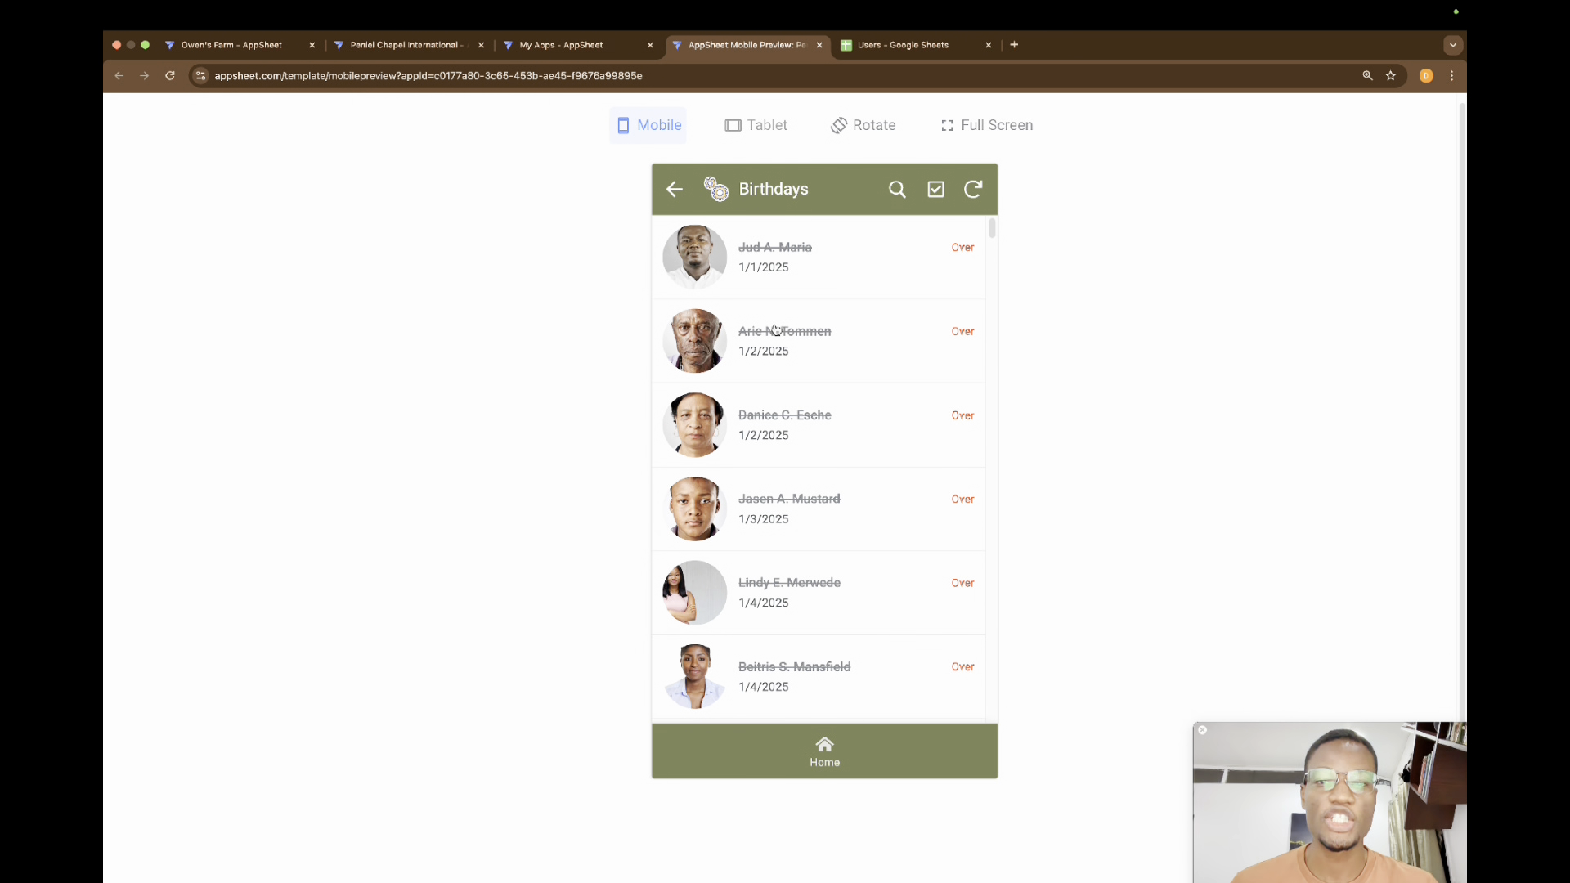
Step: Examine the Birthdays list in the mobile preview, including each member's date and birthday status, through to the last entry
scroll(781, 426, down, 4)
scroll(783, 425, down, 2)
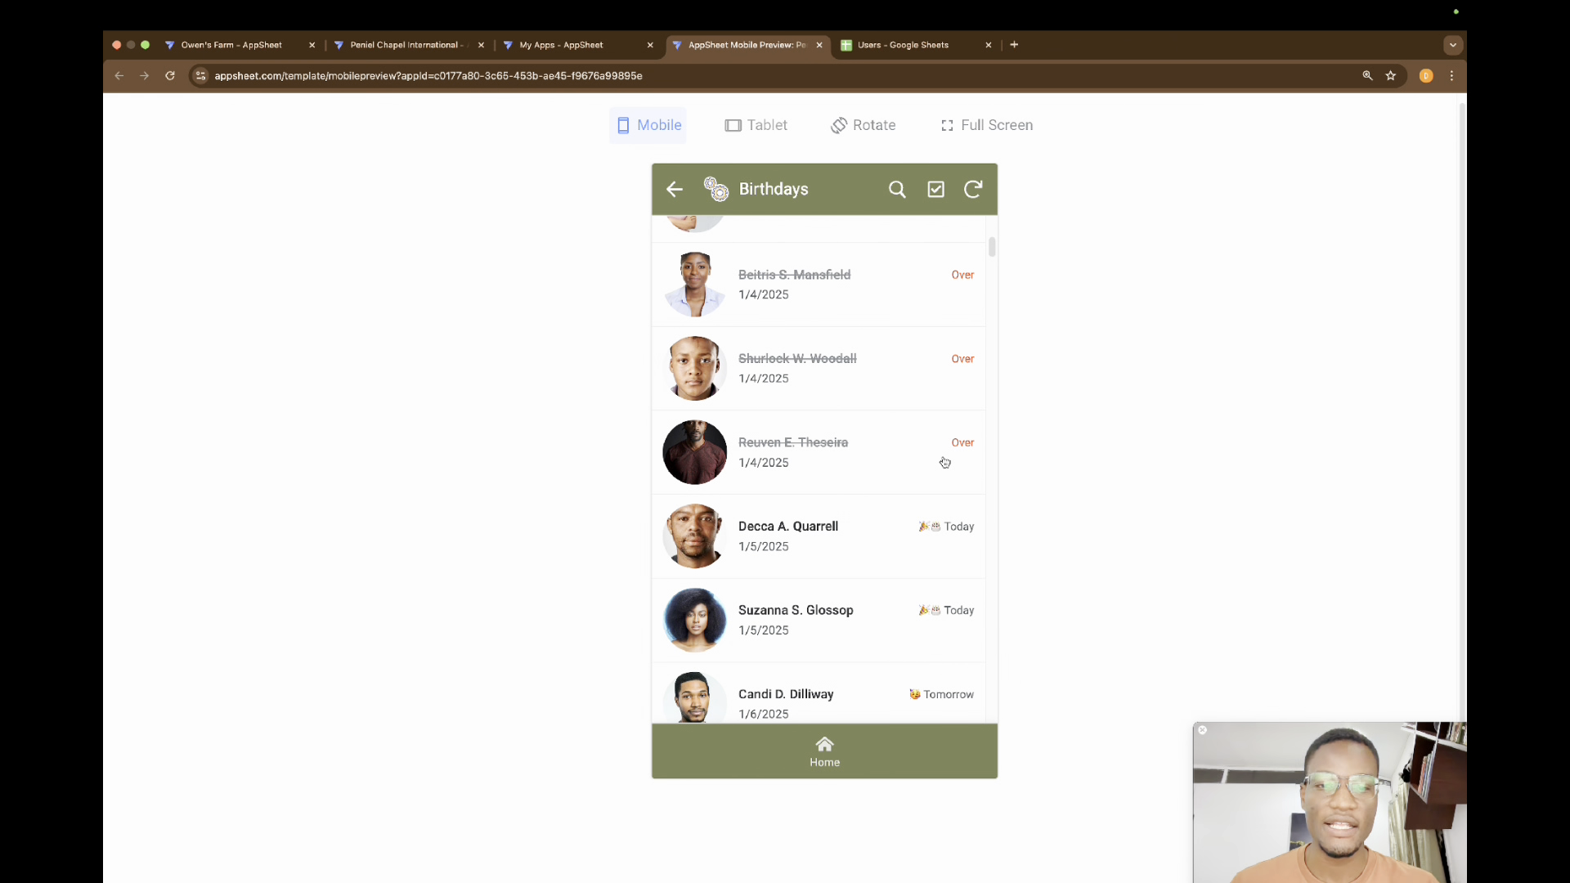
scroll(891, 491, down, 2)
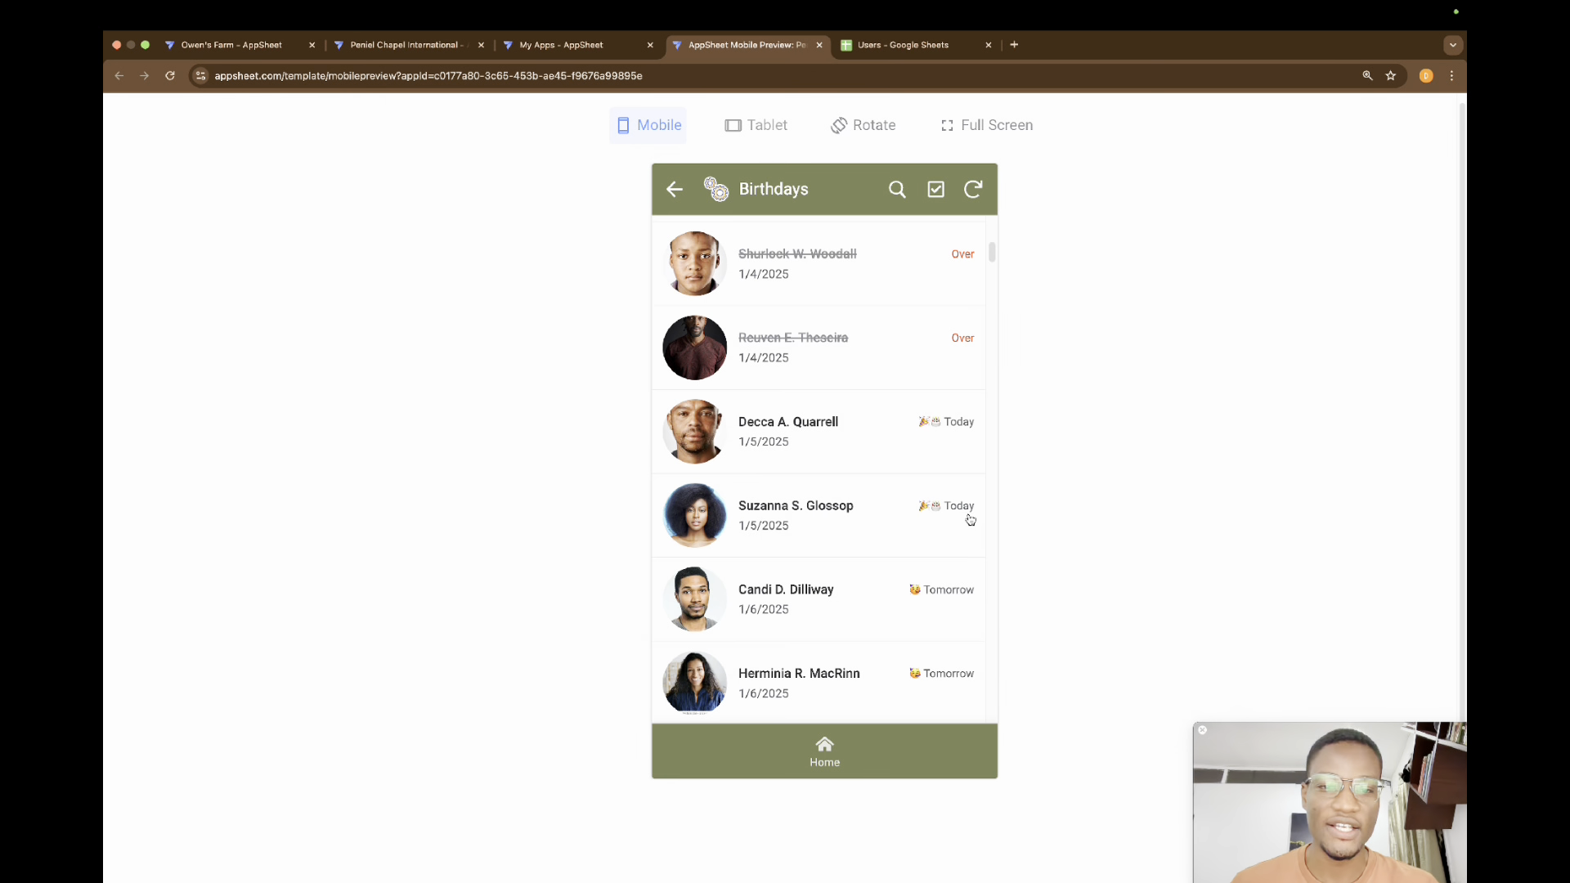
scroll(967, 515, down, 3)
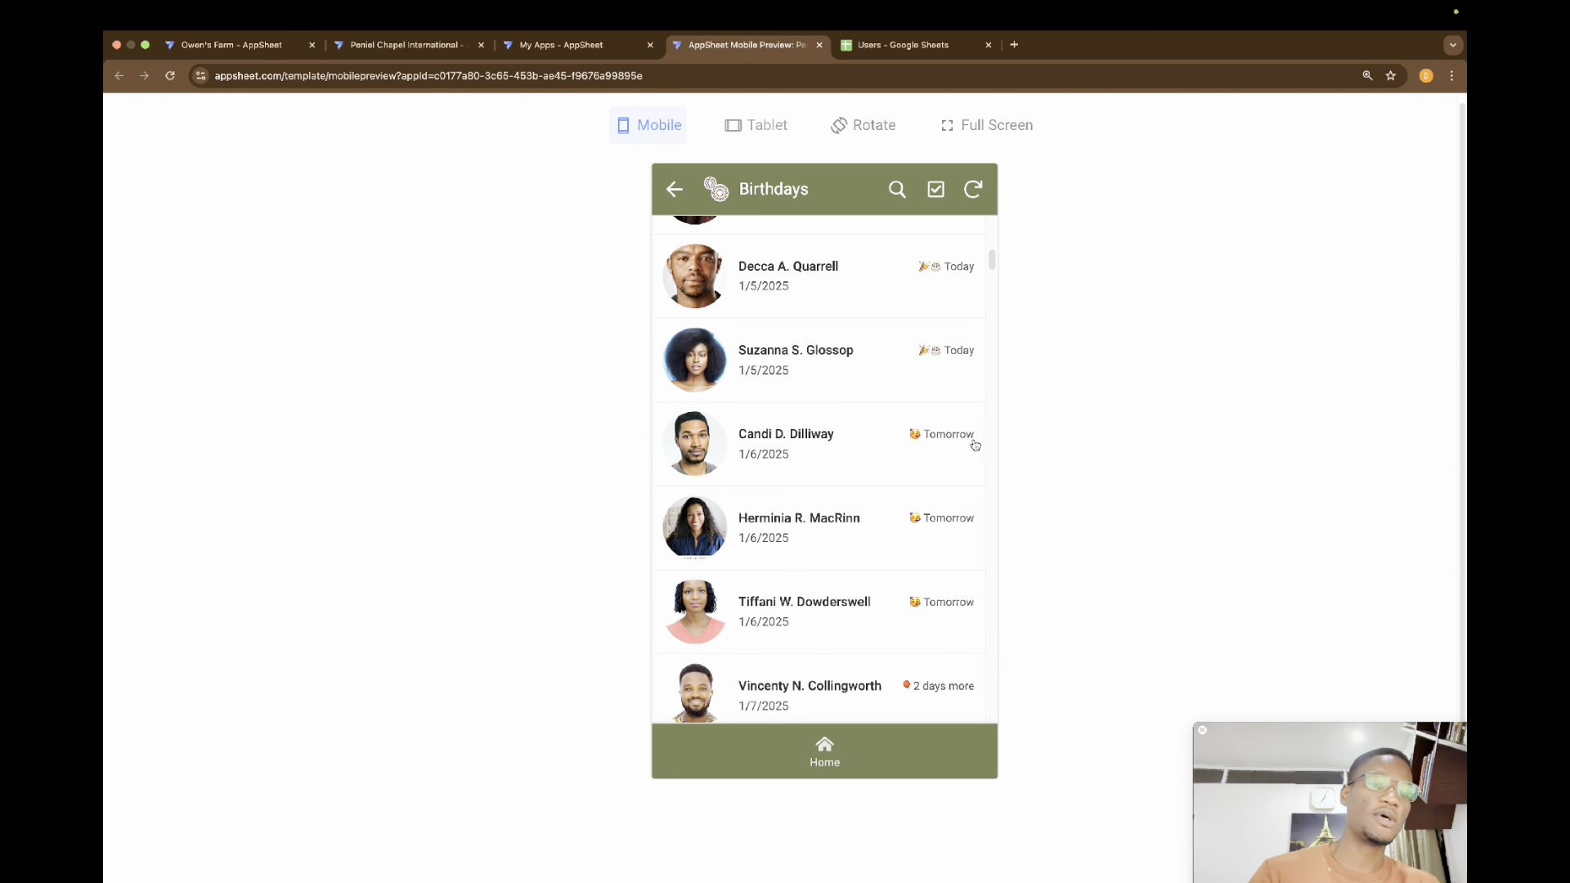
scroll(907, 543, down, 3)
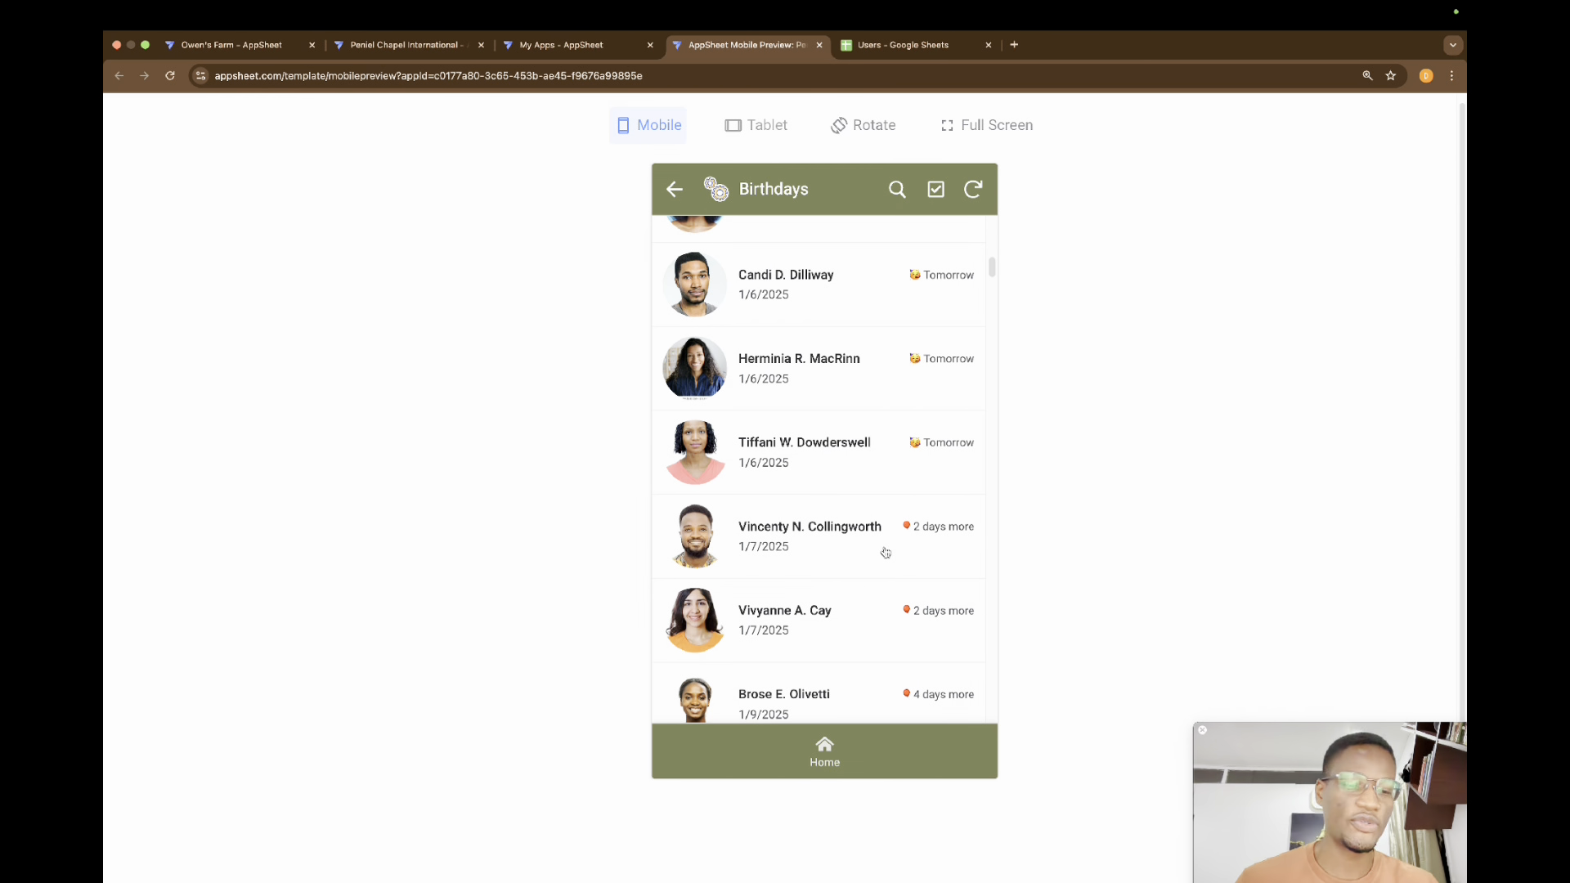
scroll(886, 552, down, 1)
scroll(885, 553, down, 15)
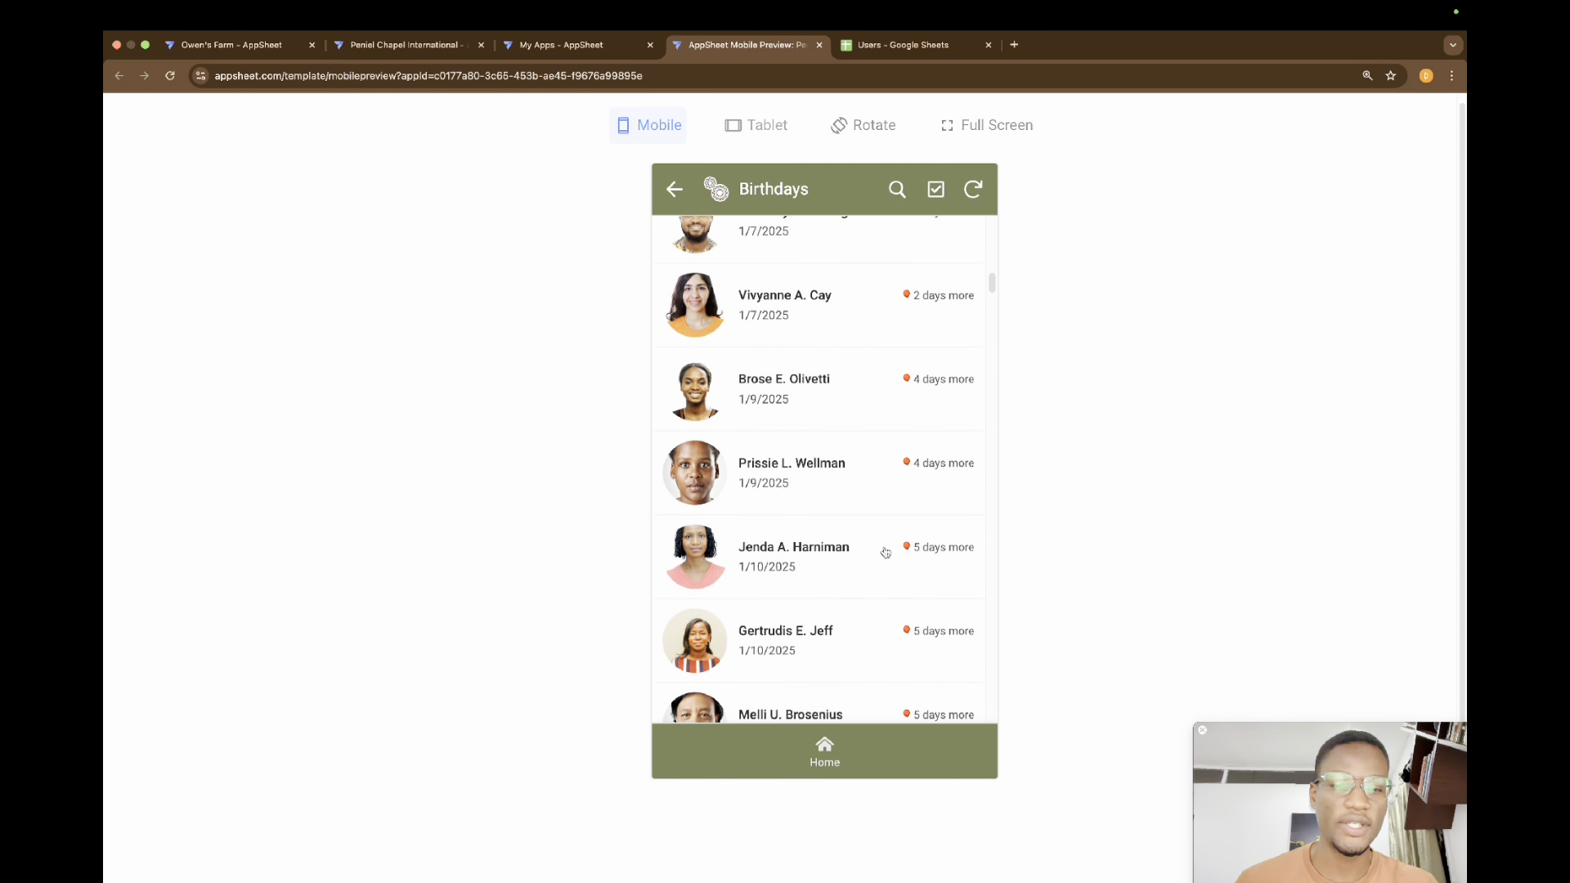
scroll(886, 553, down, 15)
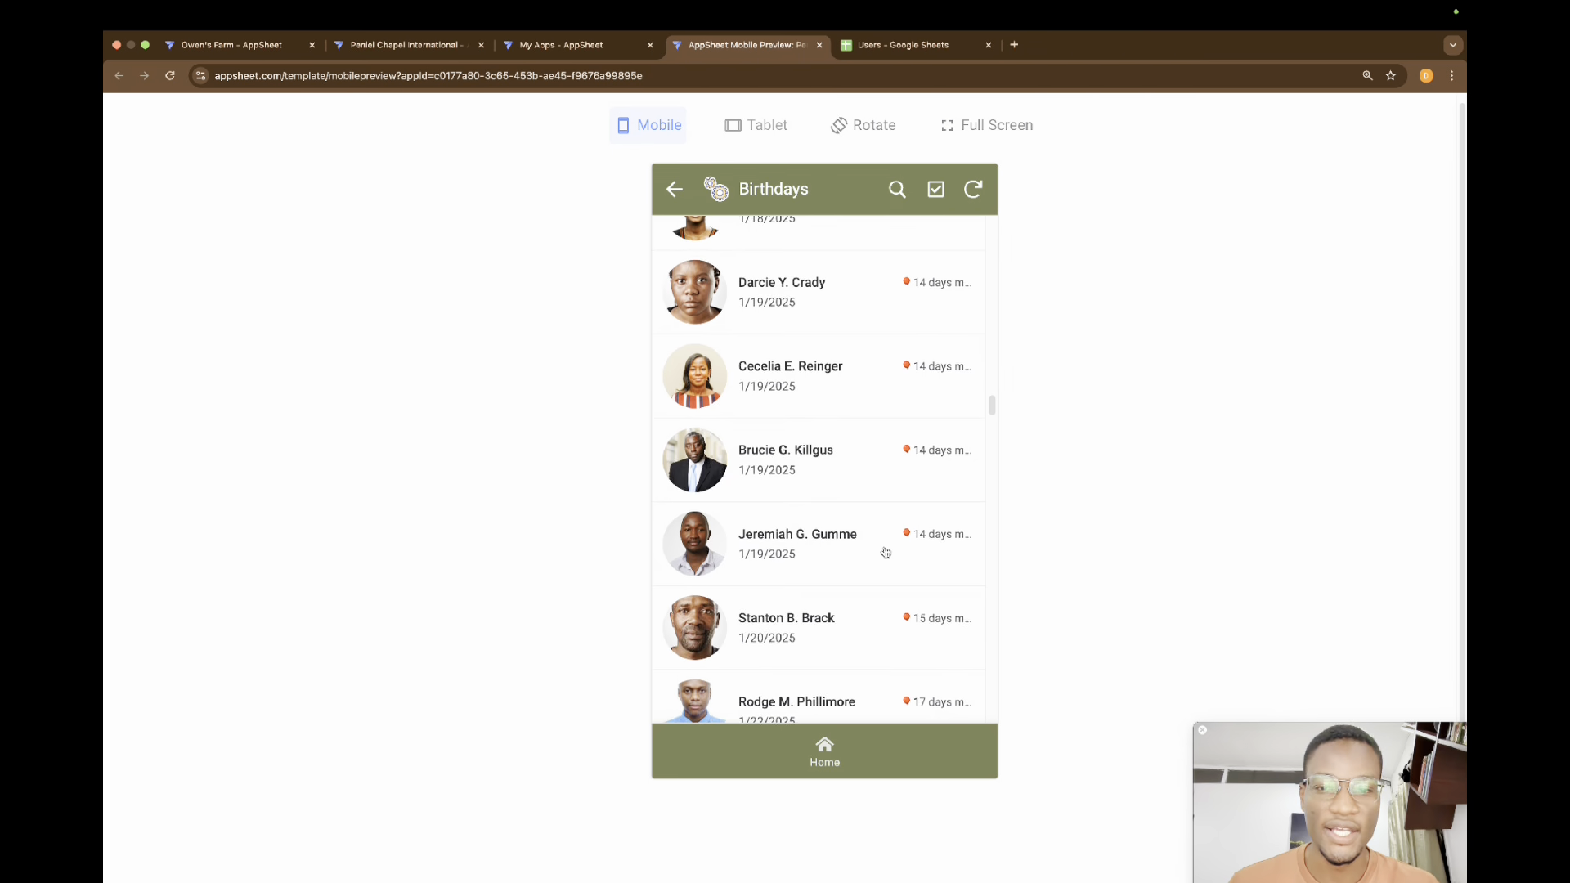
scroll(885, 553, down, 15)
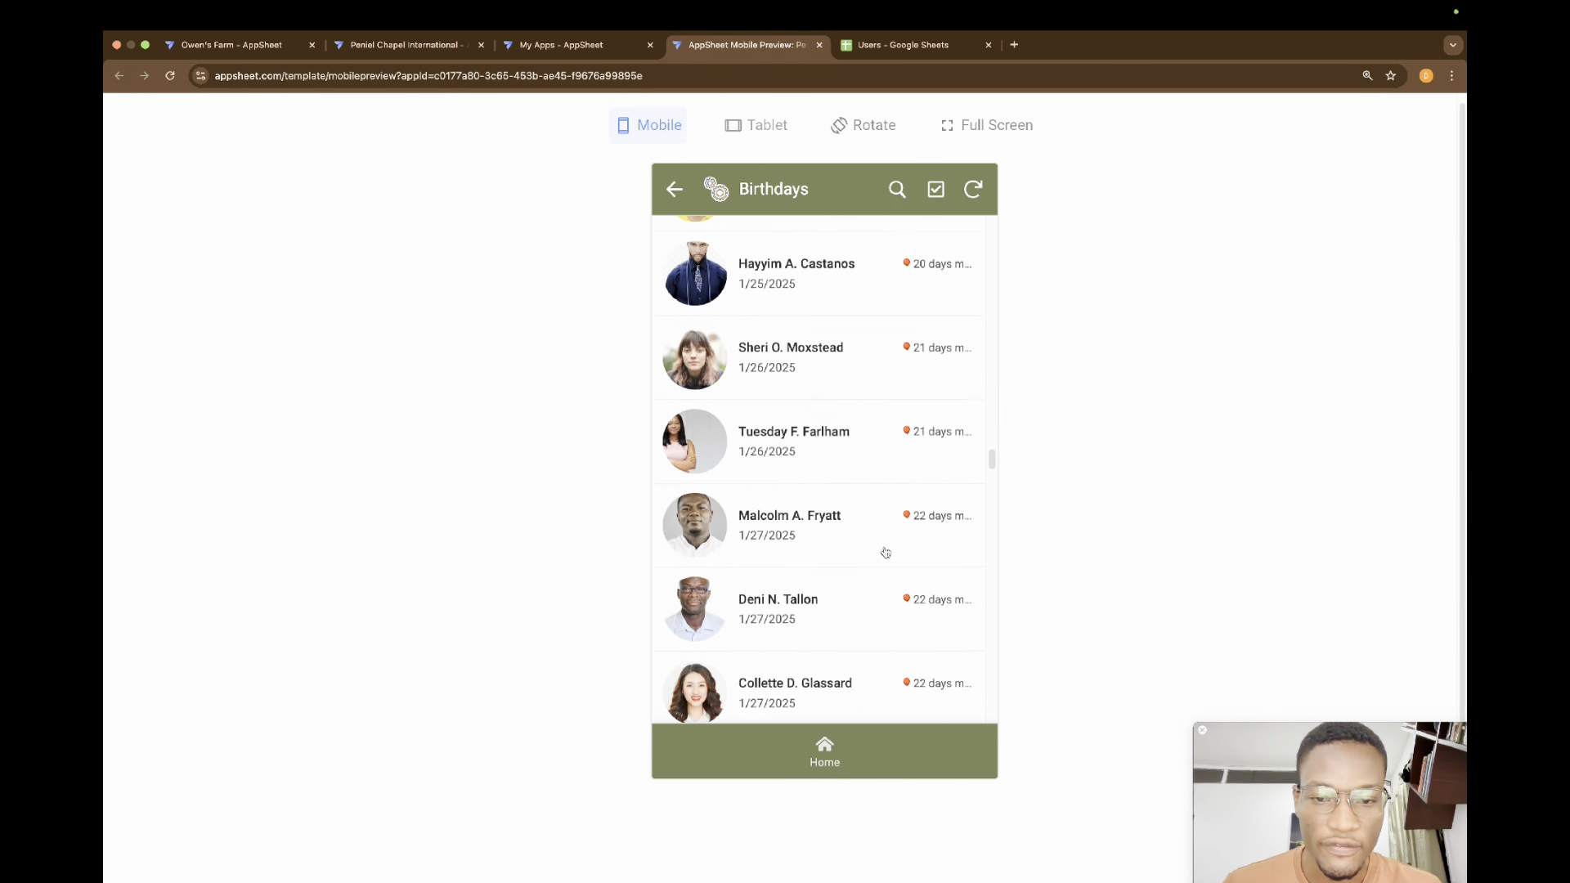
scroll(886, 553, down, 10)
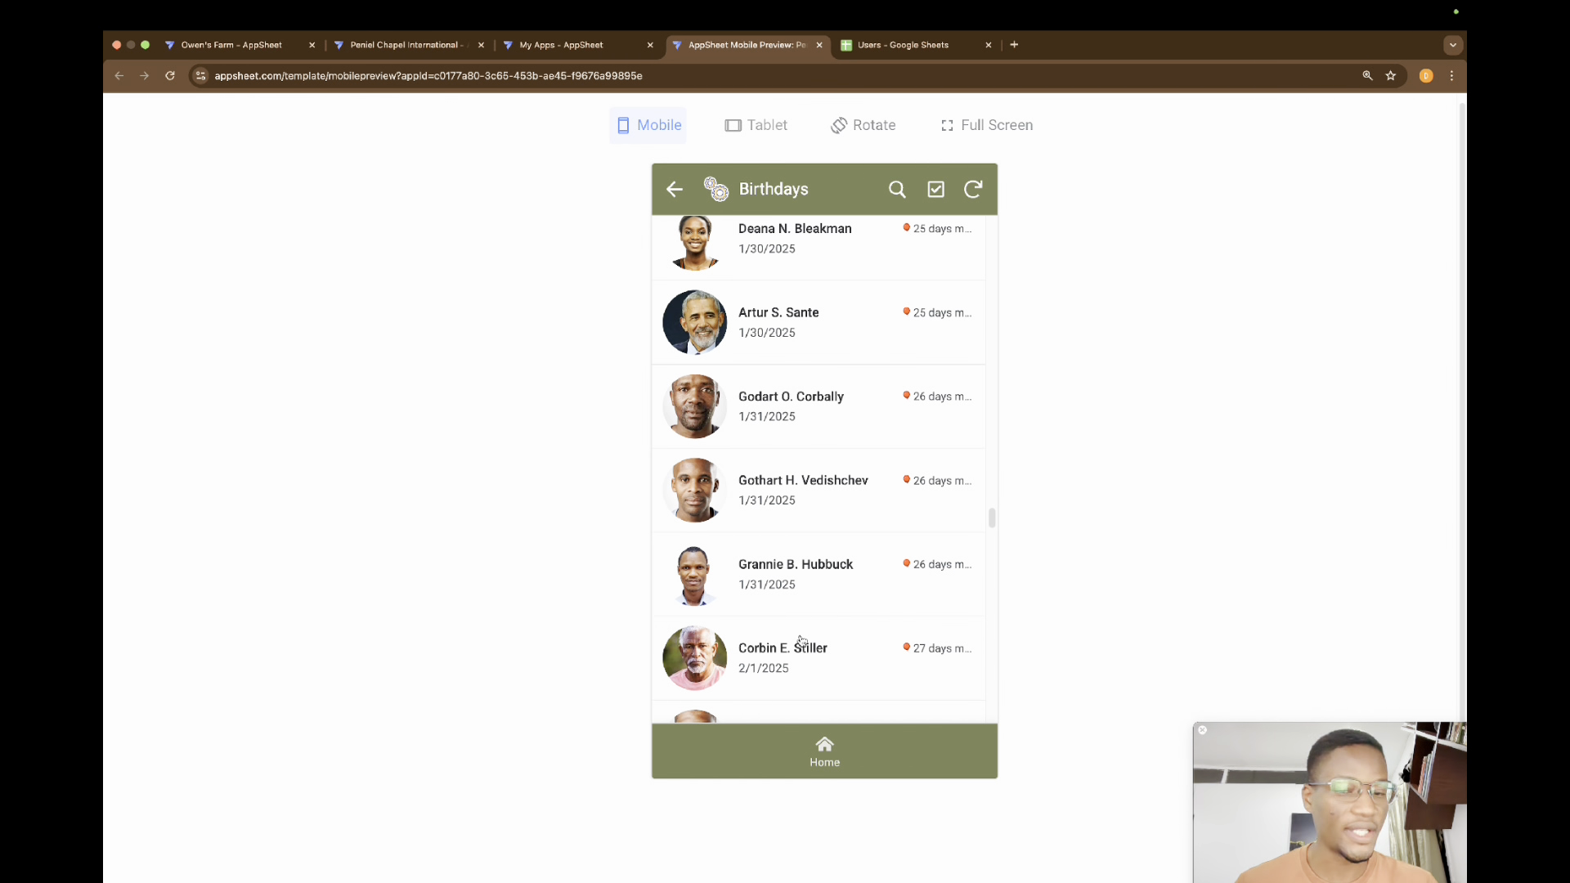
scroll(801, 640, down, 2)
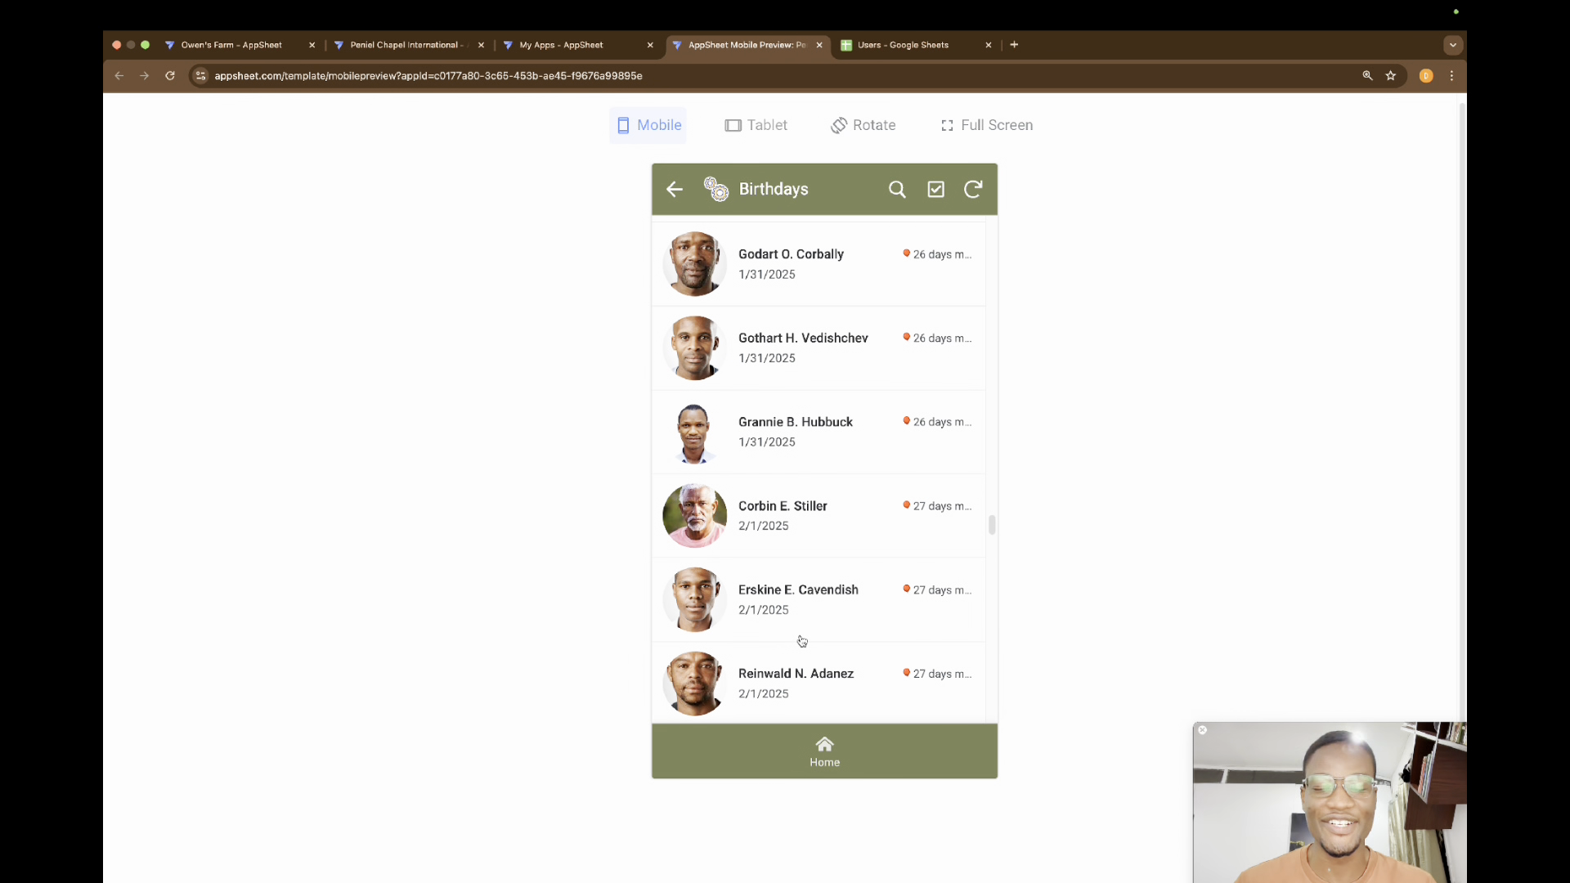
scroll(802, 641, down, 10)
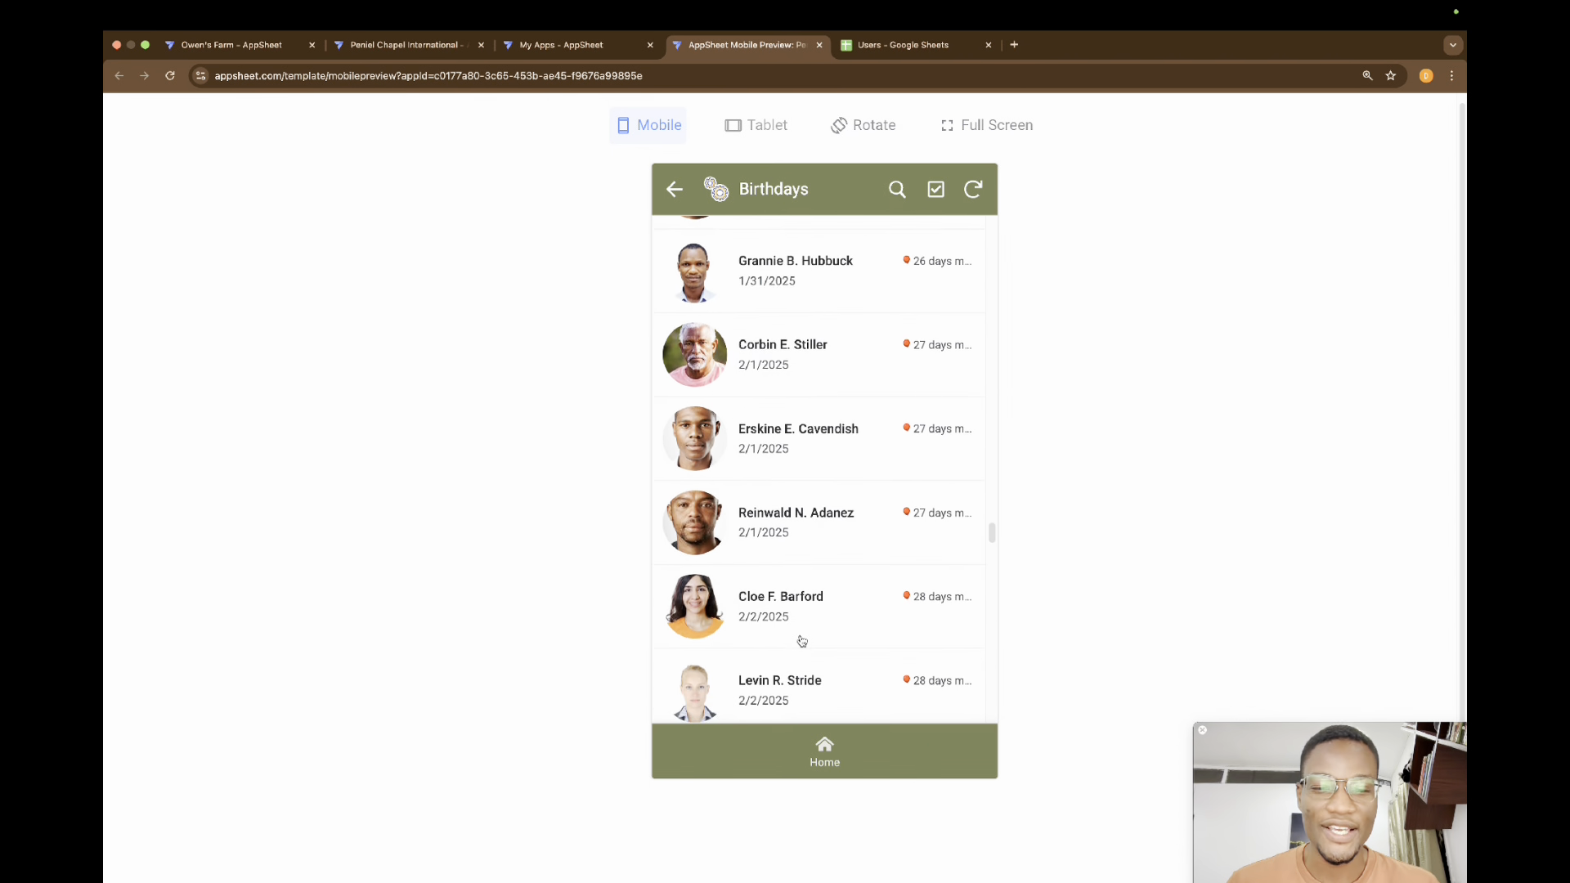
scroll(801, 640, down, 15)
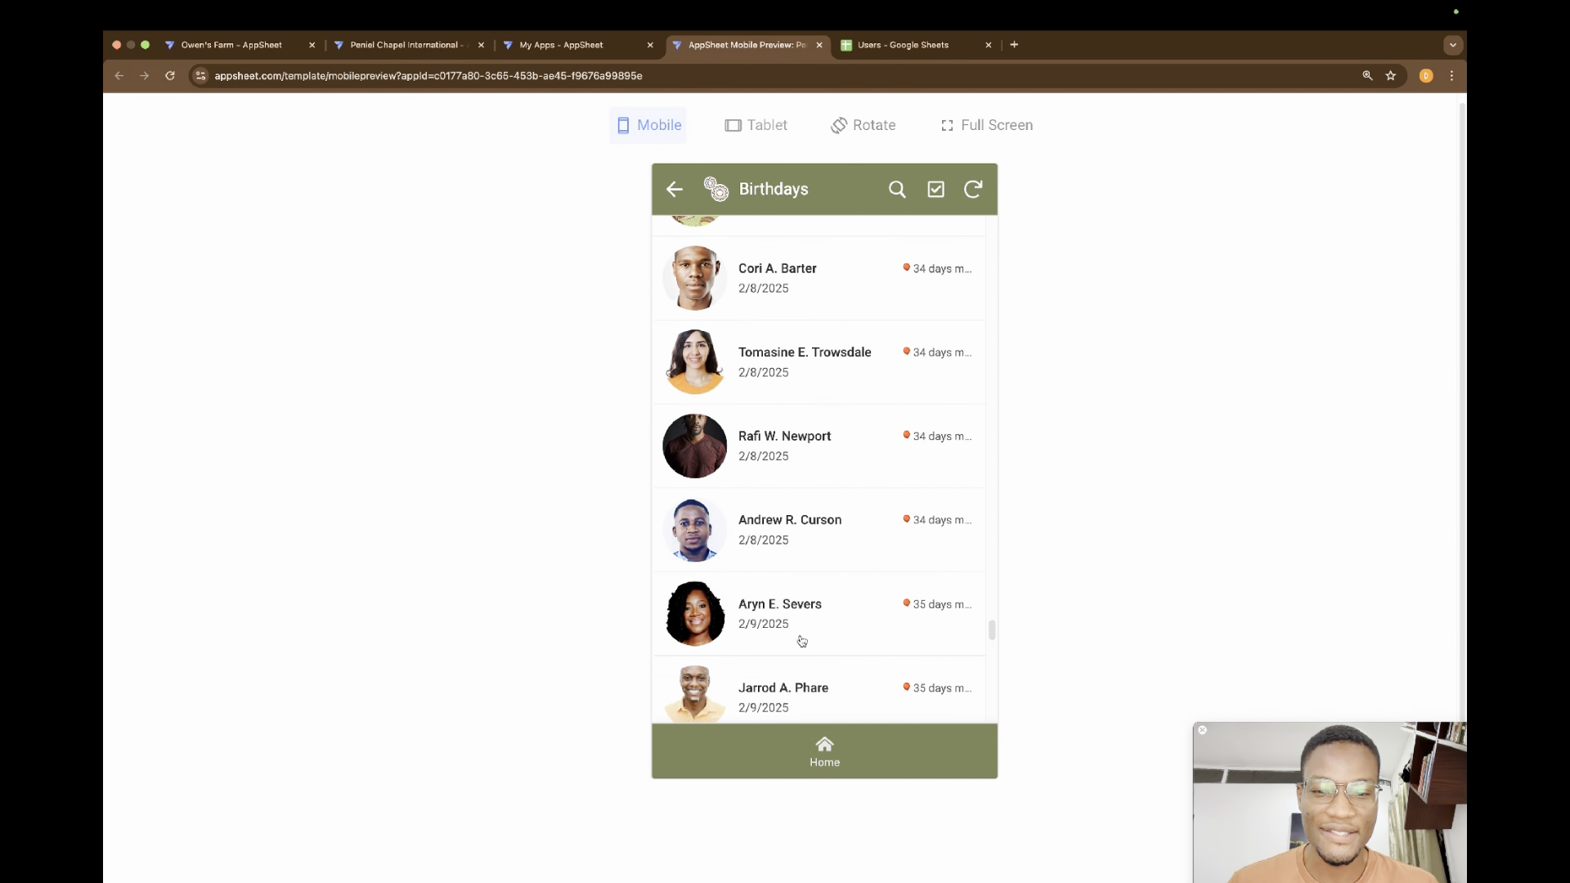
scroll(801, 640, down, 2)
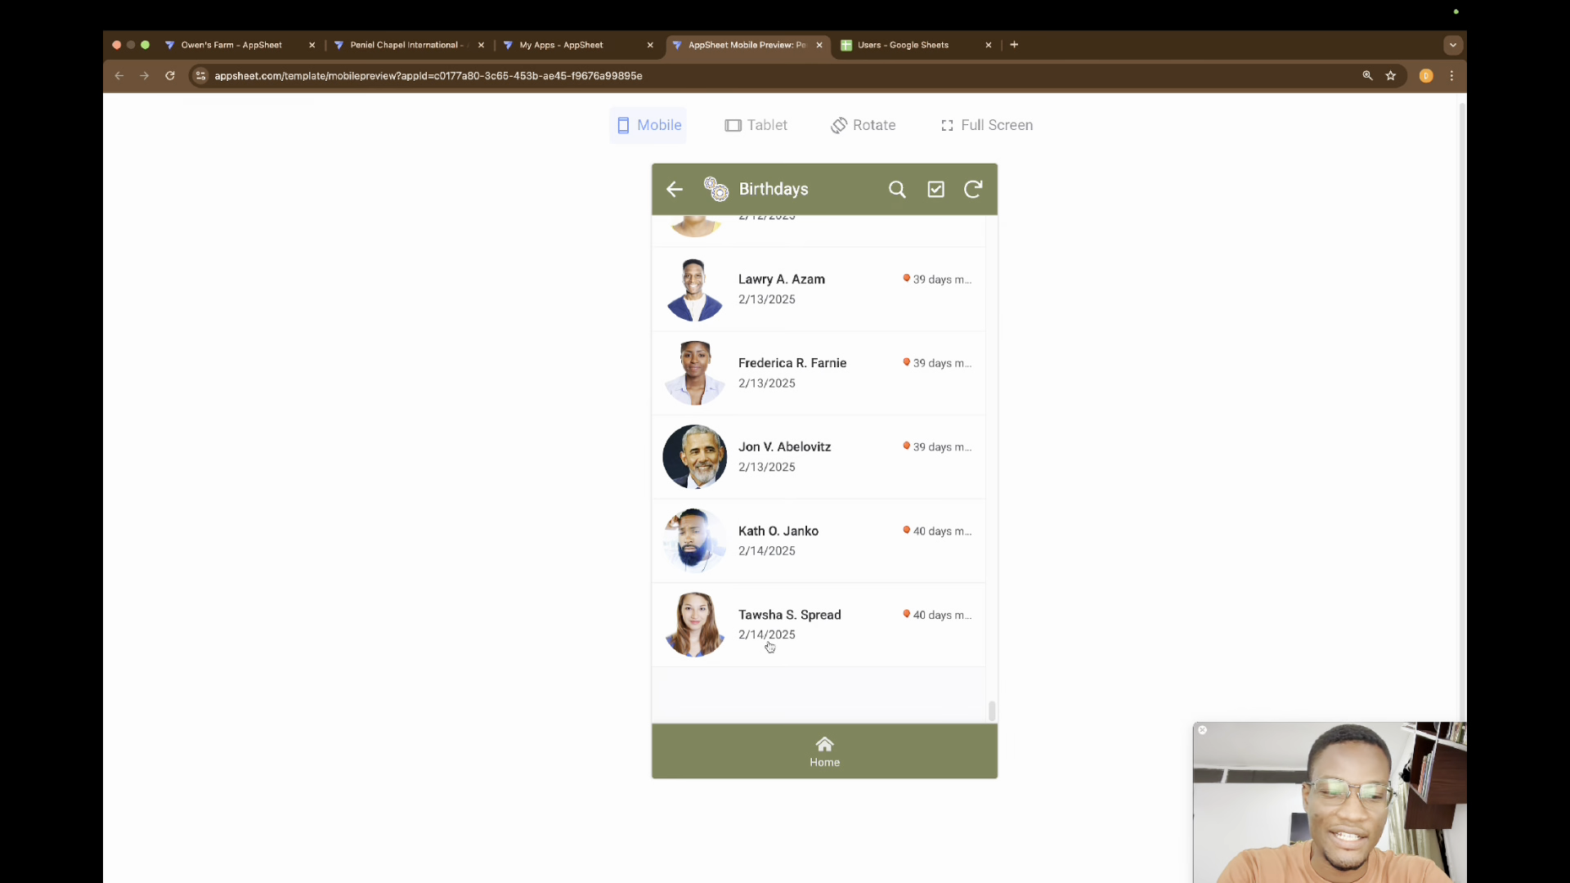
Step: In the Peniel Chapel International app editor, open the Users table's data and review its columns, including Date of Birth
key(super+2)
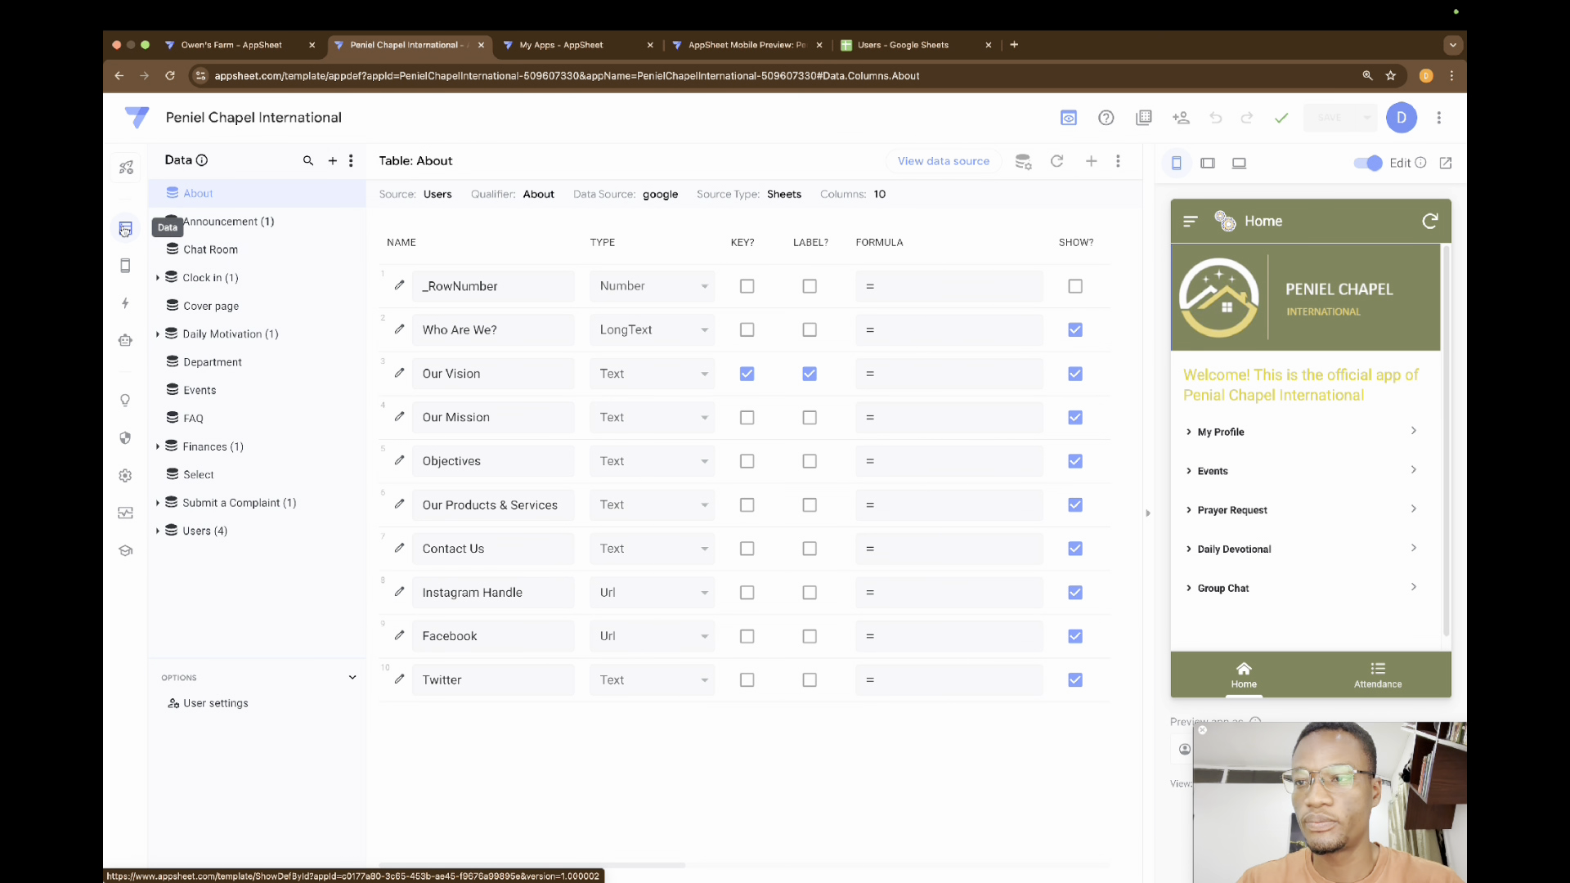
click(201, 531)
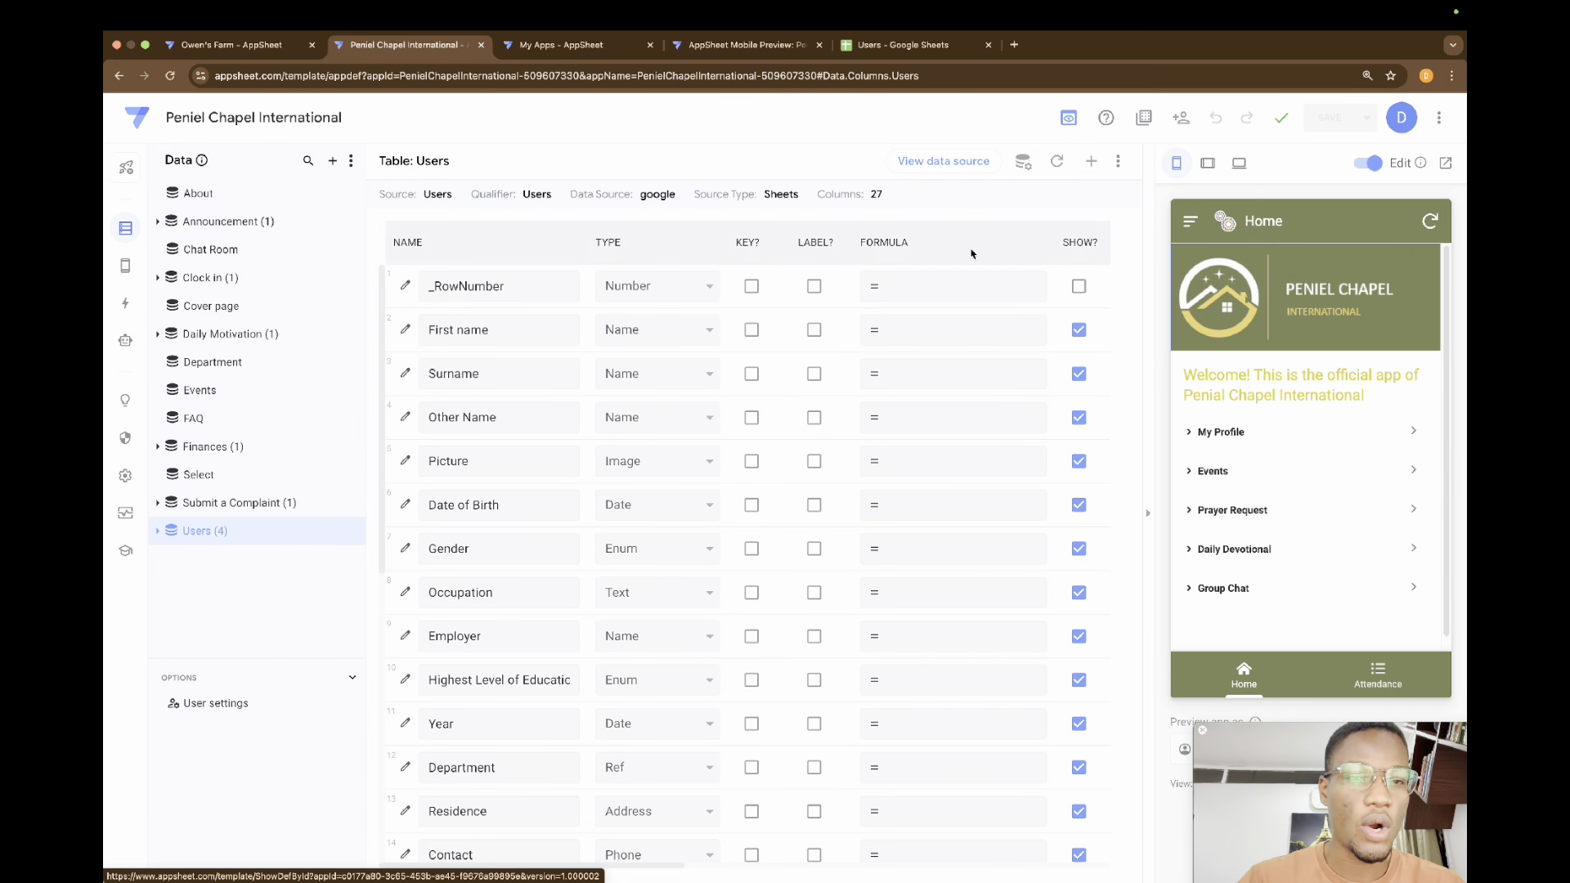
click(1117, 162)
click(1148, 188)
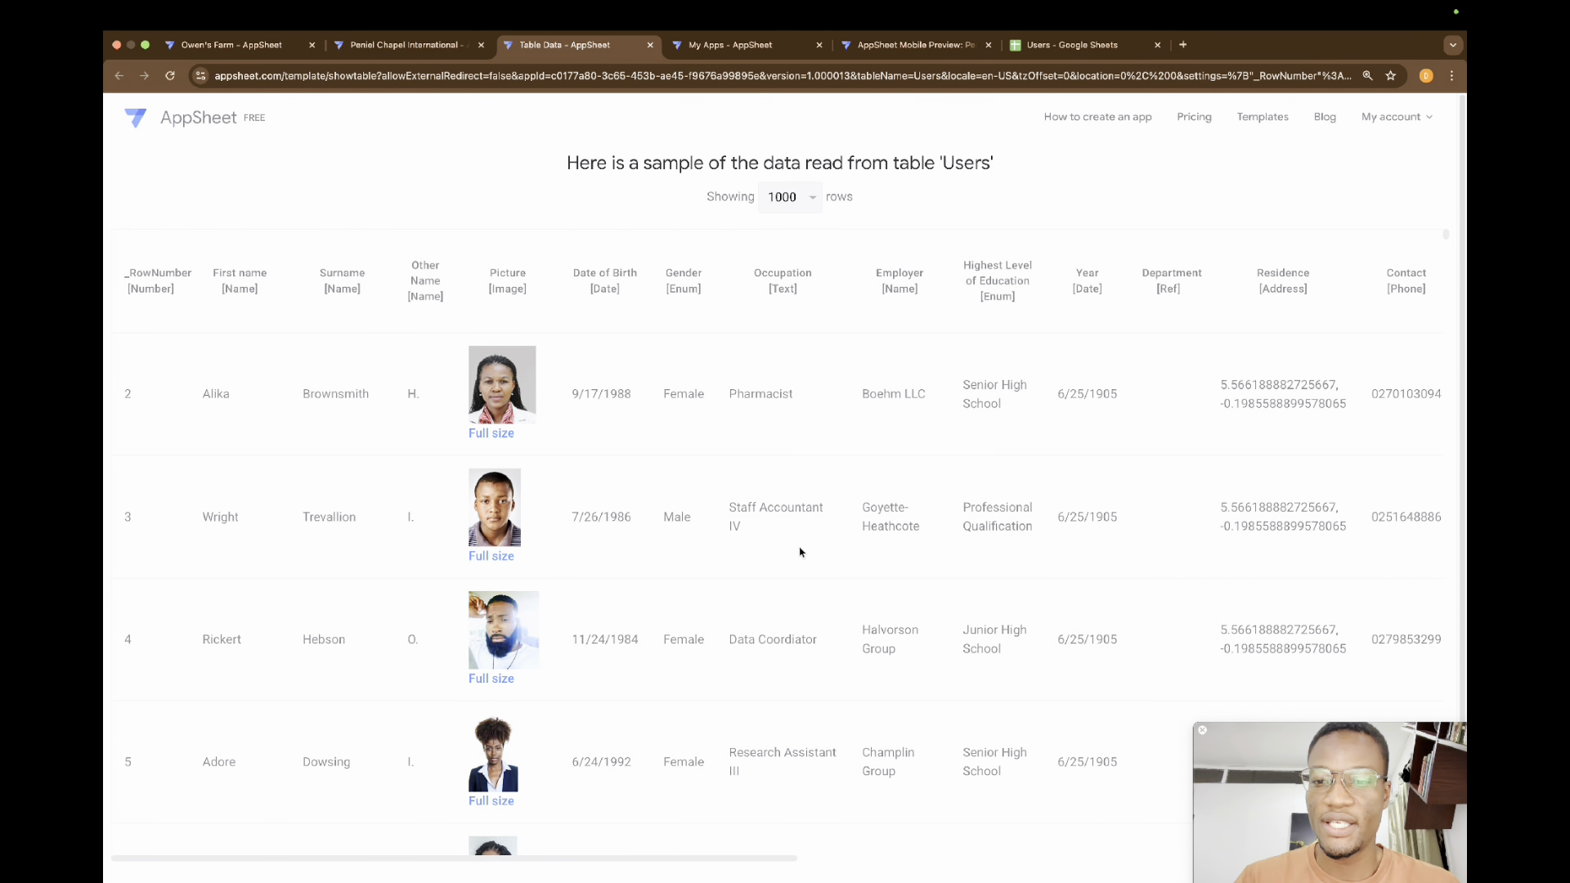
scroll(800, 550, right, 5)
scroll(800, 550, right, 10)
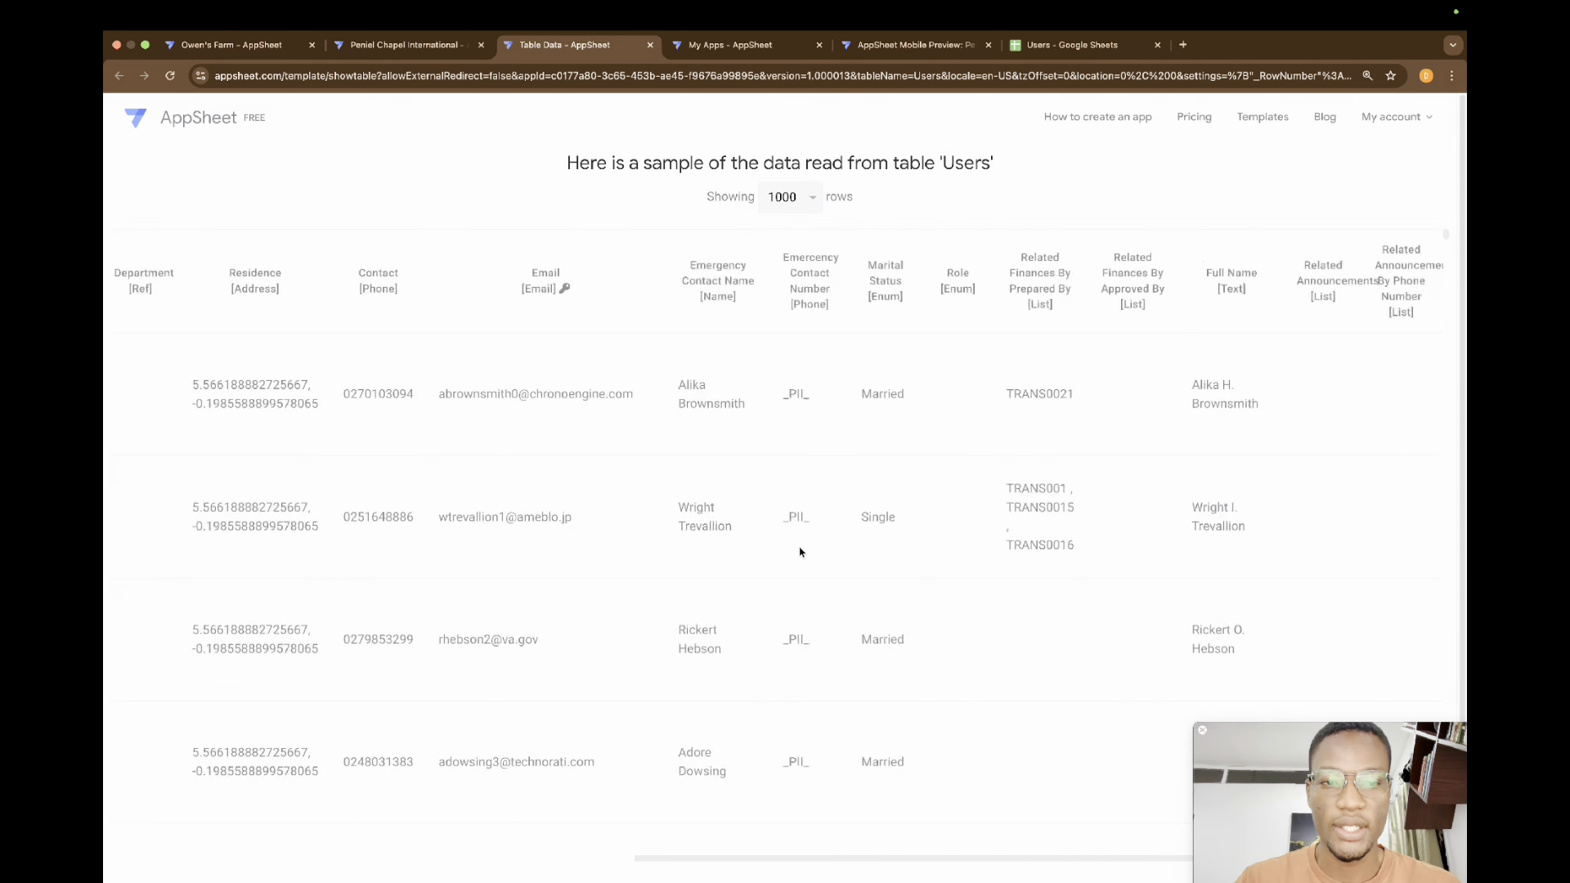
scroll(800, 547, left, 15)
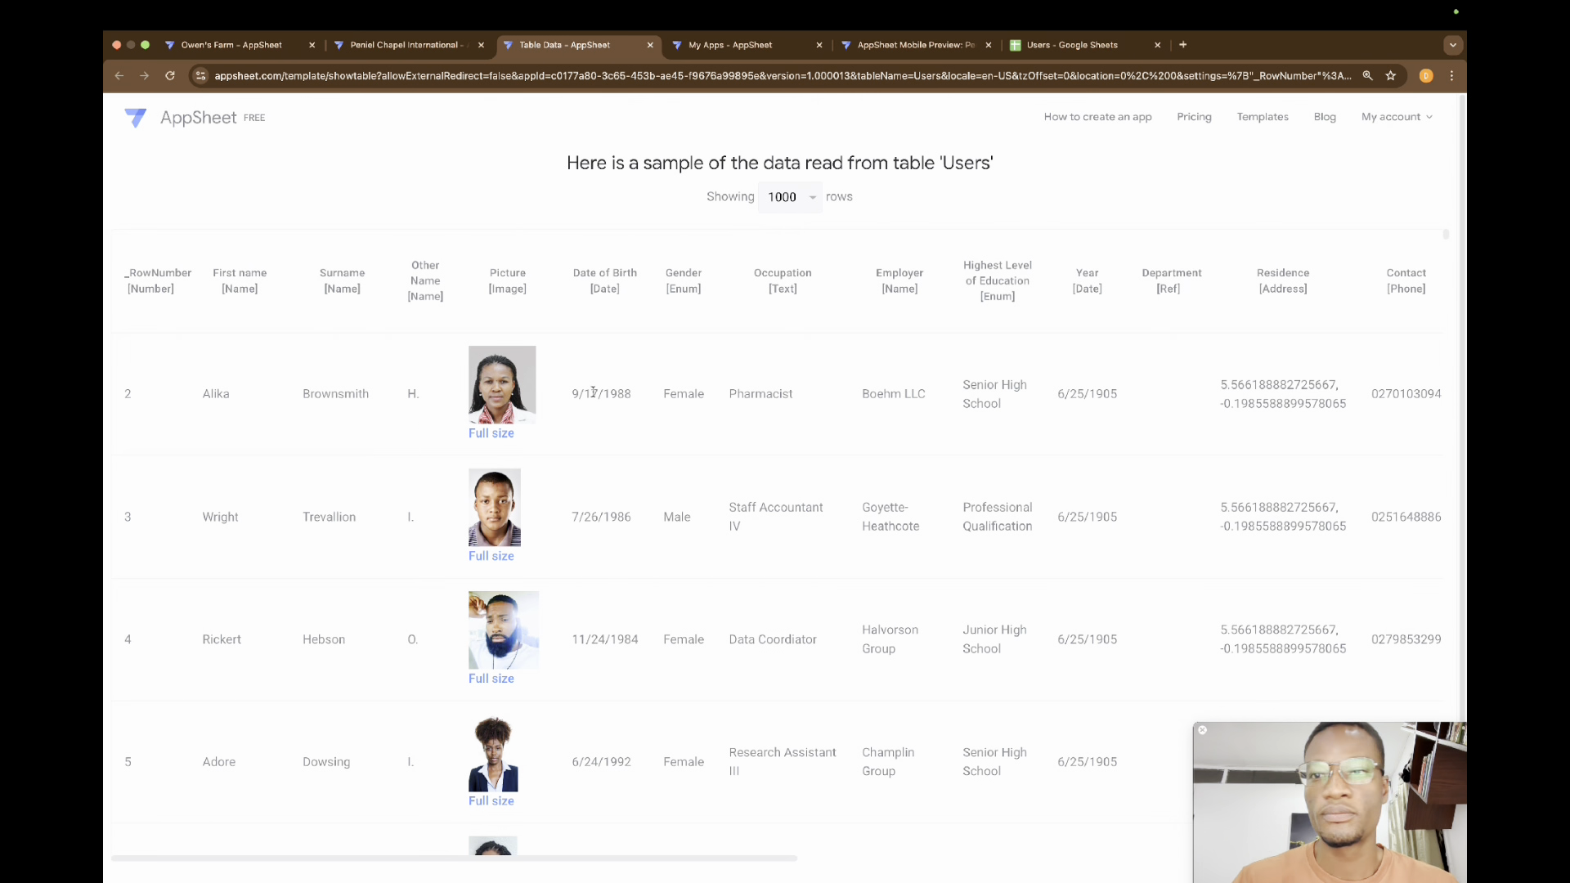
Step: Add a virtual column named Birthday to the Users table in the app editor
click(400, 45)
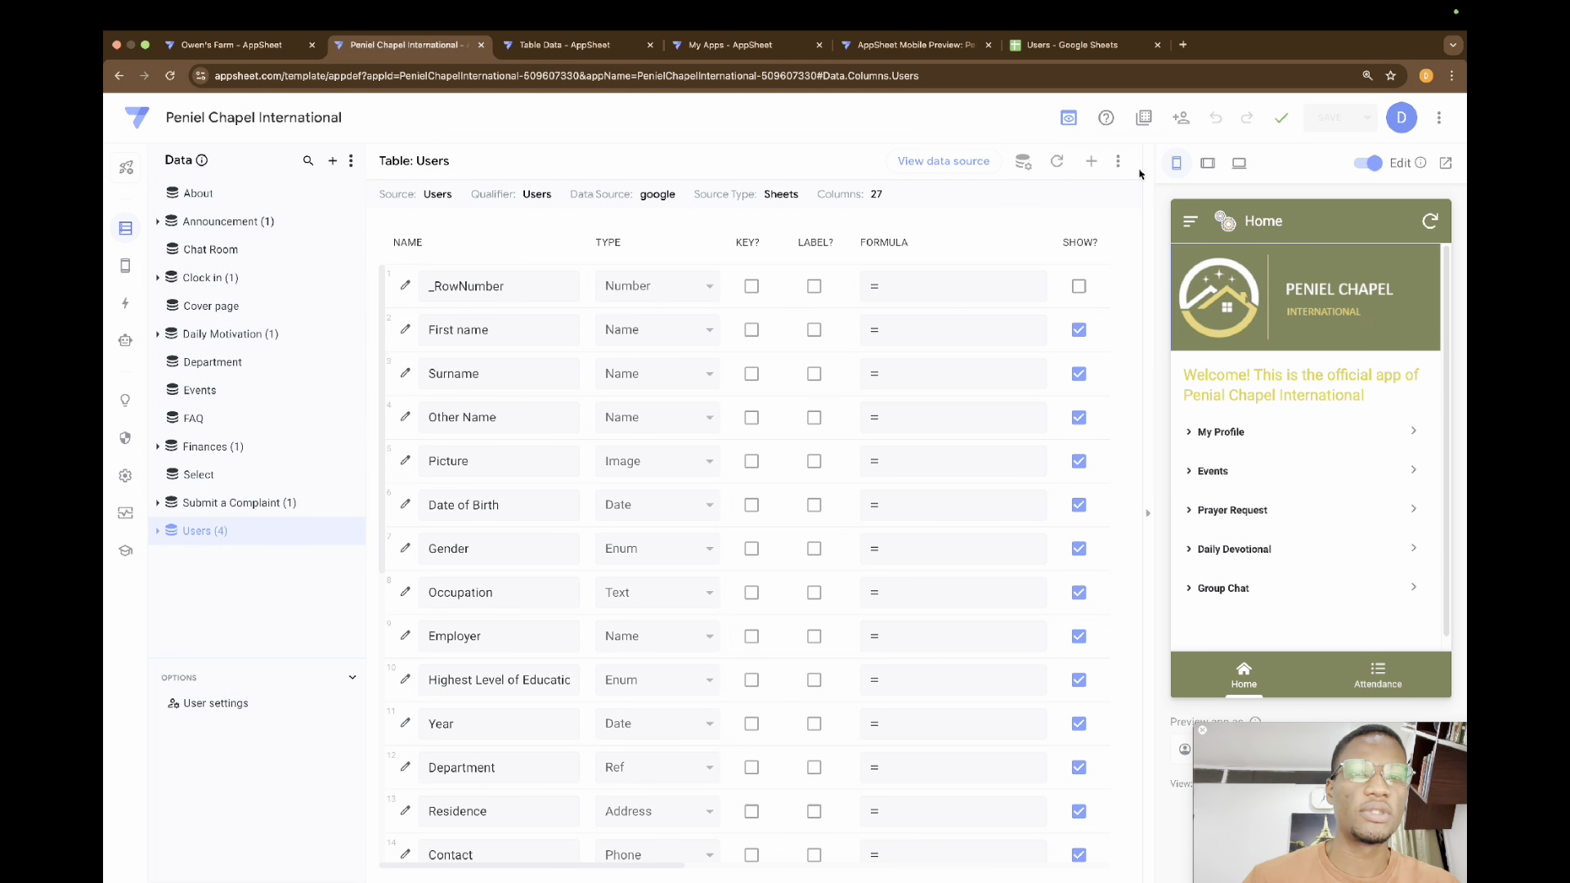
click(1092, 168)
drag(838, 246, 600, 244)
key(BackSpace)
text(B)
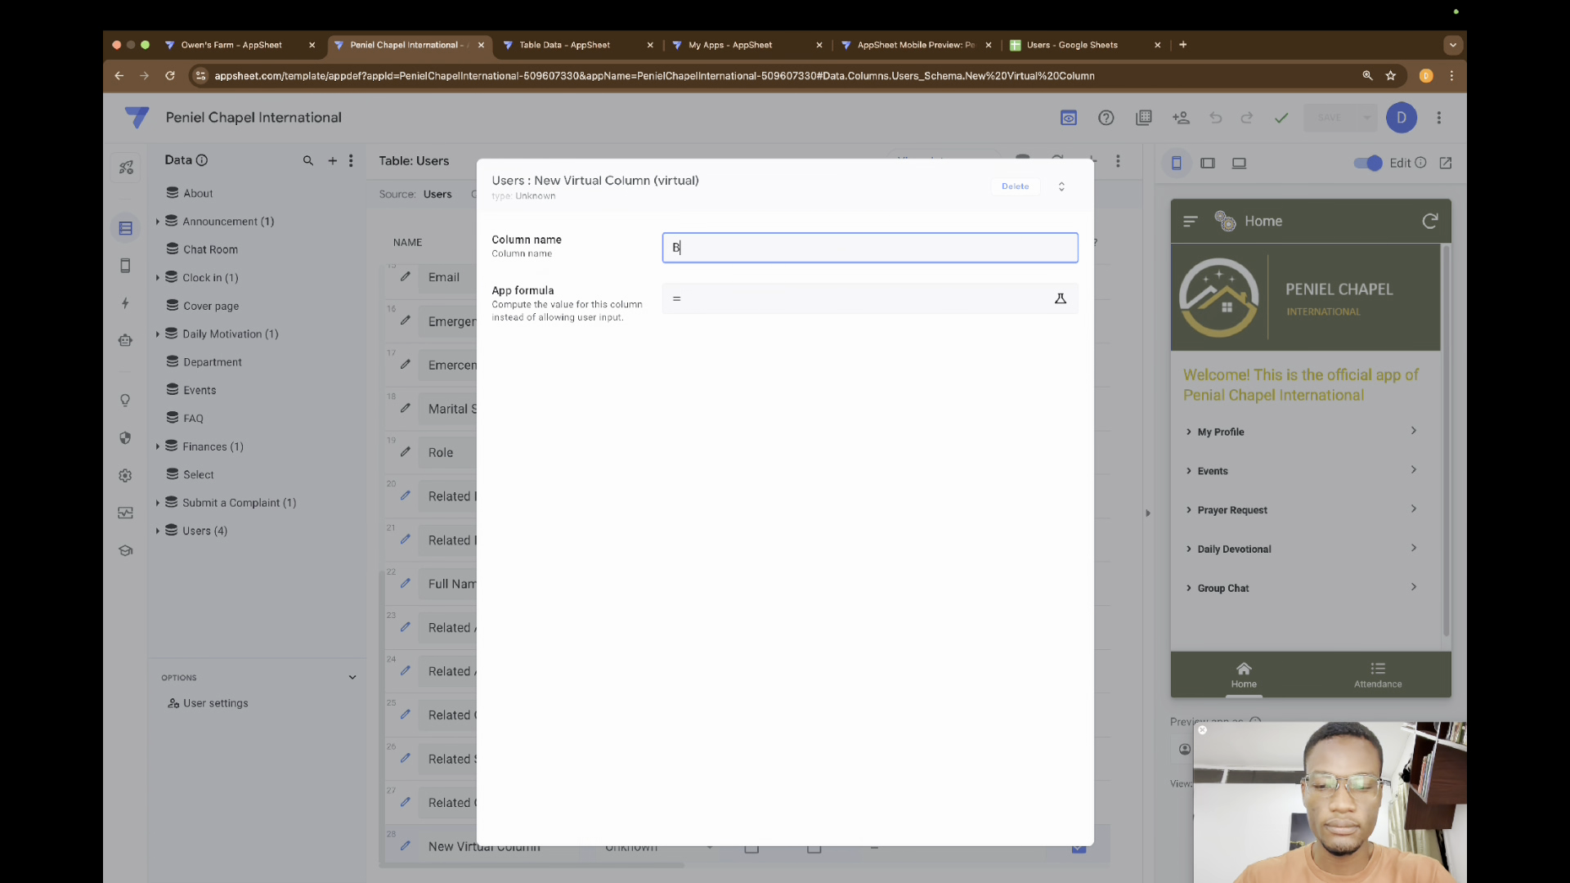
text(irthday)
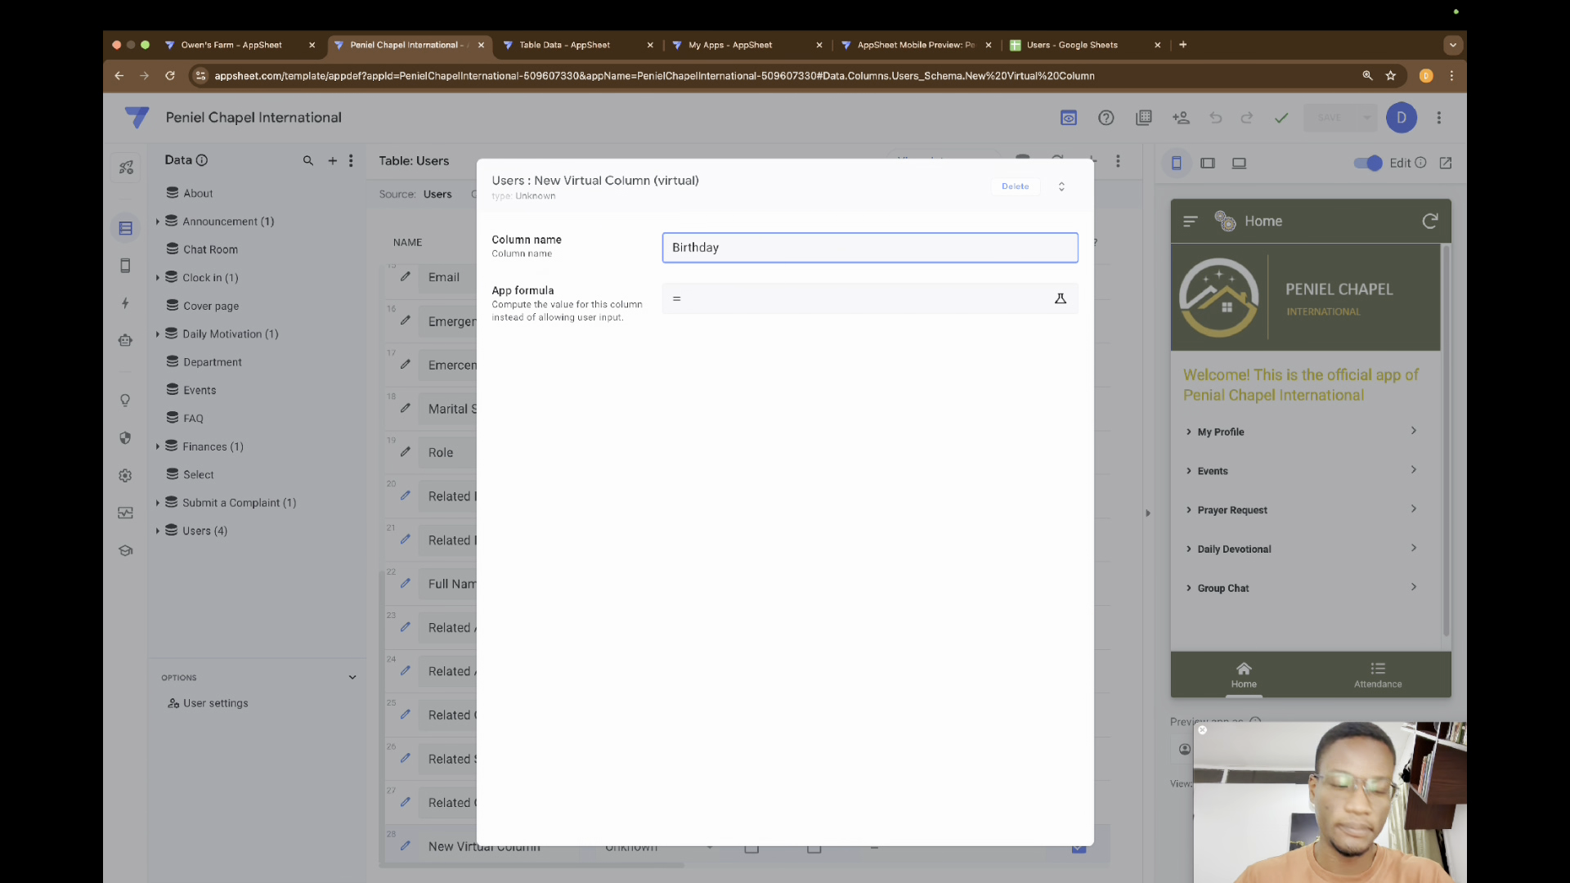
Step: Start the Birthday column's app formula as CONCATENATE(MONTH([Date of Birth])), checking the date format in the Users table data
click(725, 311)
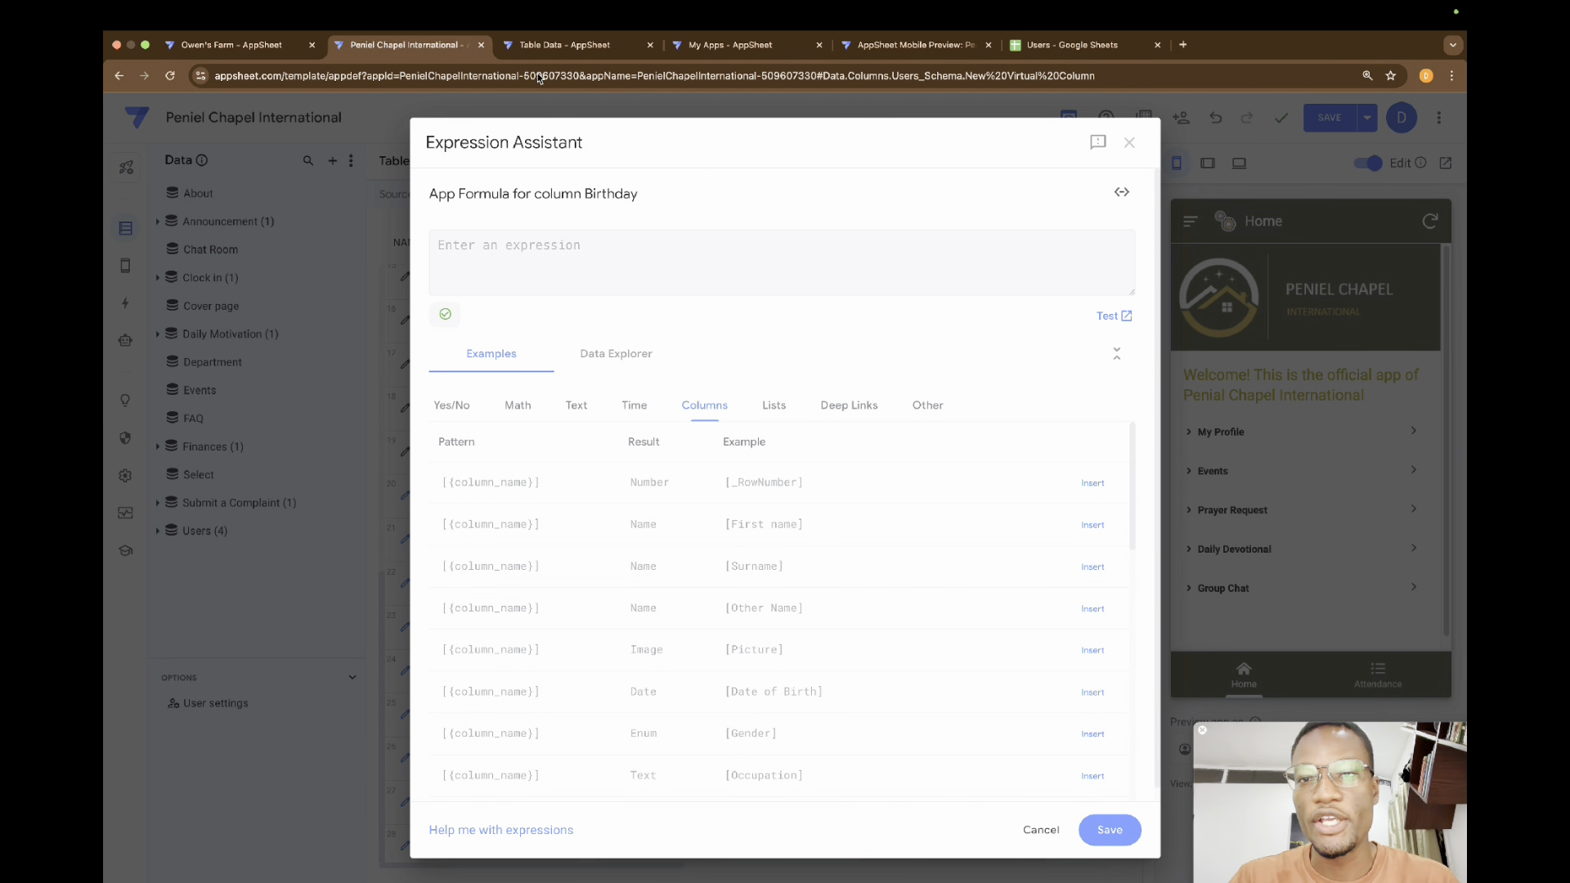
click(564, 44)
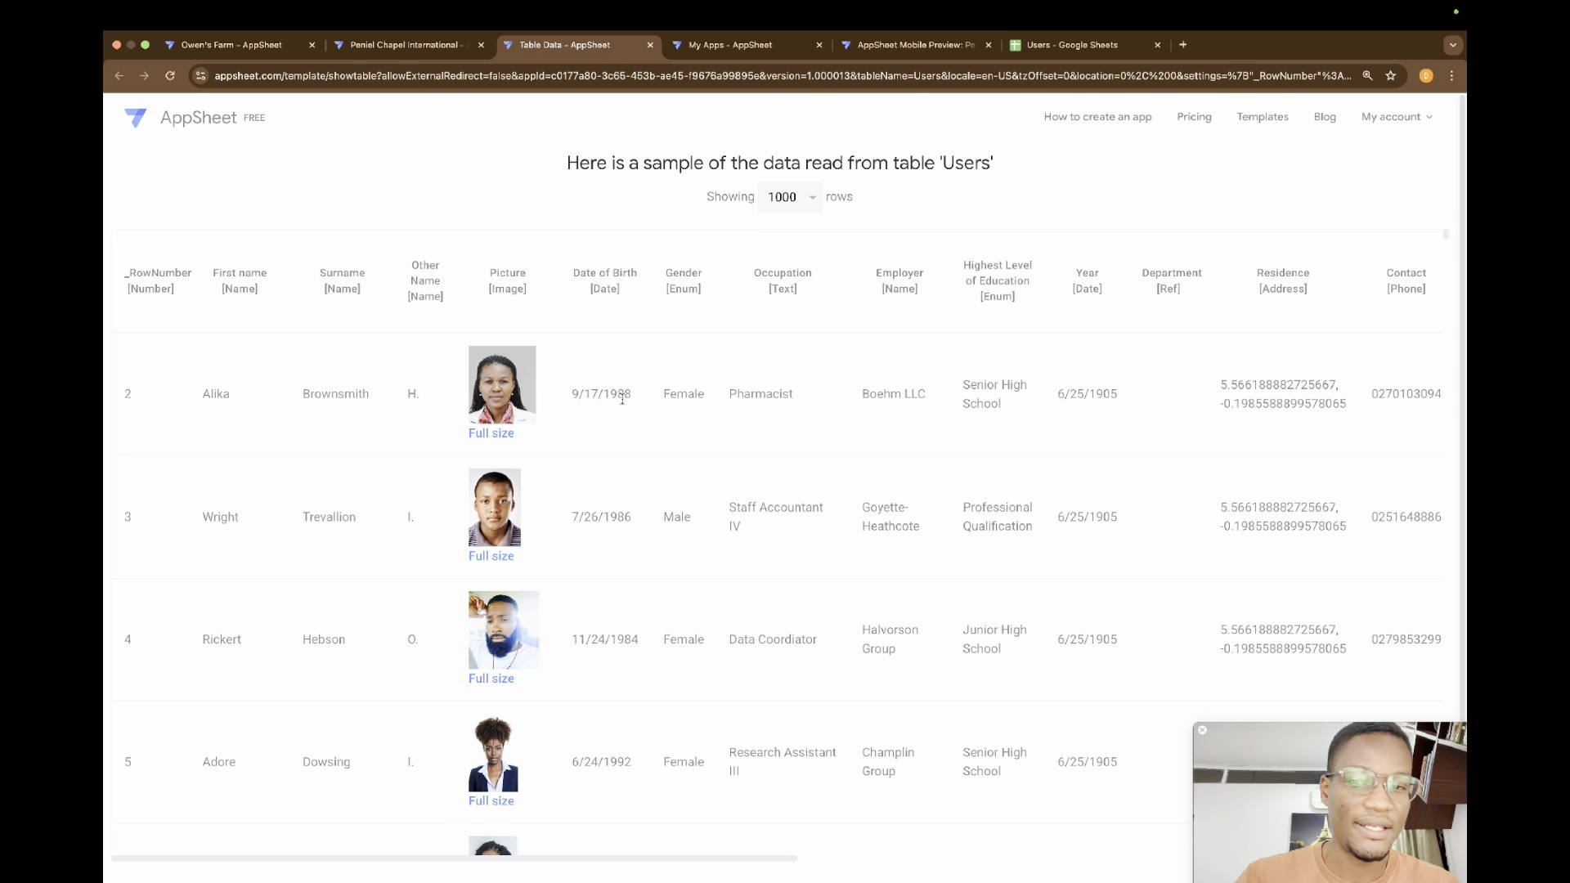
click(422, 48)
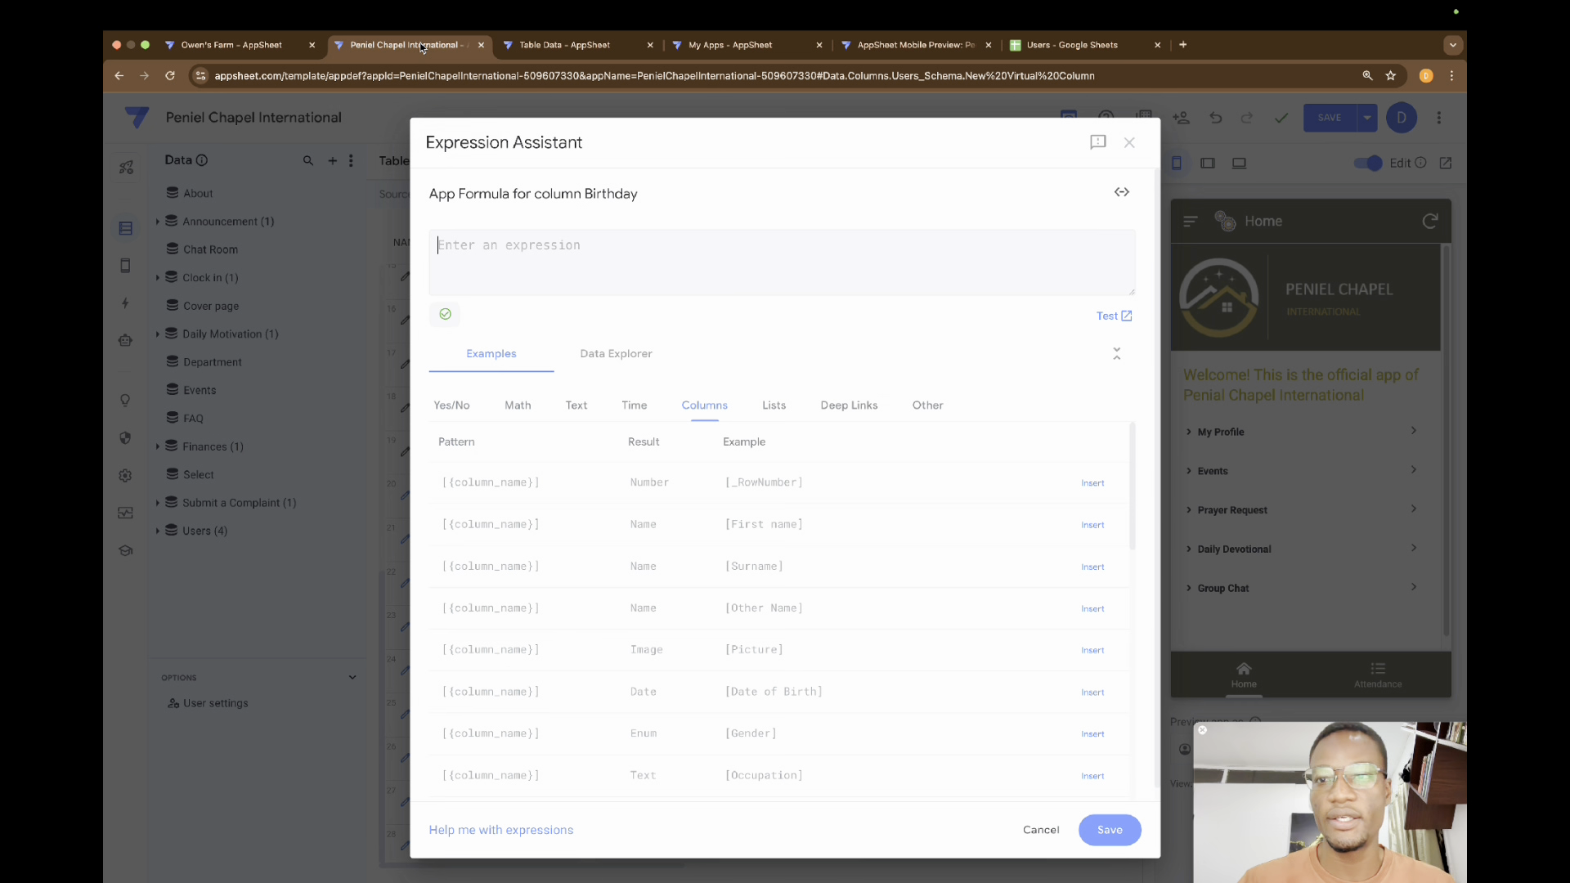
click(515, 247)
text(con)
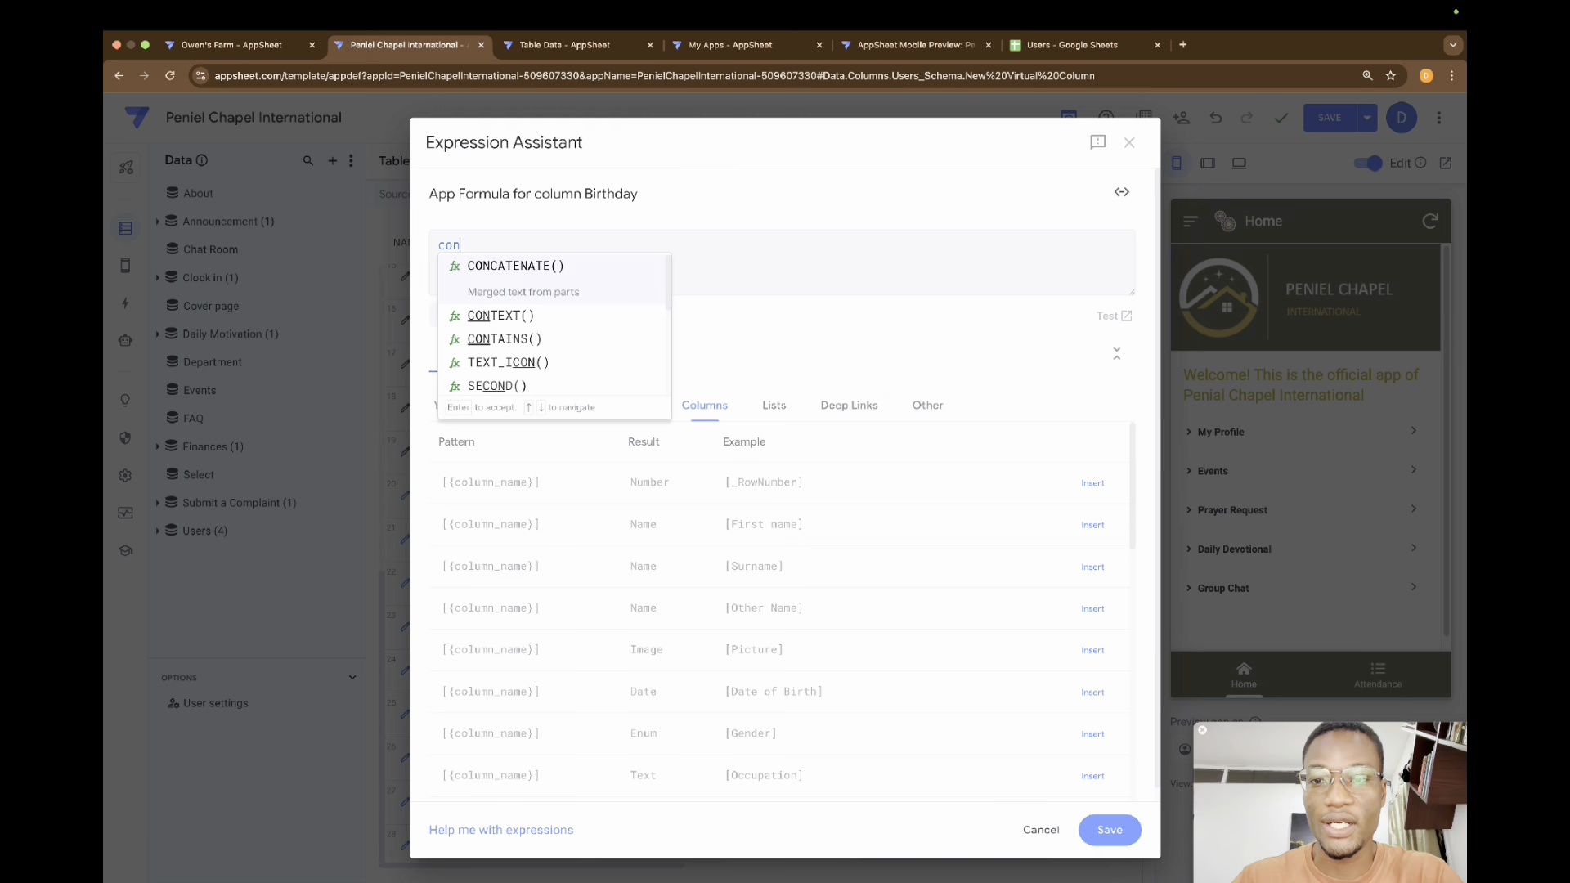
key(Return)
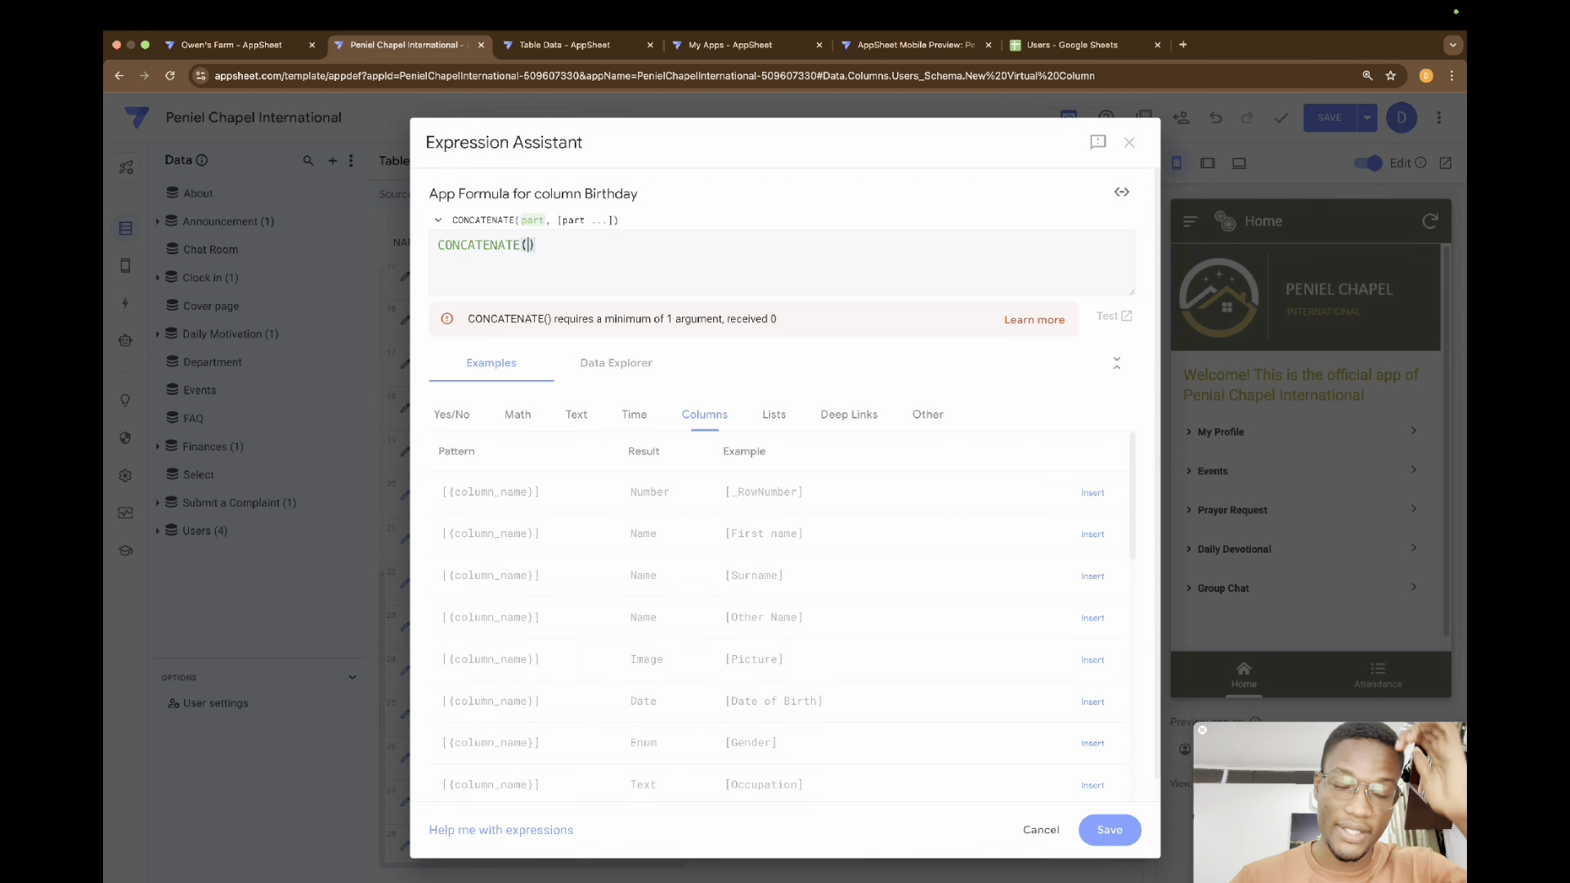
text(mon)
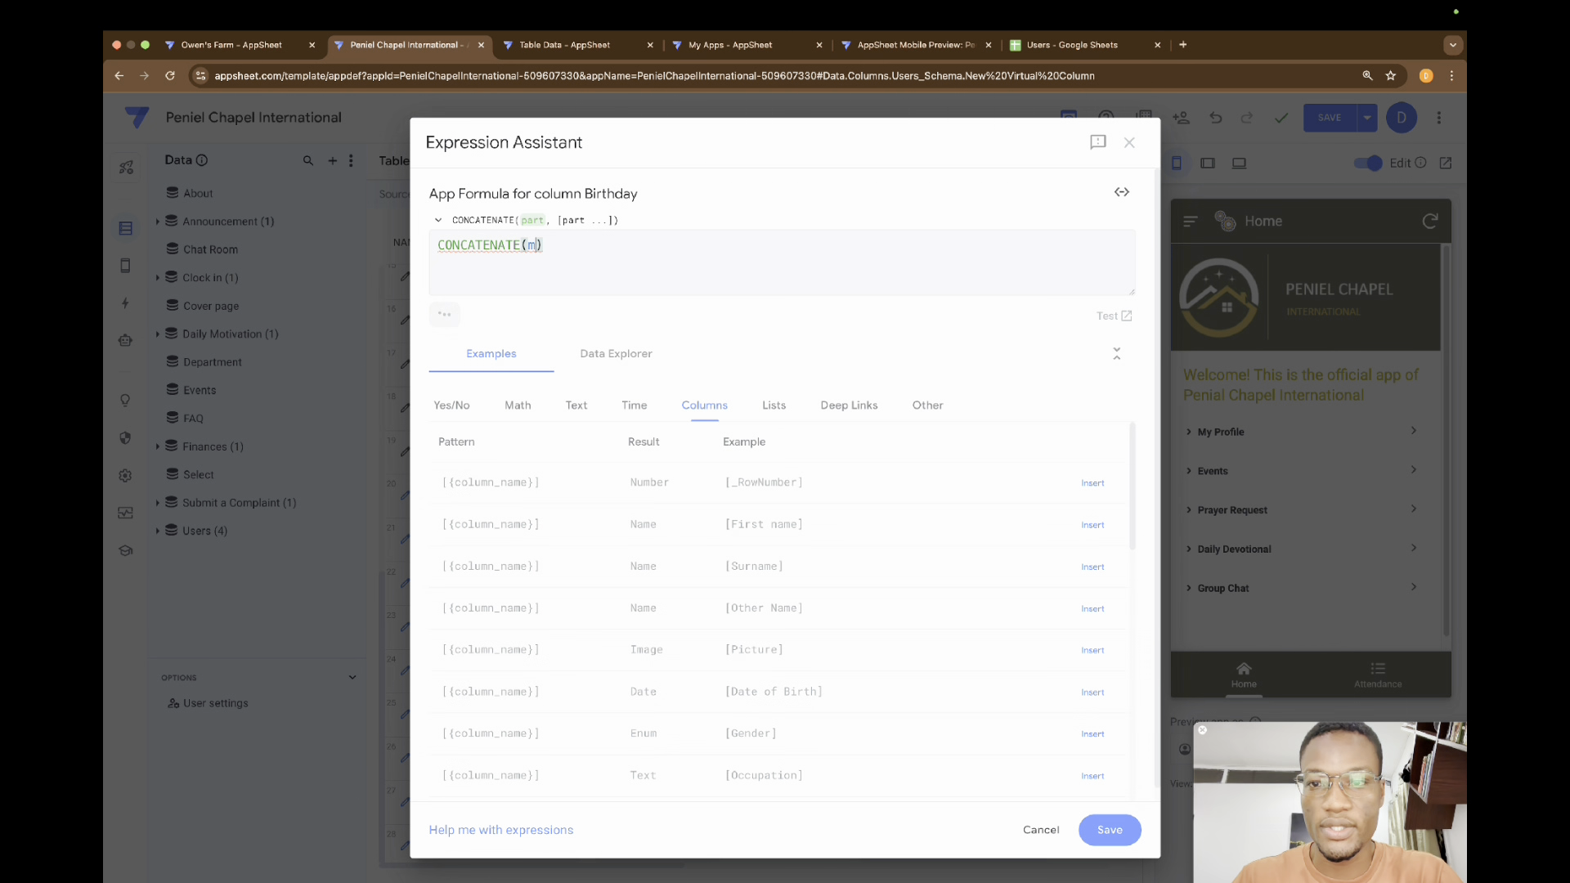
key(Return)
text([da)
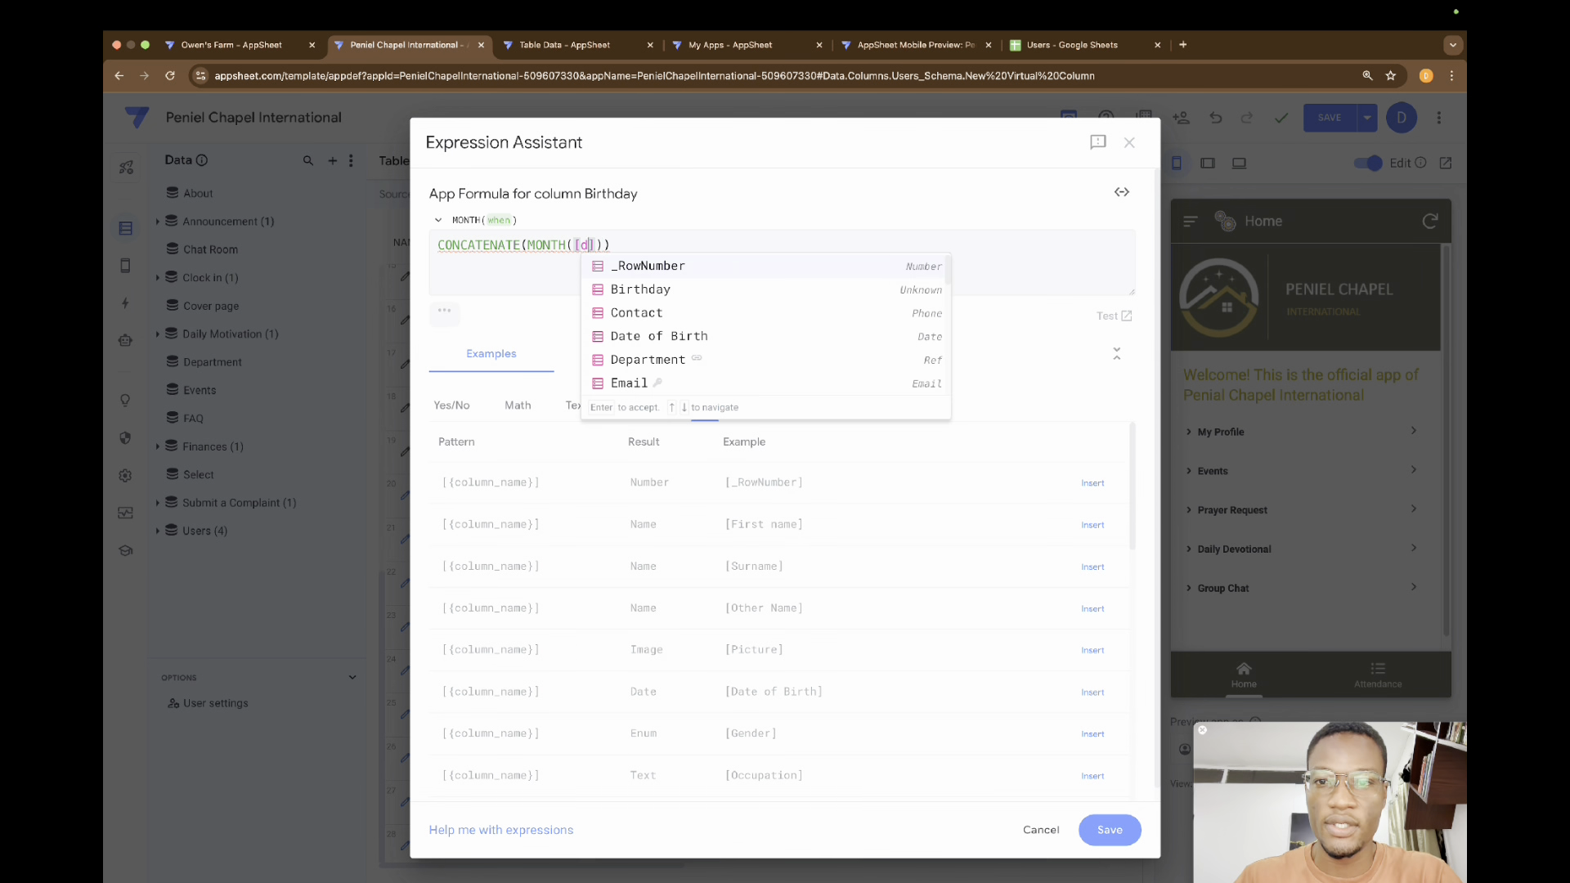
key(Return)
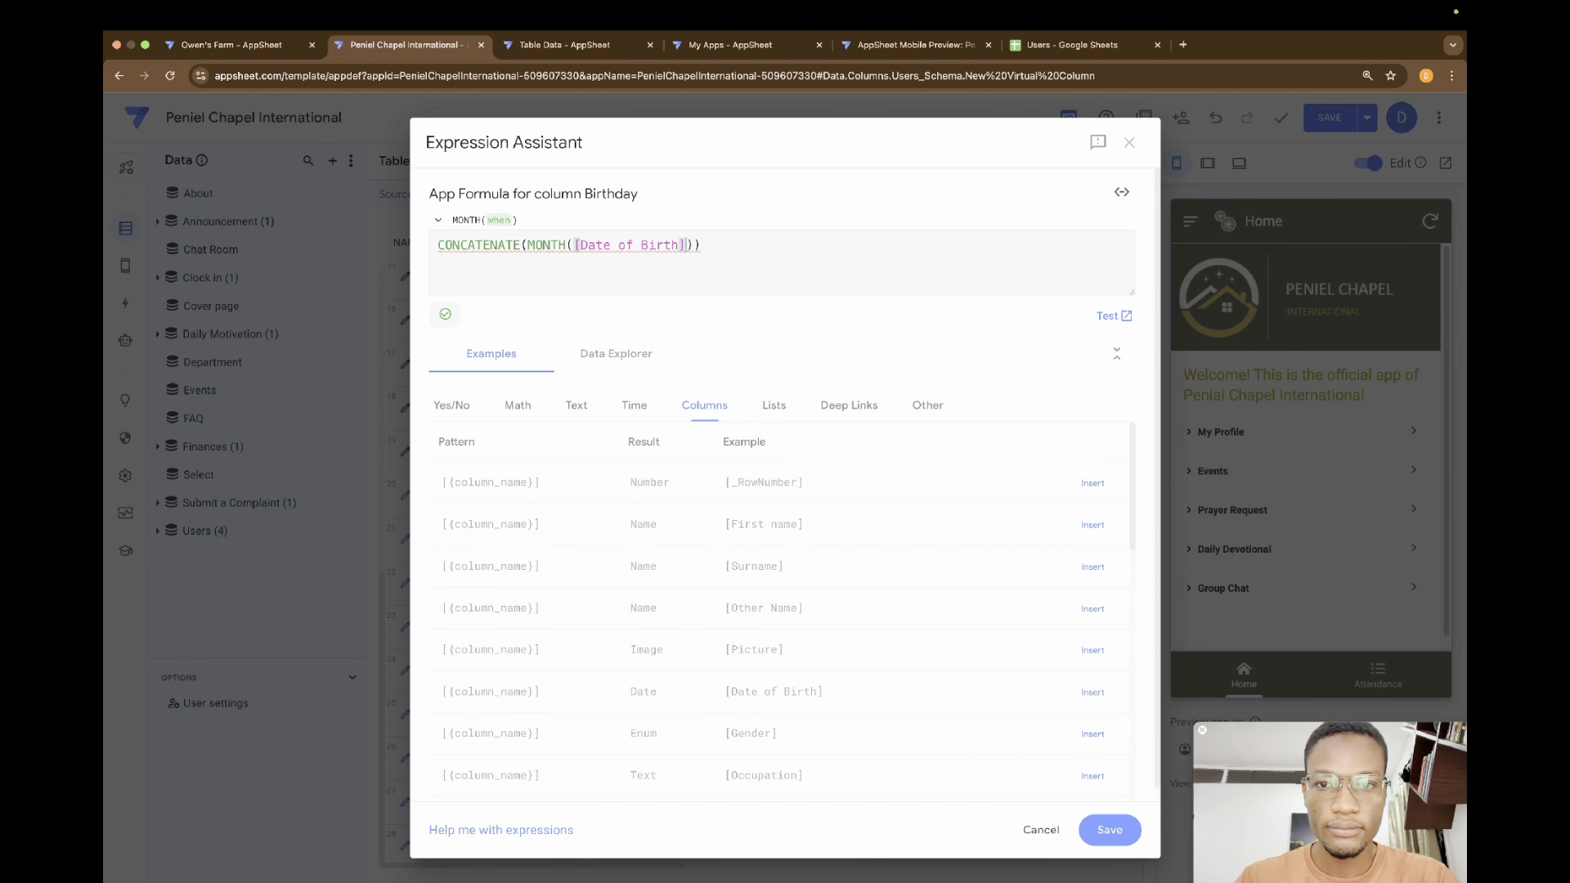
Step: Add DAY([Date of Birth]) after the month's [Date of Birth] in the Birthday formula, separated by a comma
text(,)
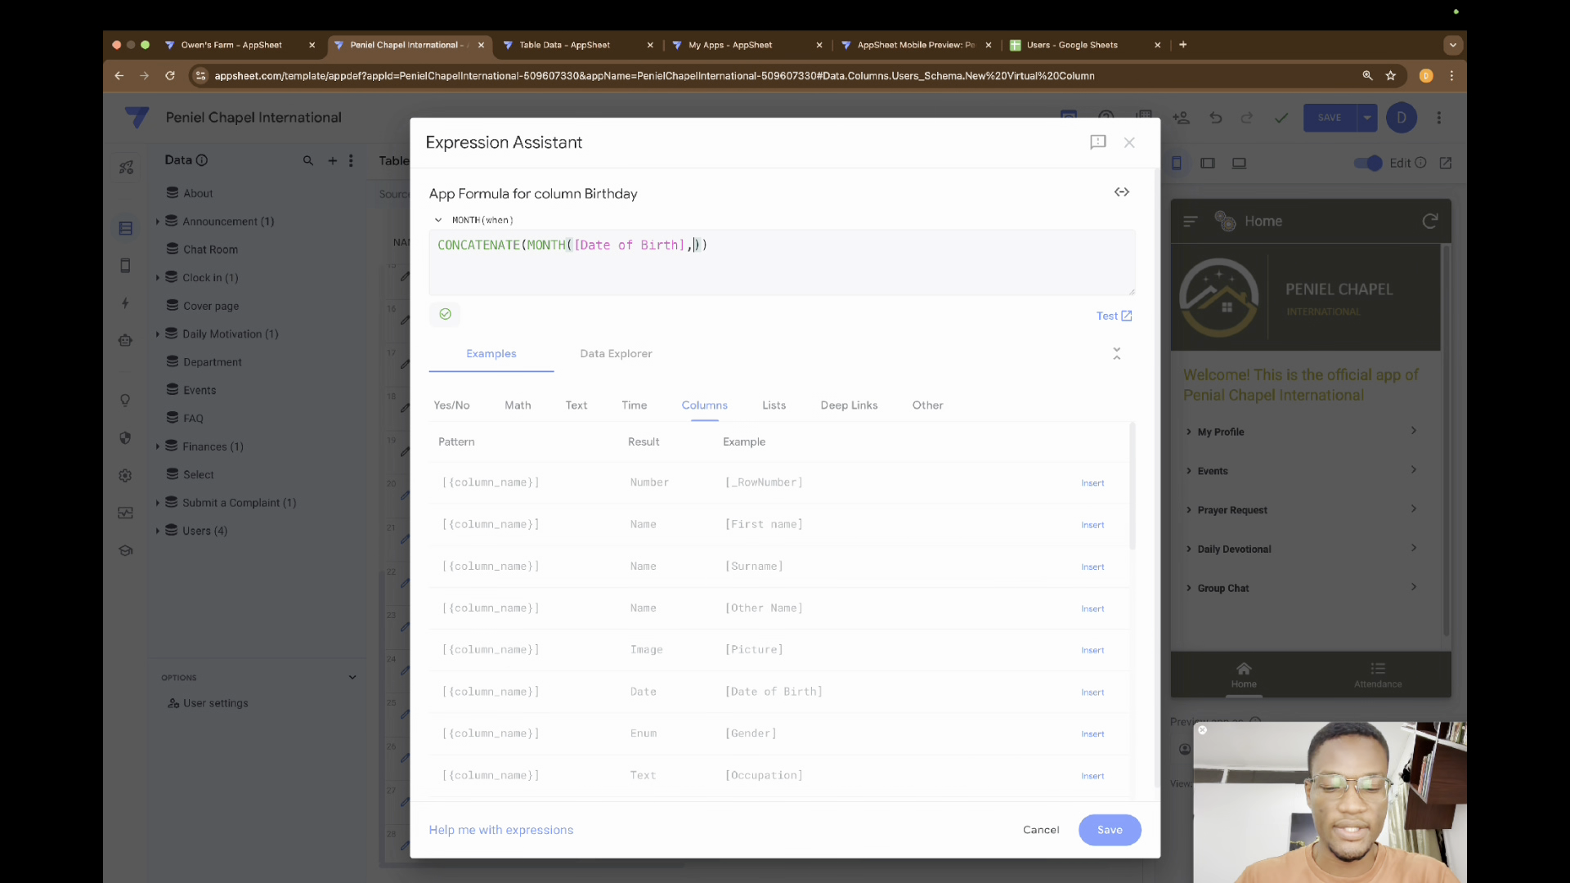
text(day)
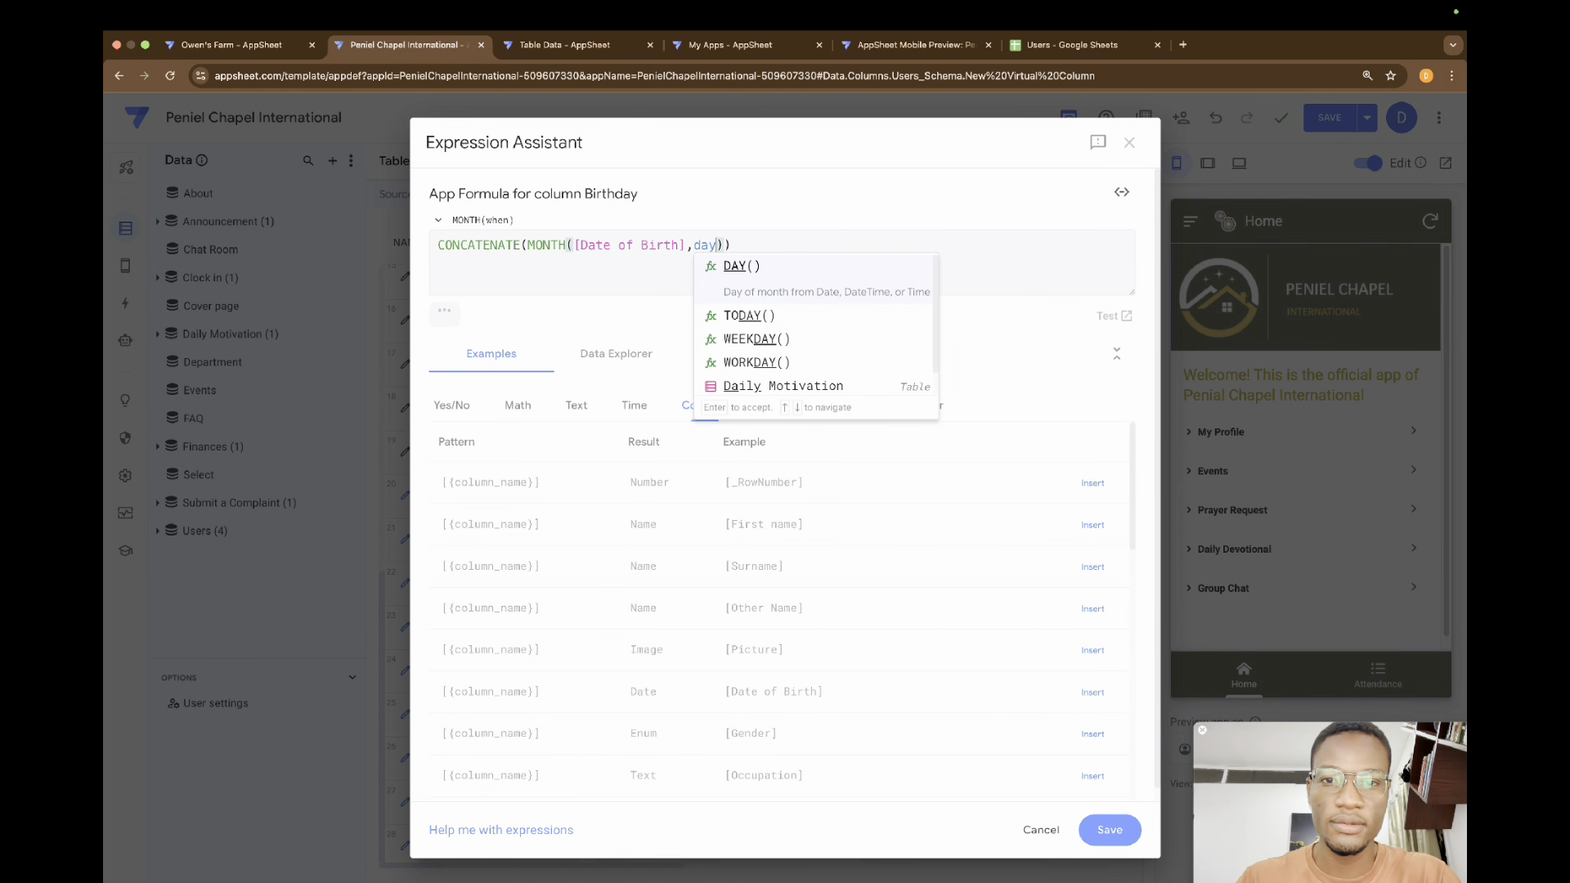
key(Return)
text(da)
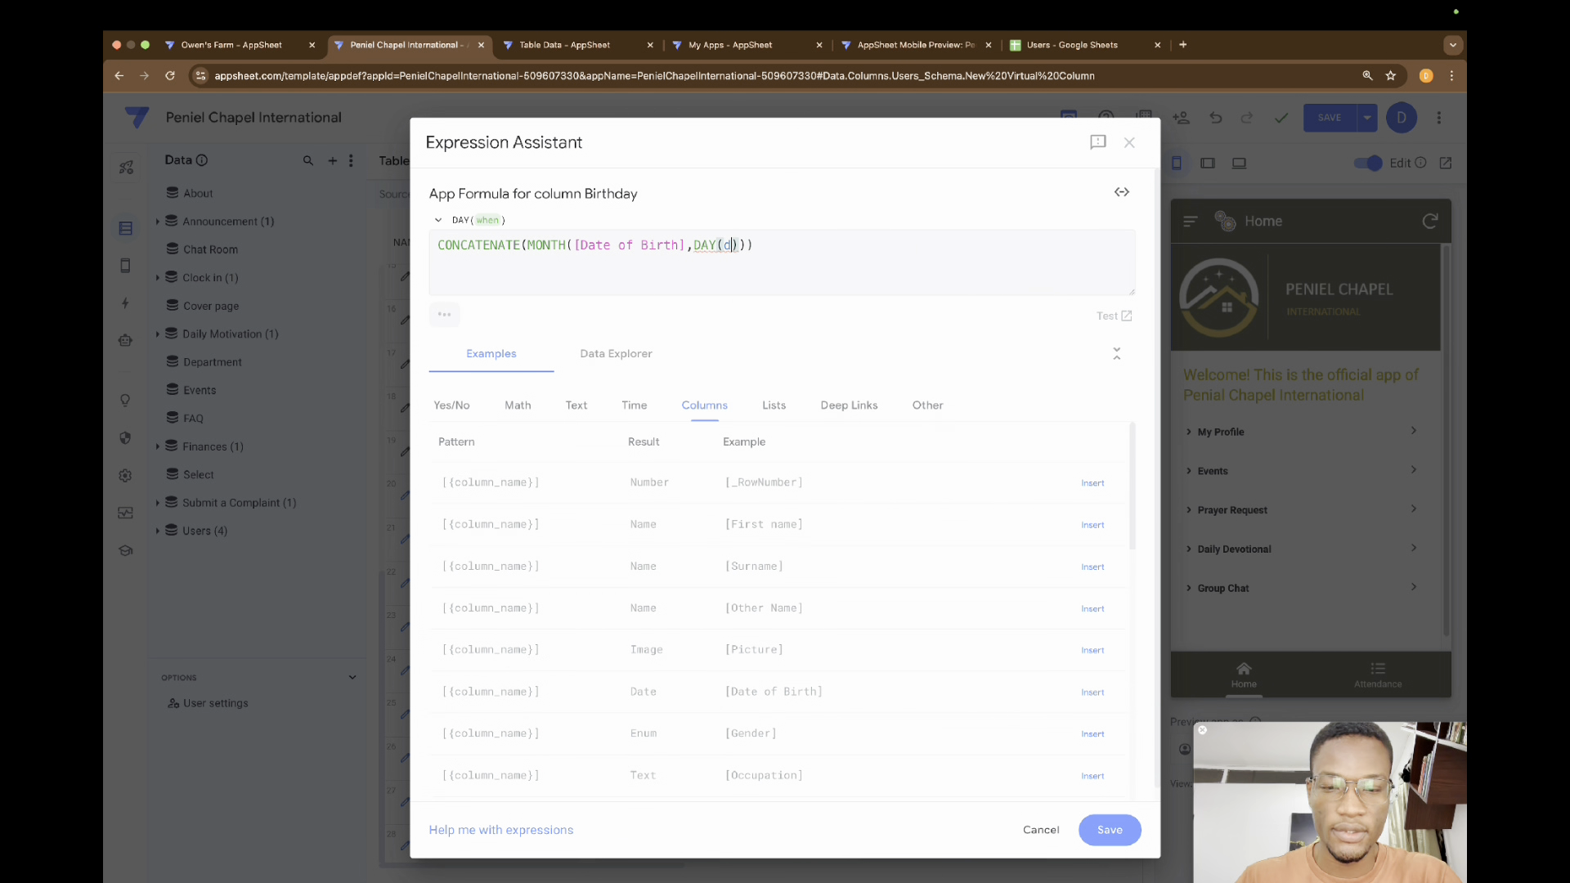
key(BackSpace)
key(BackSpace)
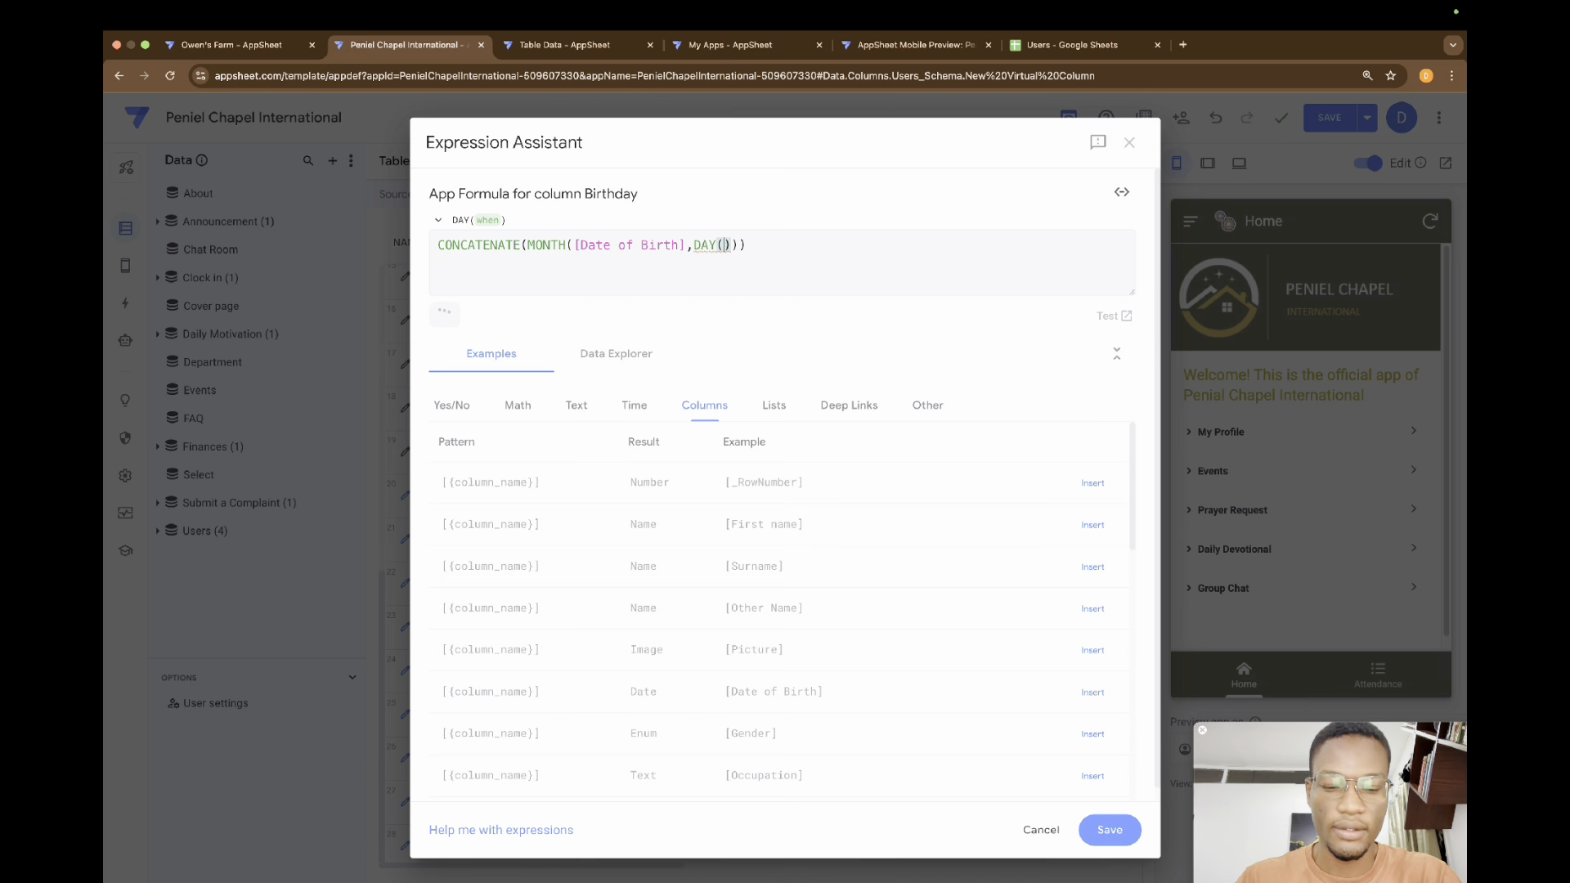
text([da)
key(Return)
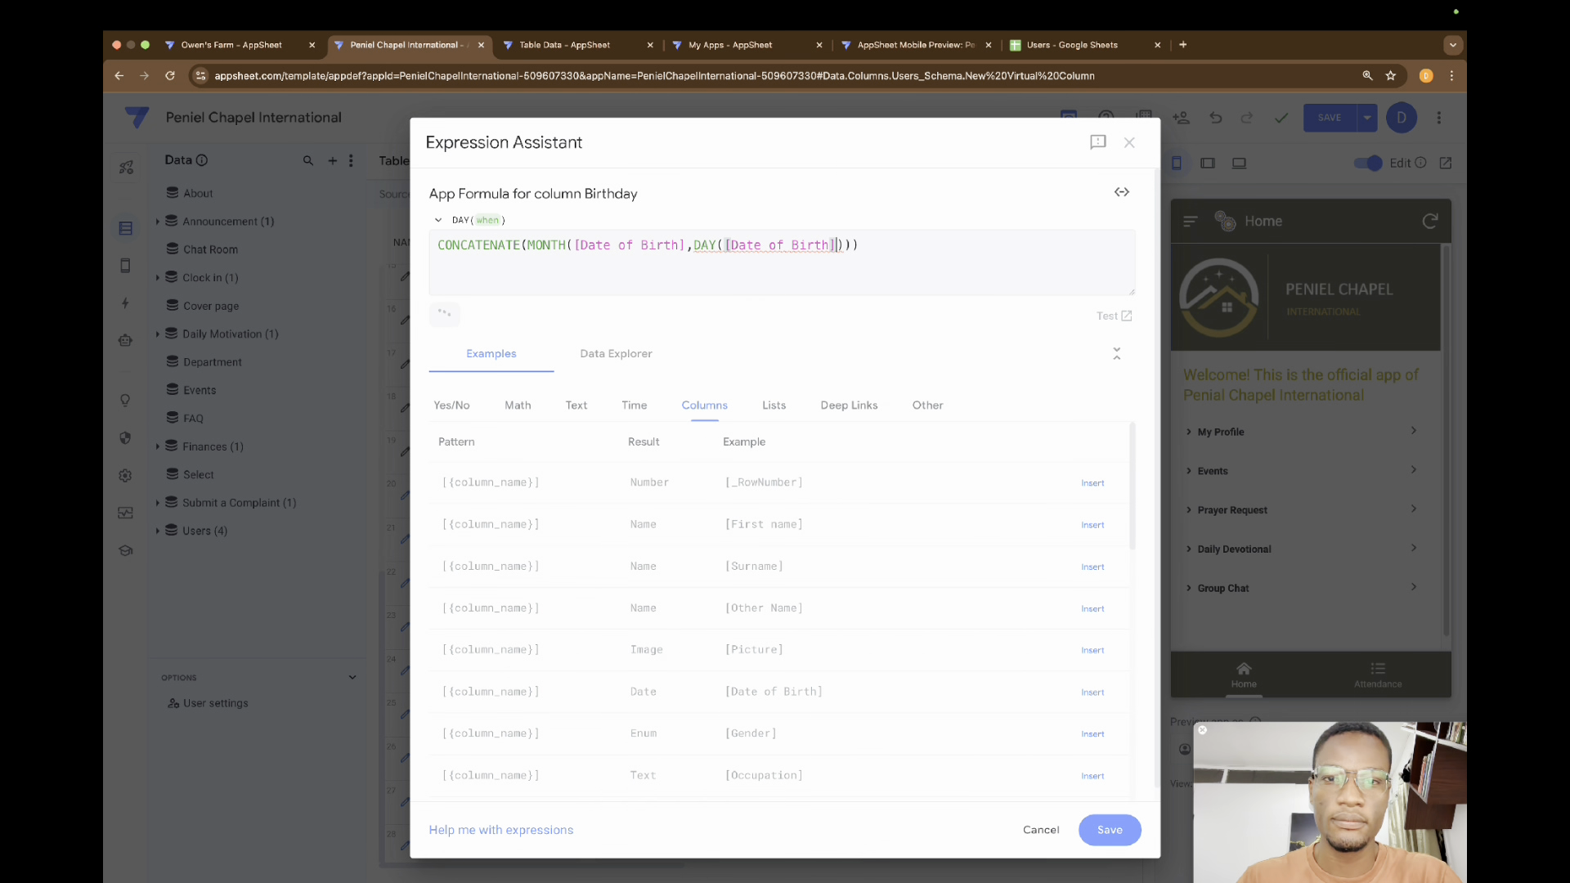
Step: Add YEAR(TODAY()) after the day's [Date of Birth] in the Birthday formula, separated by a comma
text(,)
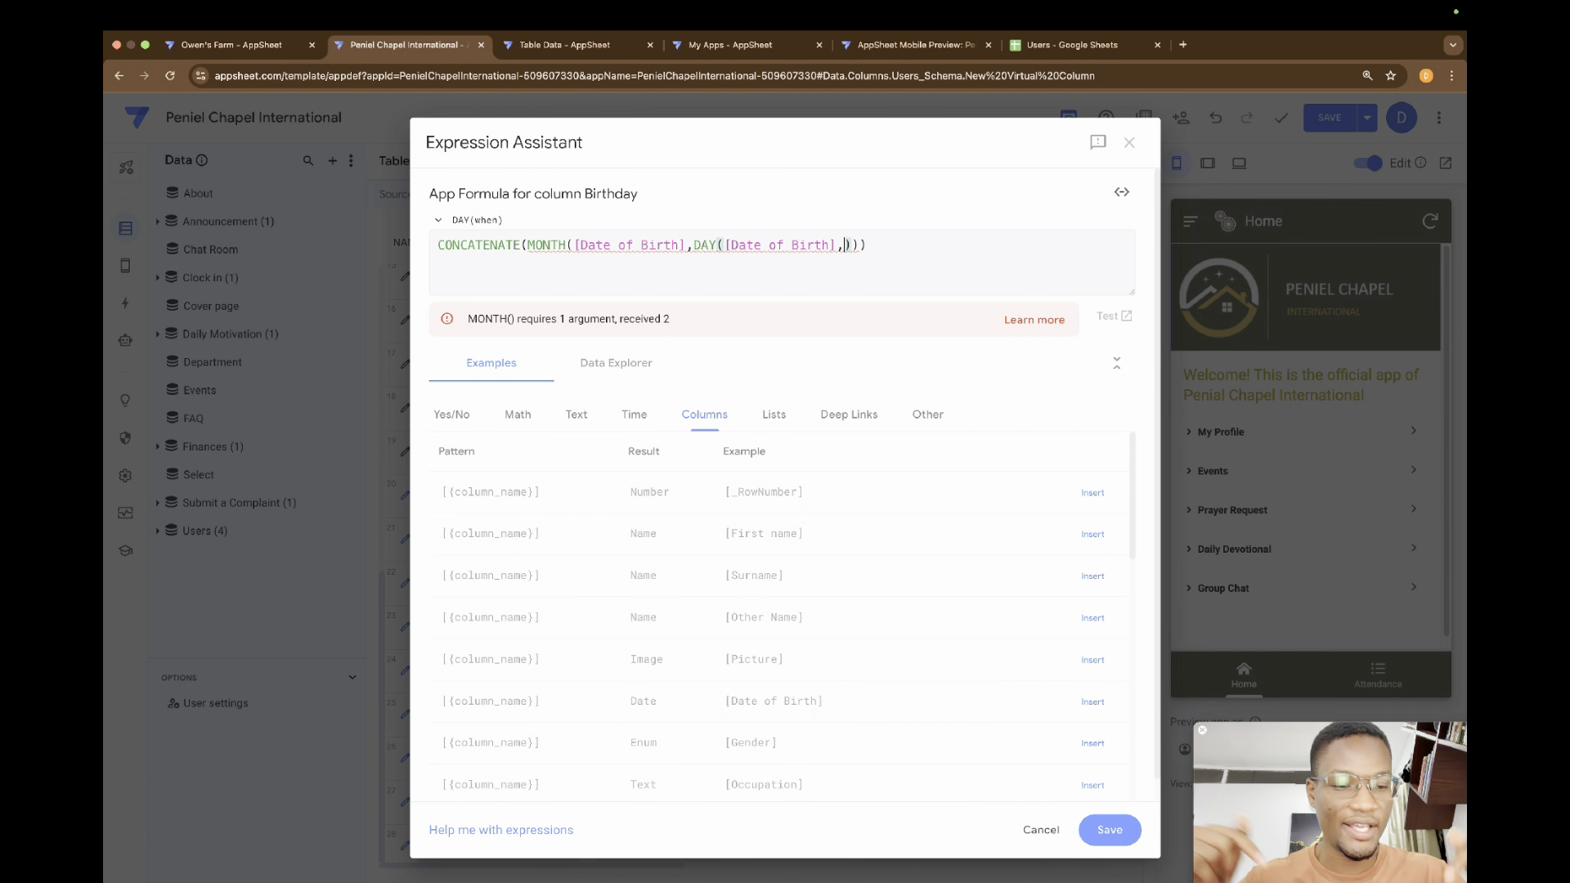
text(Yea)
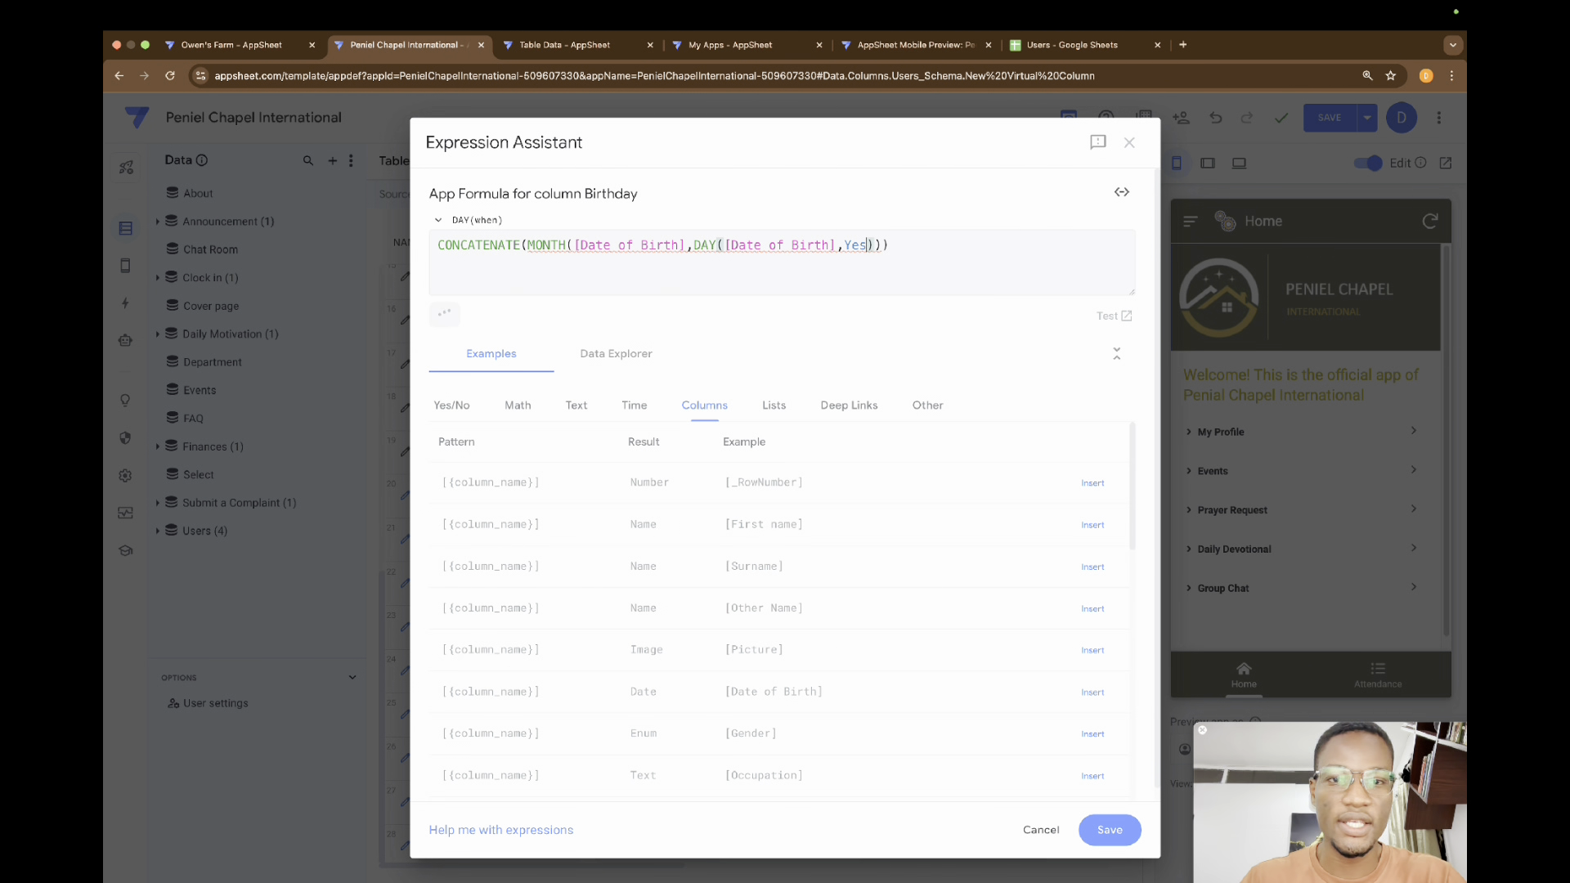
key(Return)
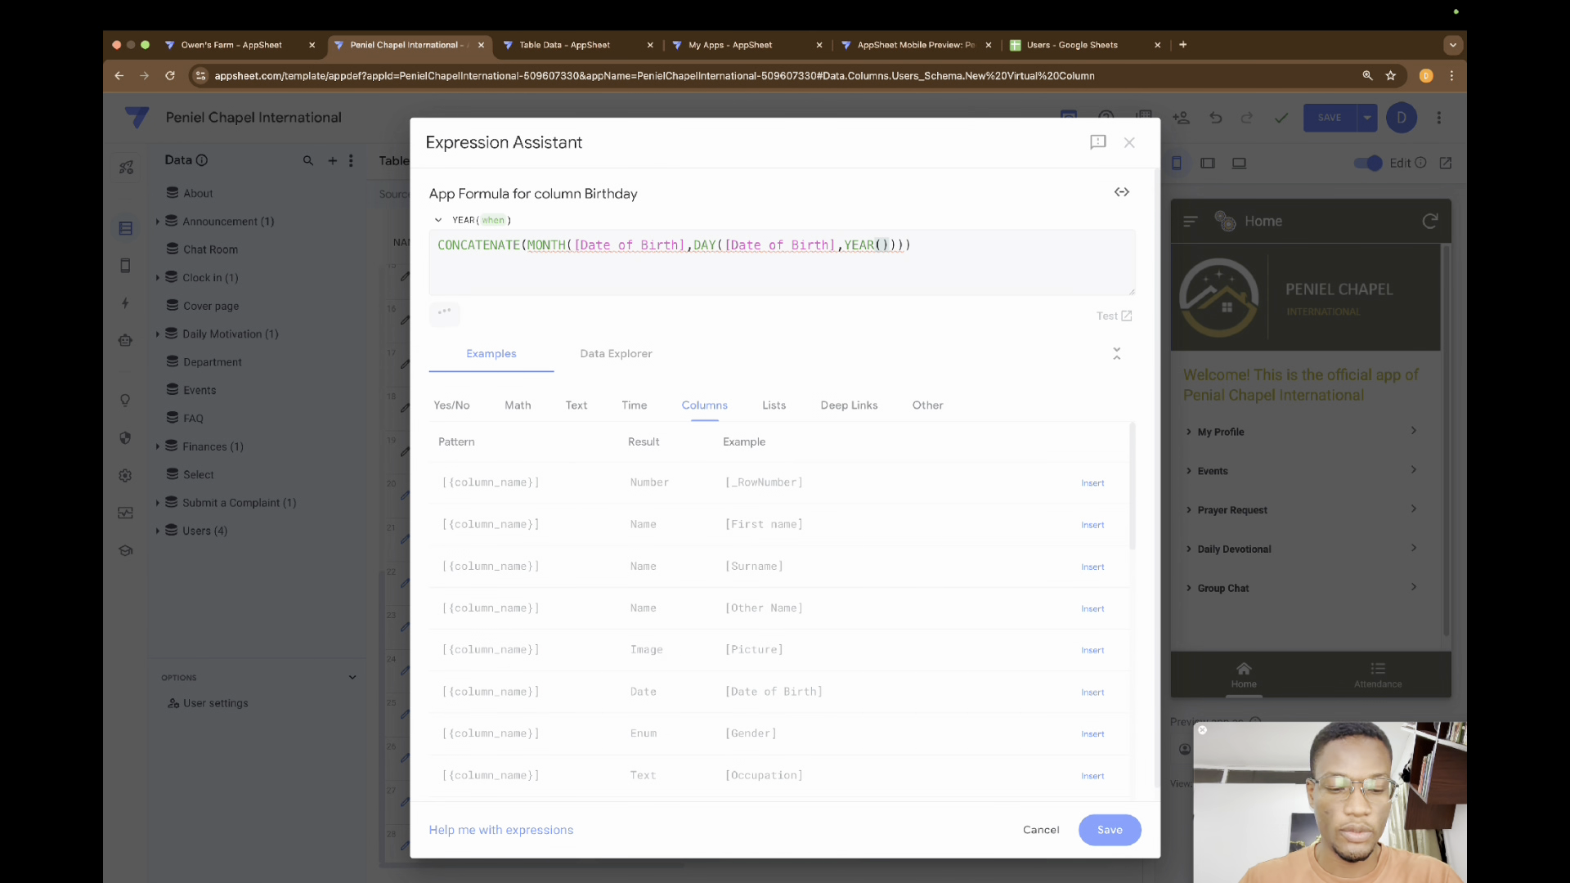
text(to)
key(Return)
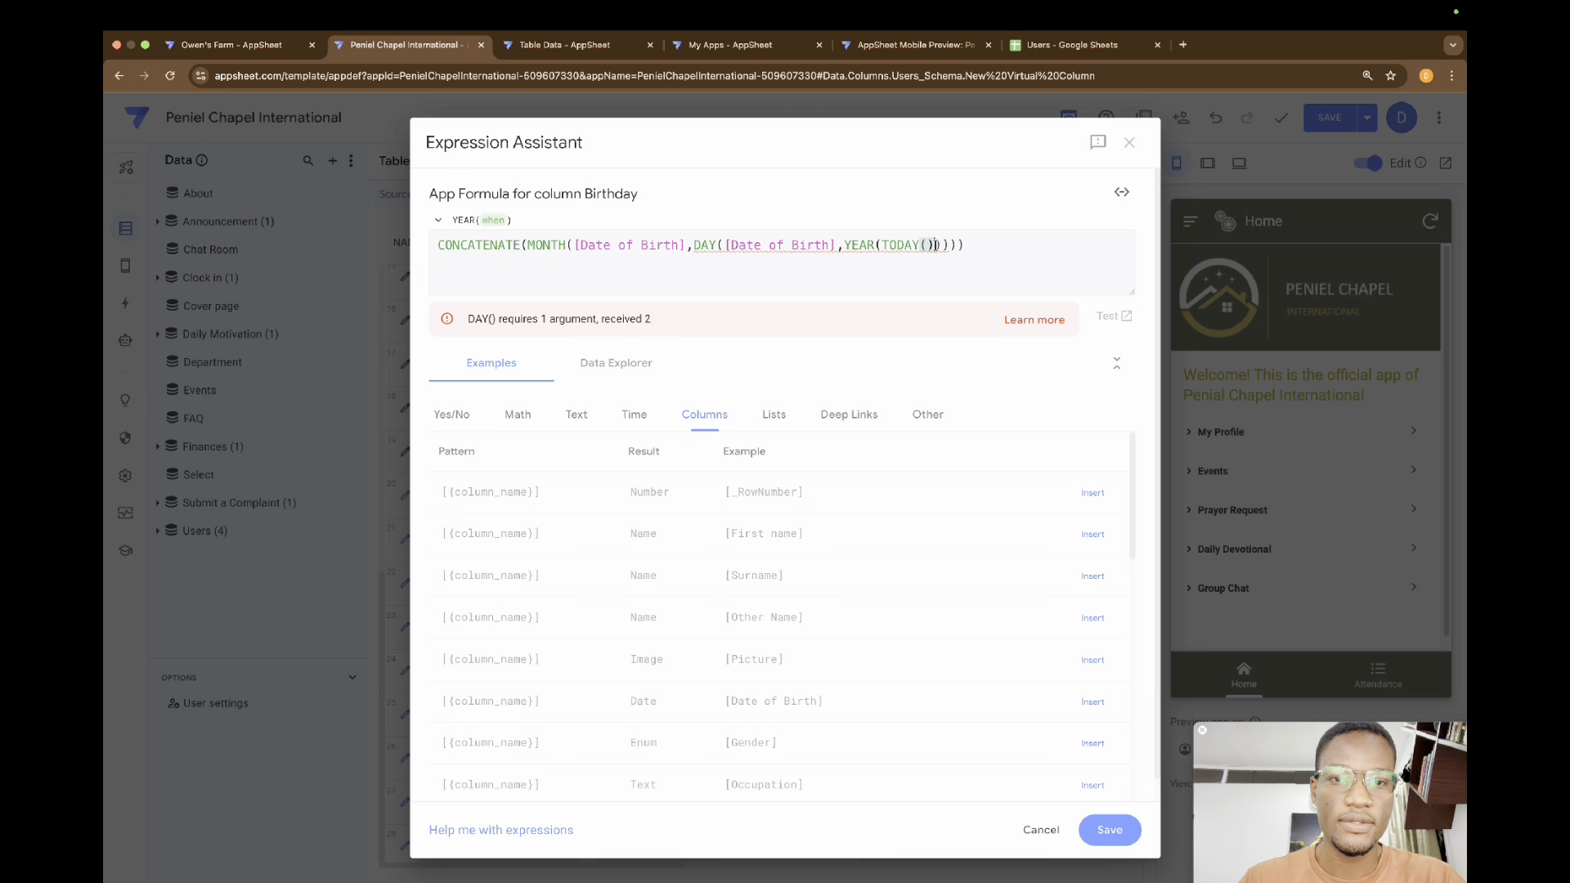
Step: Correct the parentheses so MONTH, DAY and YEAR are separate CONCATENATE arguments in the Birthday formula, and test the expression
click(939, 244)
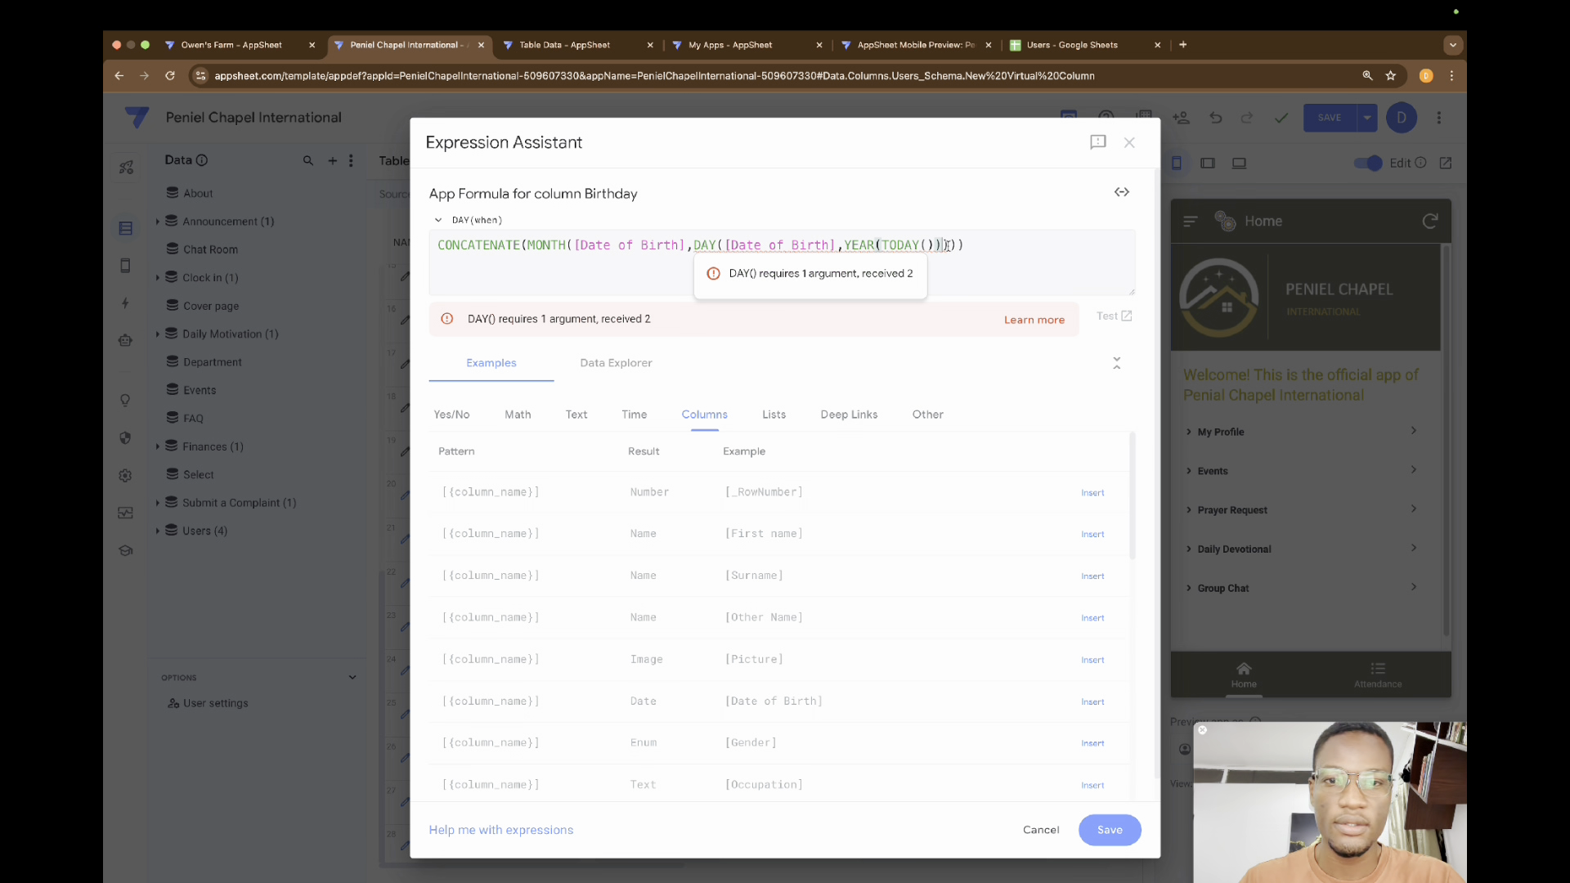
click(947, 244)
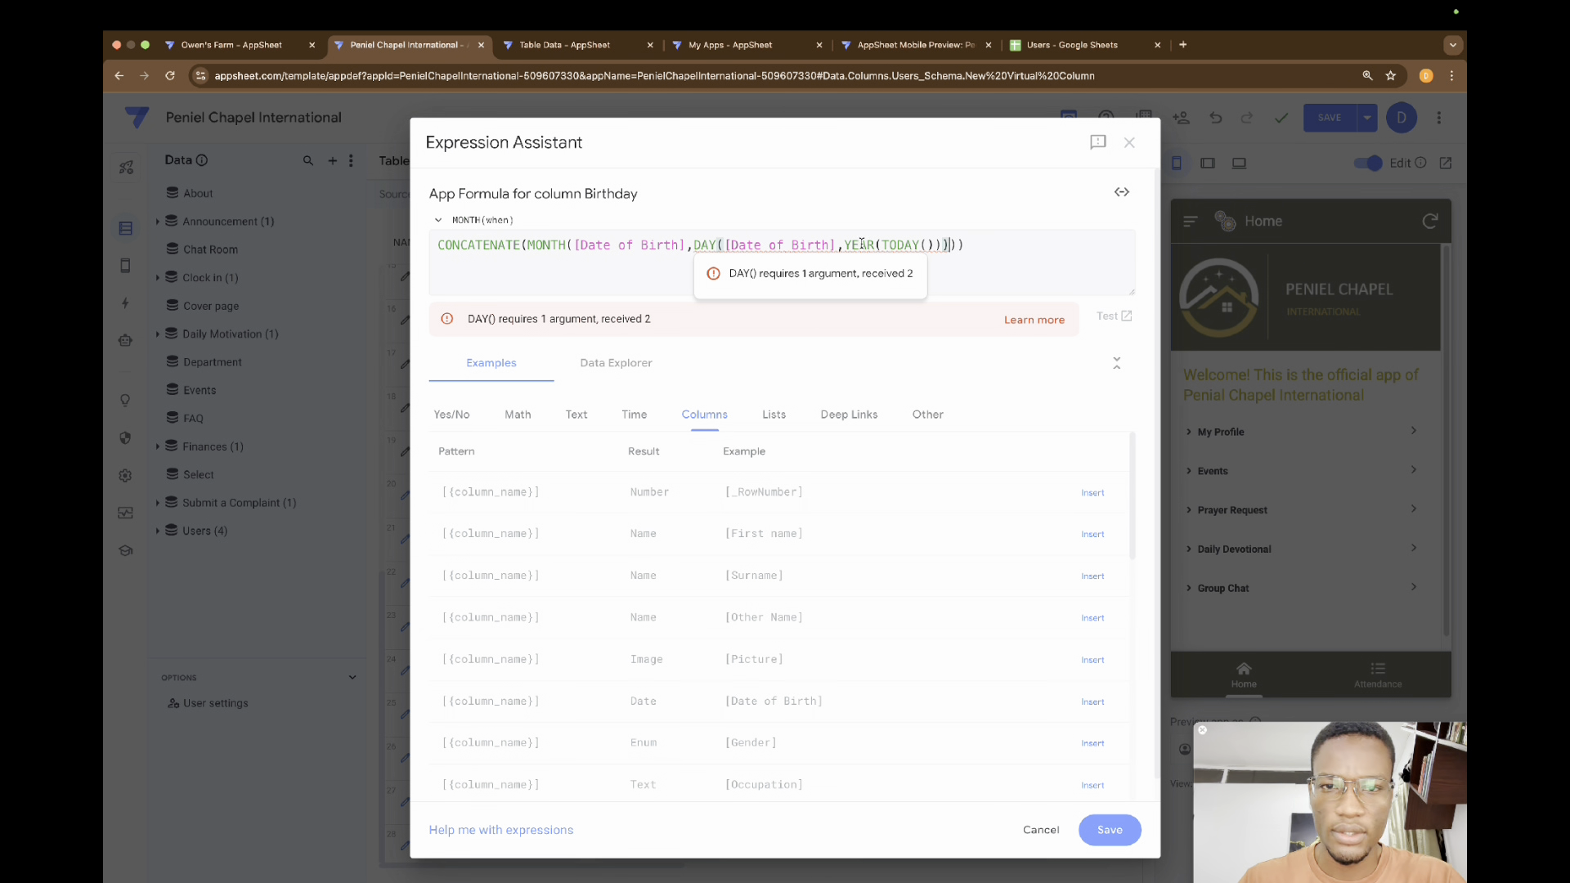
click(837, 244)
text())
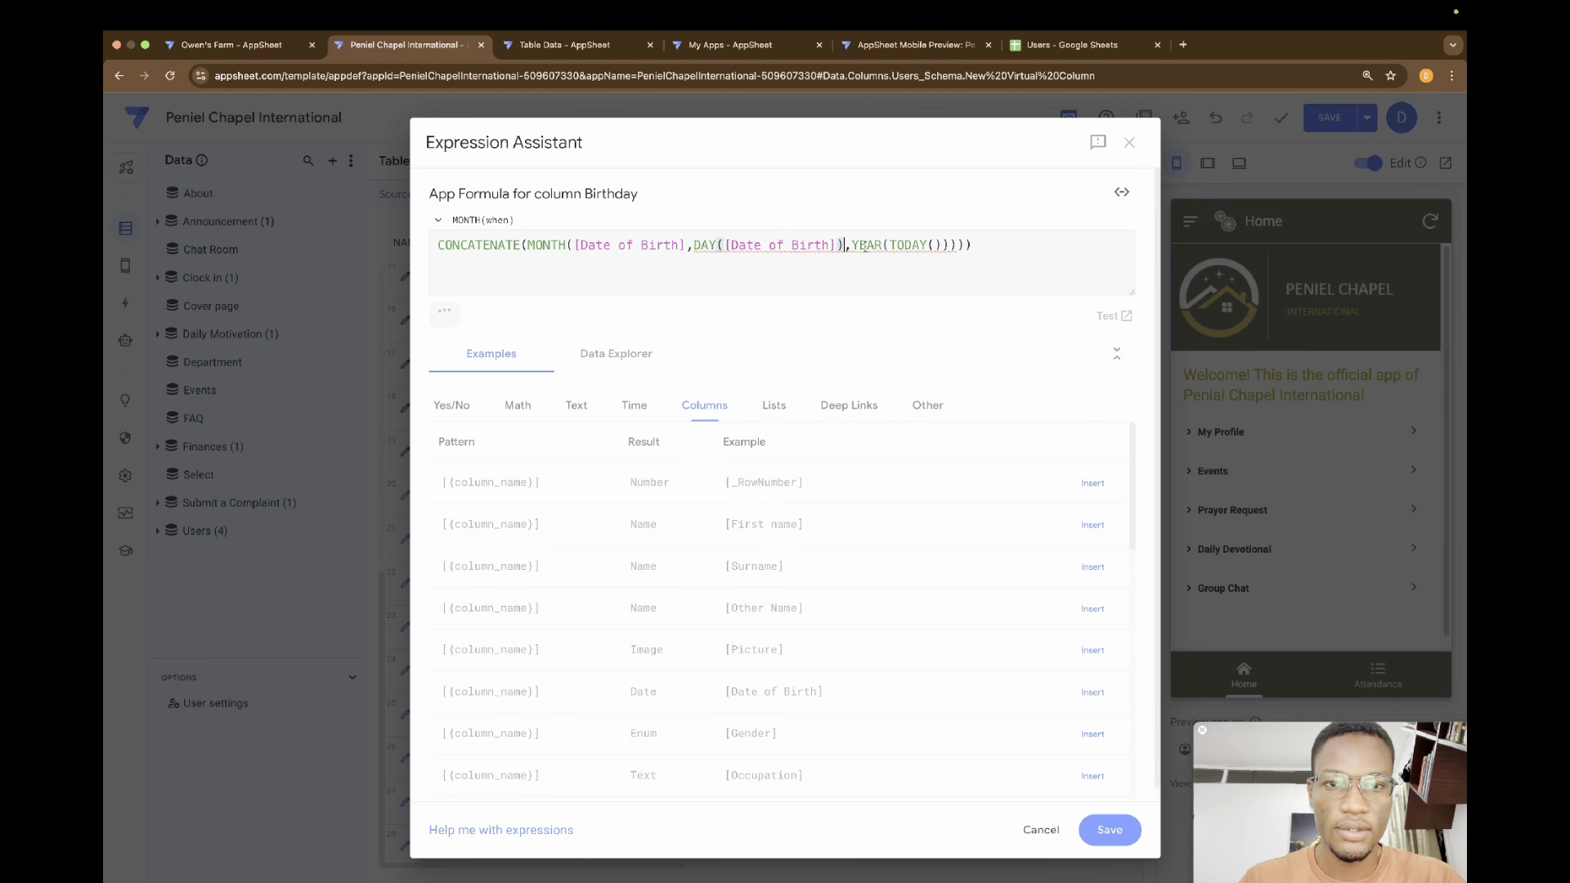
click(967, 244)
key(BackSpace)
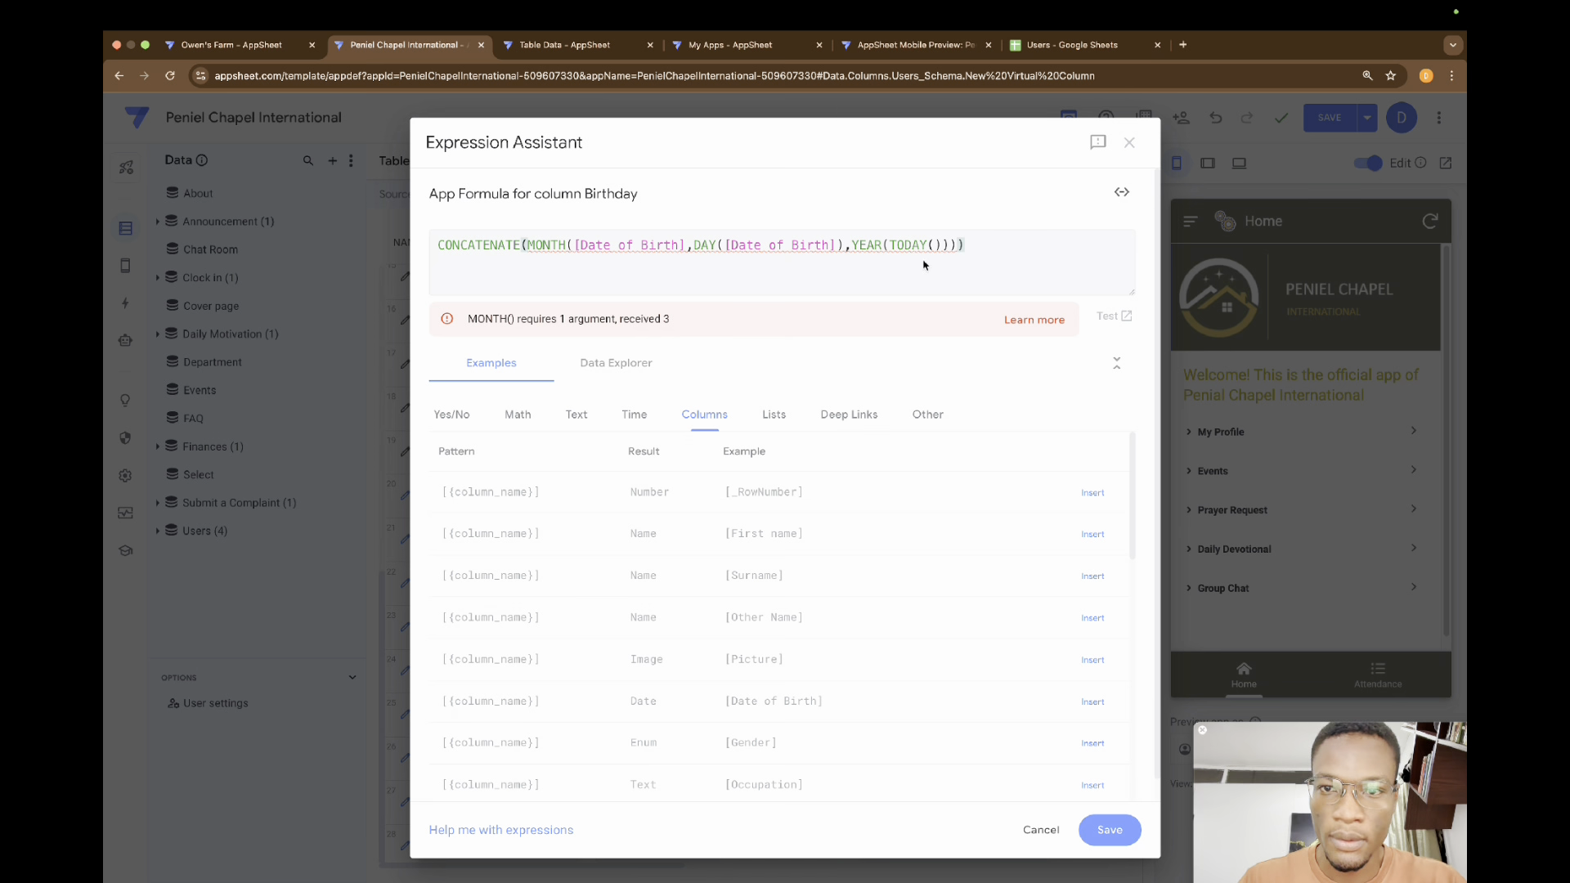
click(687, 244)
text())
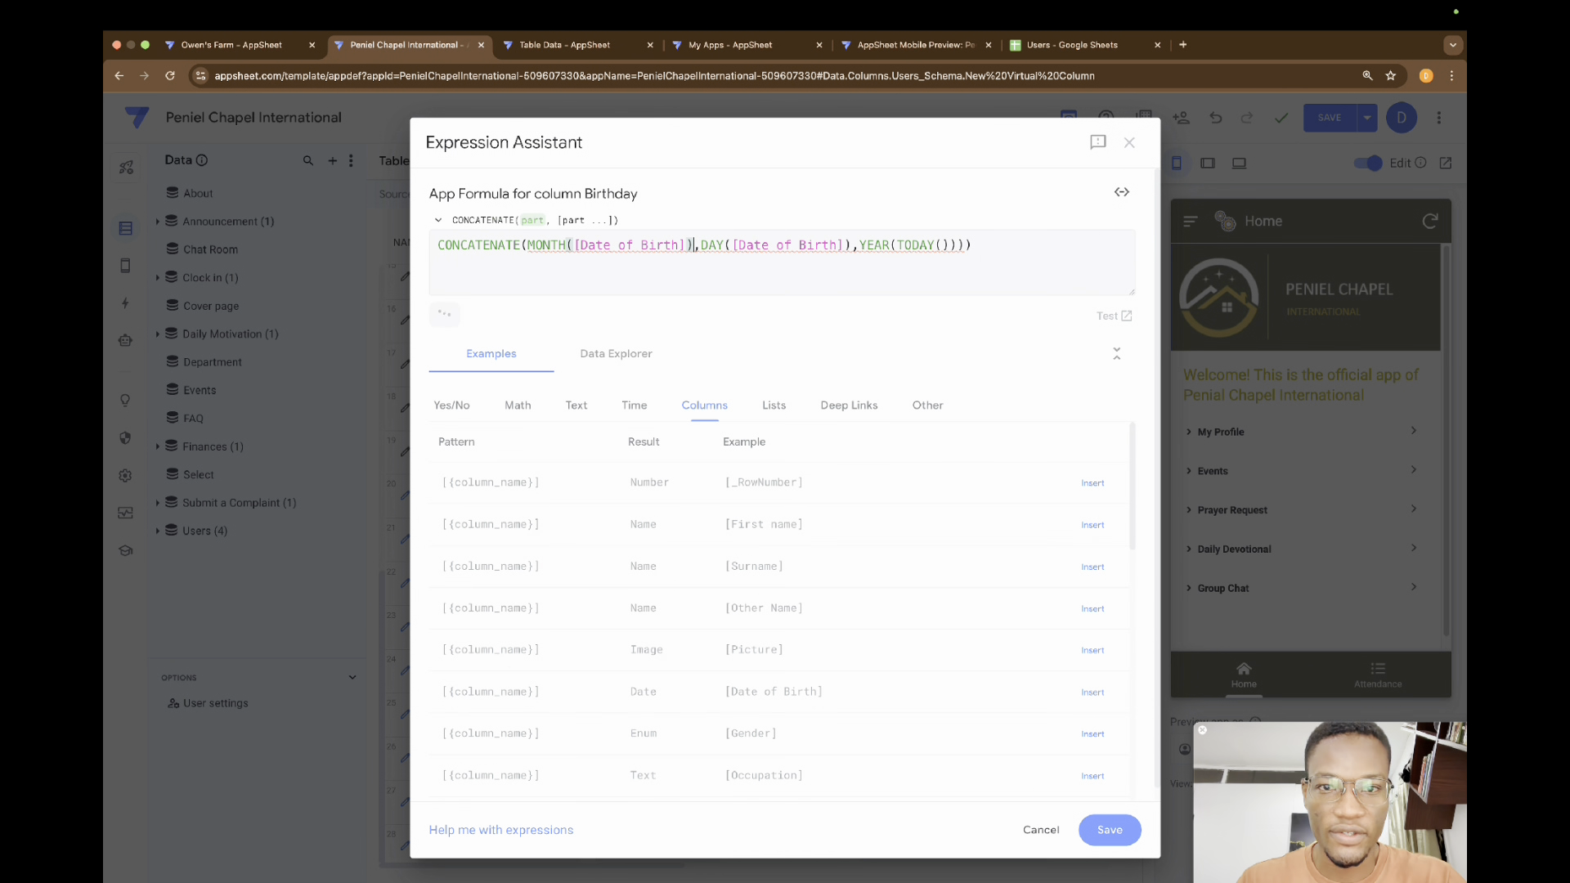
click(975, 244)
key(BackSpace)
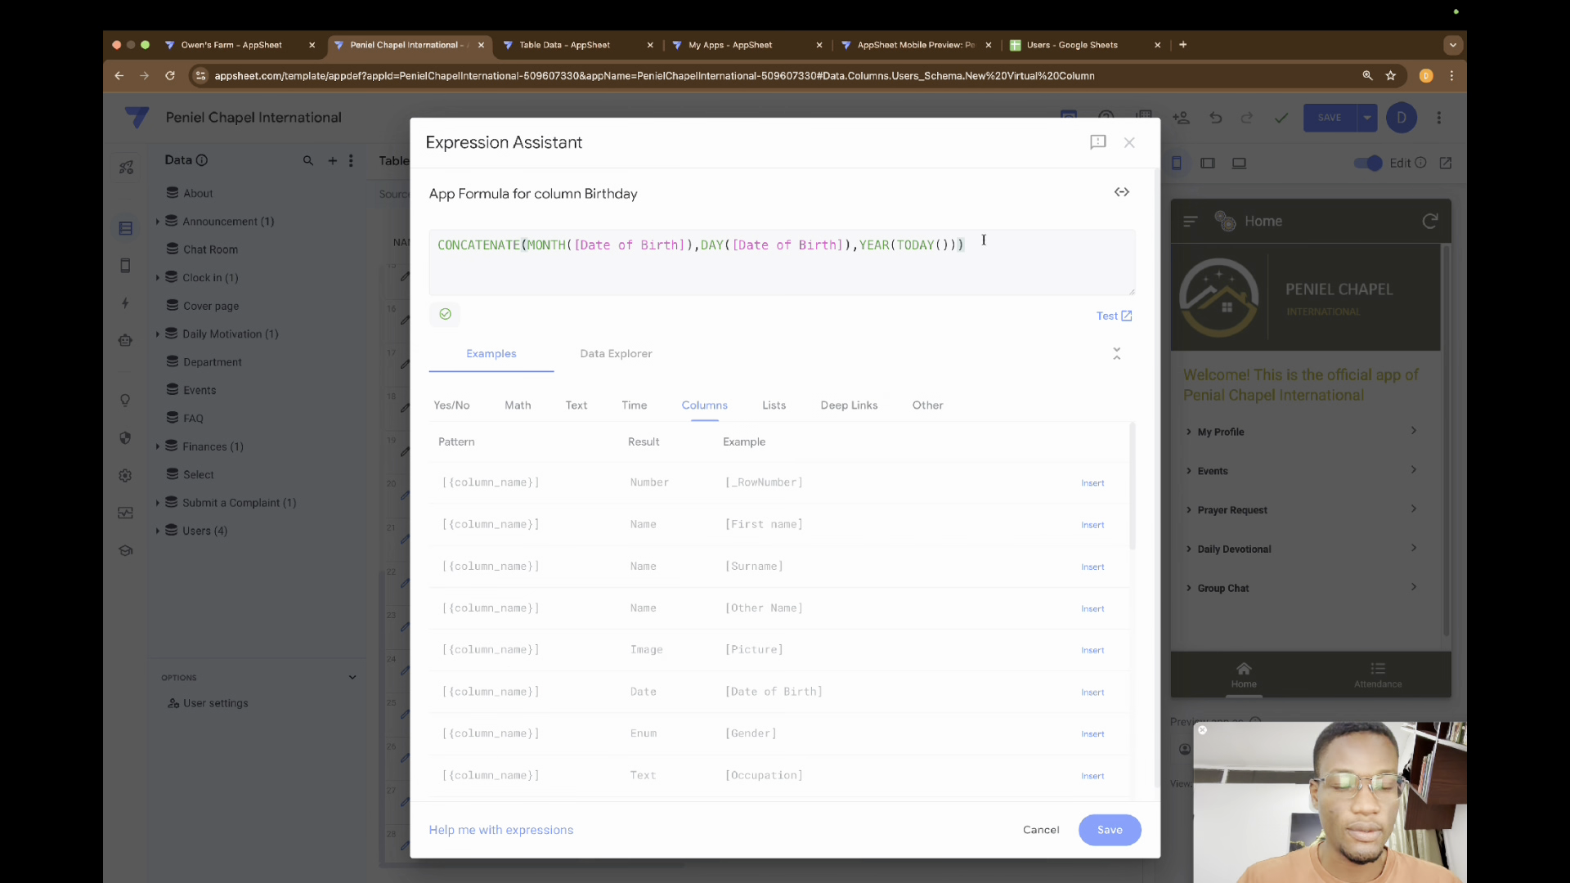
click(1125, 318)
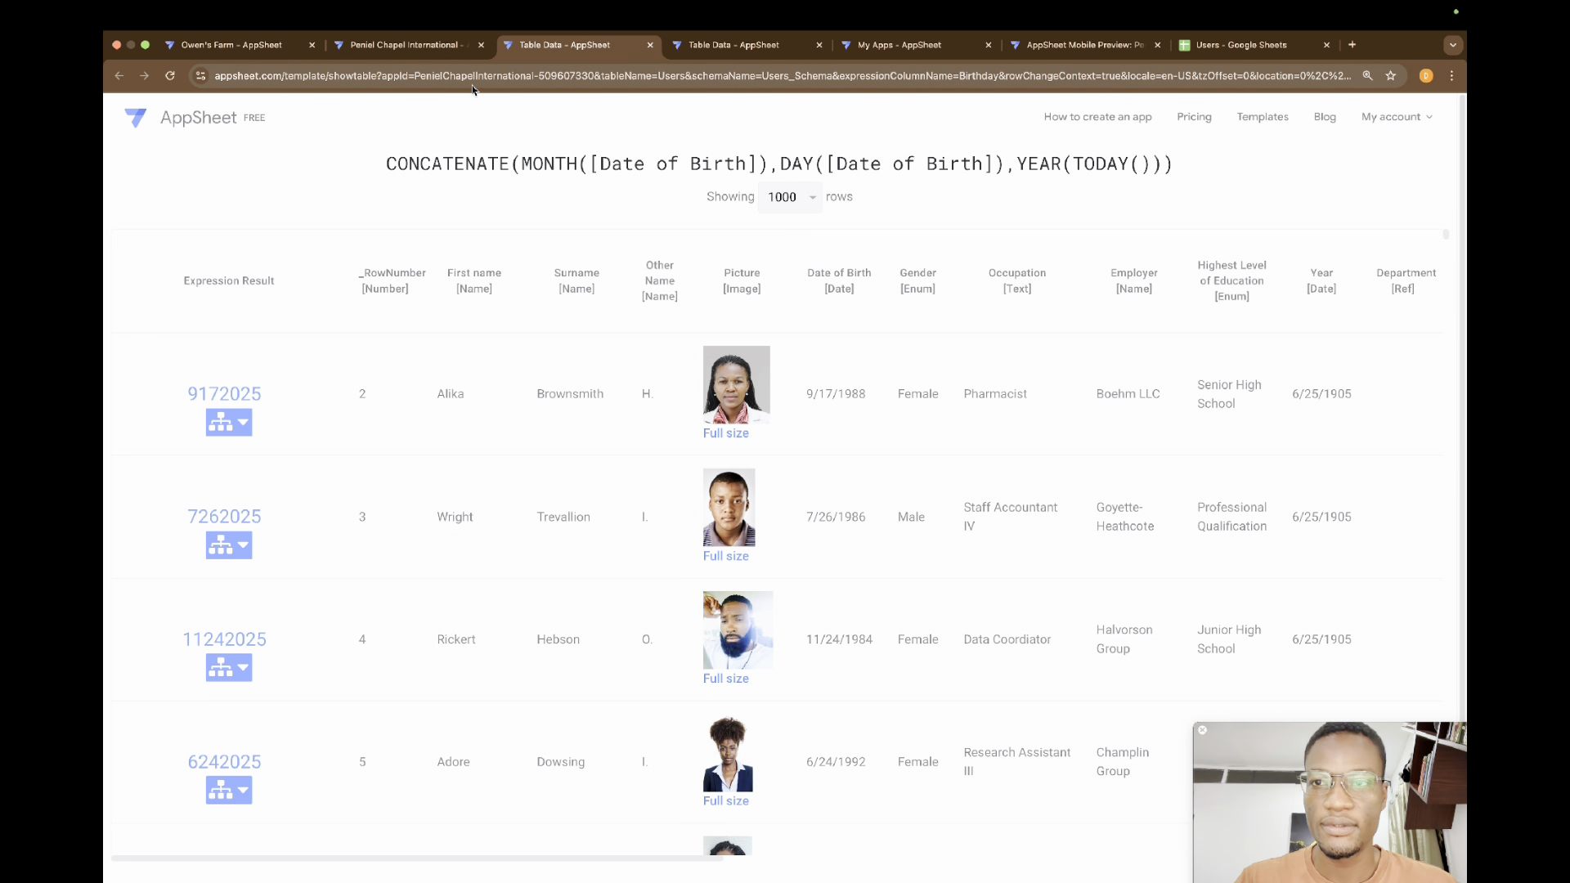
click(397, 46)
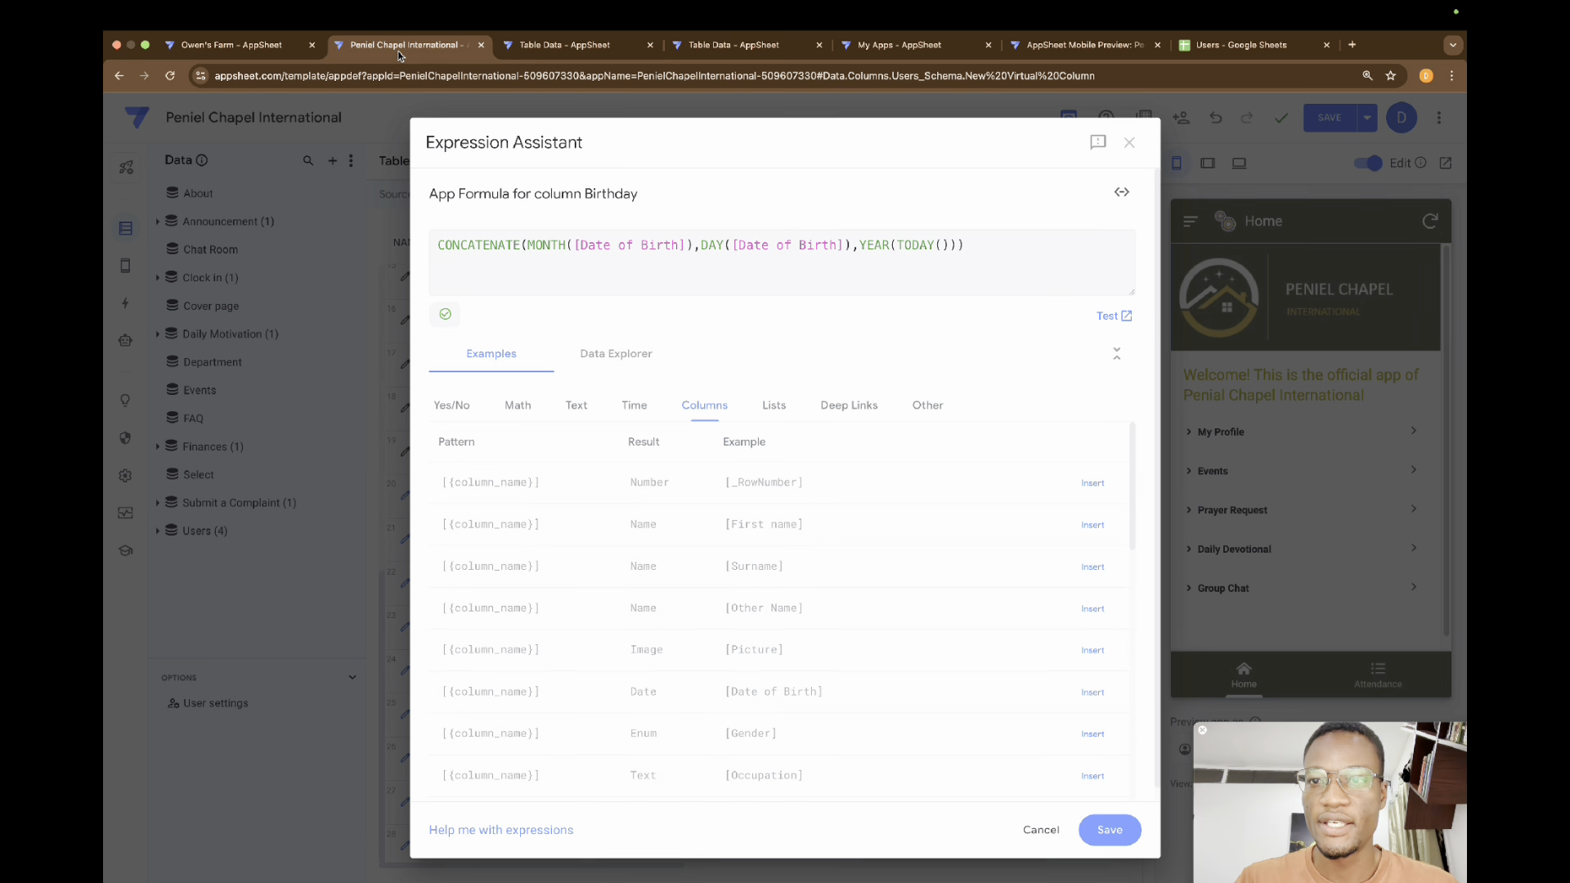
Step: Insert "/" as a separator between the month and day and between the day and year in the Birthday formula
click(699, 249)
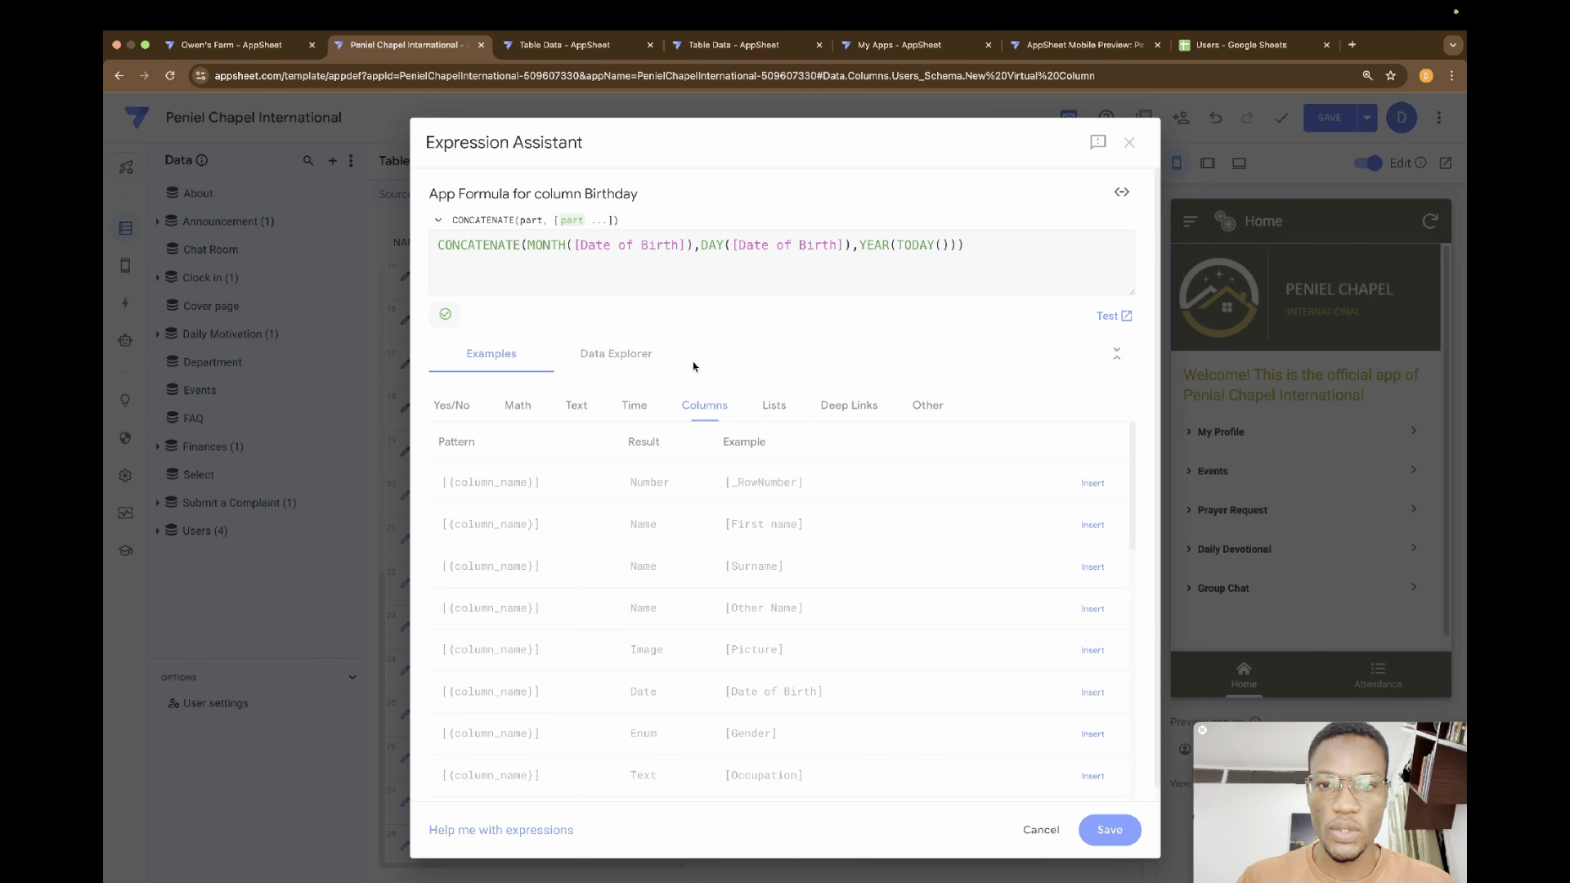
text(,)
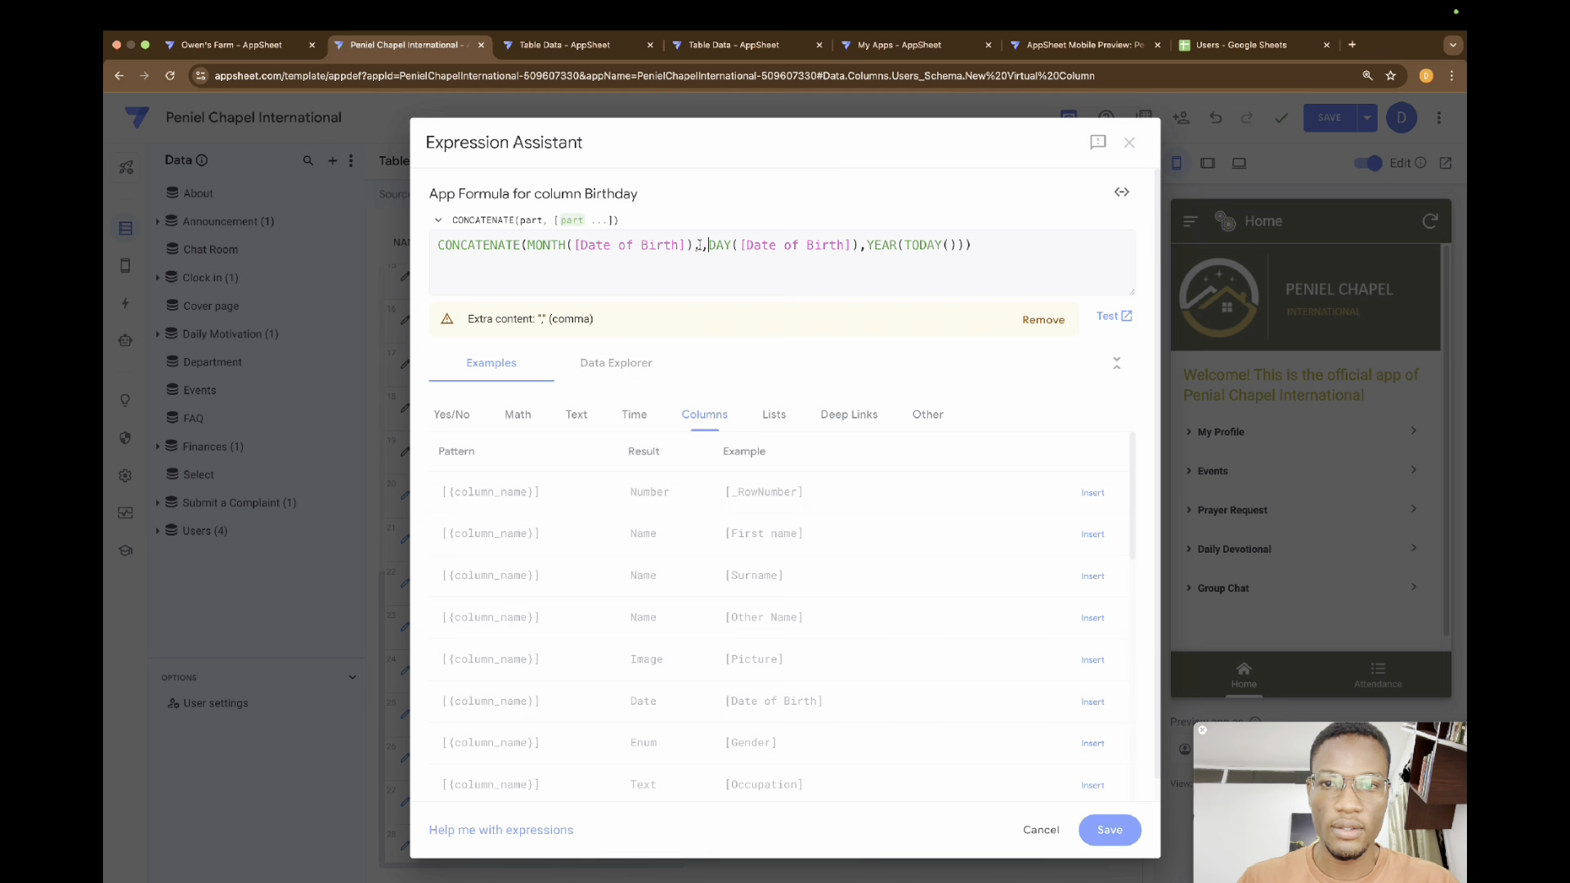
text("/)
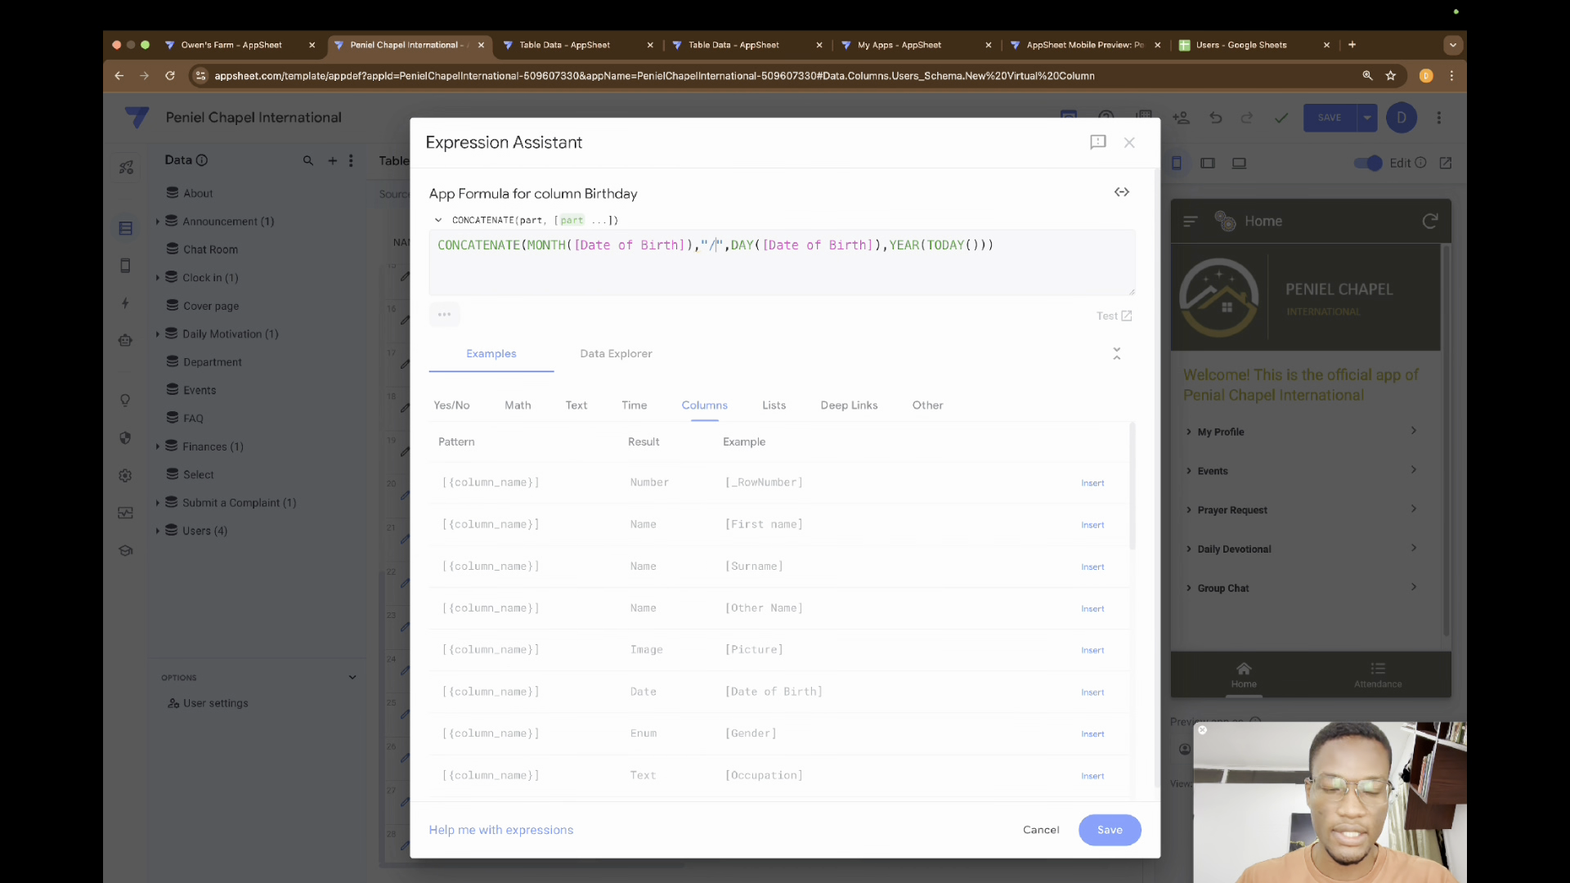
click(889, 245)
text("/")
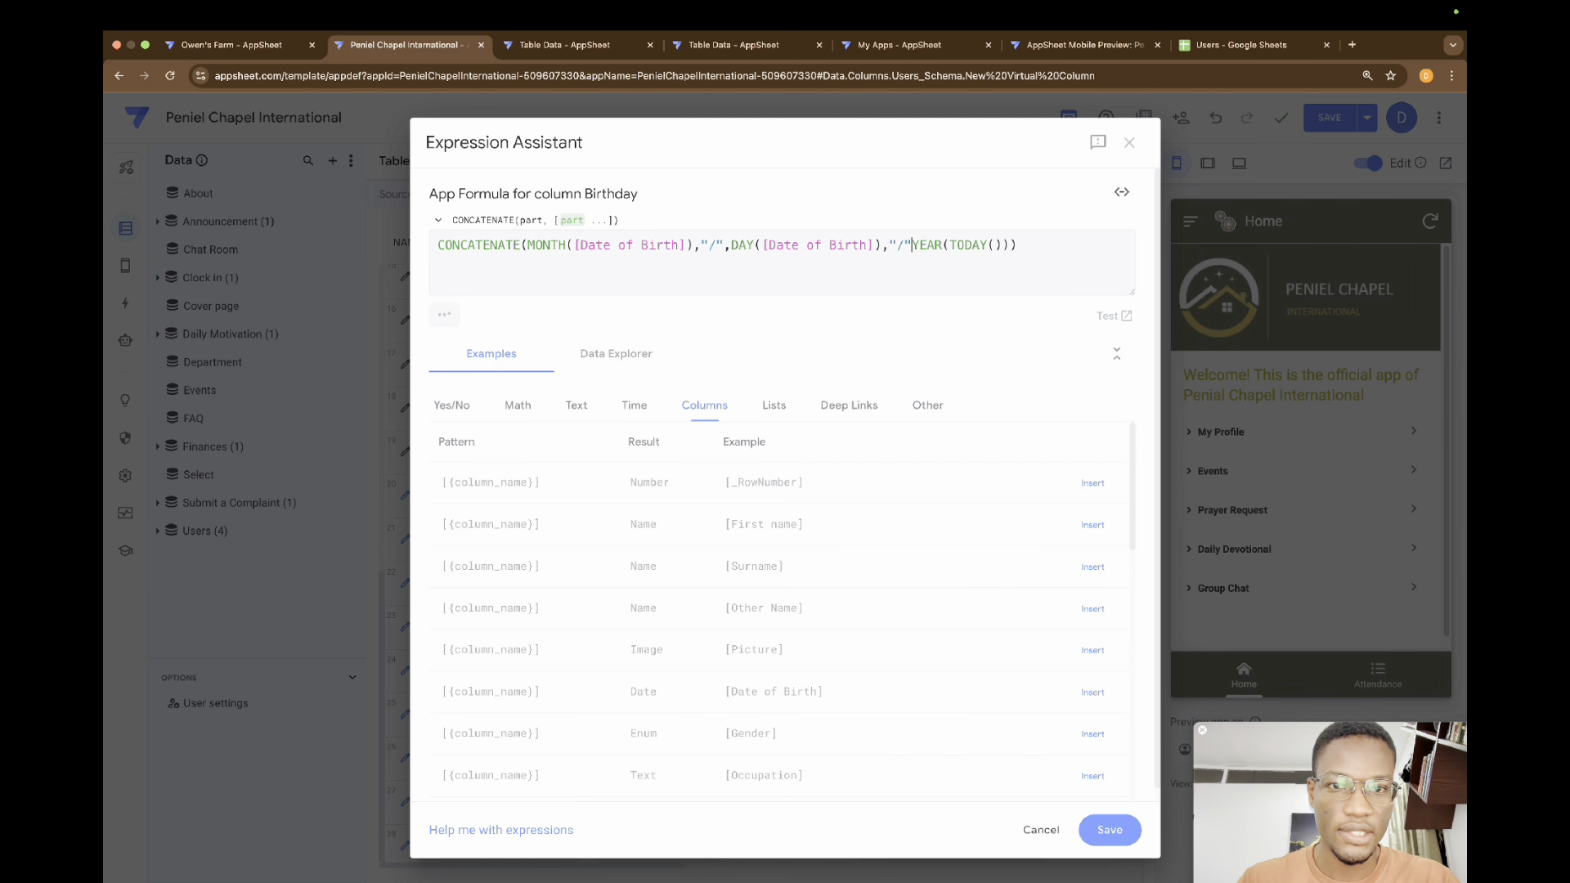
text(,)
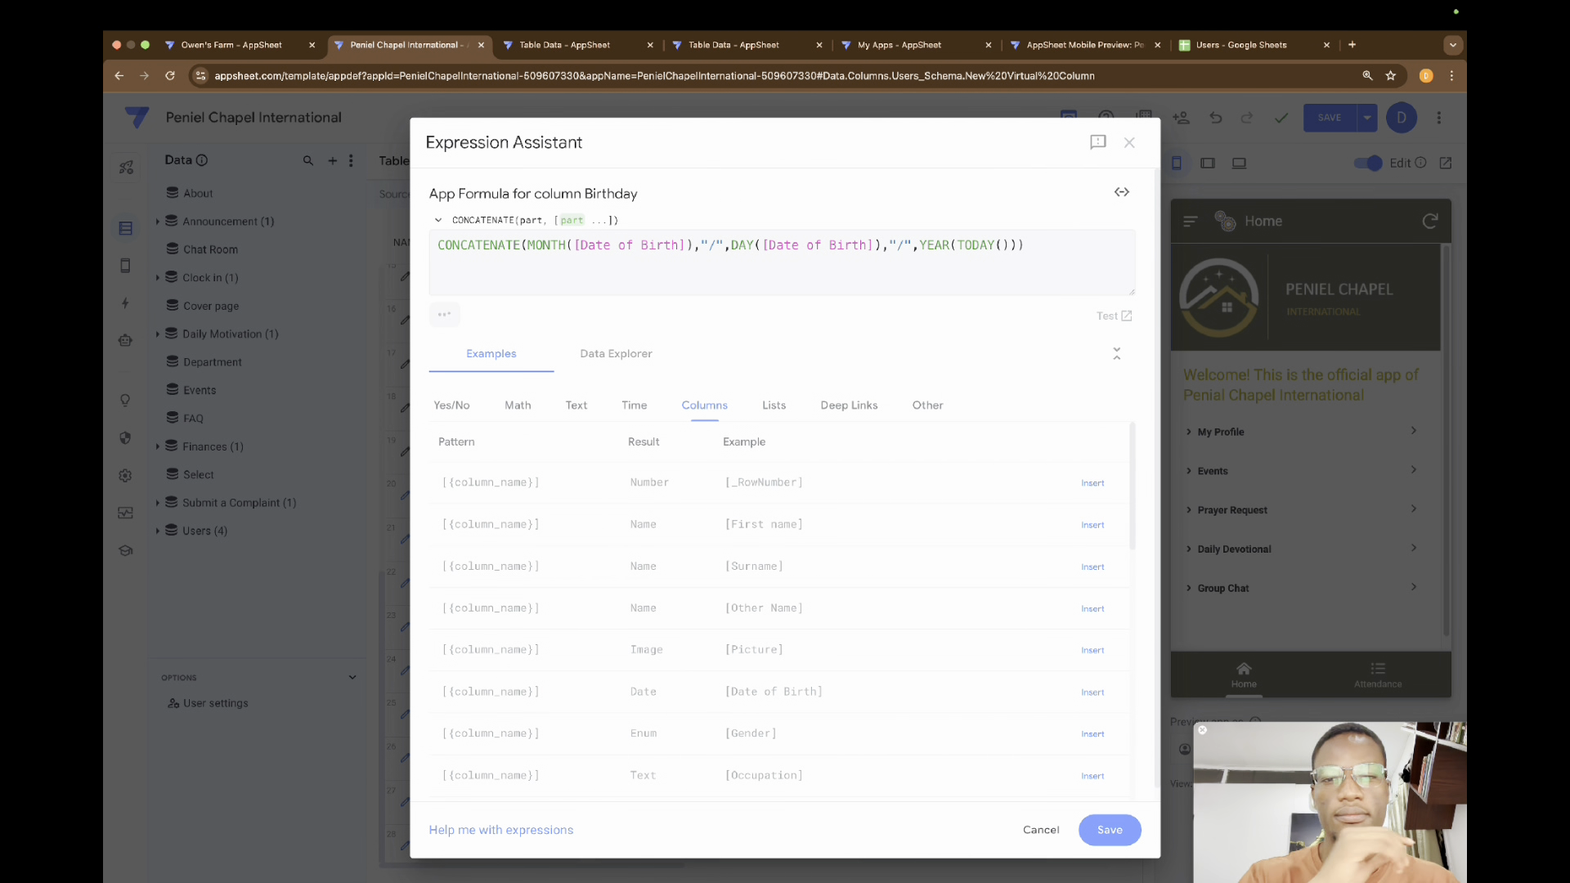
Step: Test the Birthday formula with its separators against the Users rows and return to the expression
click(1115, 318)
click(756, 44)
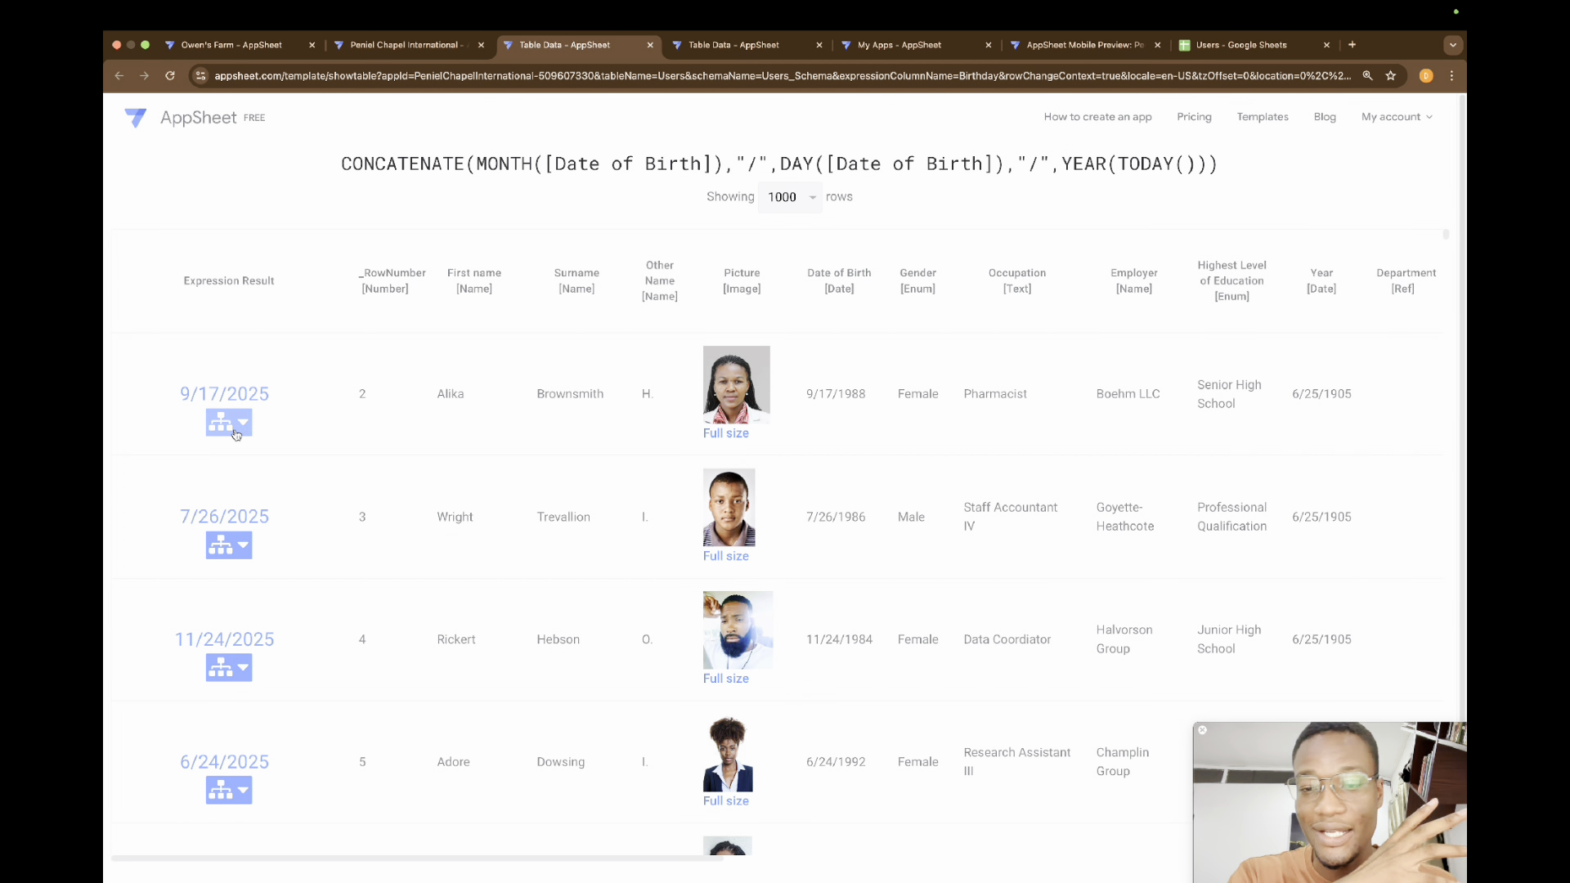
click(381, 47)
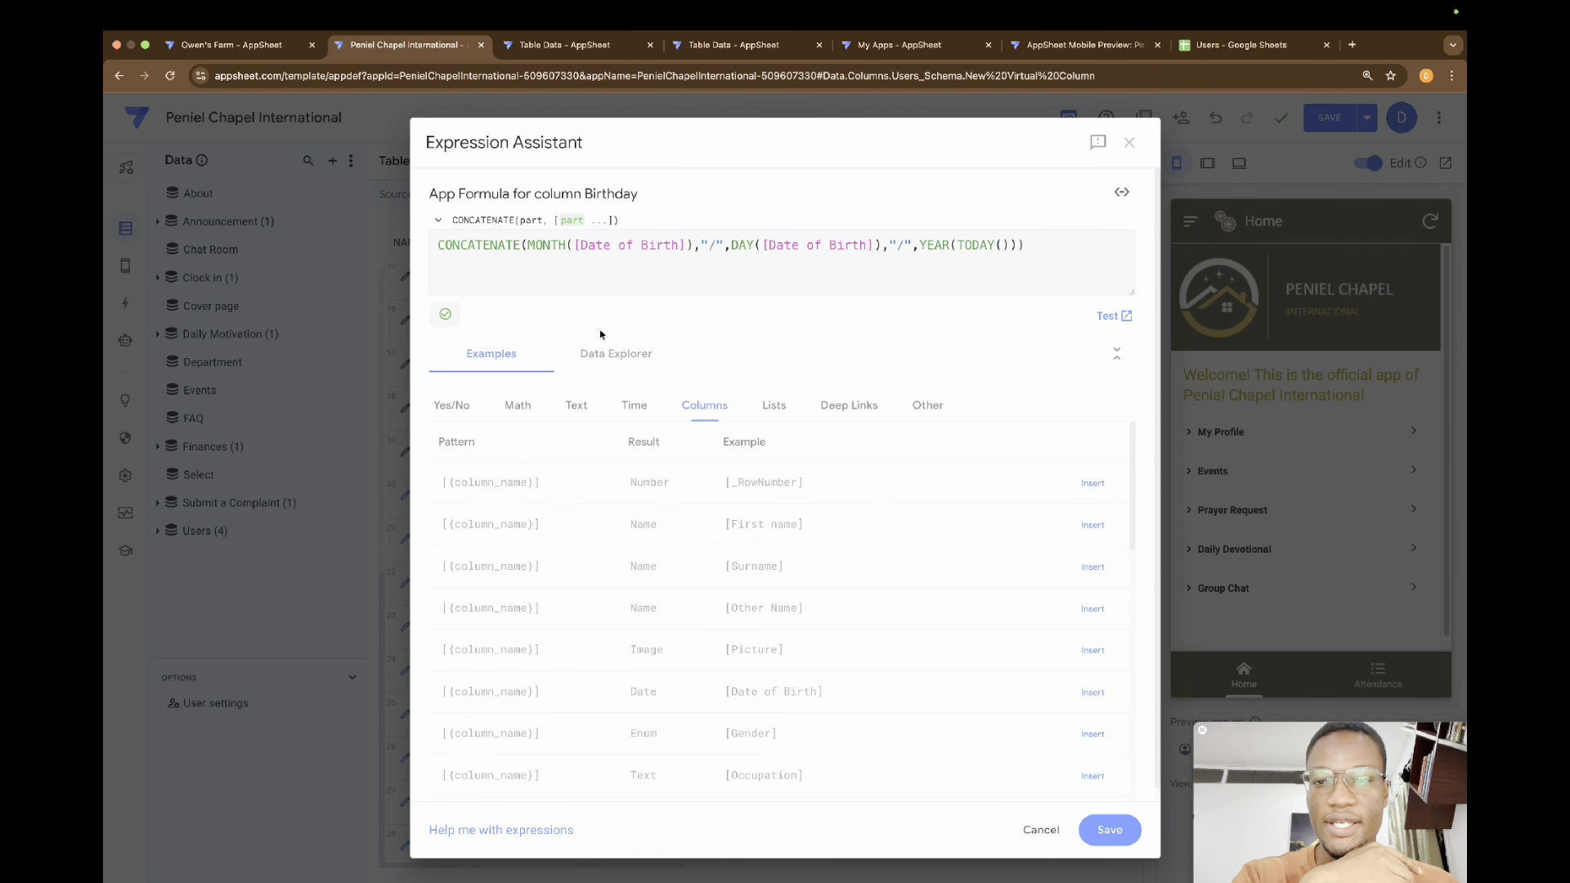
Step: Wrap the CONCATENATE expression in Date(), save the formula and finish the Birthday column
click(439, 247)
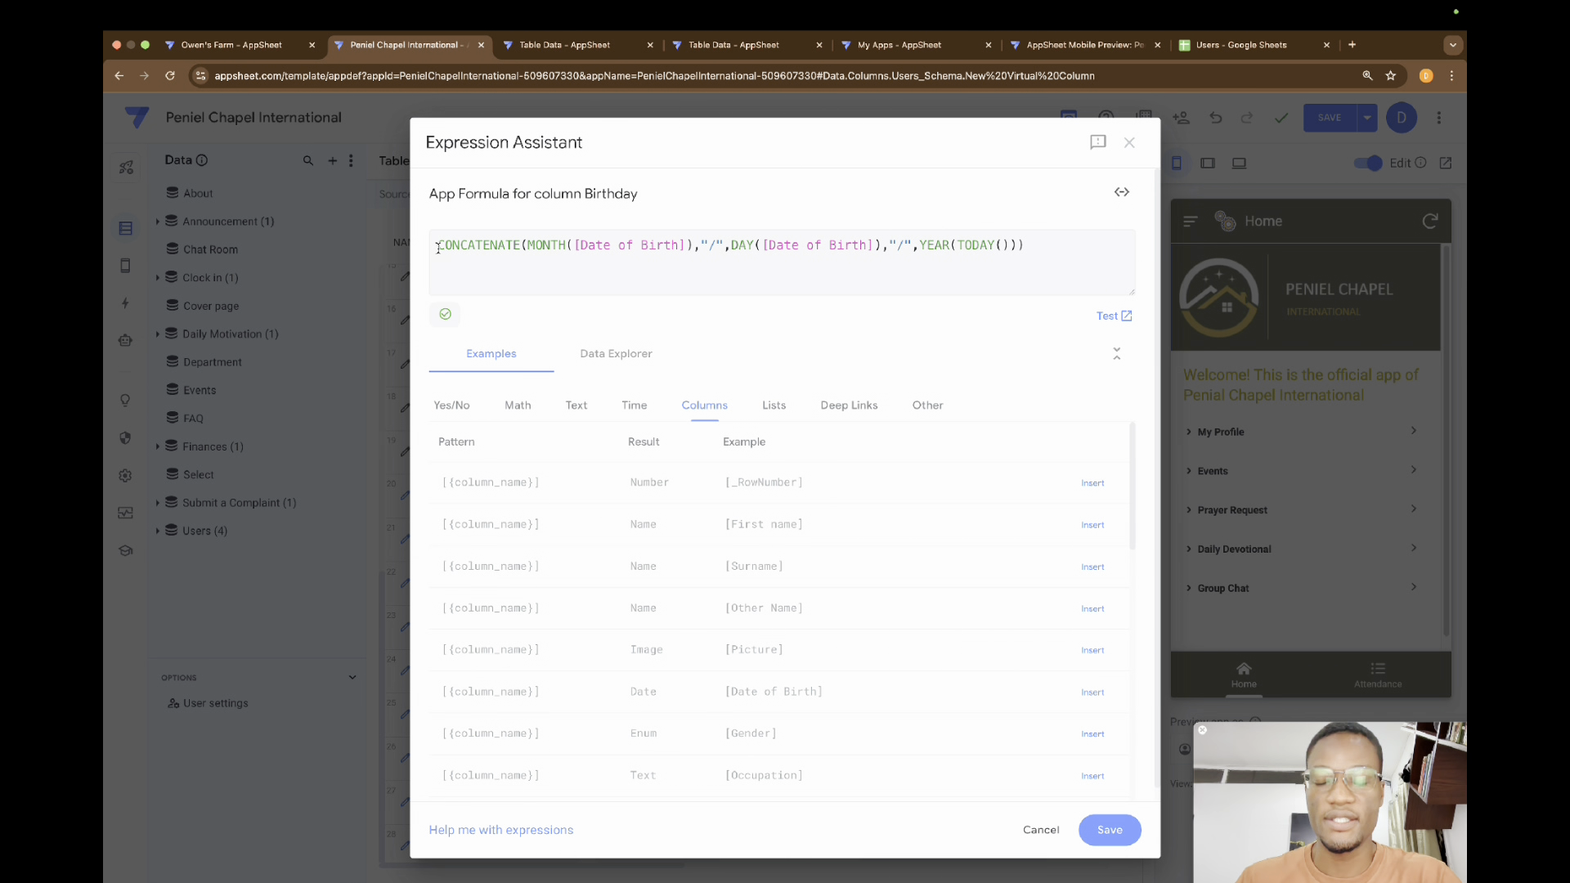
text(Date)
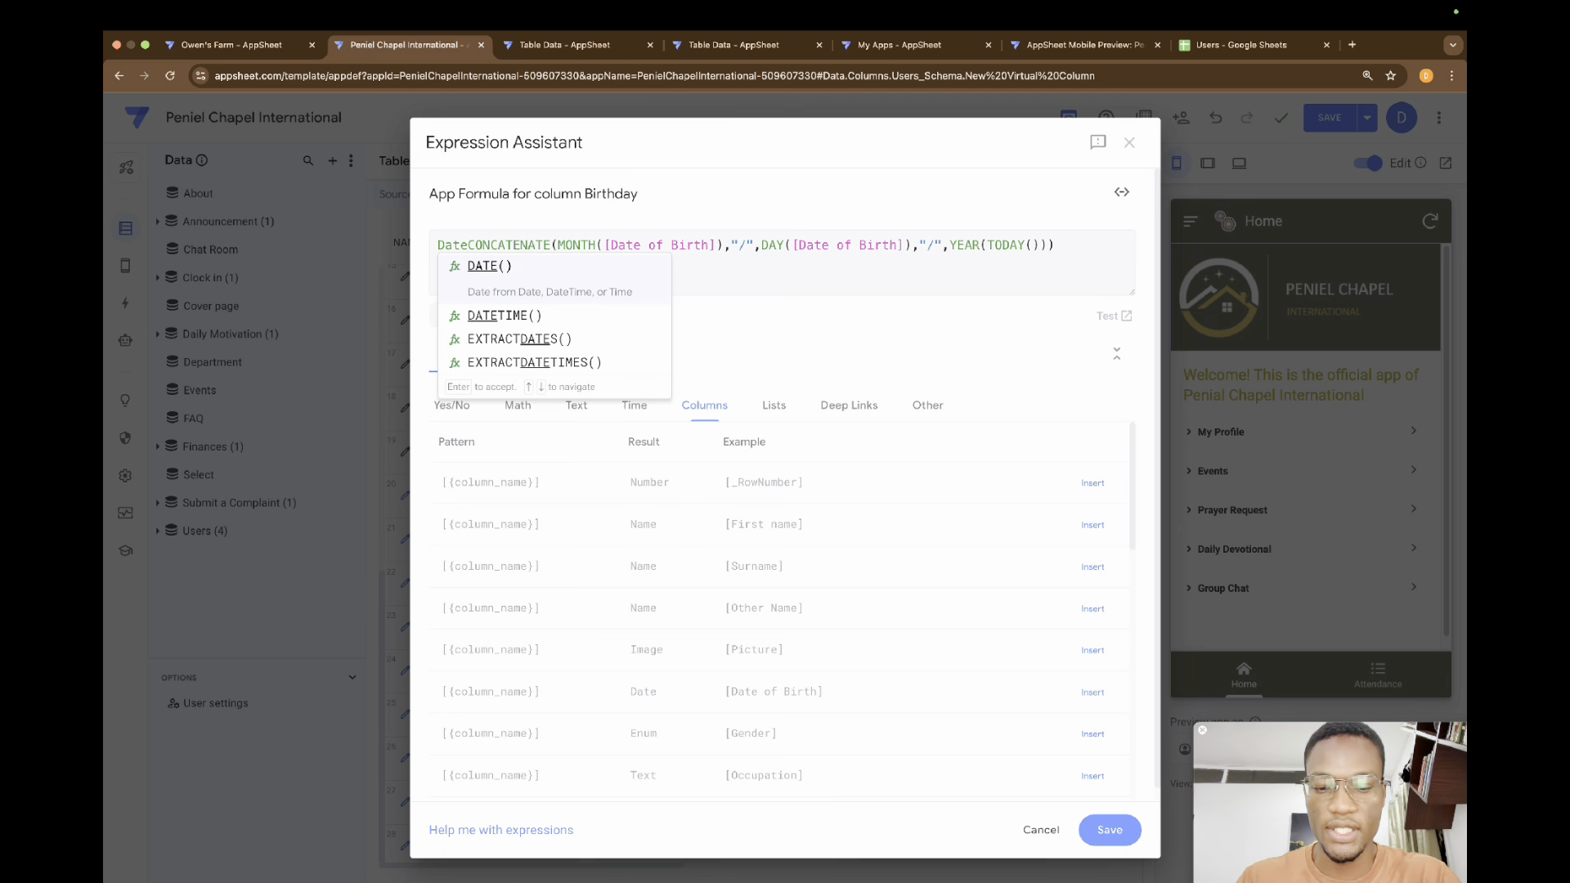
text(()
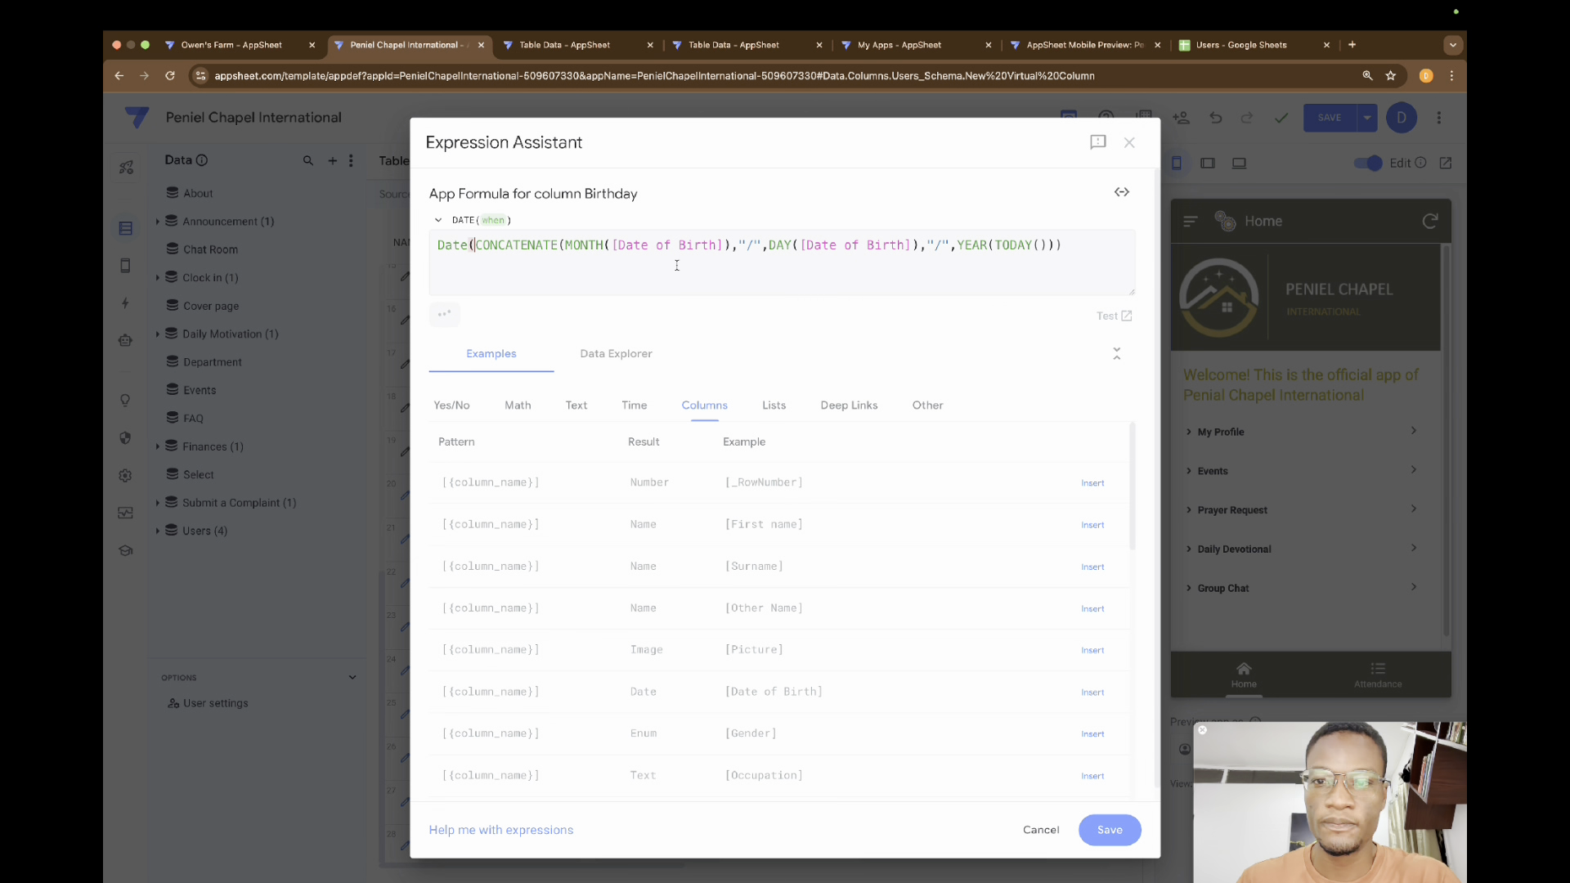
click(1096, 248)
text())
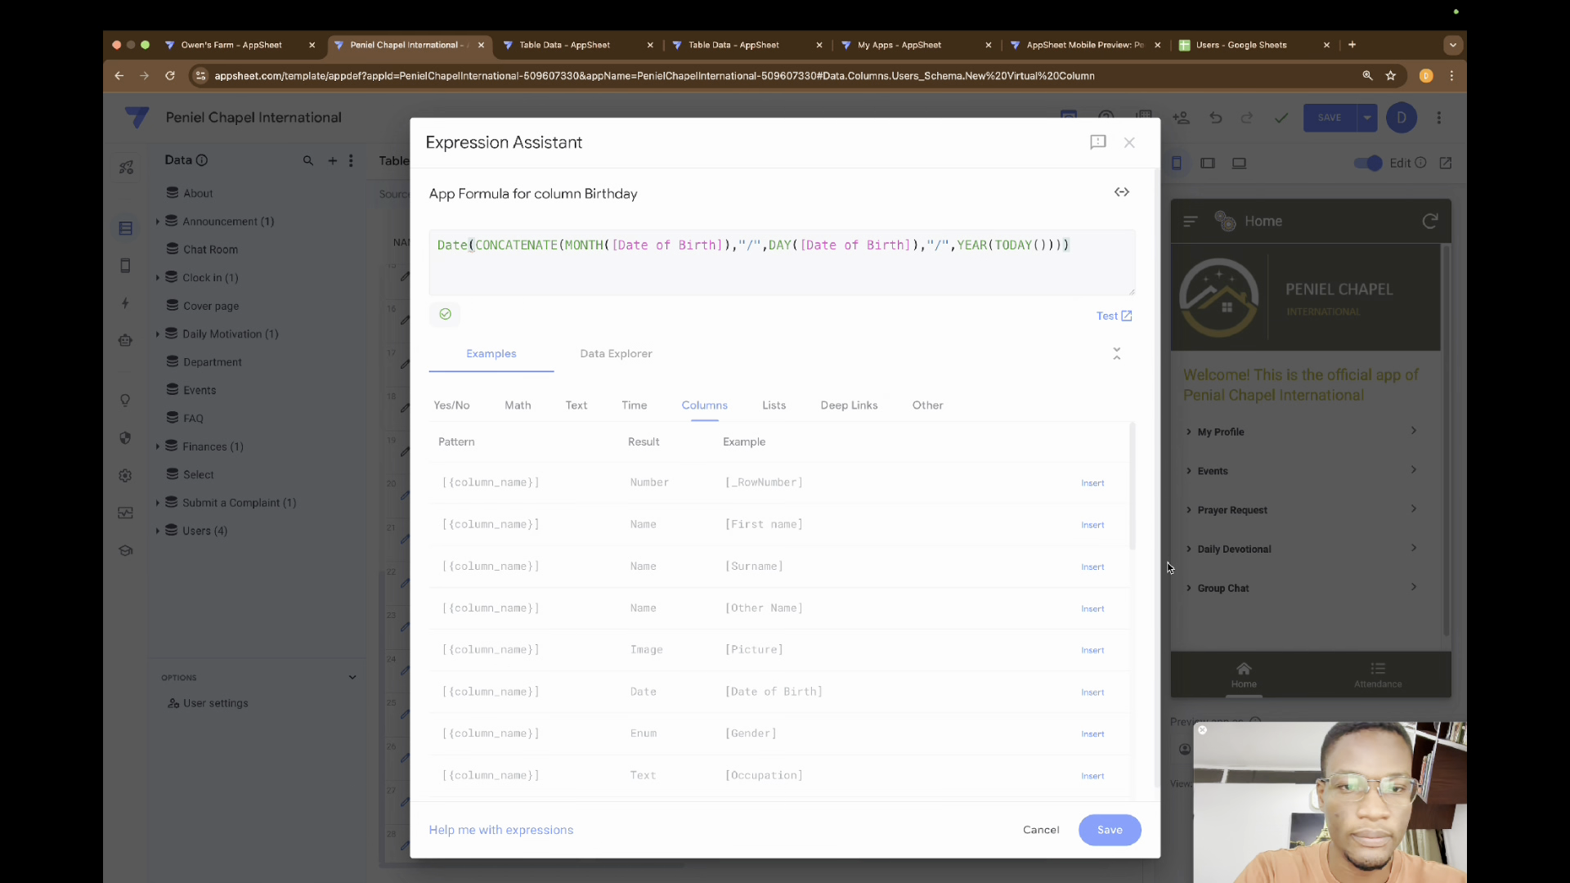
click(1120, 821)
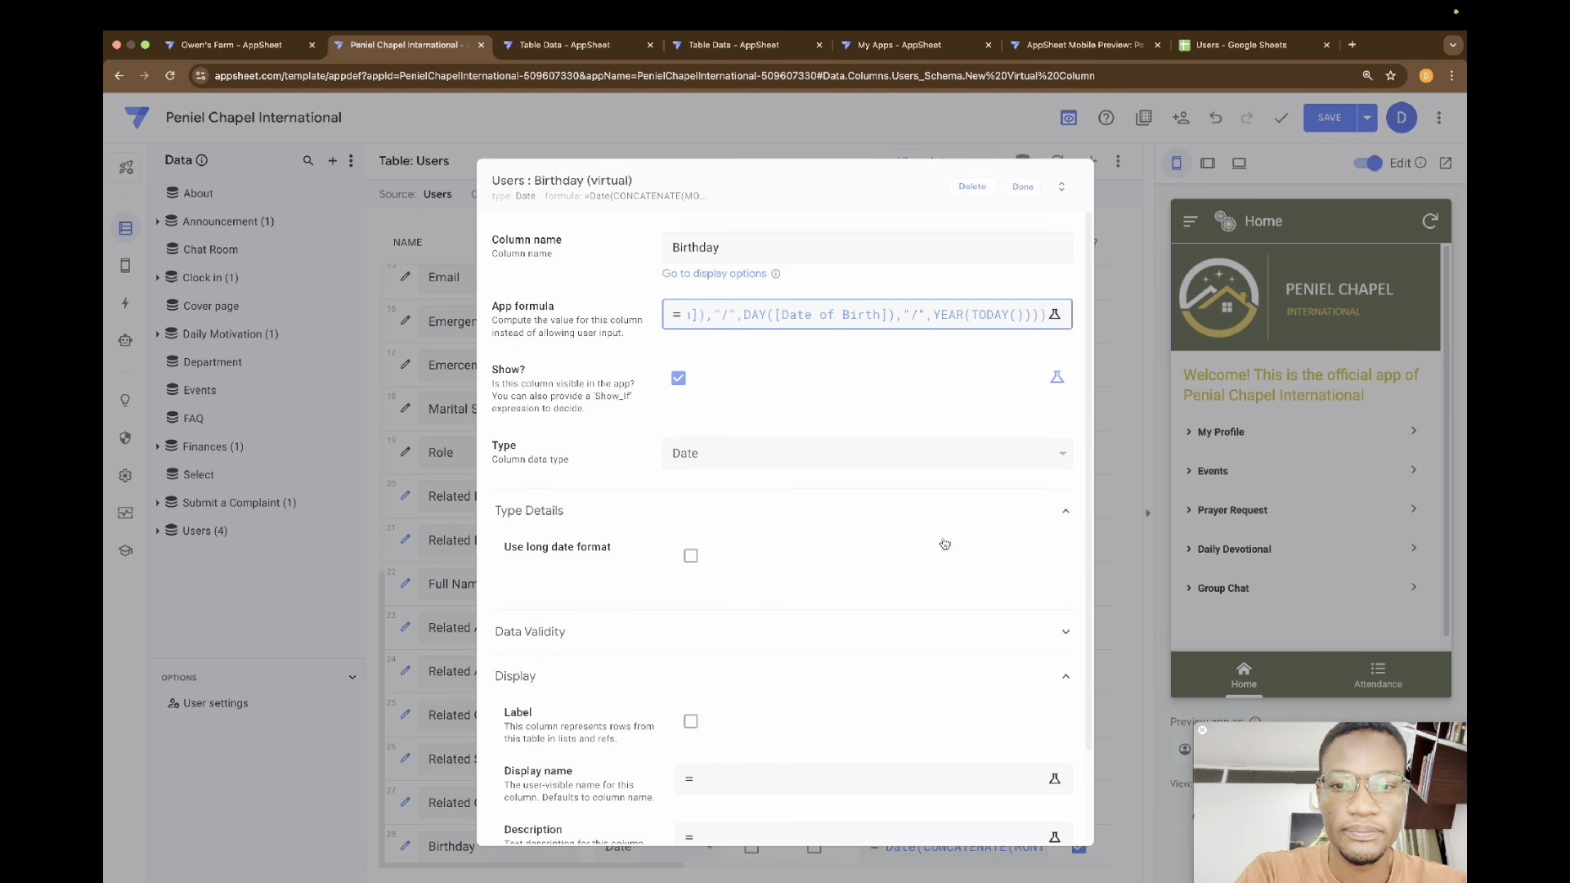
click(1022, 187)
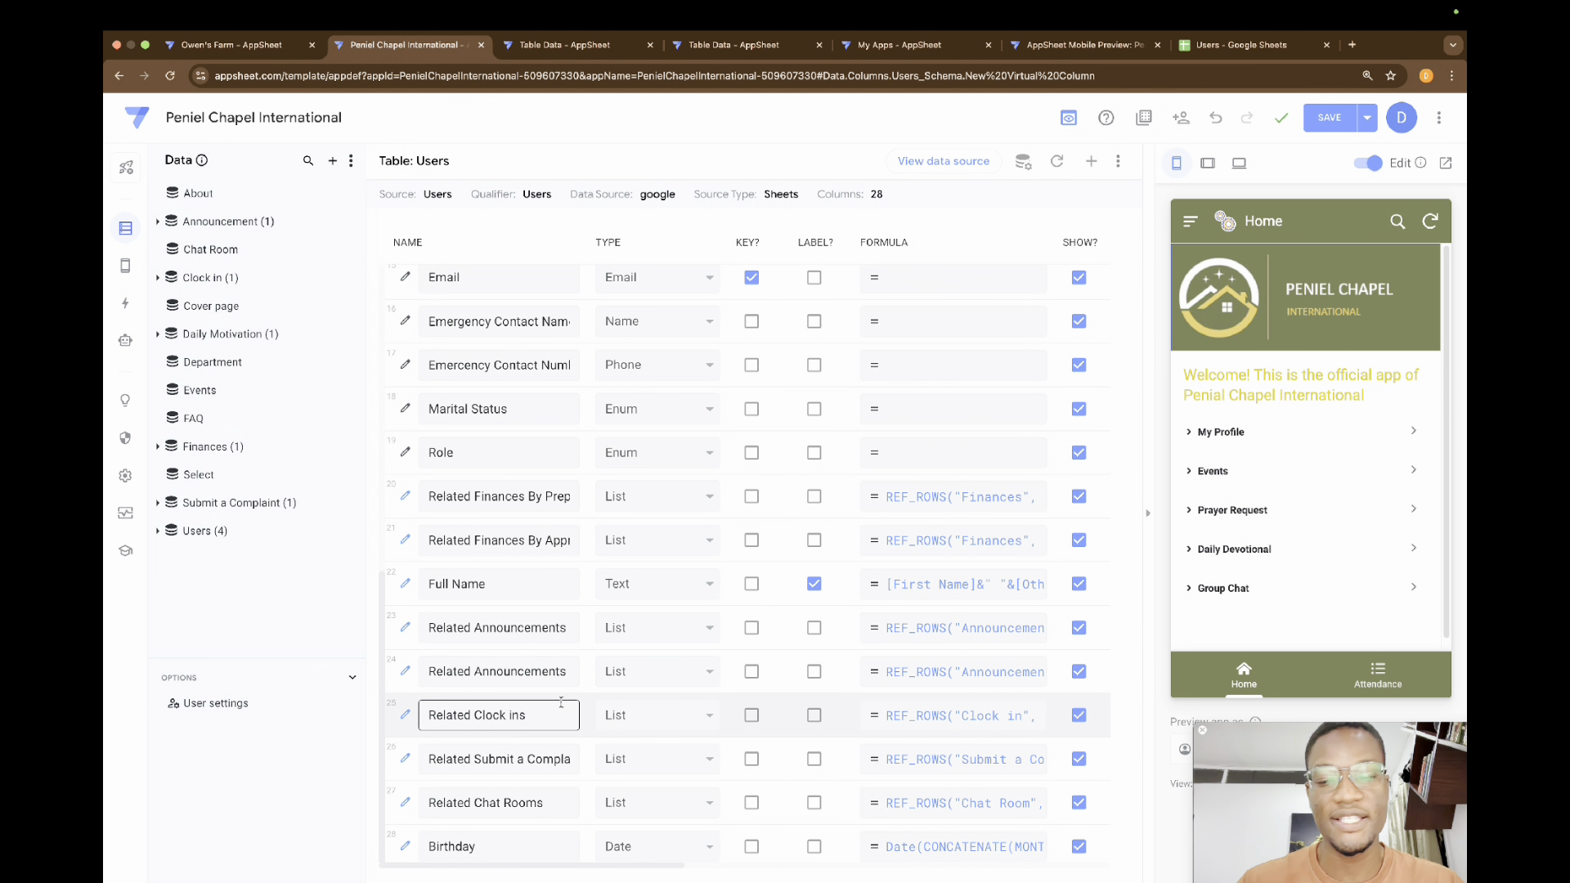
Step: Add another virtual column named "Cal _ count down" to the Users table and open its app formula
click(1088, 168)
triple_click(818, 247)
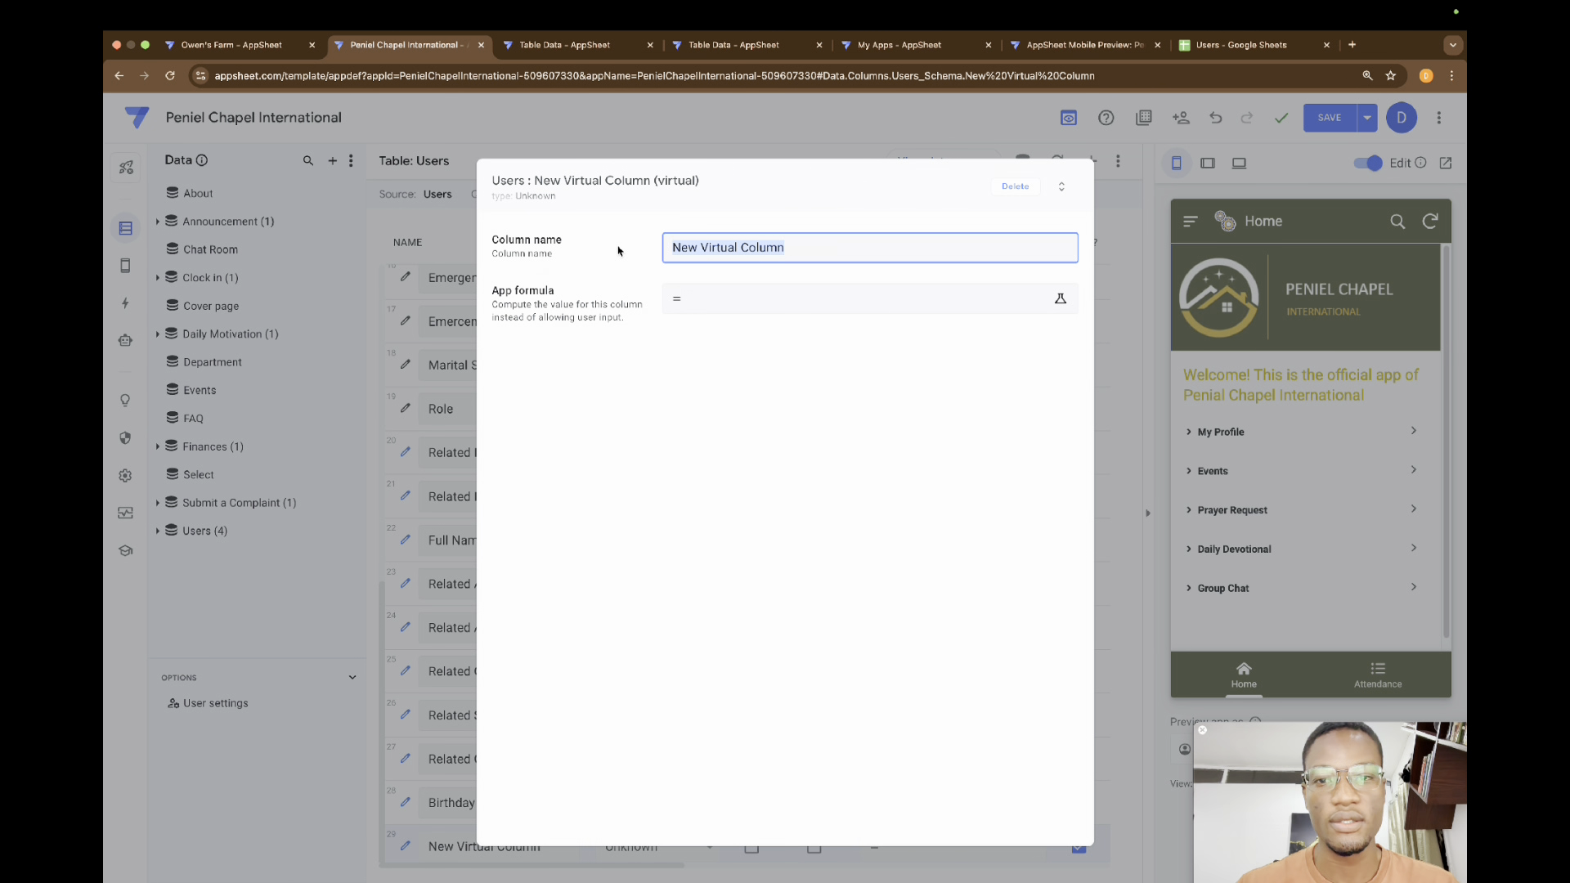
key(BackSpace)
text(Cal)
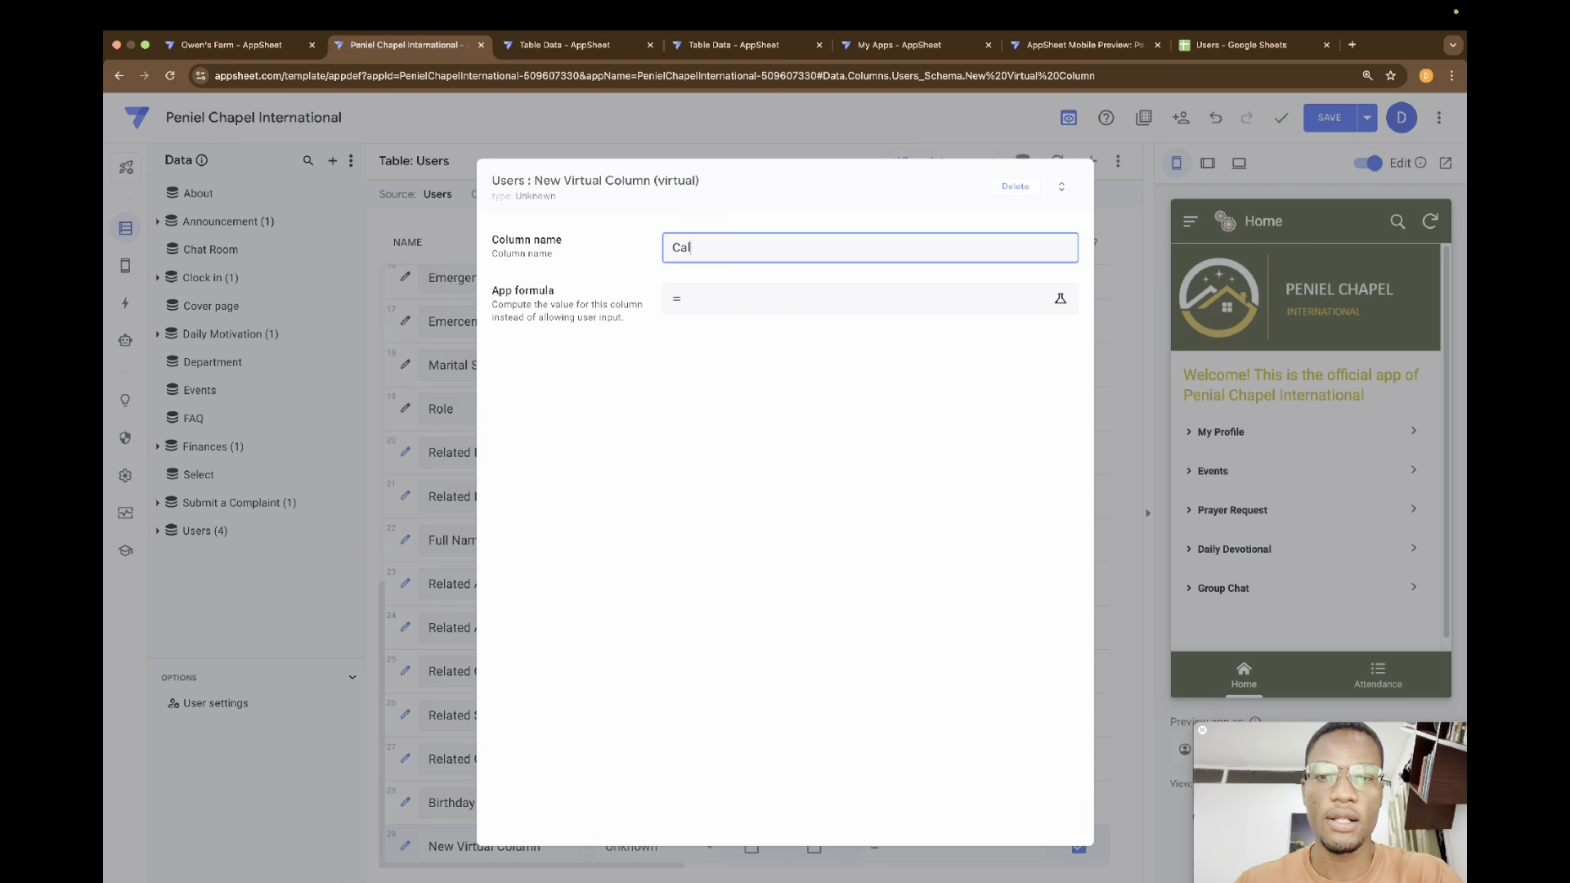
text( _ co)
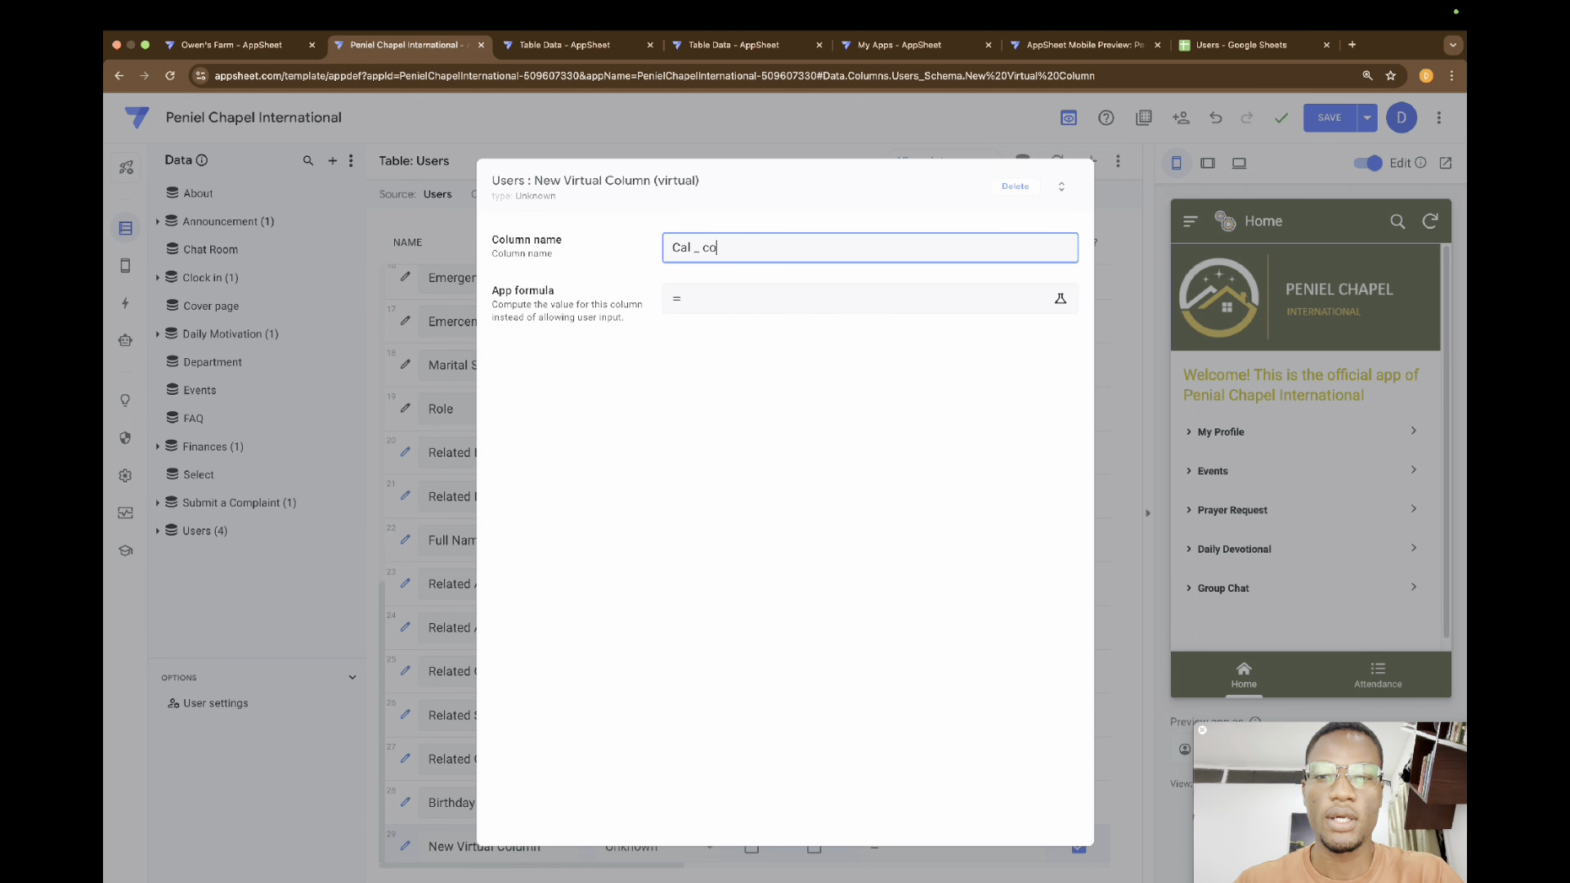
text(unt down)
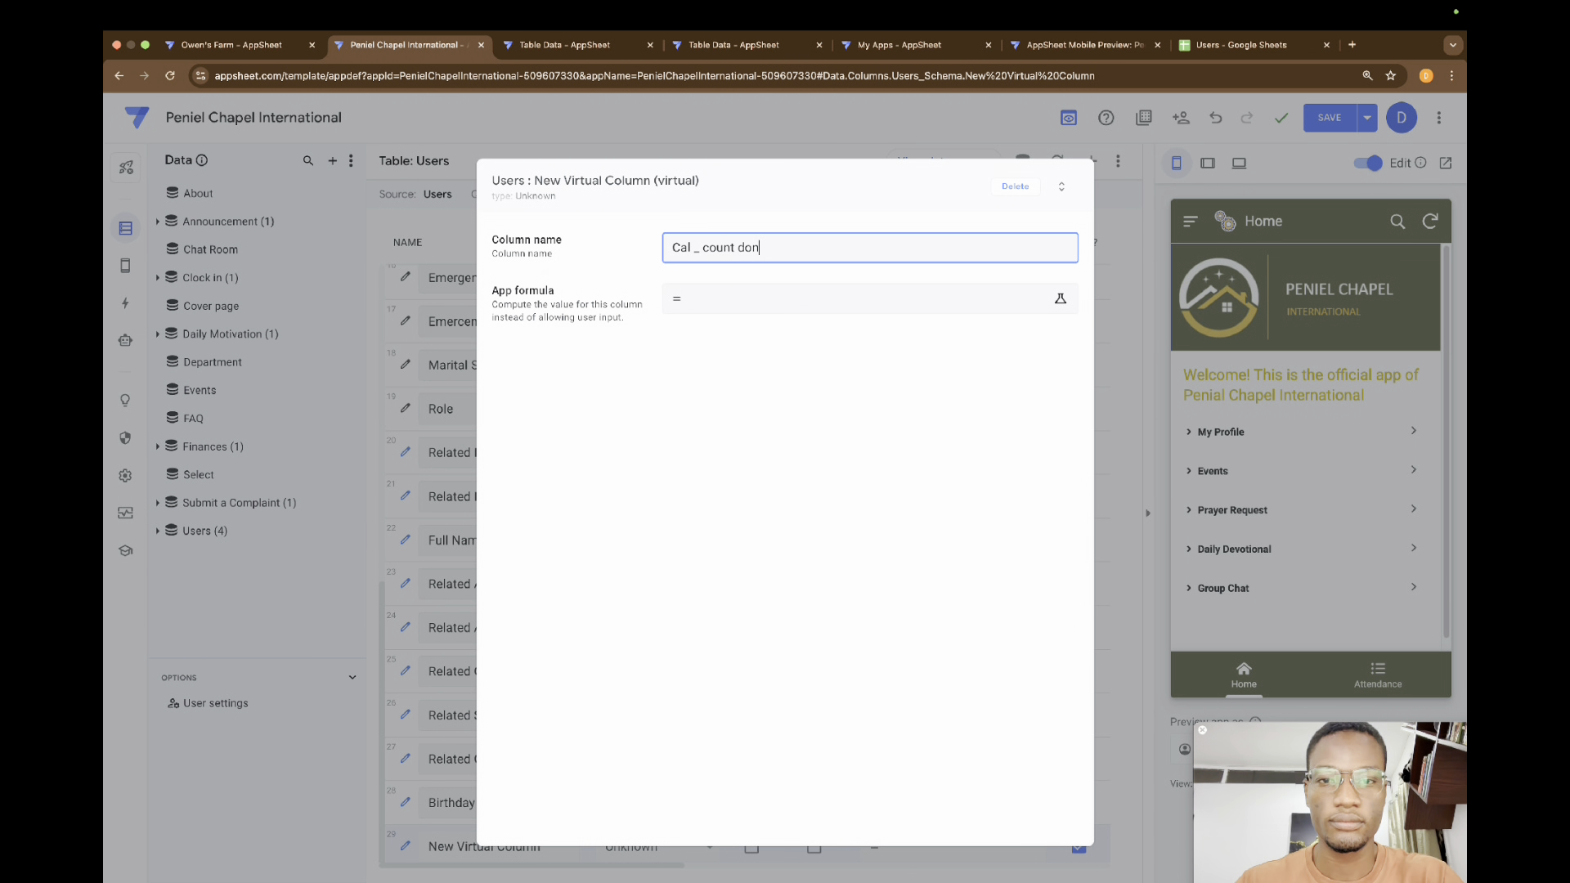
click(715, 309)
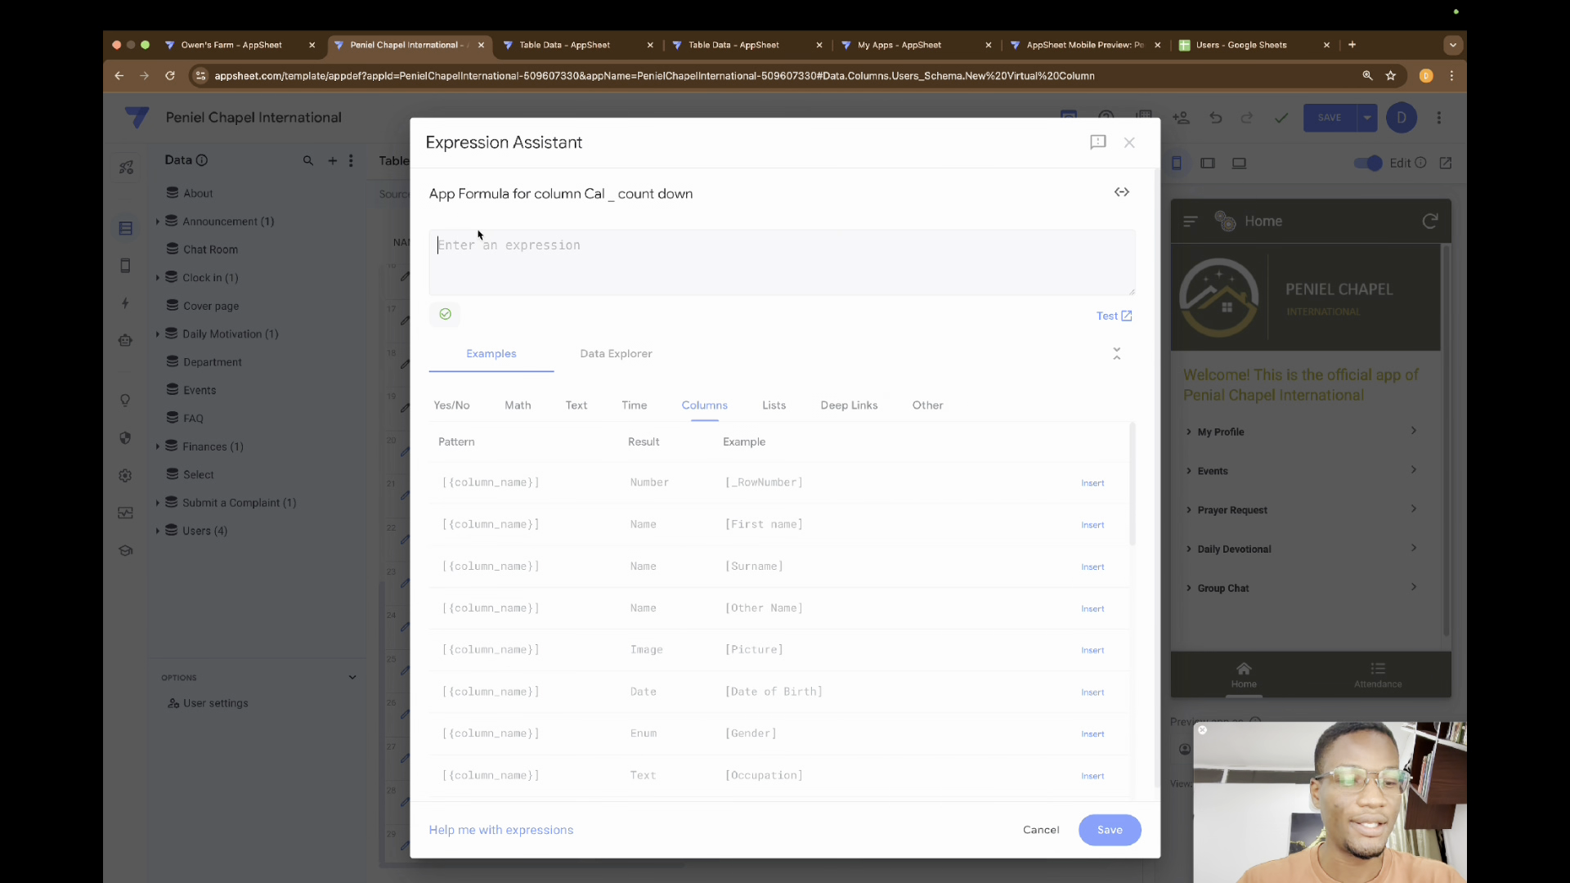
text([b)
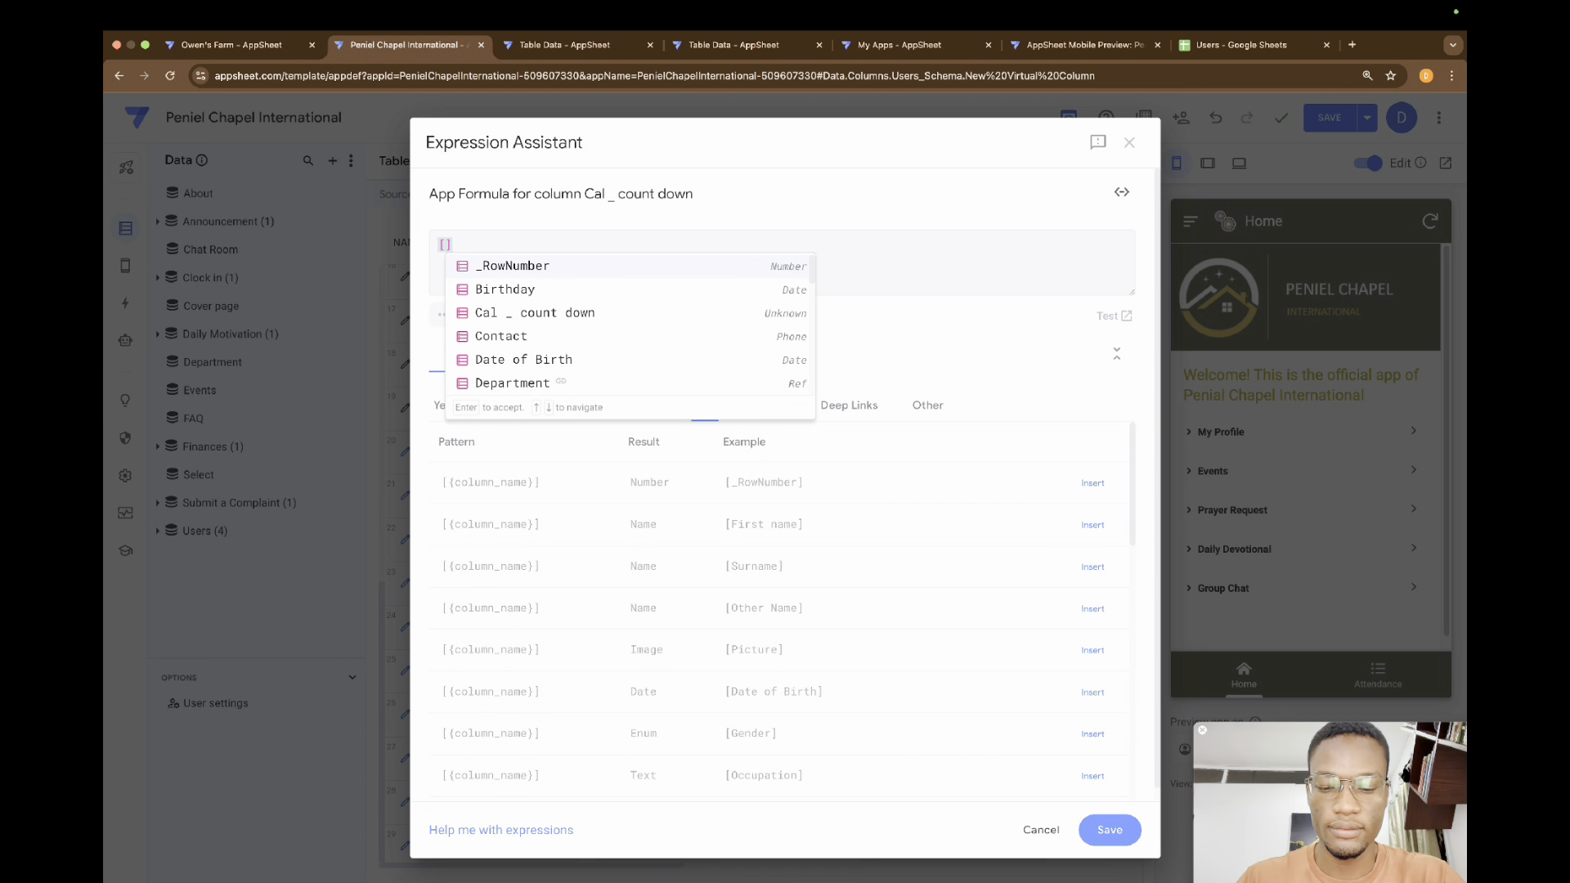
text(i)
key(Down)
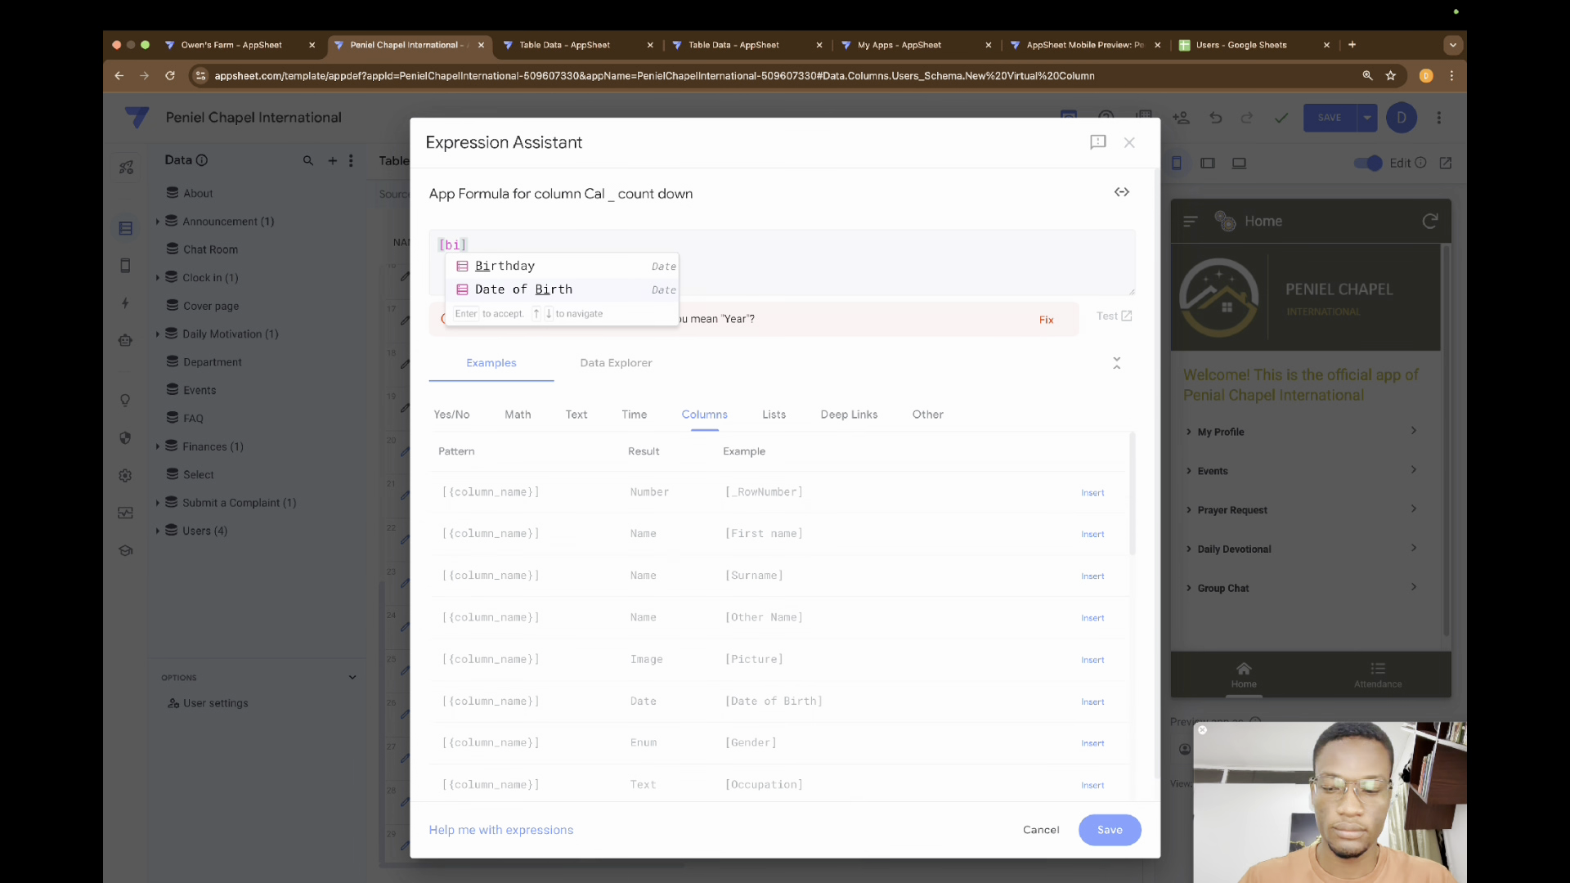
key(Return)
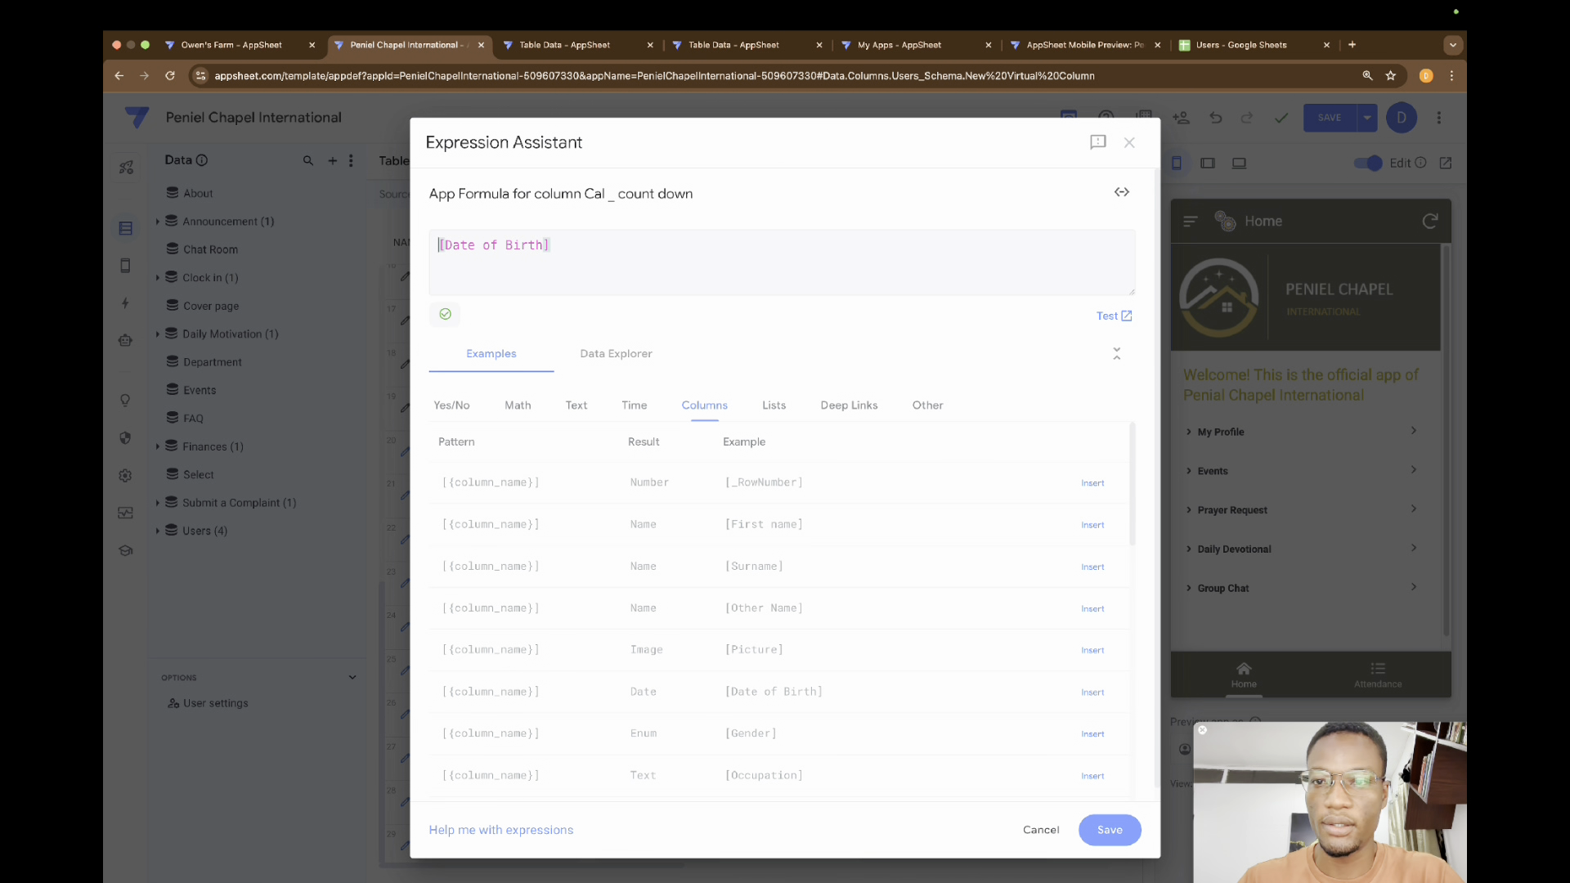
Step: Replace the Cal _ count down formula with [Birthday]-TODAY()
drag(555, 244, 438, 240)
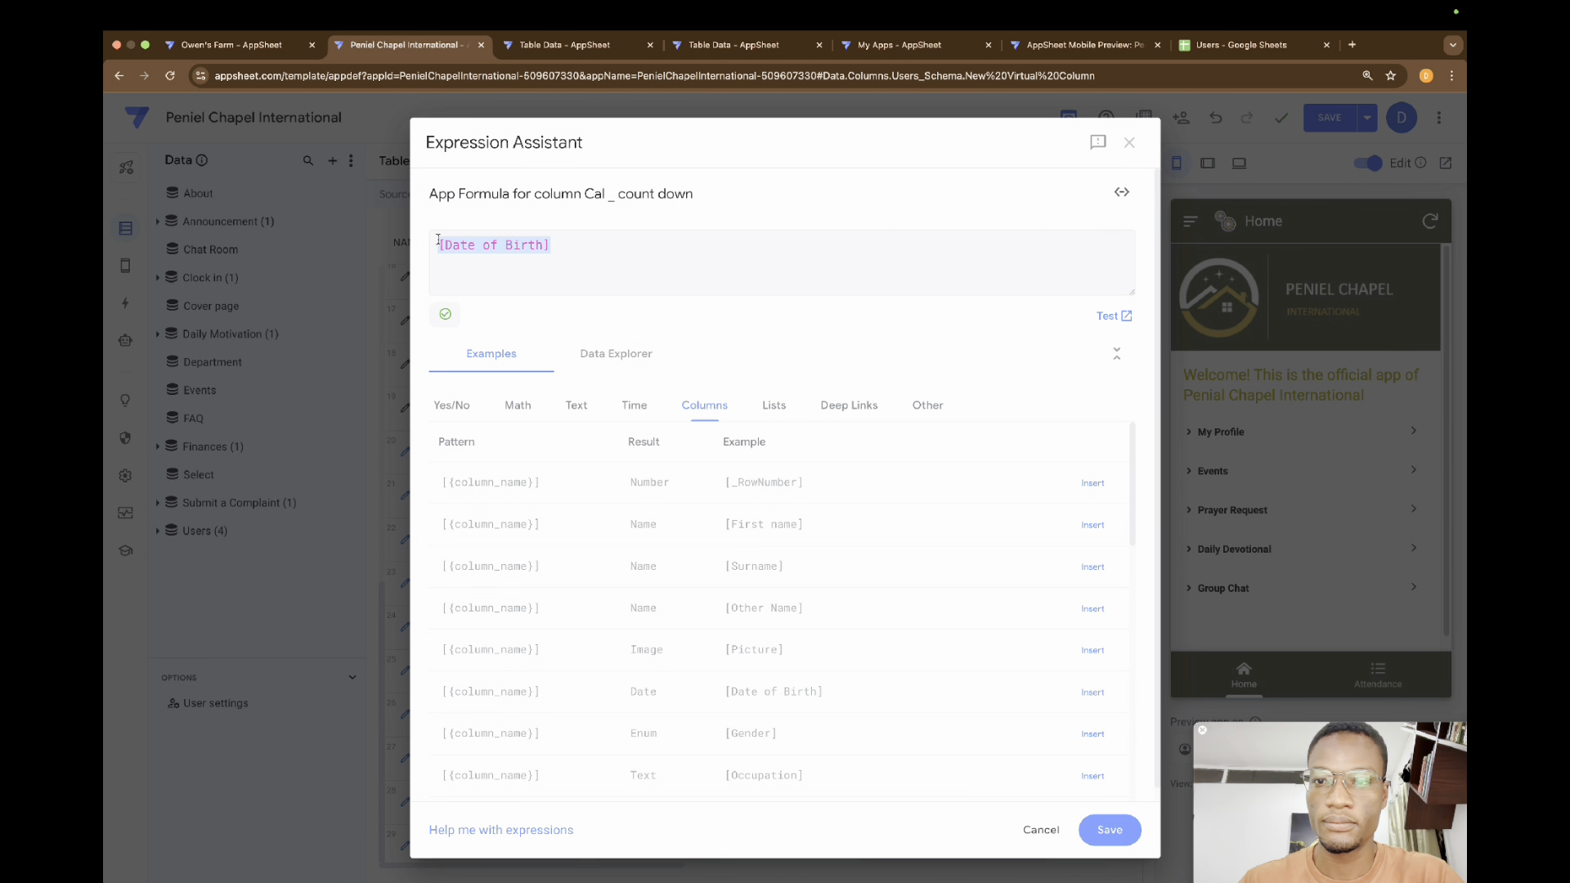
text([)
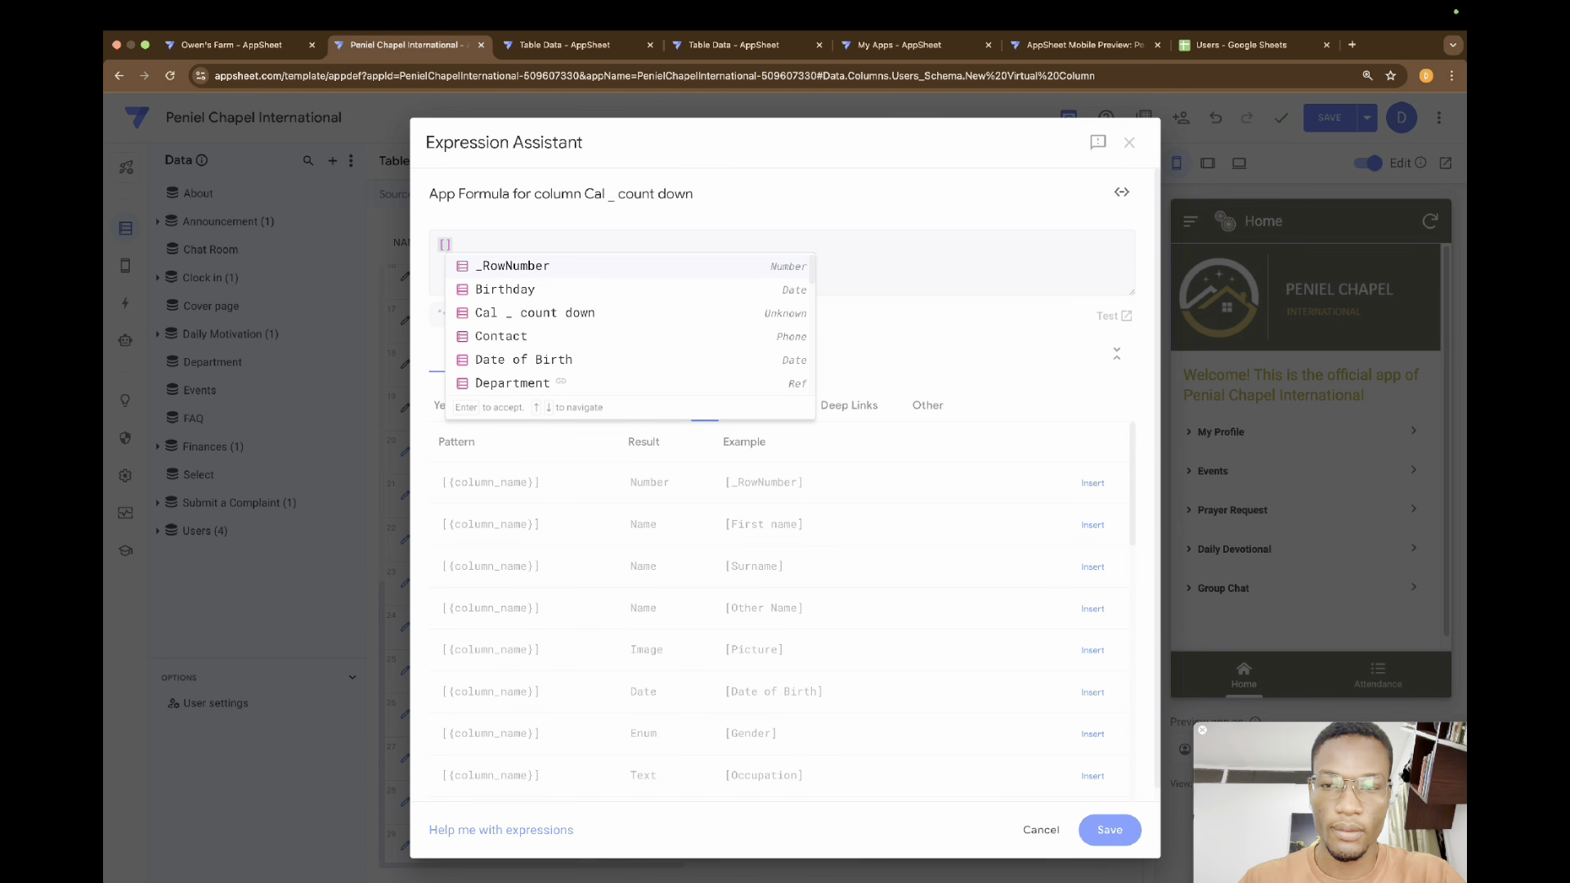
text(bir)
key(Return)
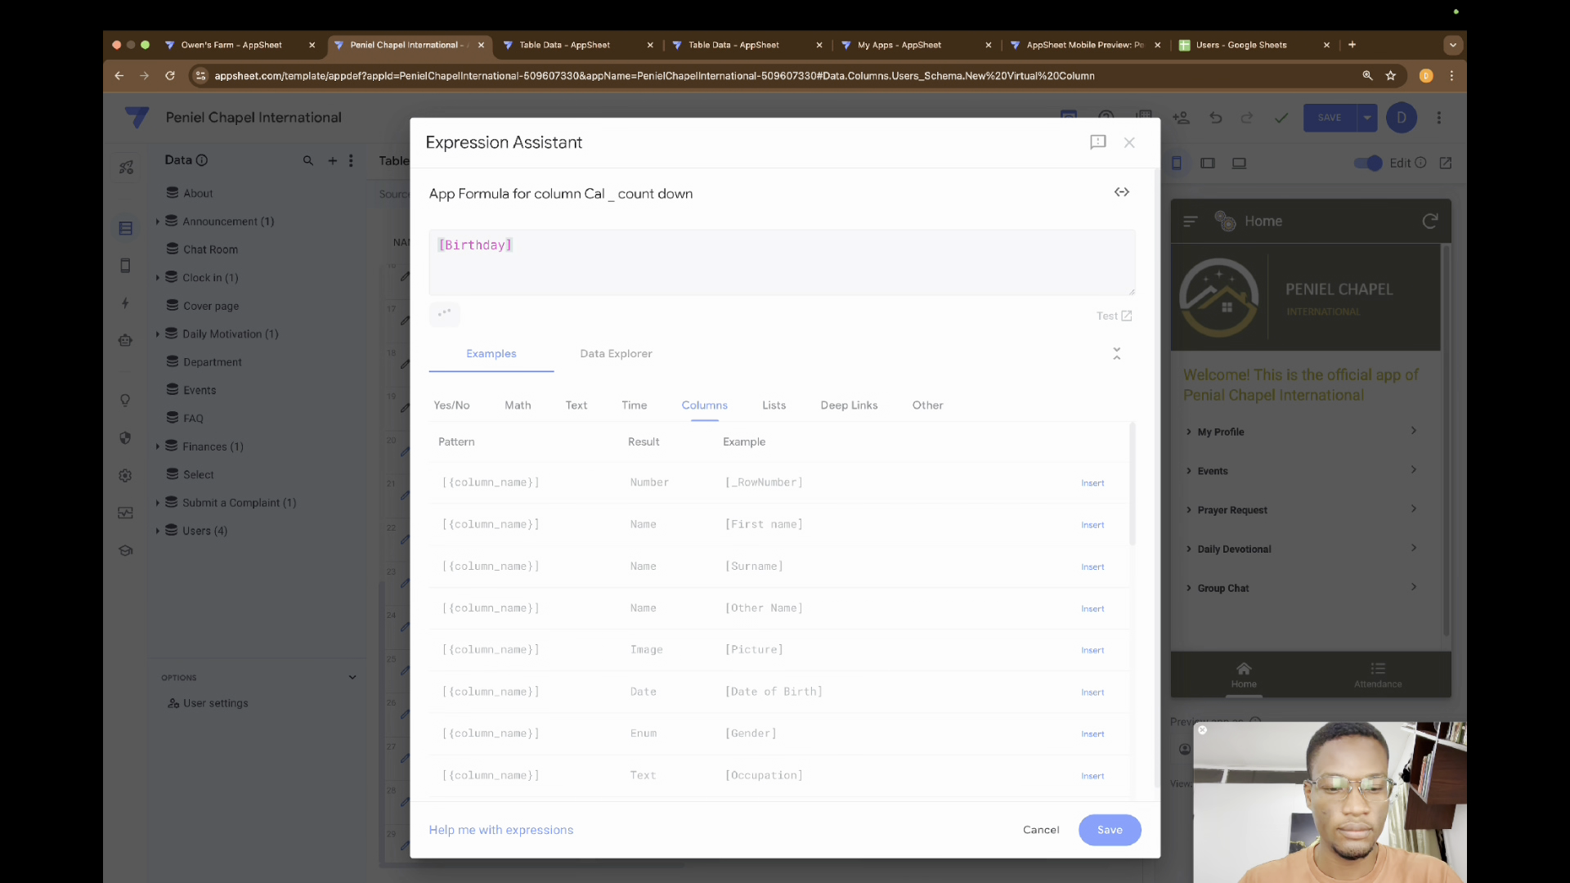
text(-tod)
key(Return)
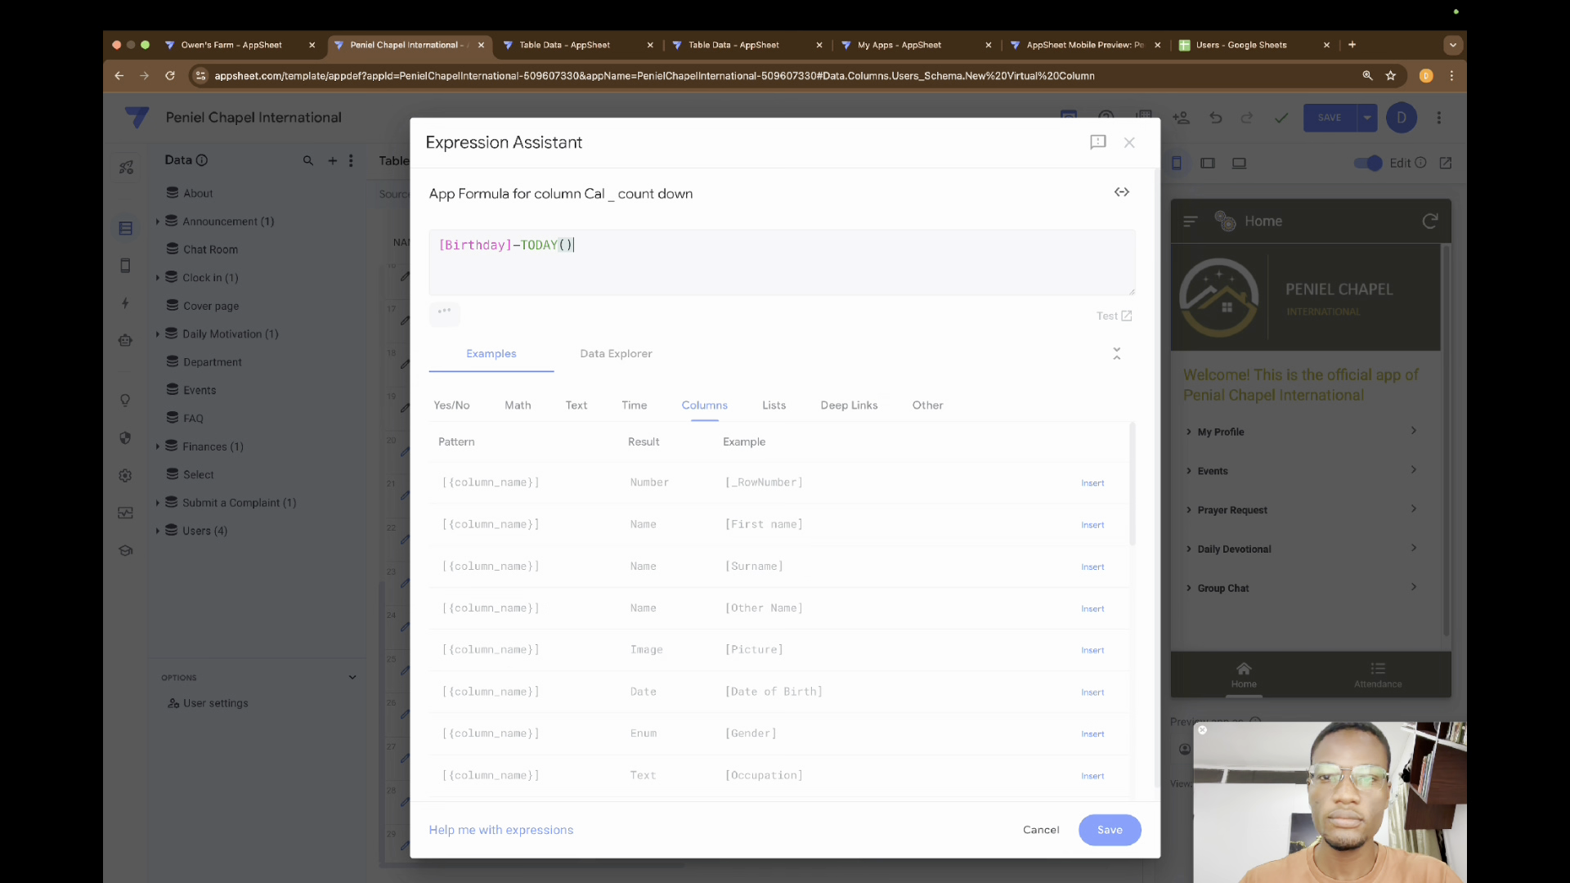
Step: Test the [Birthday]-TODAY() formula against the Users rows, review the results and return to the expression
click(1104, 316)
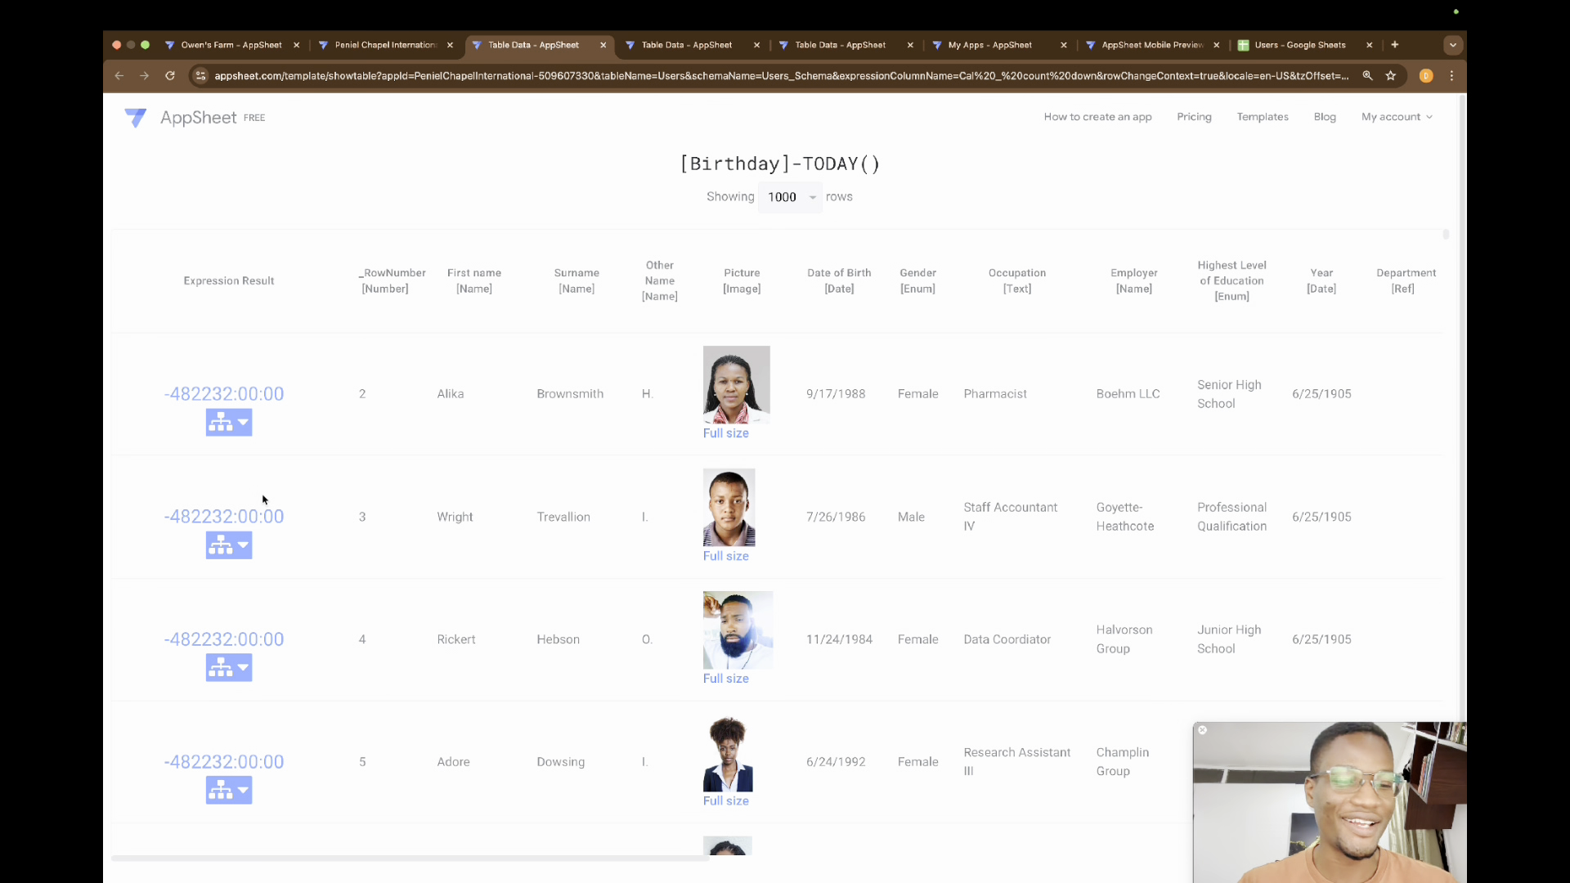
scroll(262, 498, down, 3)
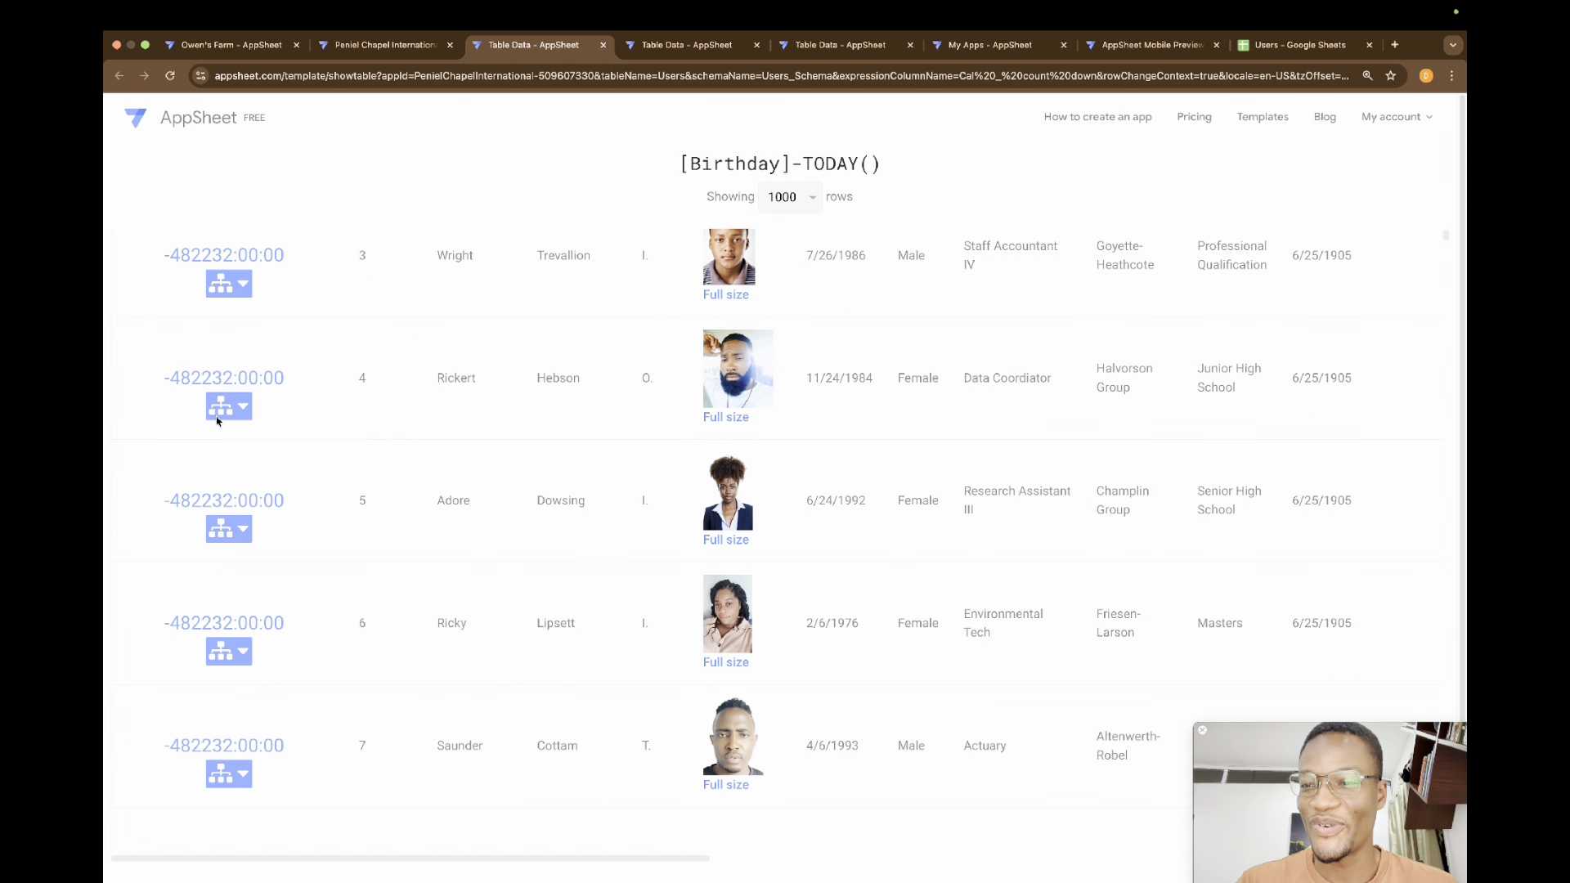
scroll(210, 513, down, 1)
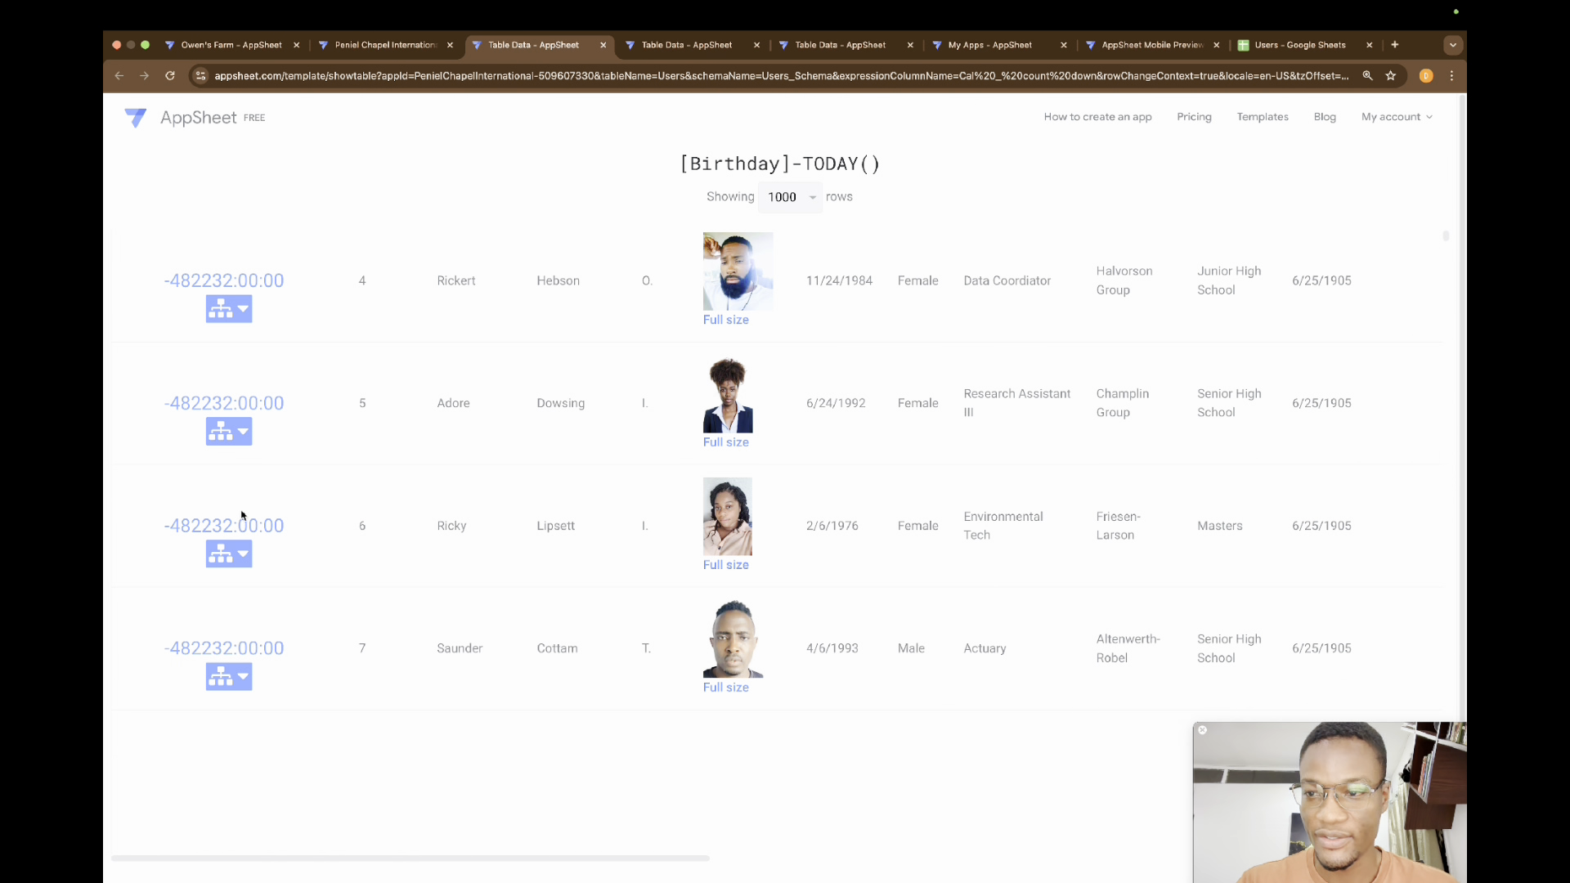
scroll(207, 507, down, 2)
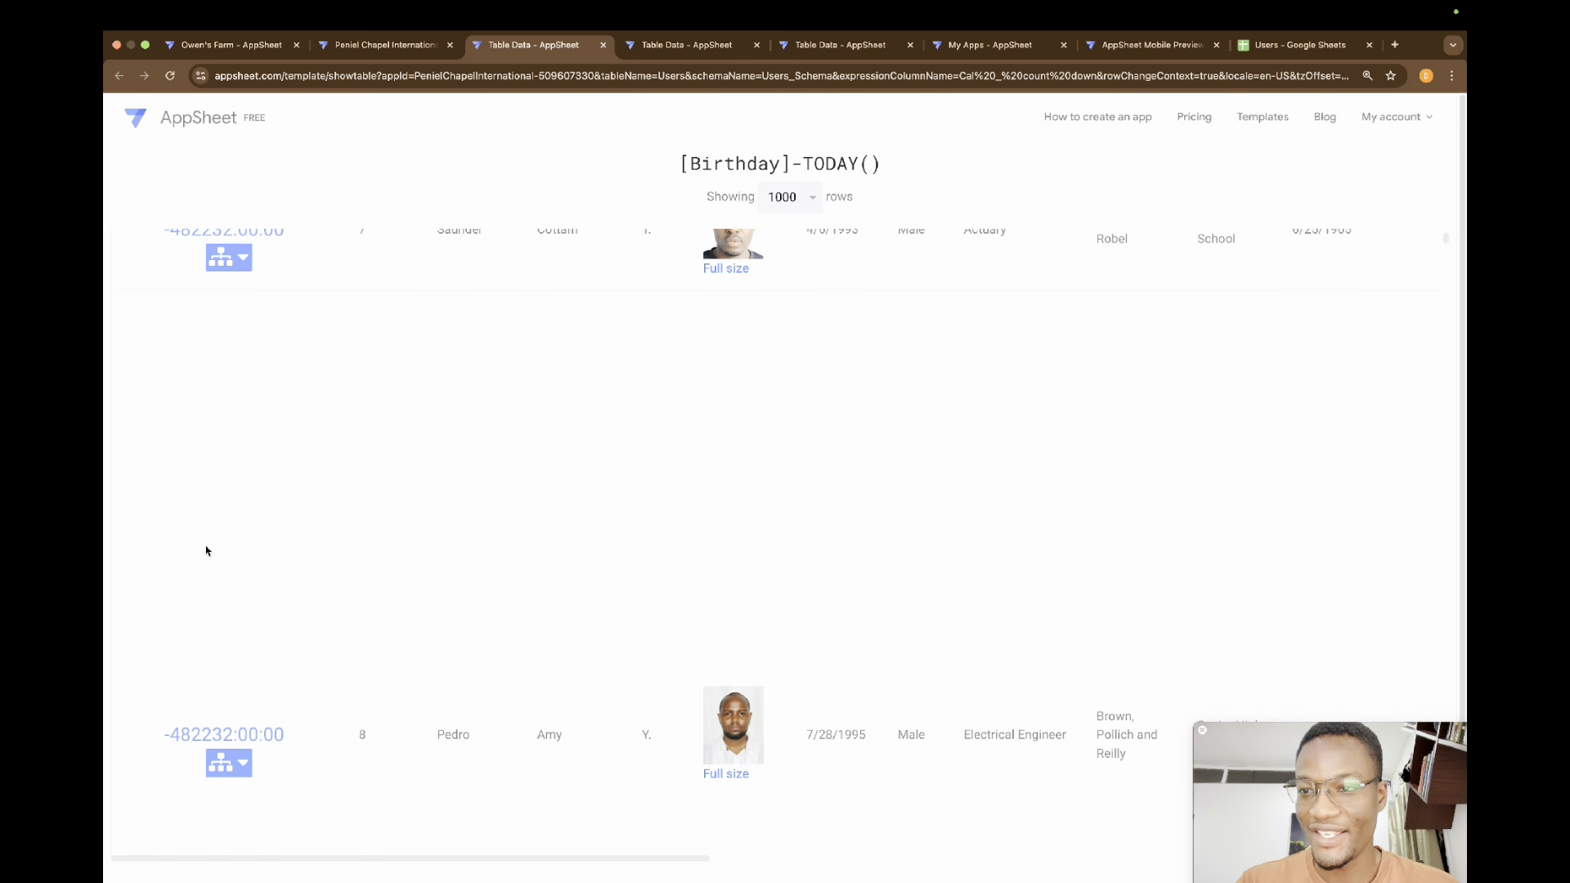
scroll(209, 539, down, 1)
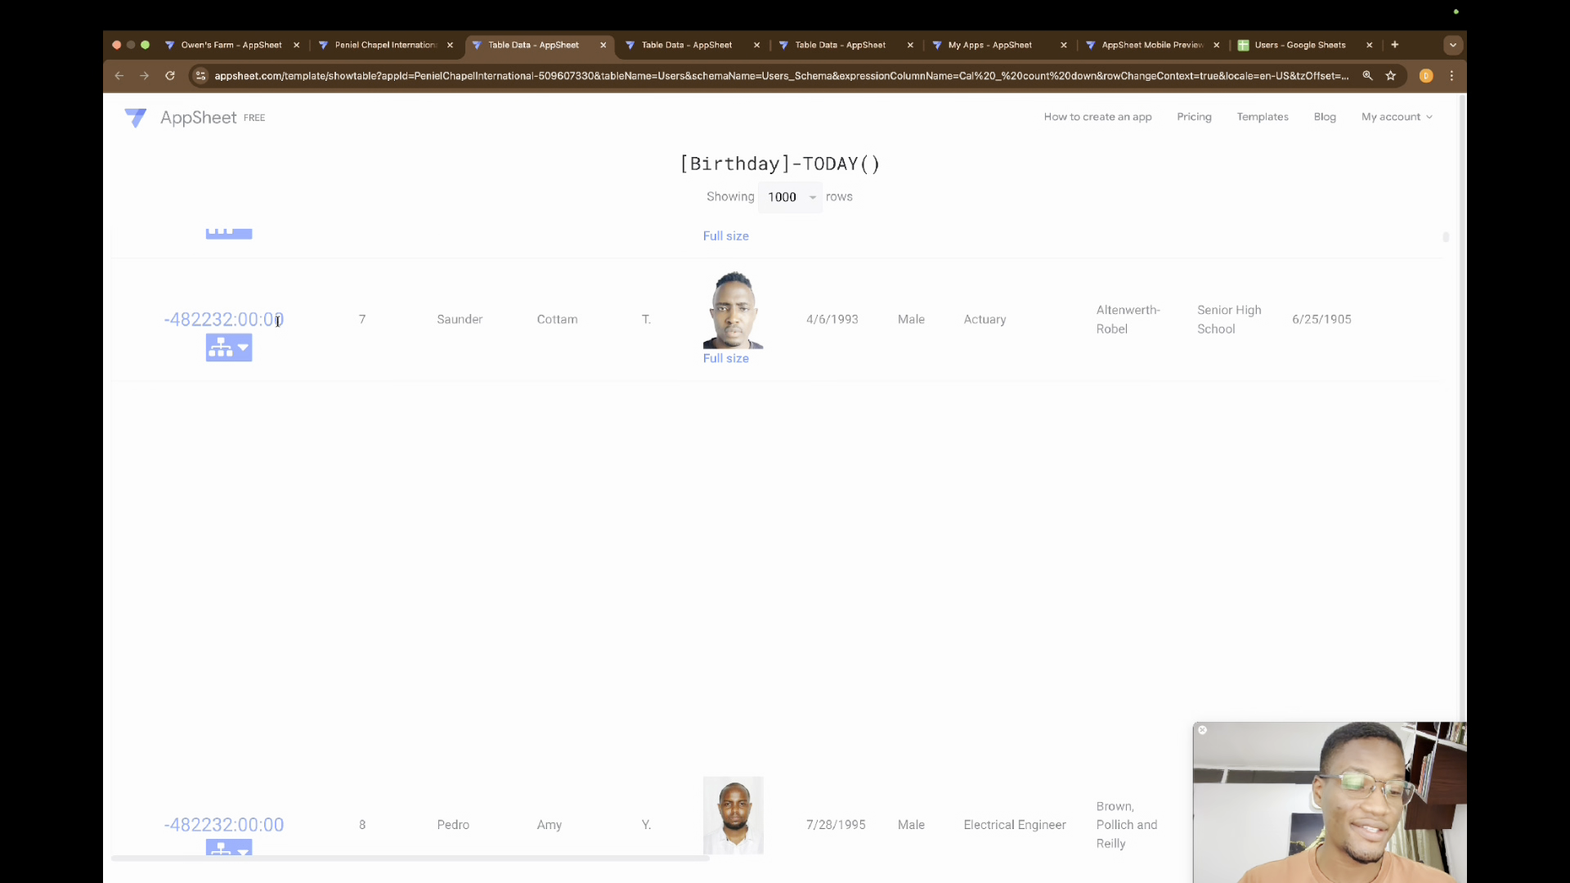
scroll(278, 321, up, 7)
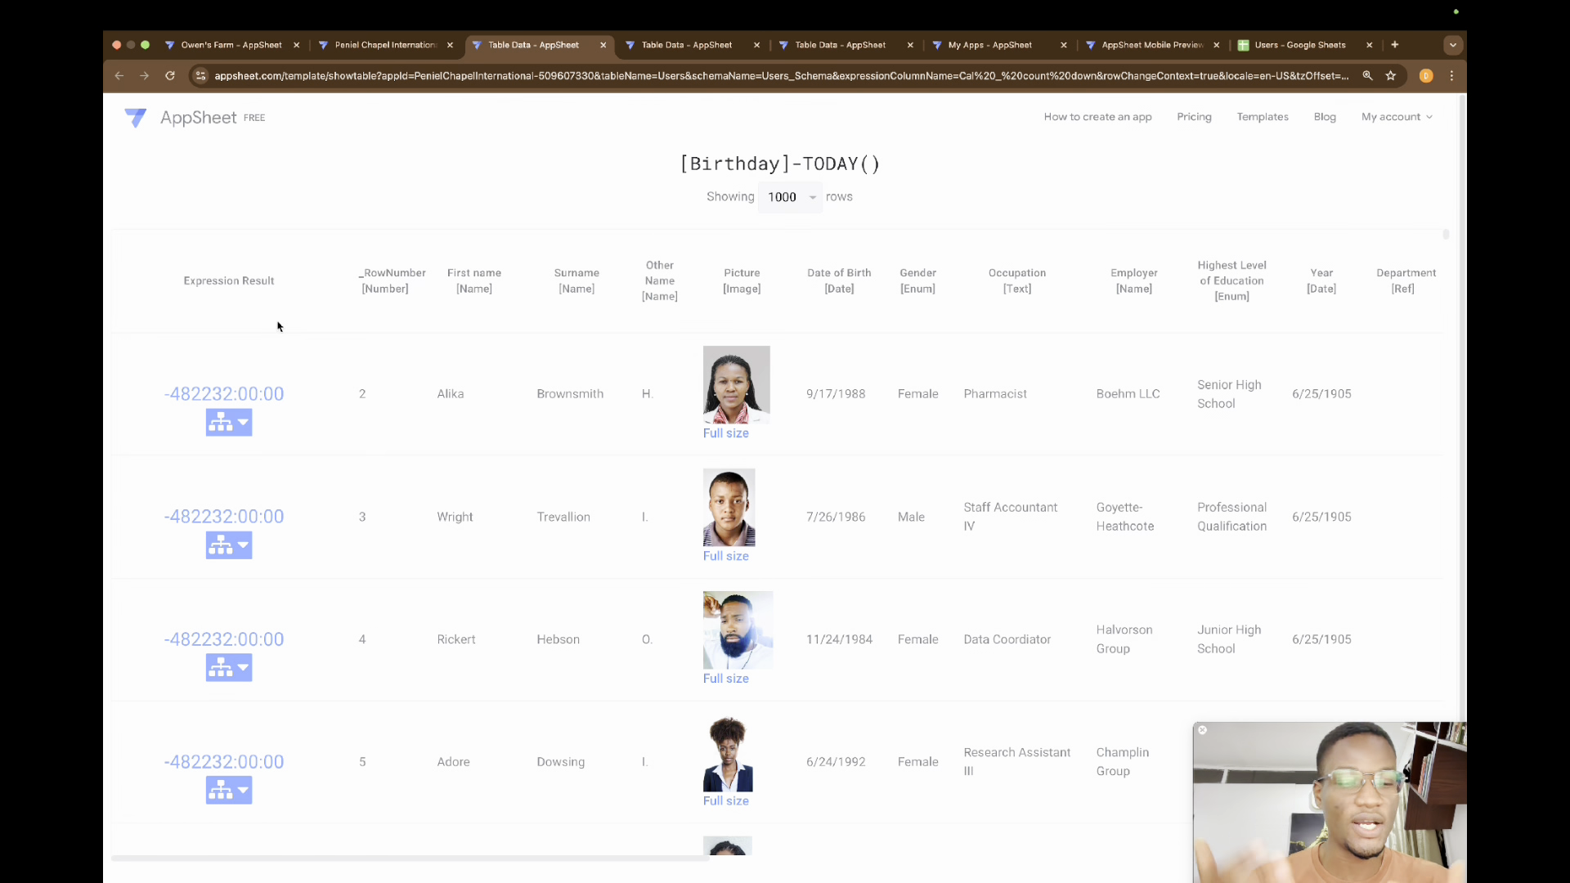
click(386, 47)
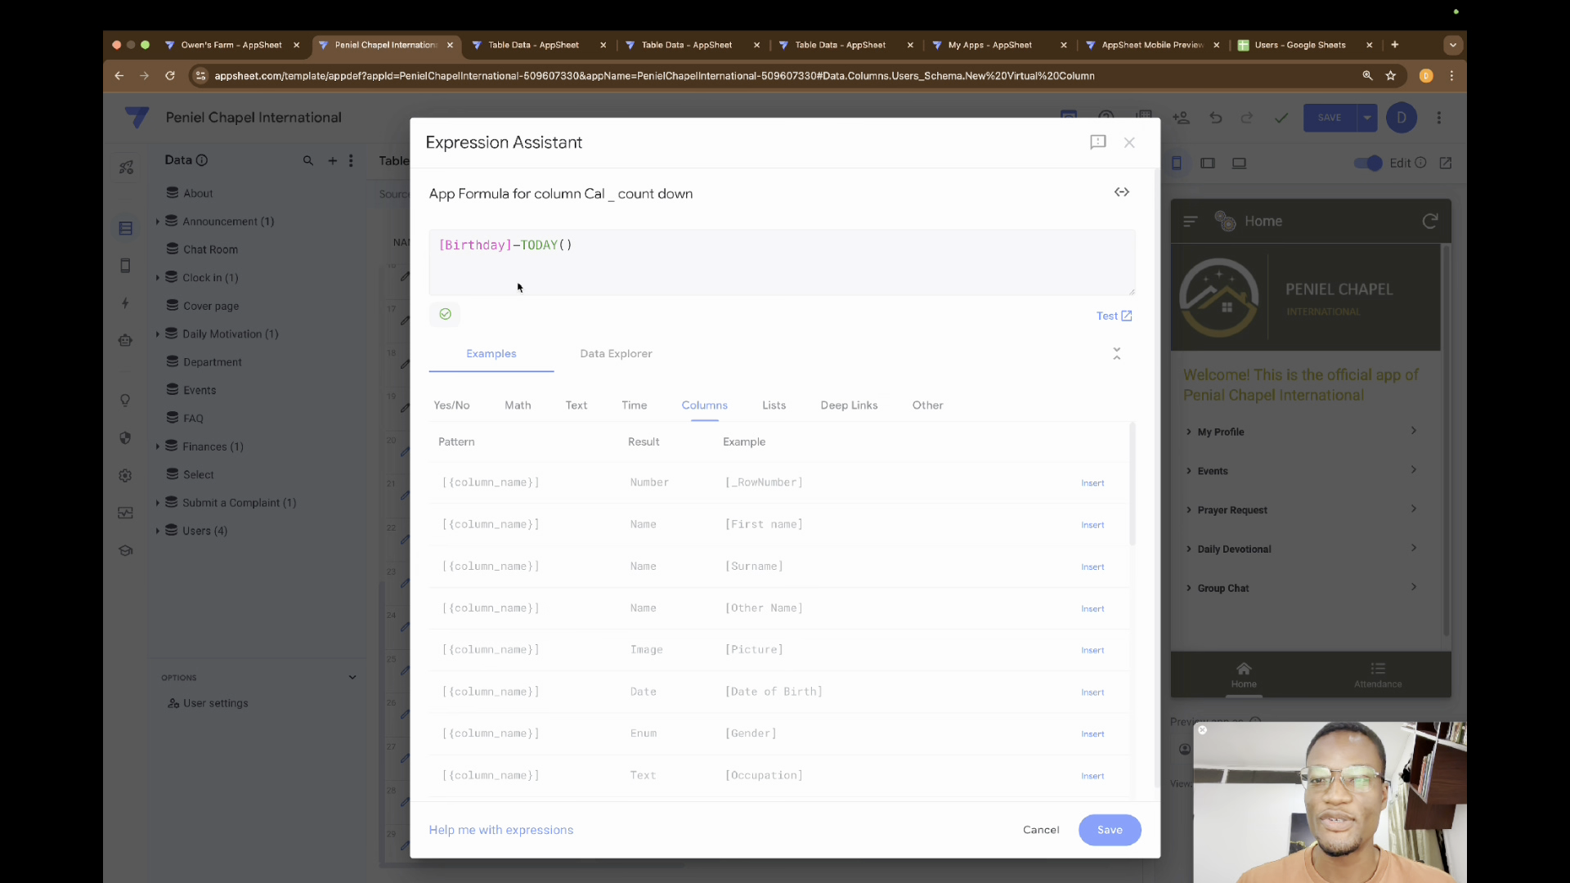
Step: Wrap the [Birthday]-TODAY() expression in hour() and test it against the Users rows
click(435, 244)
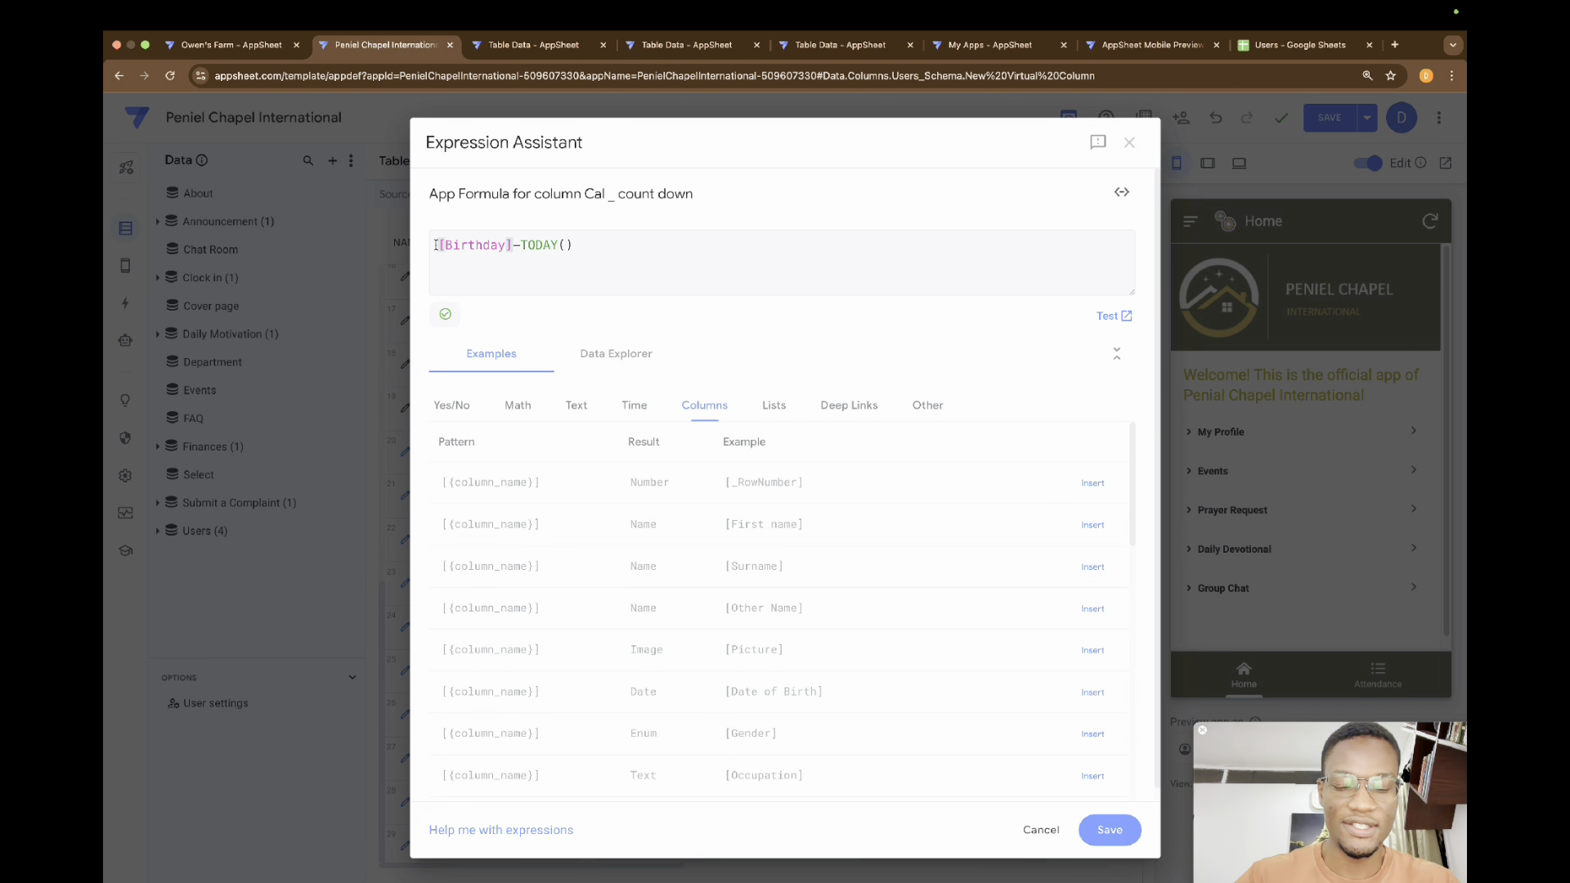
text(hour)
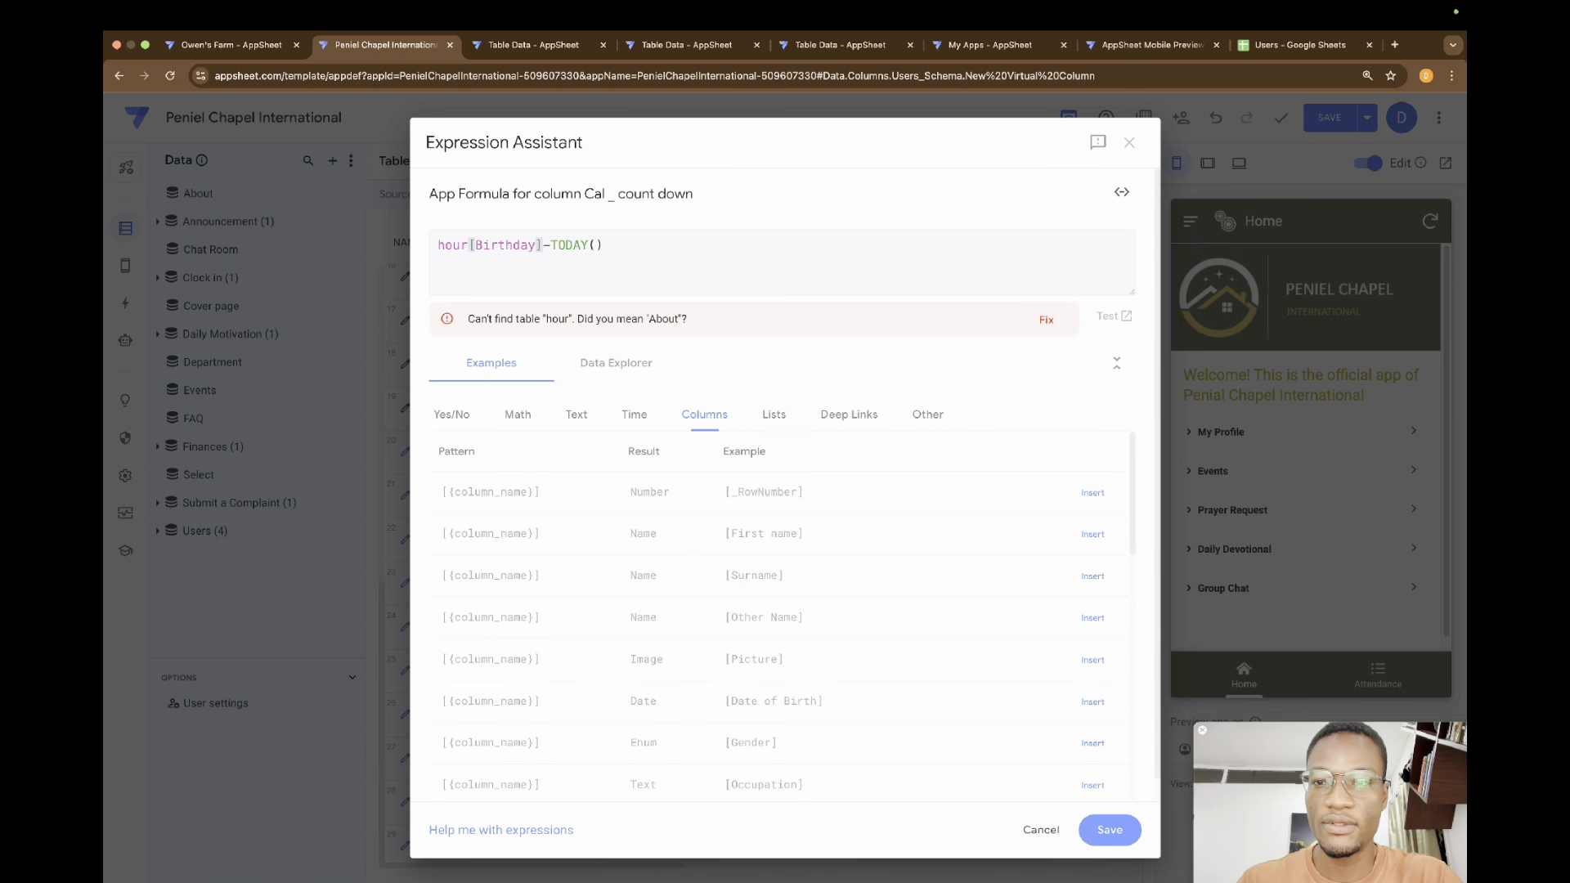
text(s9)
key(BackSpace)
text(()
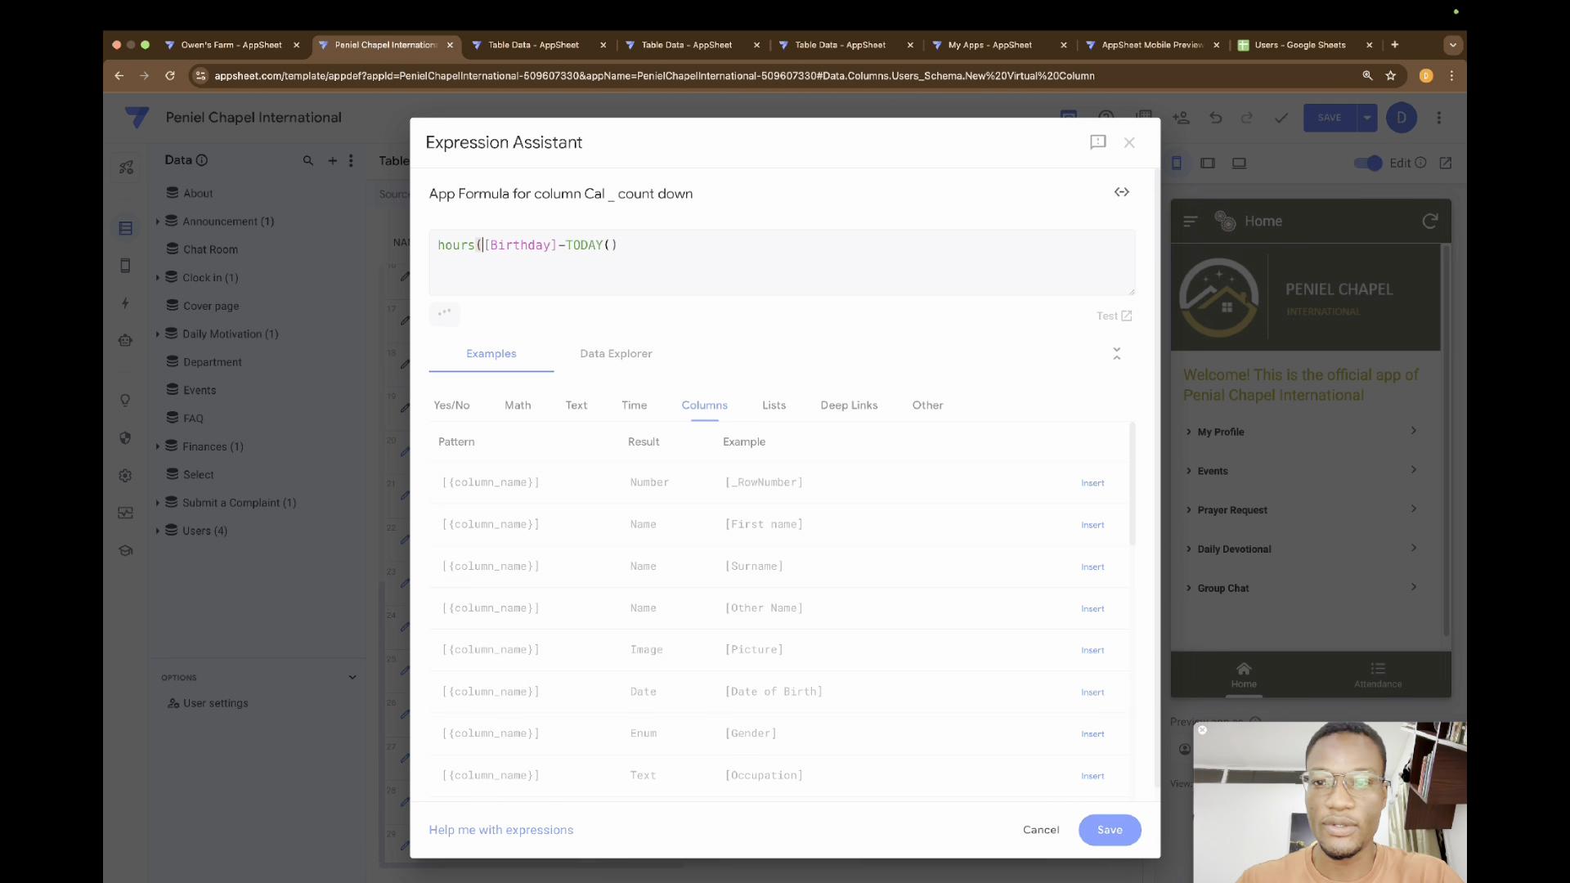
click(627, 249)
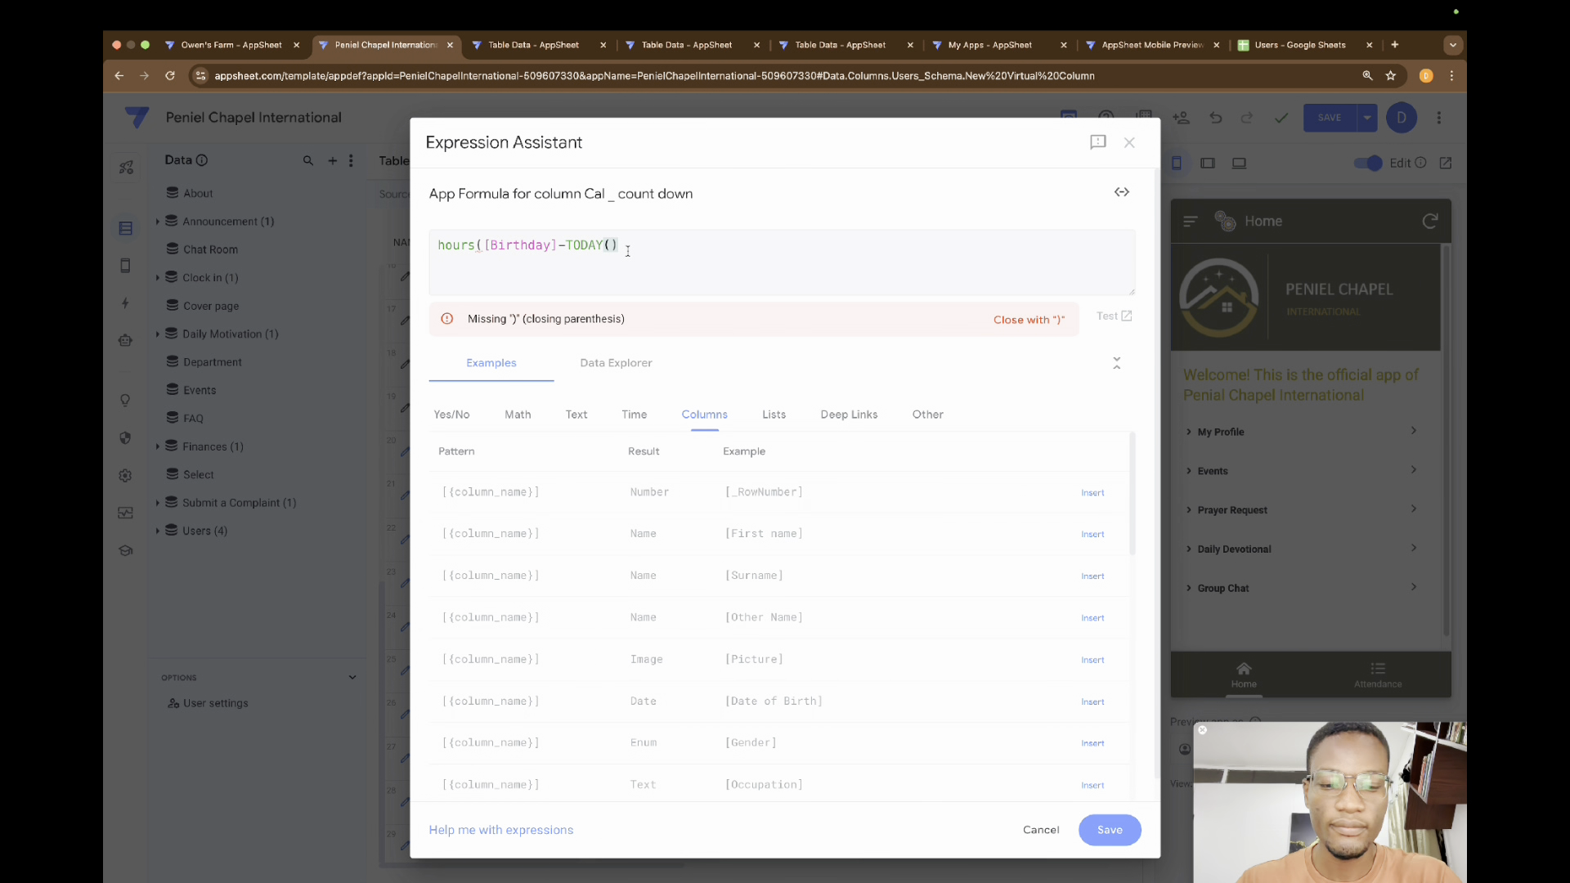
text())
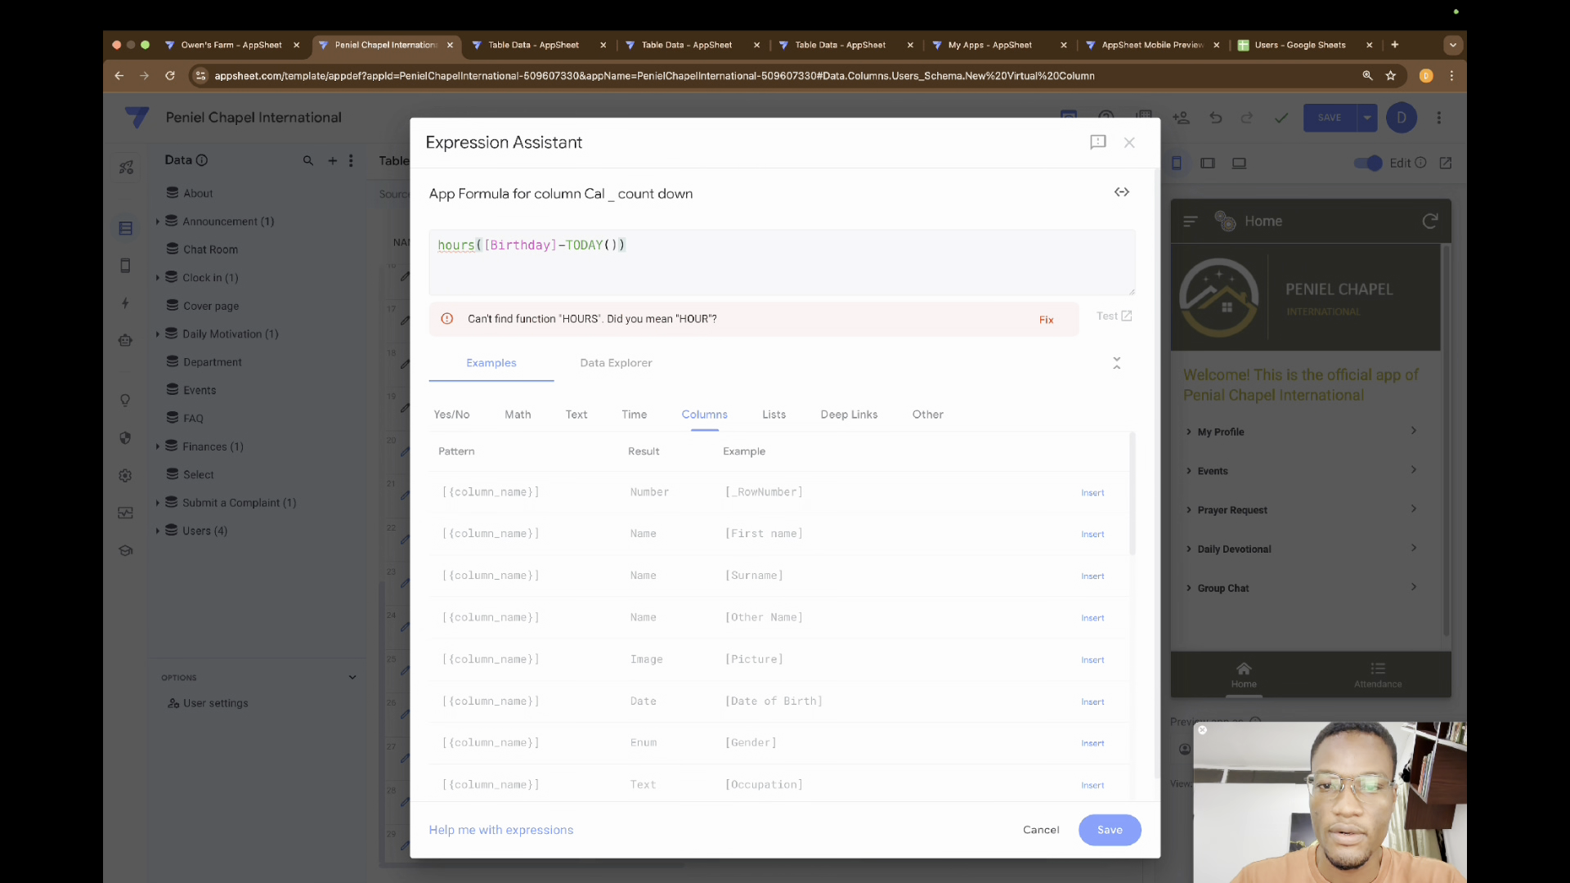
click(481, 245)
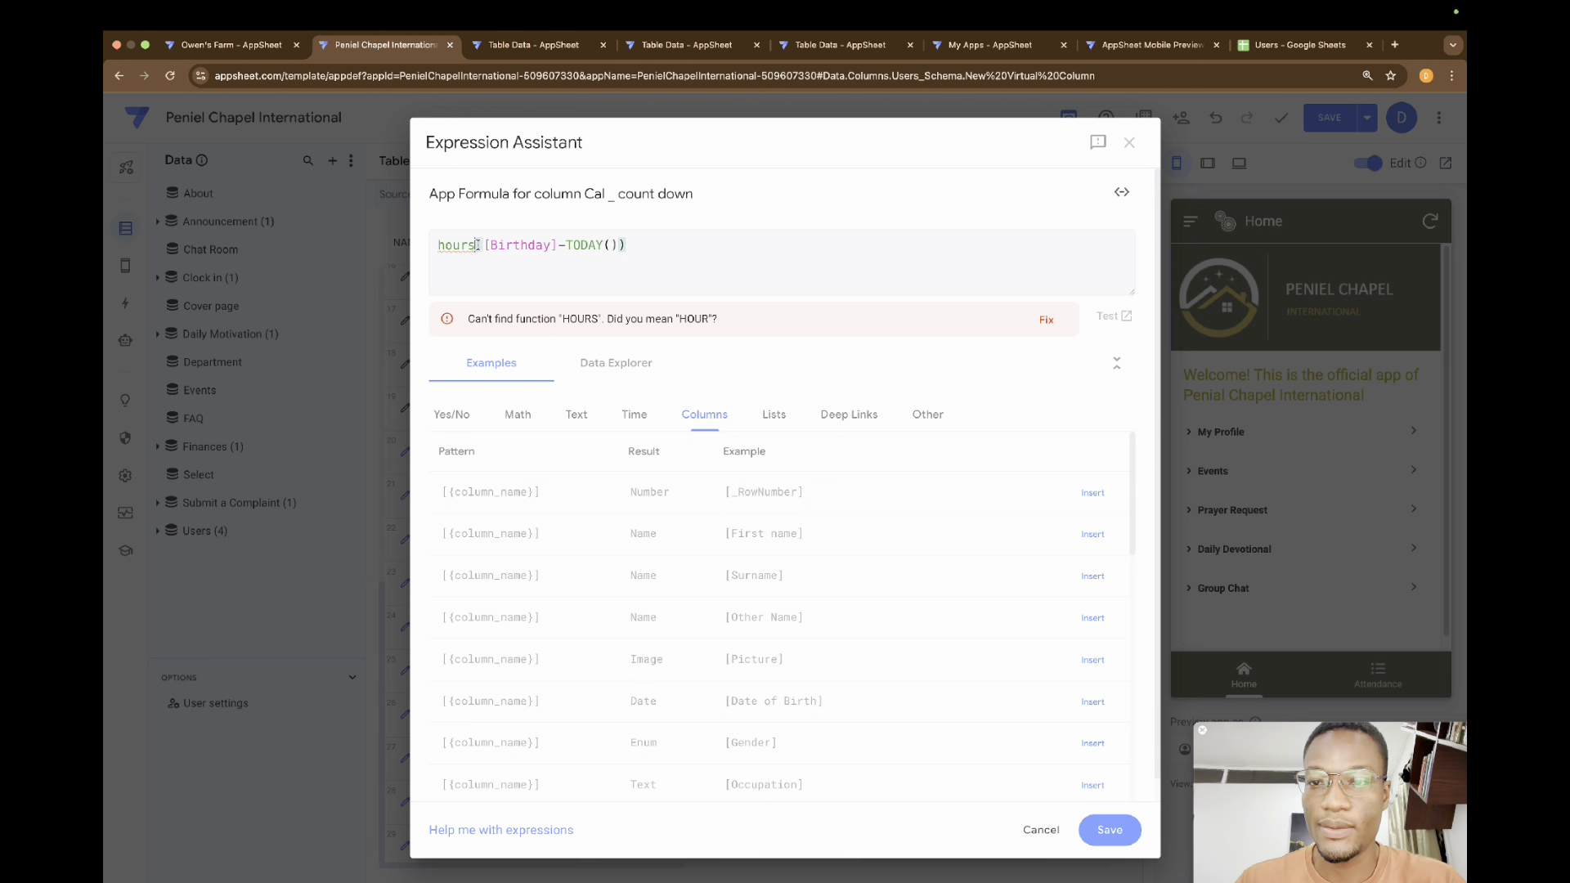
key(BackSpace)
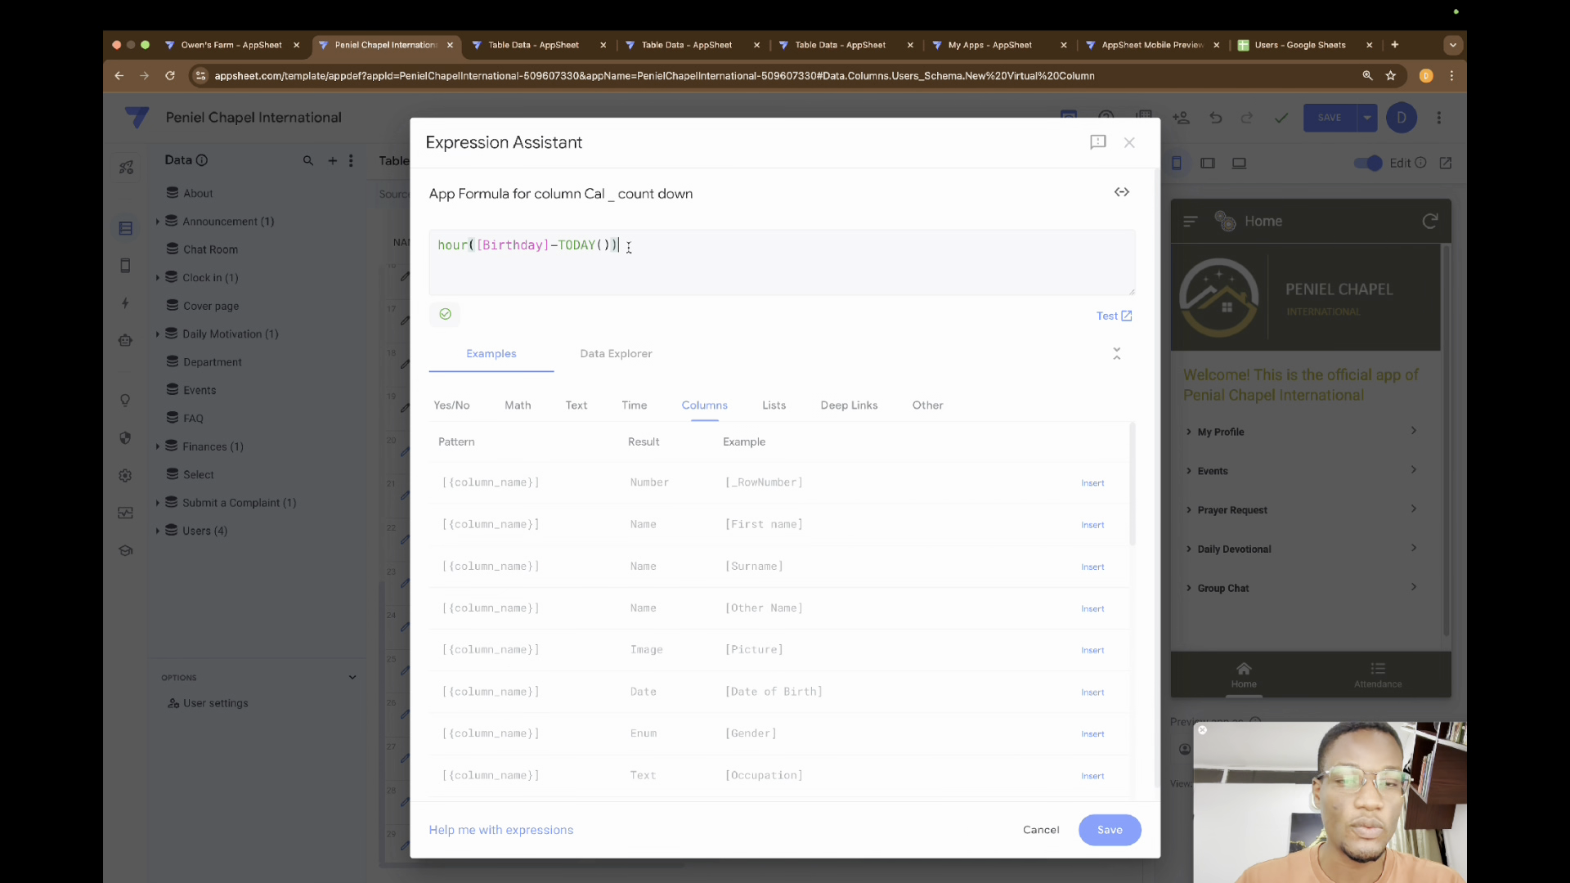
click(1107, 316)
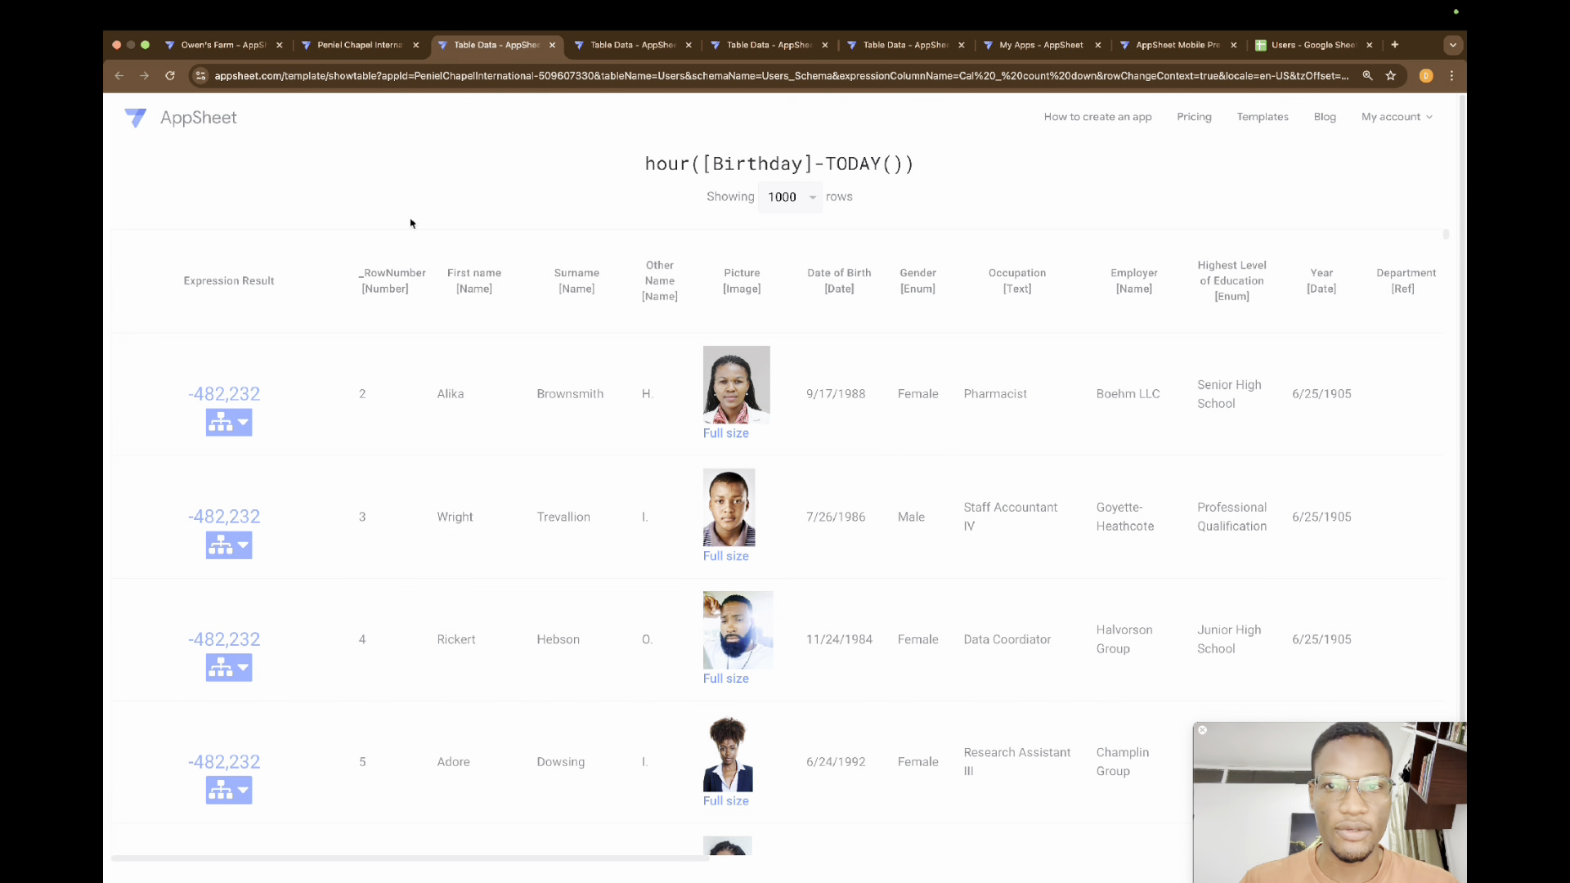
click(363, 51)
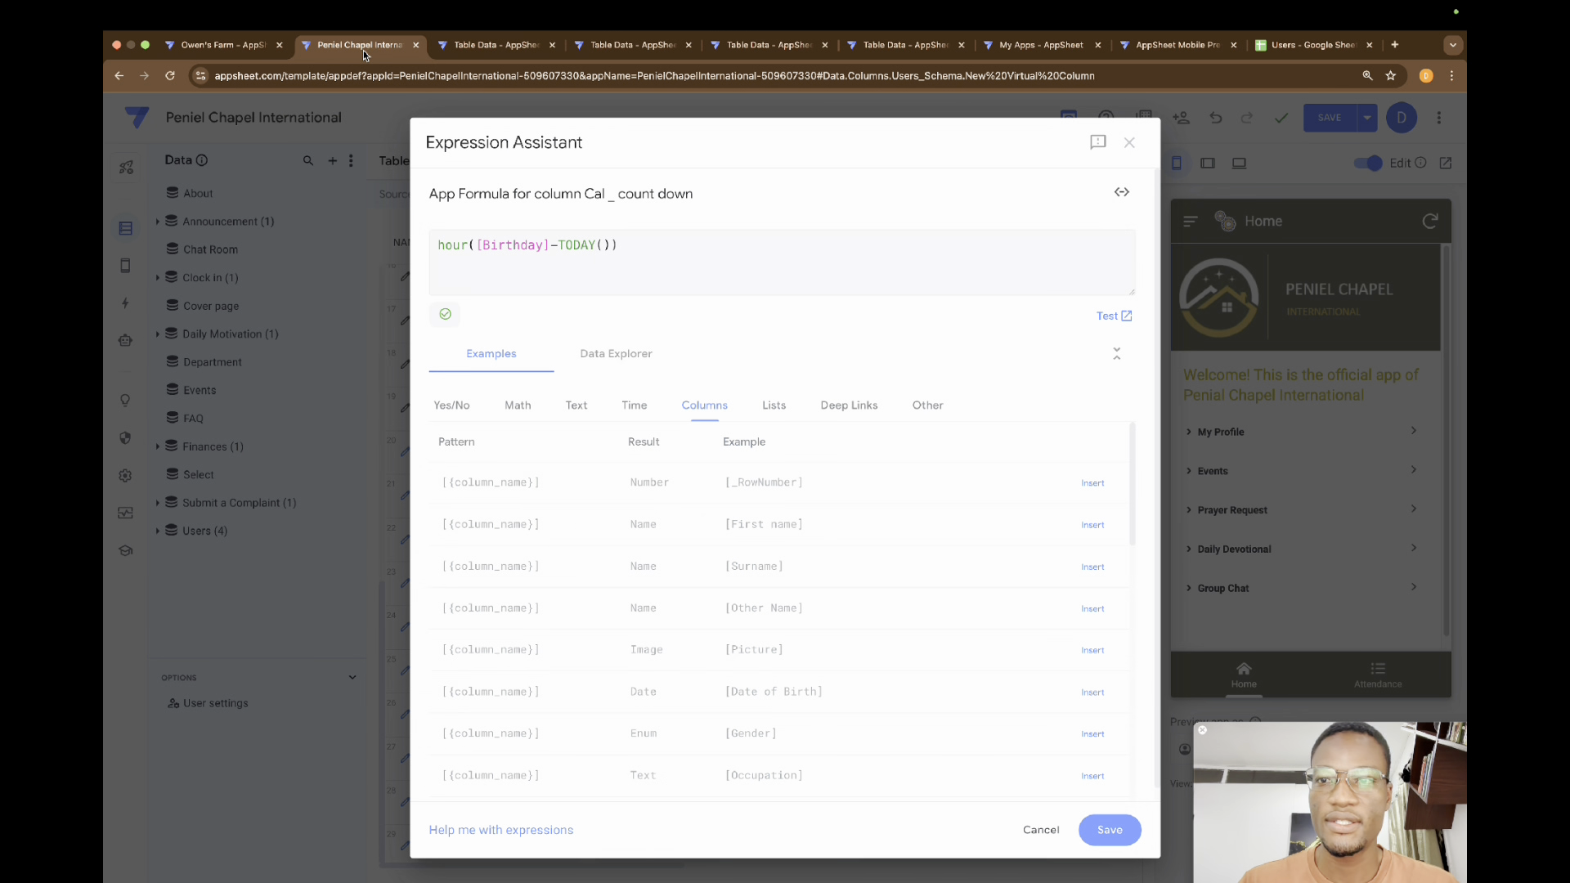
Step: Divide the hour() expression by 24, then test the formula across the Users rows and return to the expression
click(634, 246)
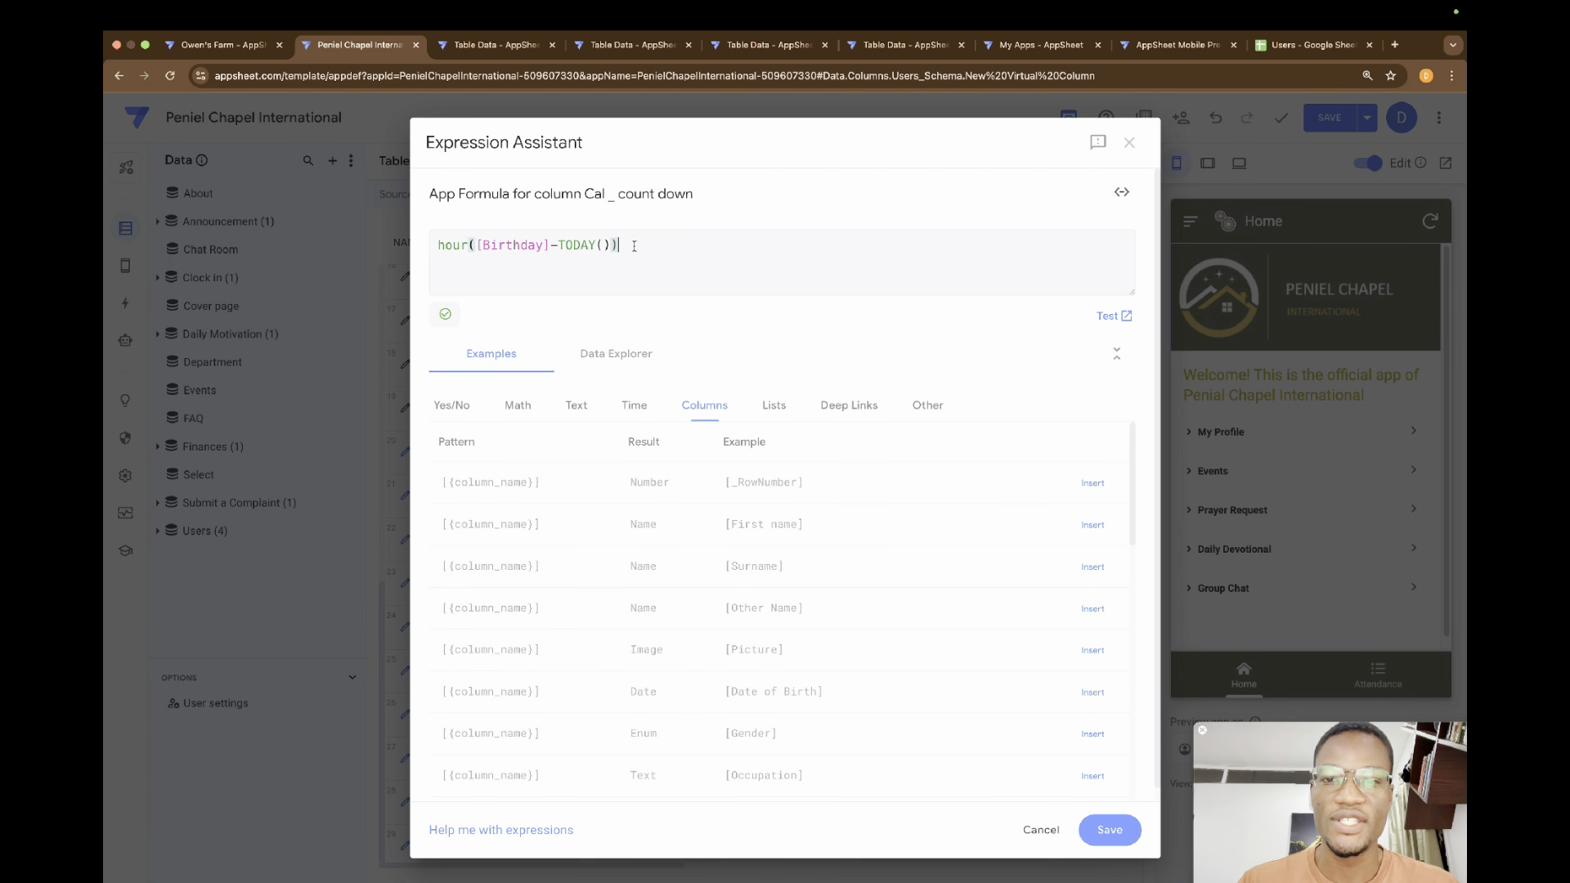
text(/24)
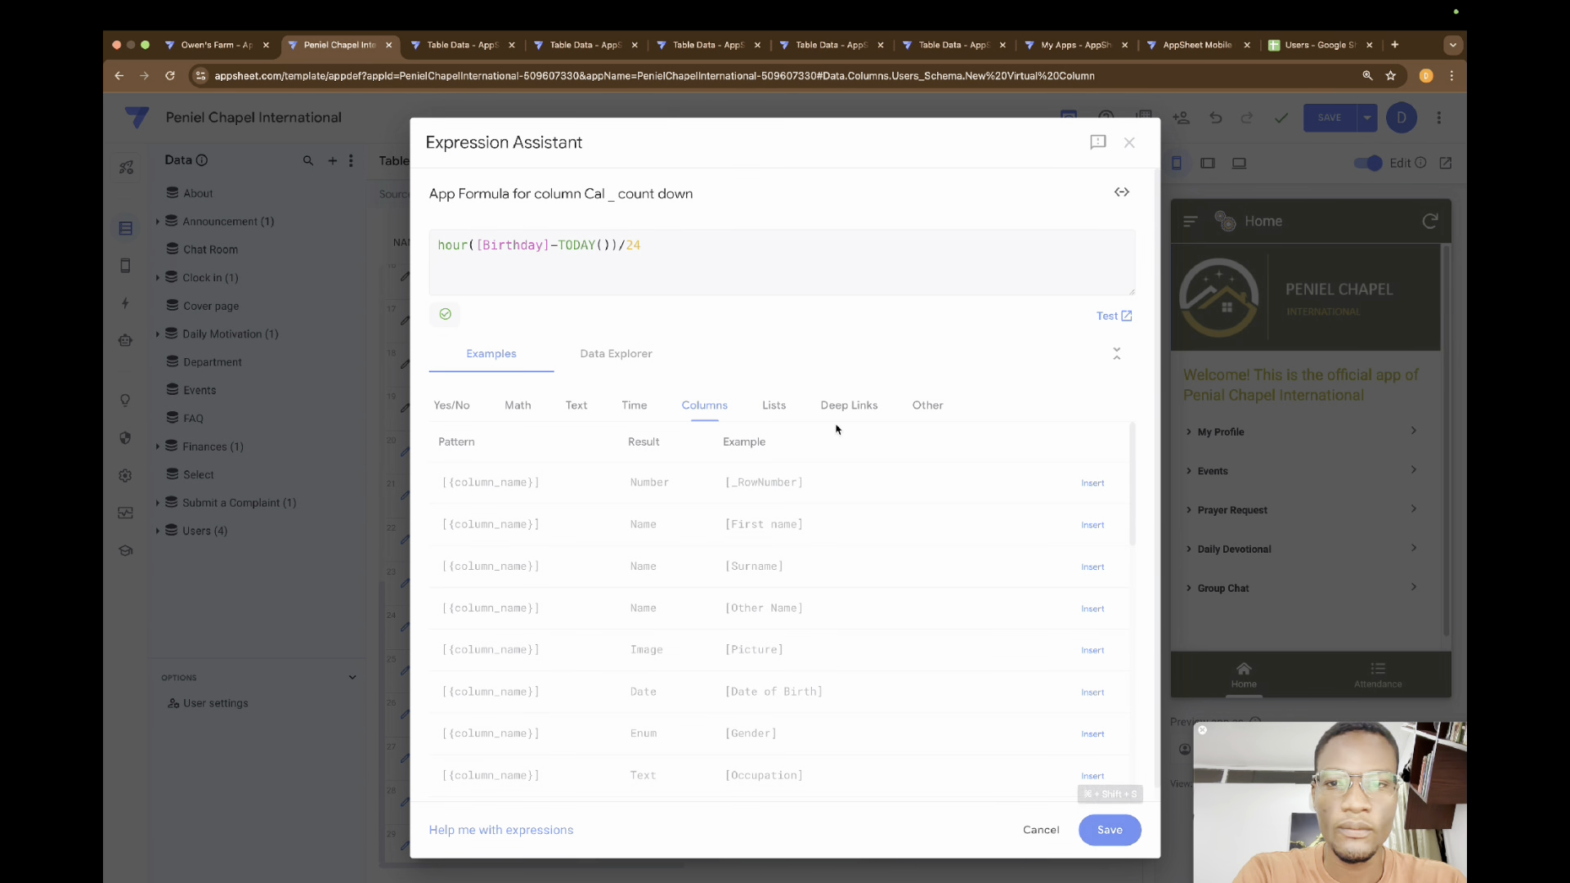
click(1114, 316)
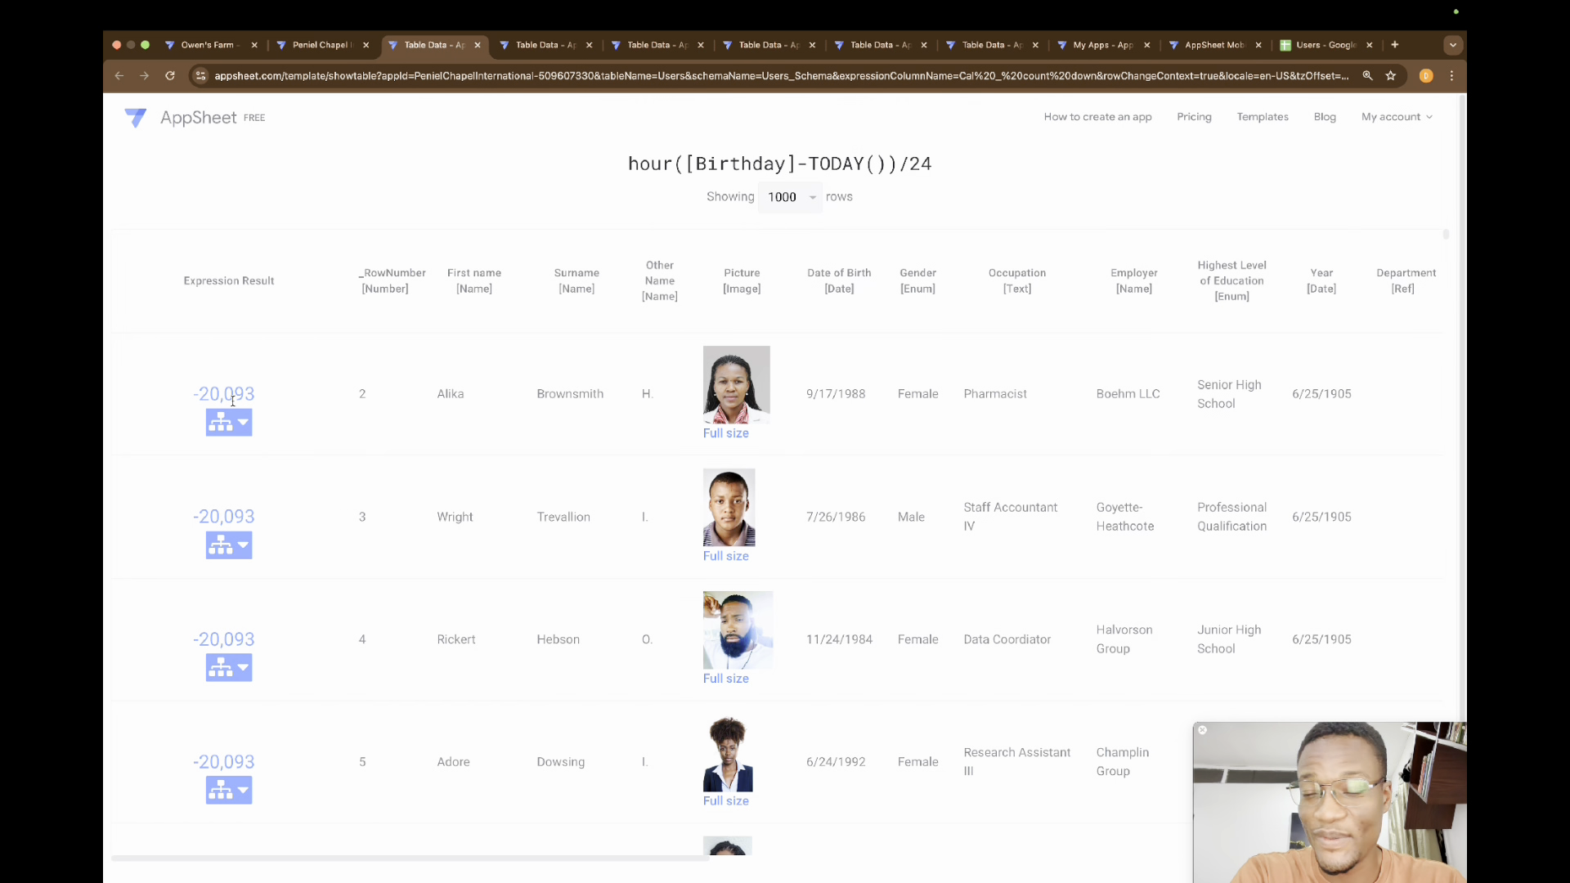
scroll(502, 423, right, 5)
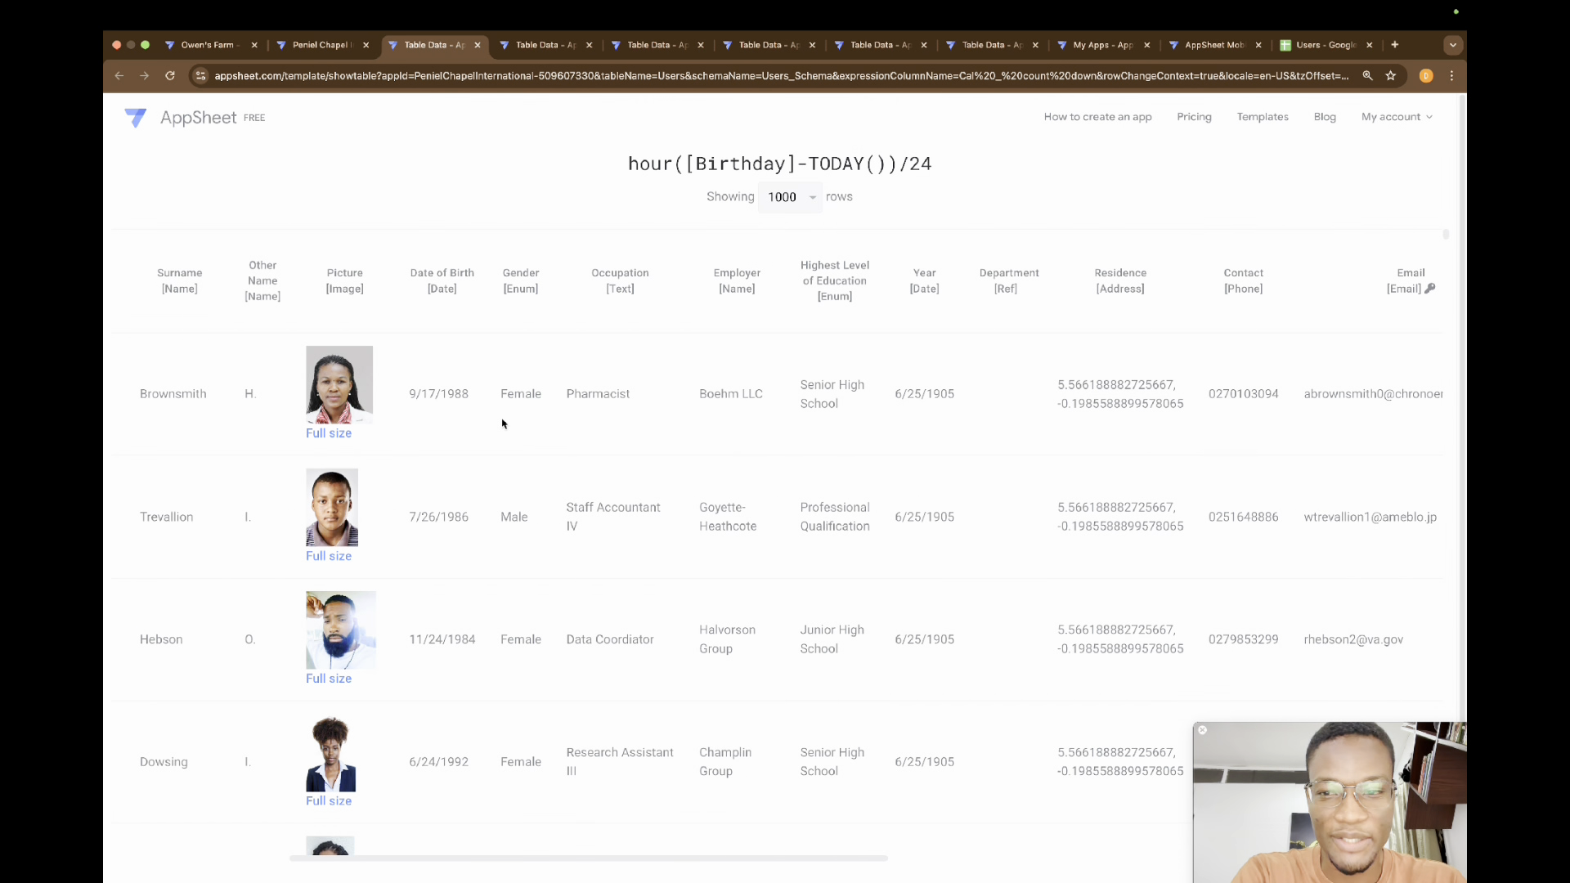
scroll(502, 423, left, 5)
scroll(381, 587, down, 6)
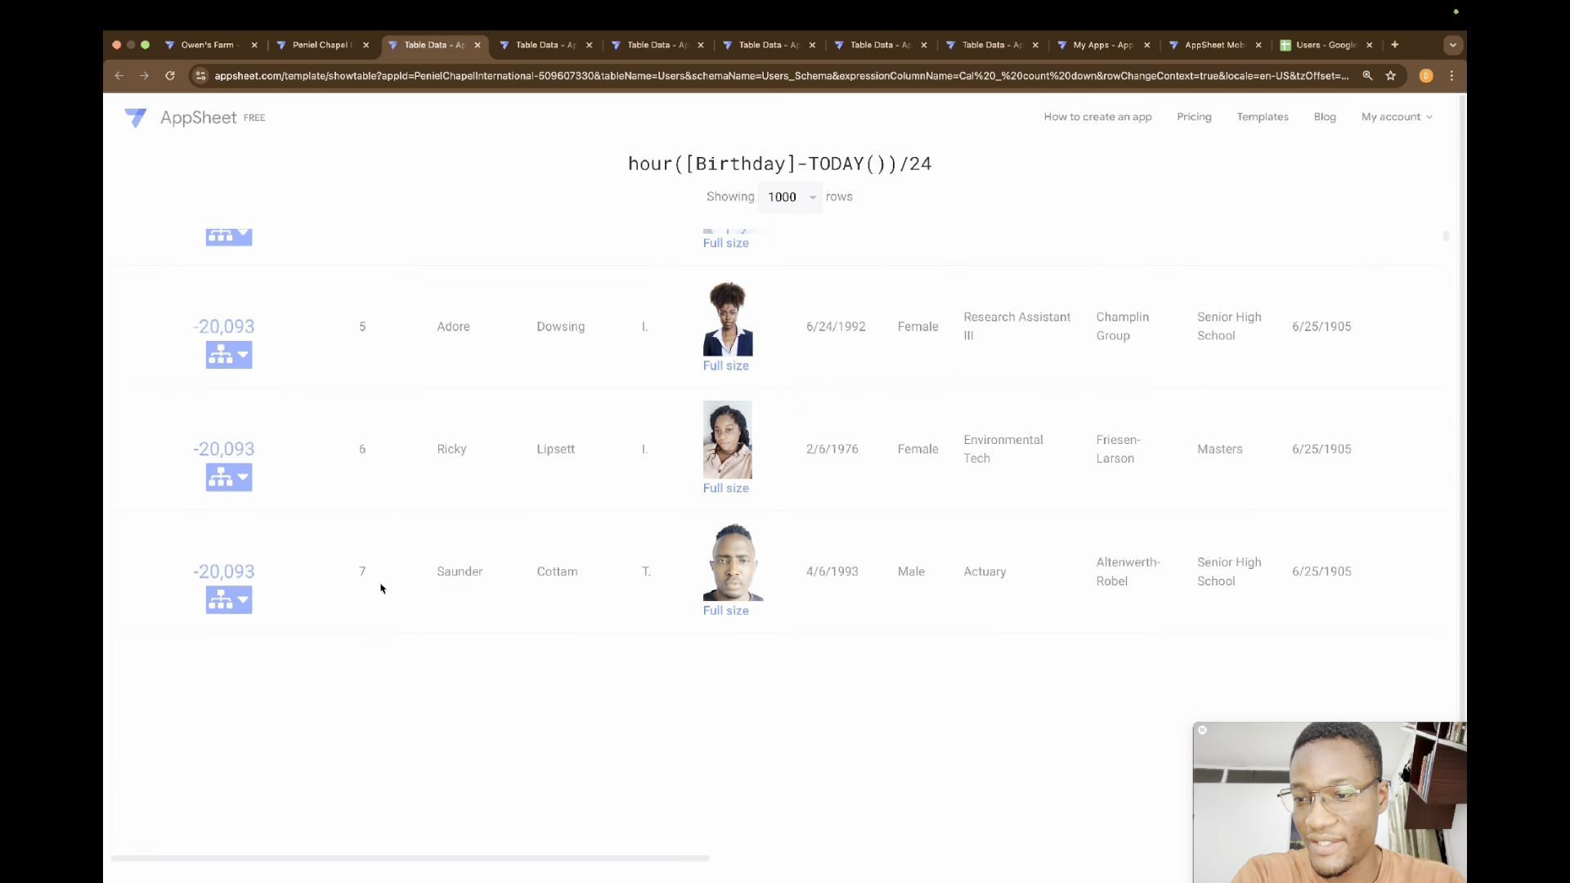
scroll(379, 548, up, 10)
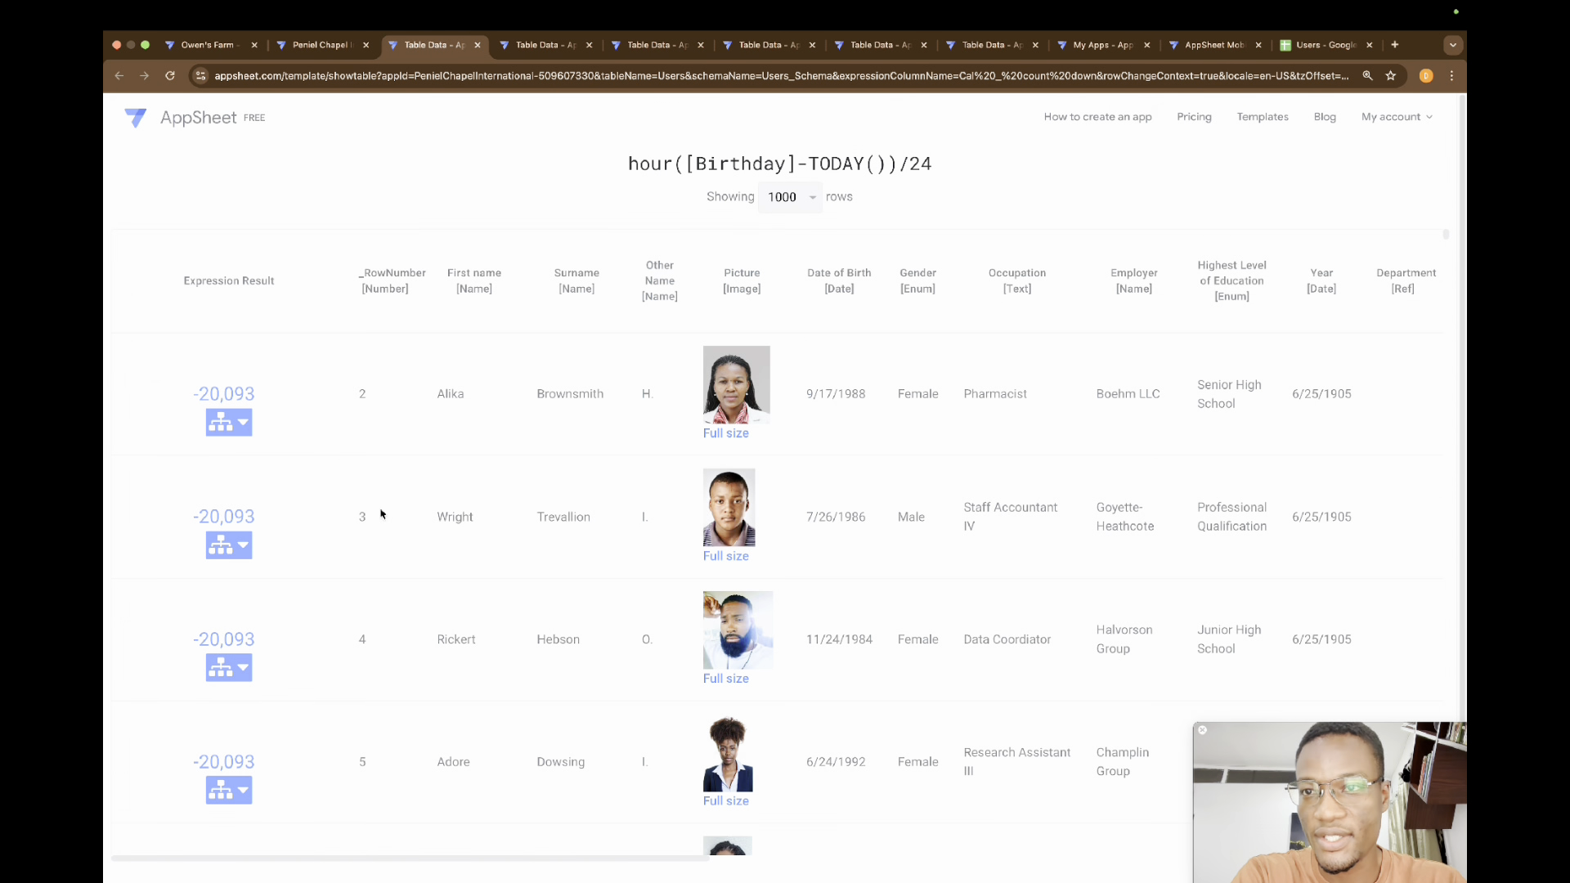
click(477, 46)
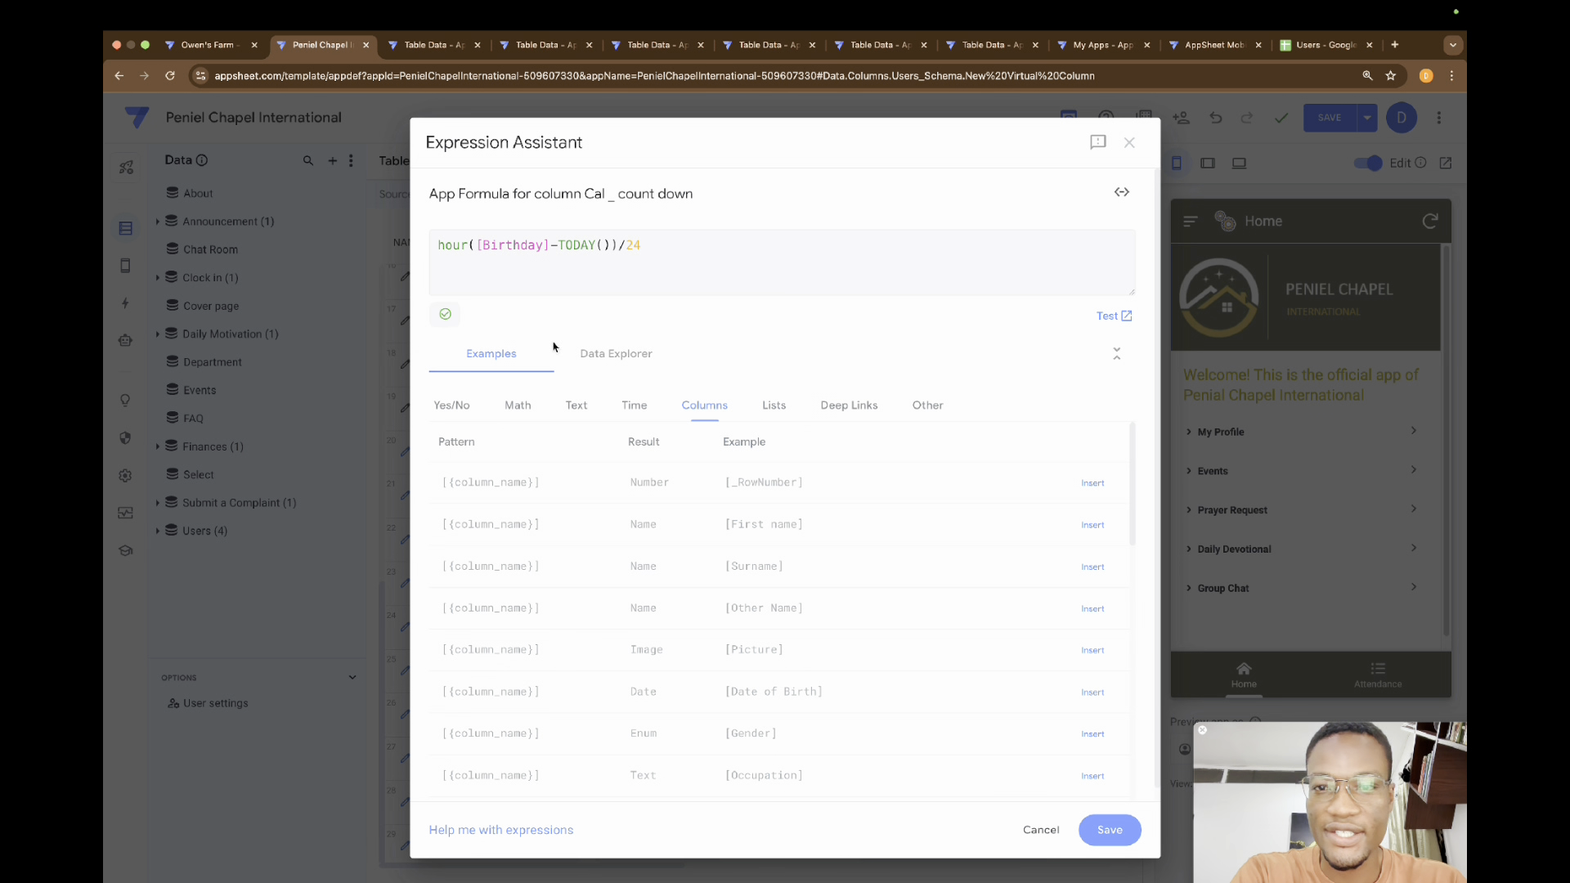
Step: Save the countdown formula, finish the Cal _ count down column and save the app
click(1114, 834)
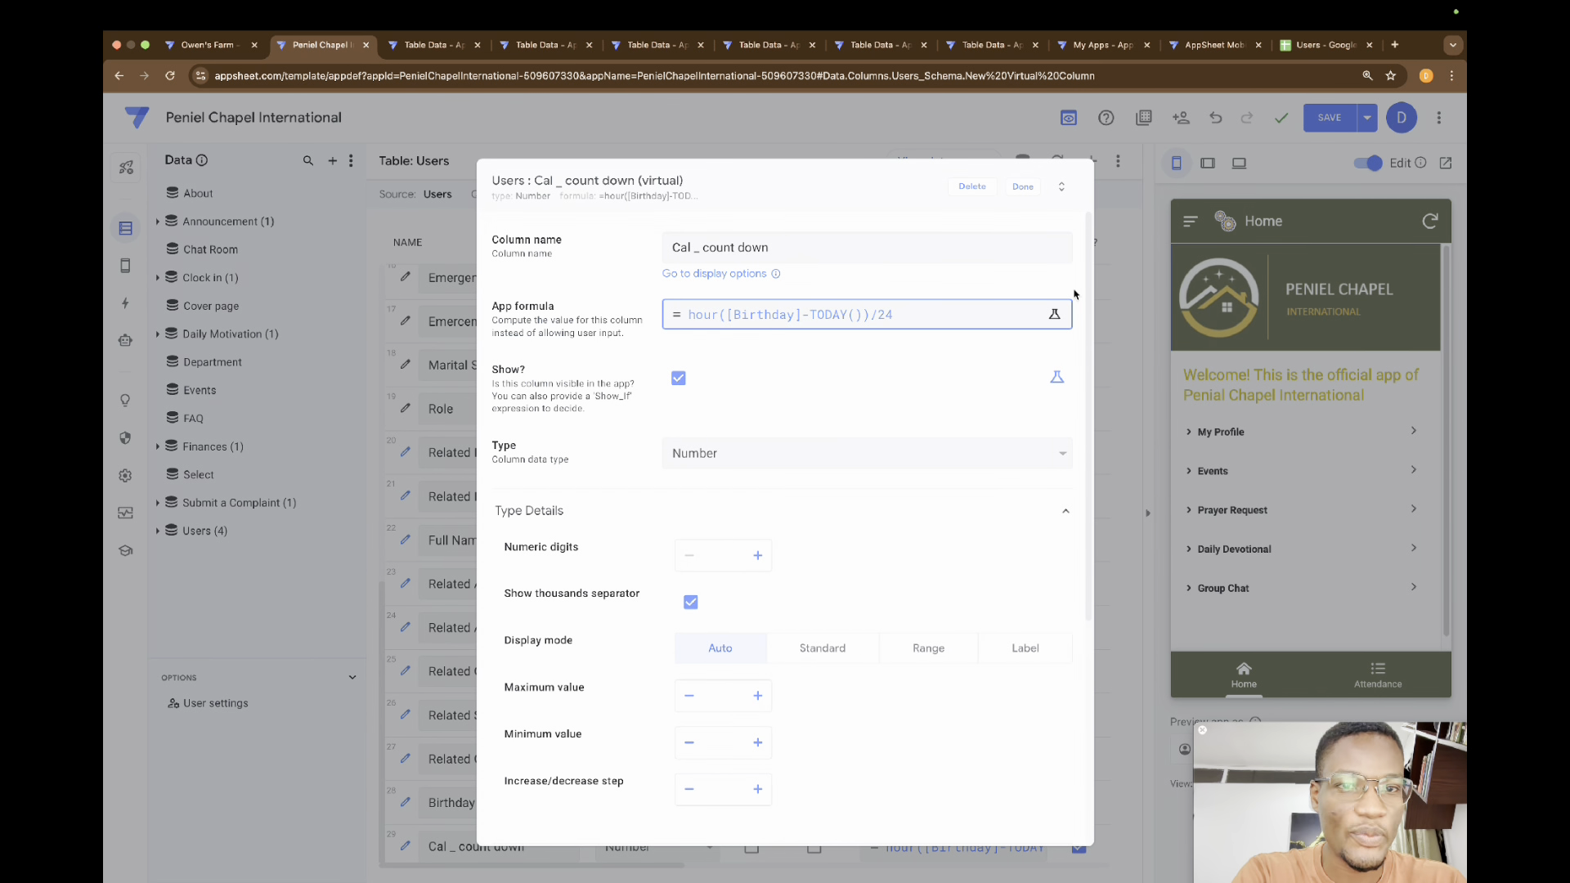
click(1023, 187)
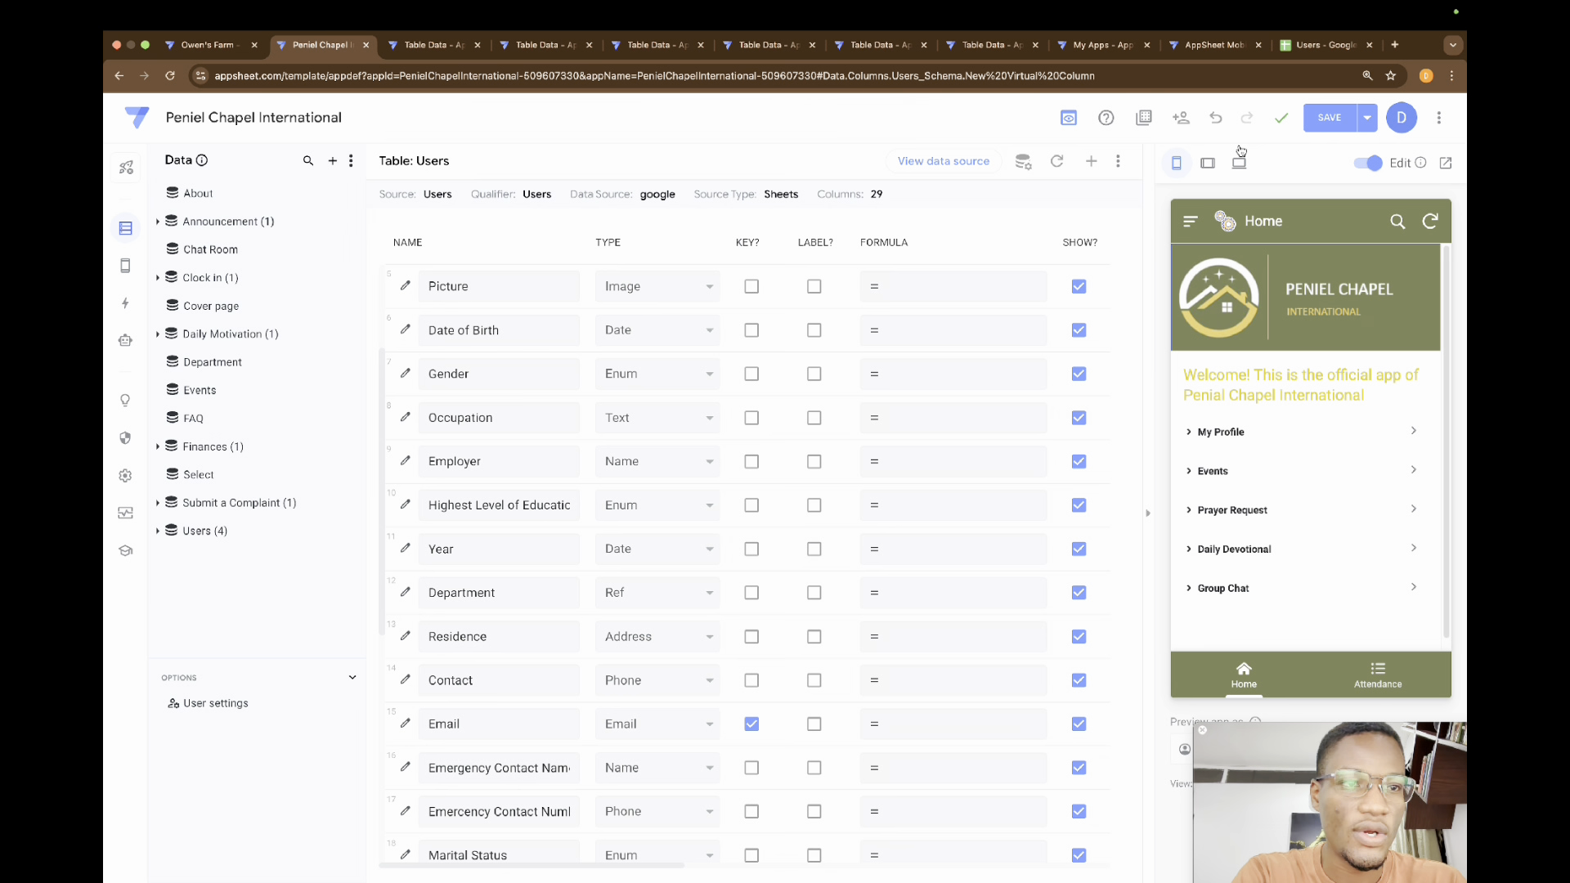
click(1326, 119)
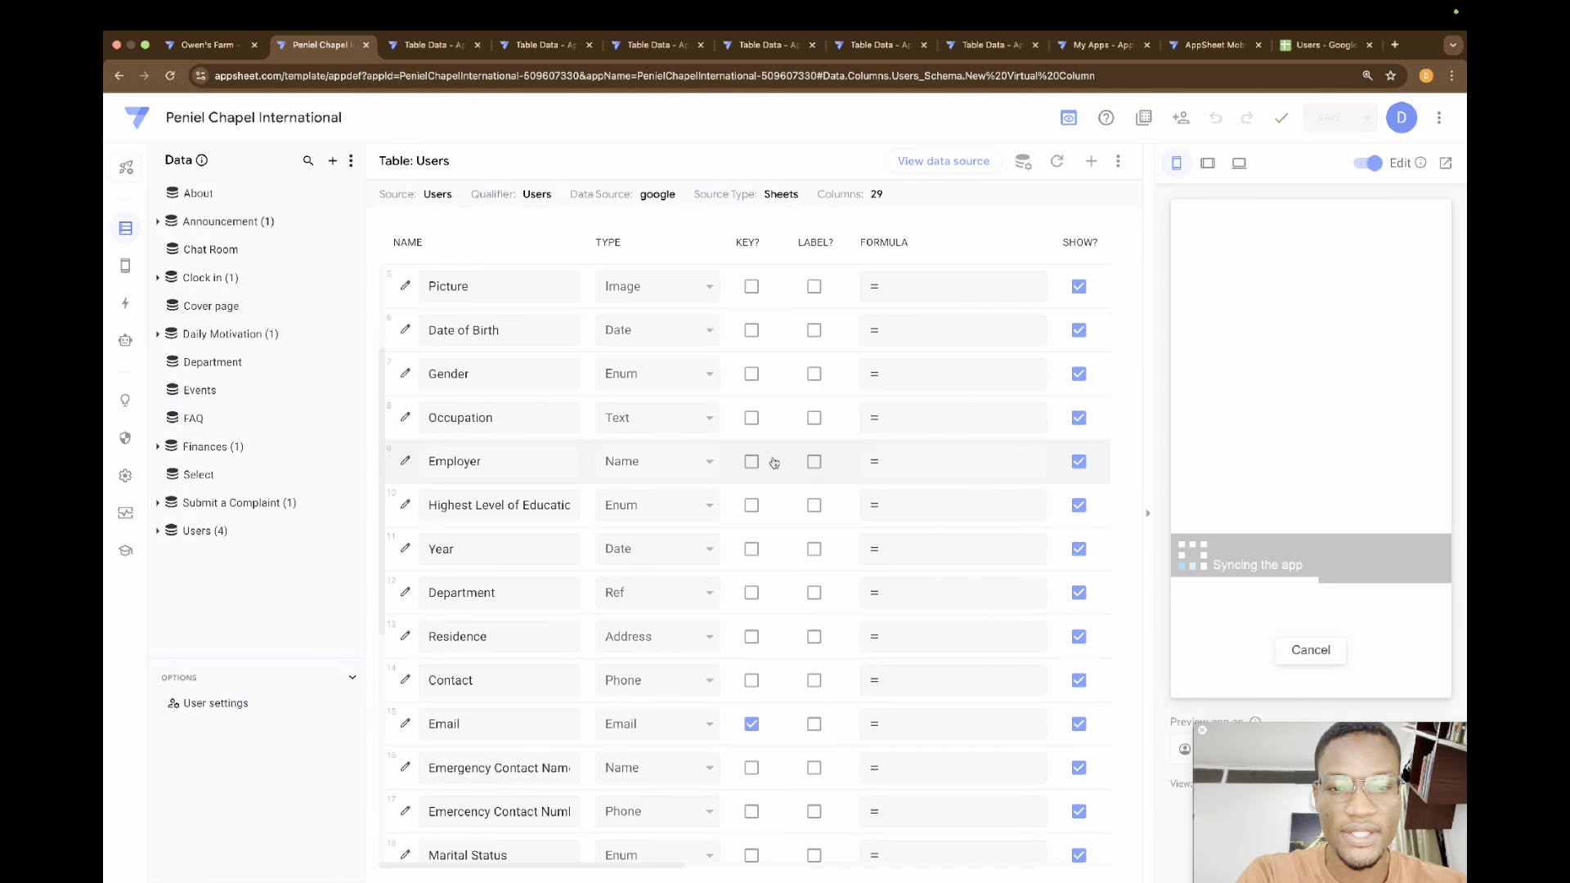
Step: Reopen the Cal _ count down formula in the Users table, retest it against the rows and close it with its expression kept
scroll(749, 479, down, 5)
scroll(749, 479, down, 3)
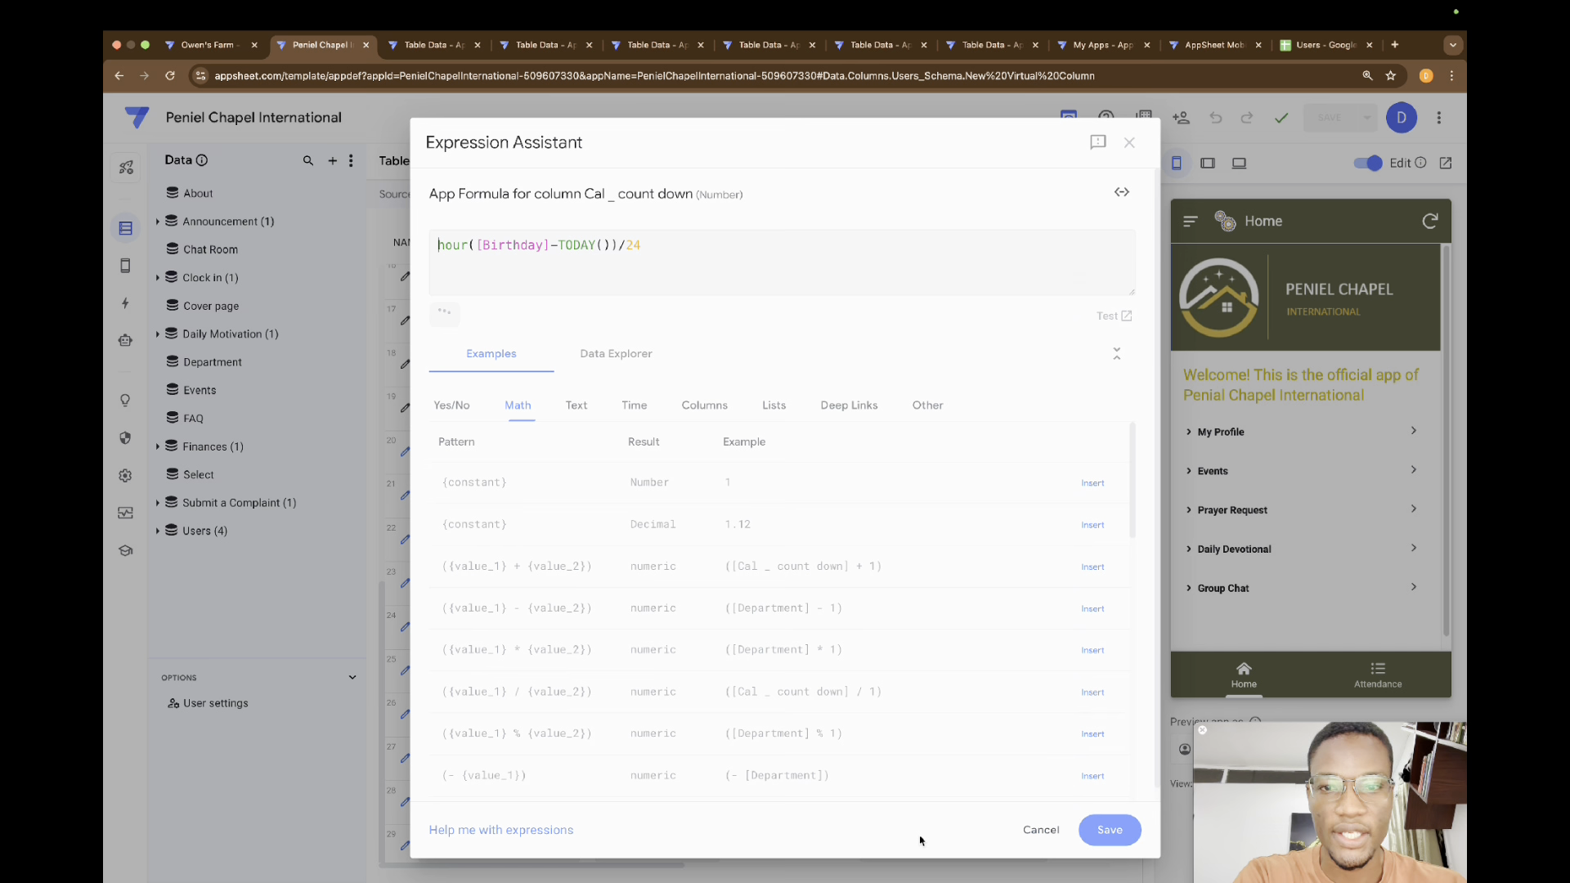
click(920, 845)
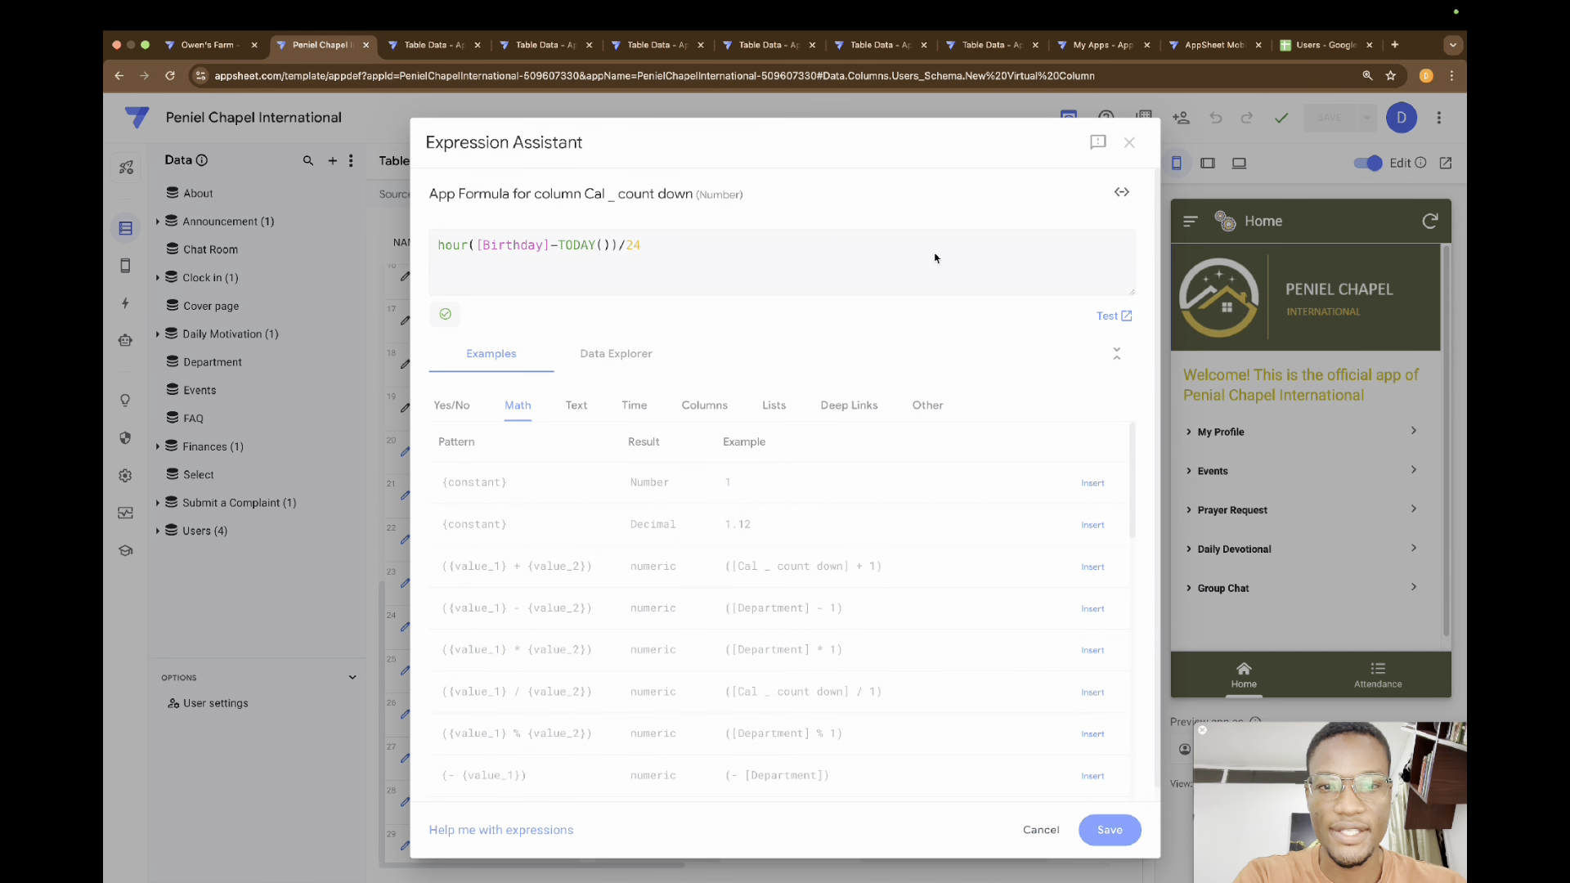
click(1109, 316)
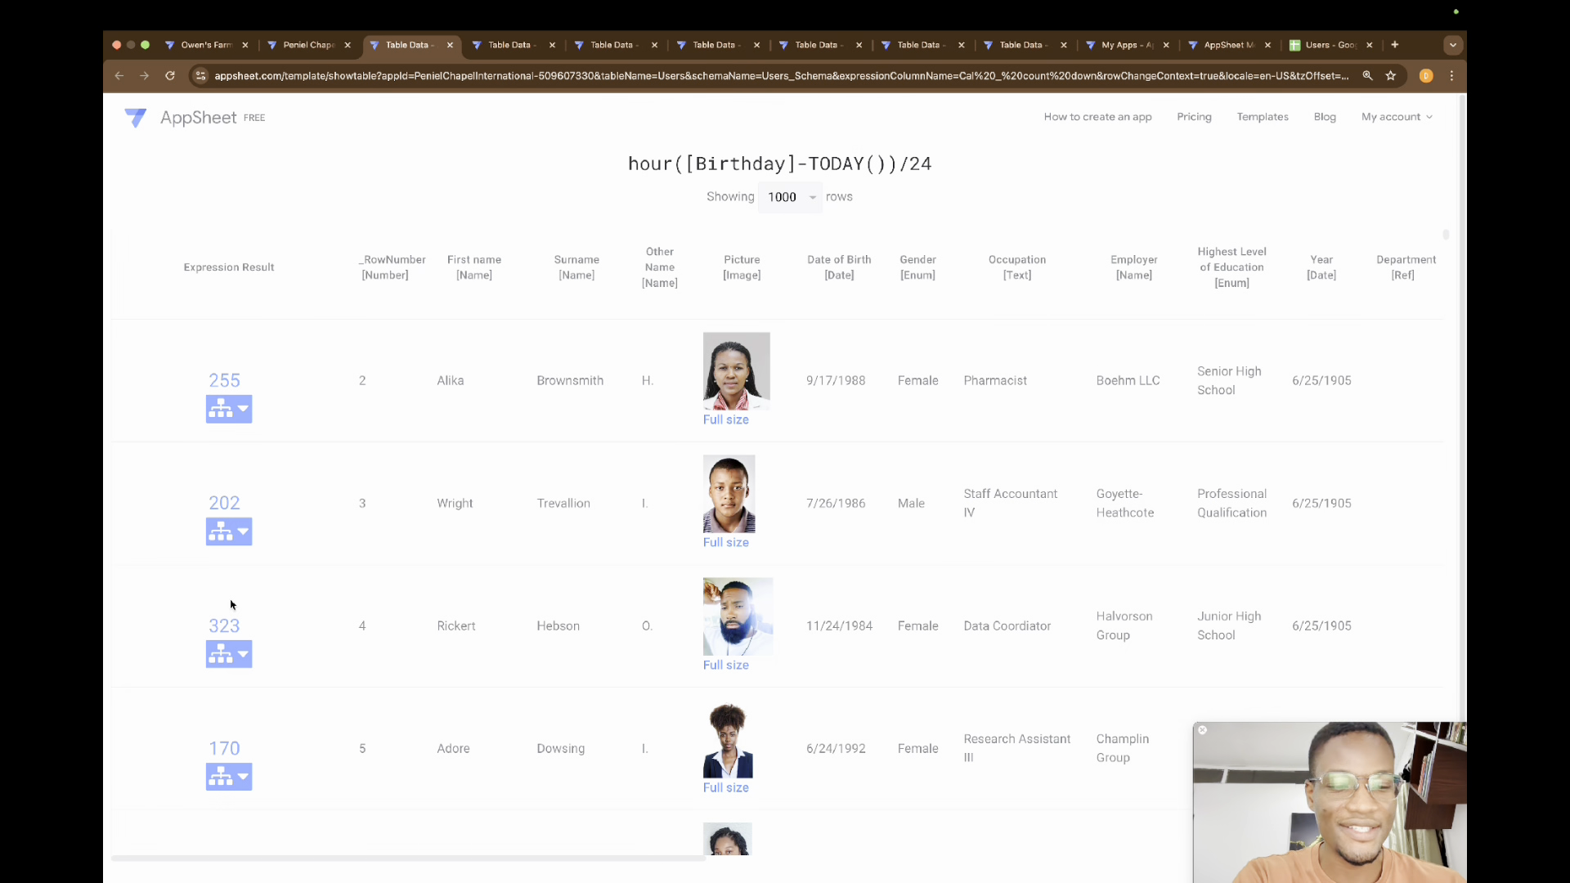
click(304, 46)
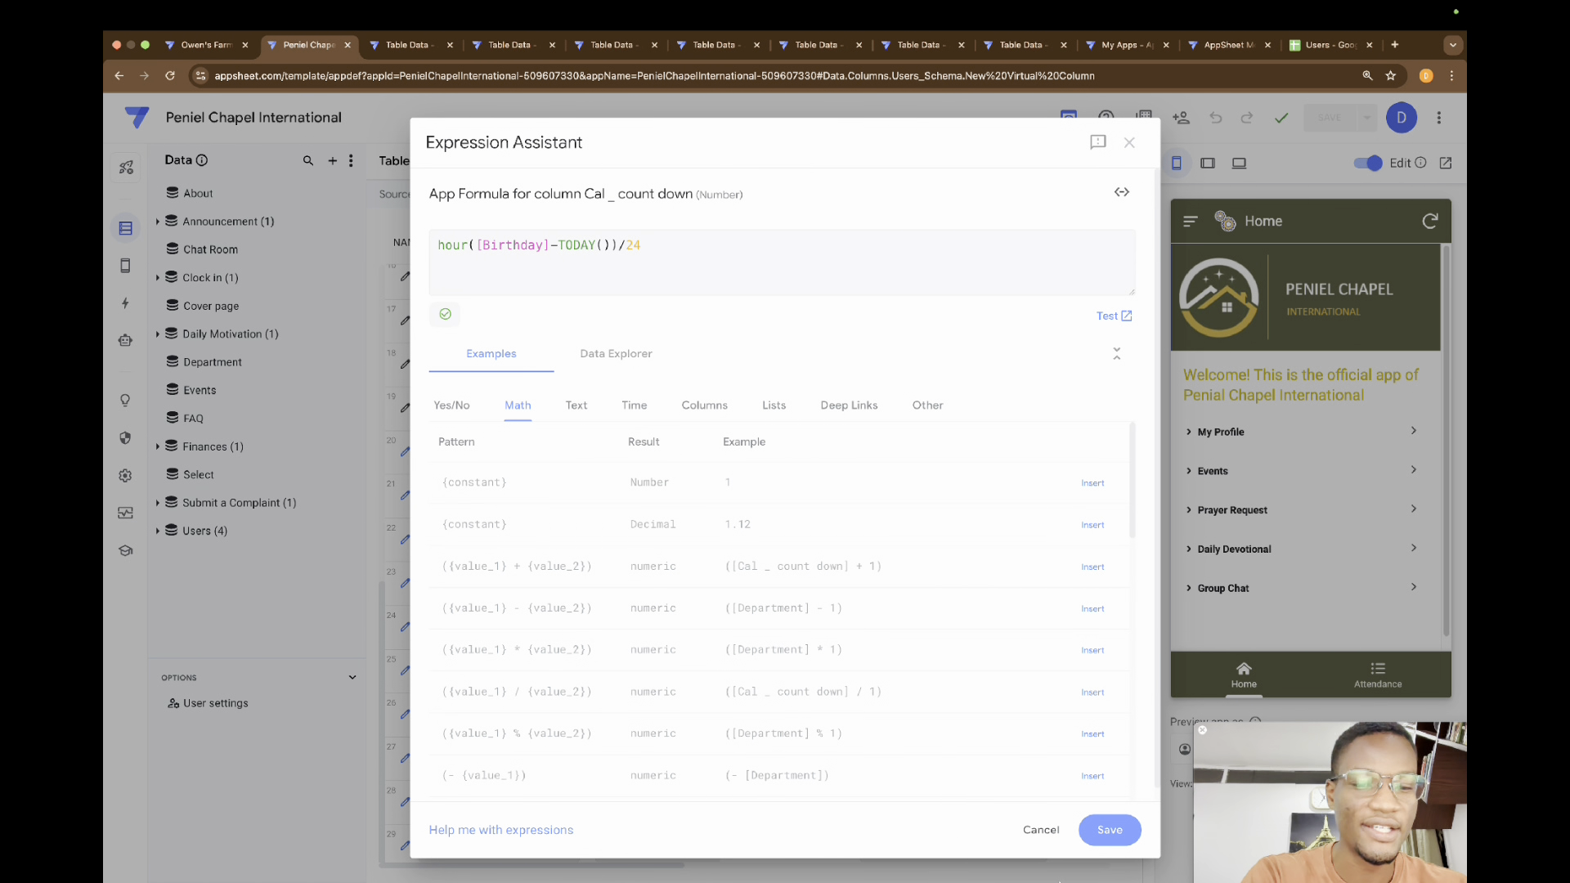
click(1113, 830)
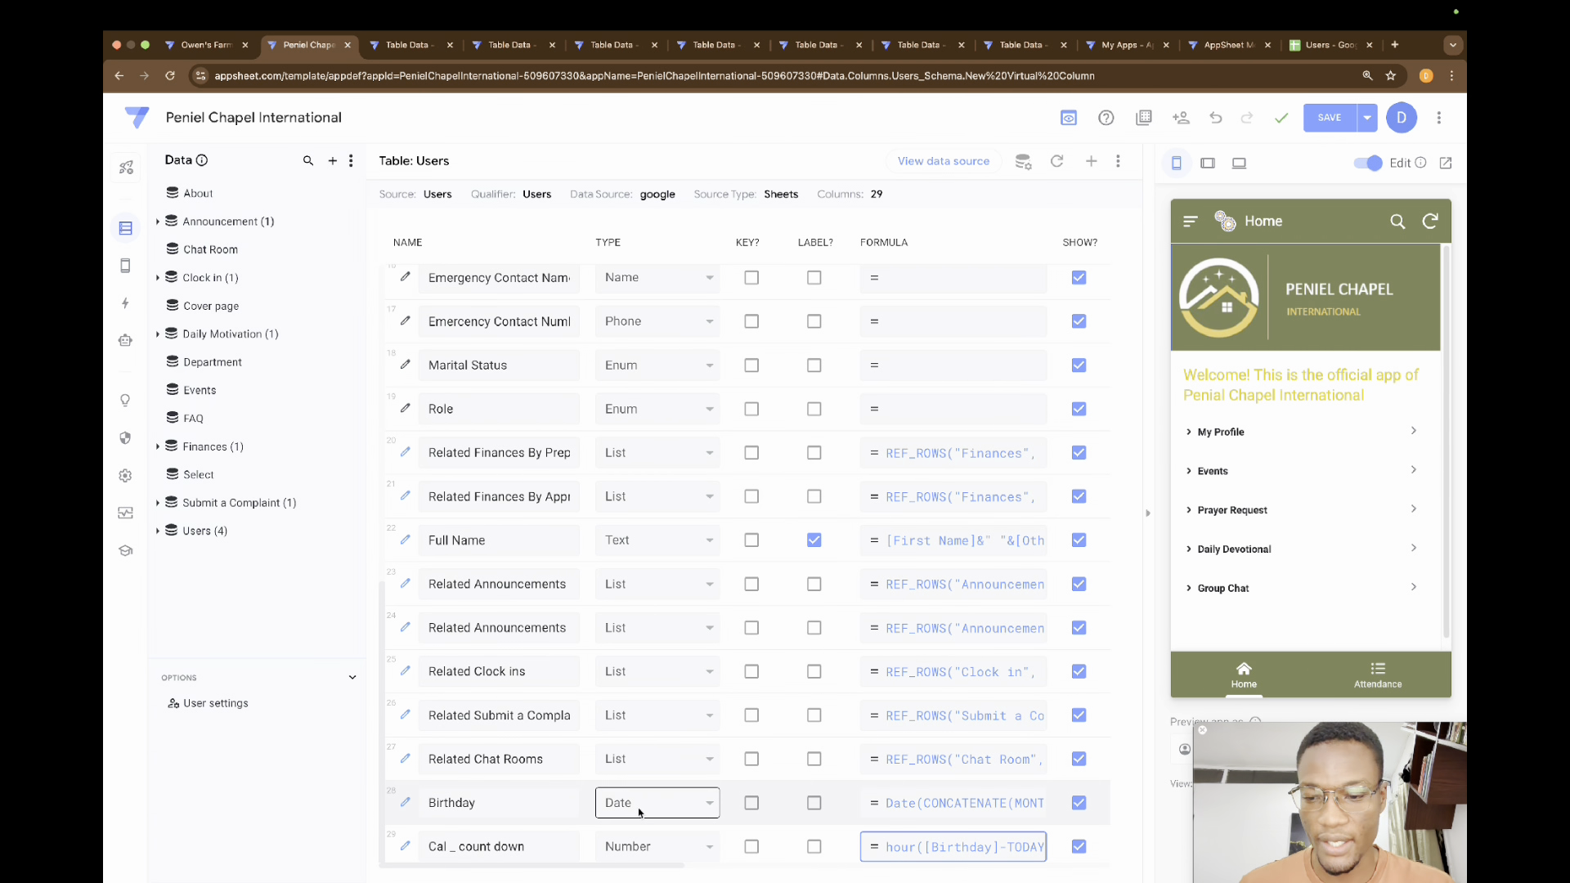
Step: Add a new virtual column to the Users table and name it Count Down
click(1091, 161)
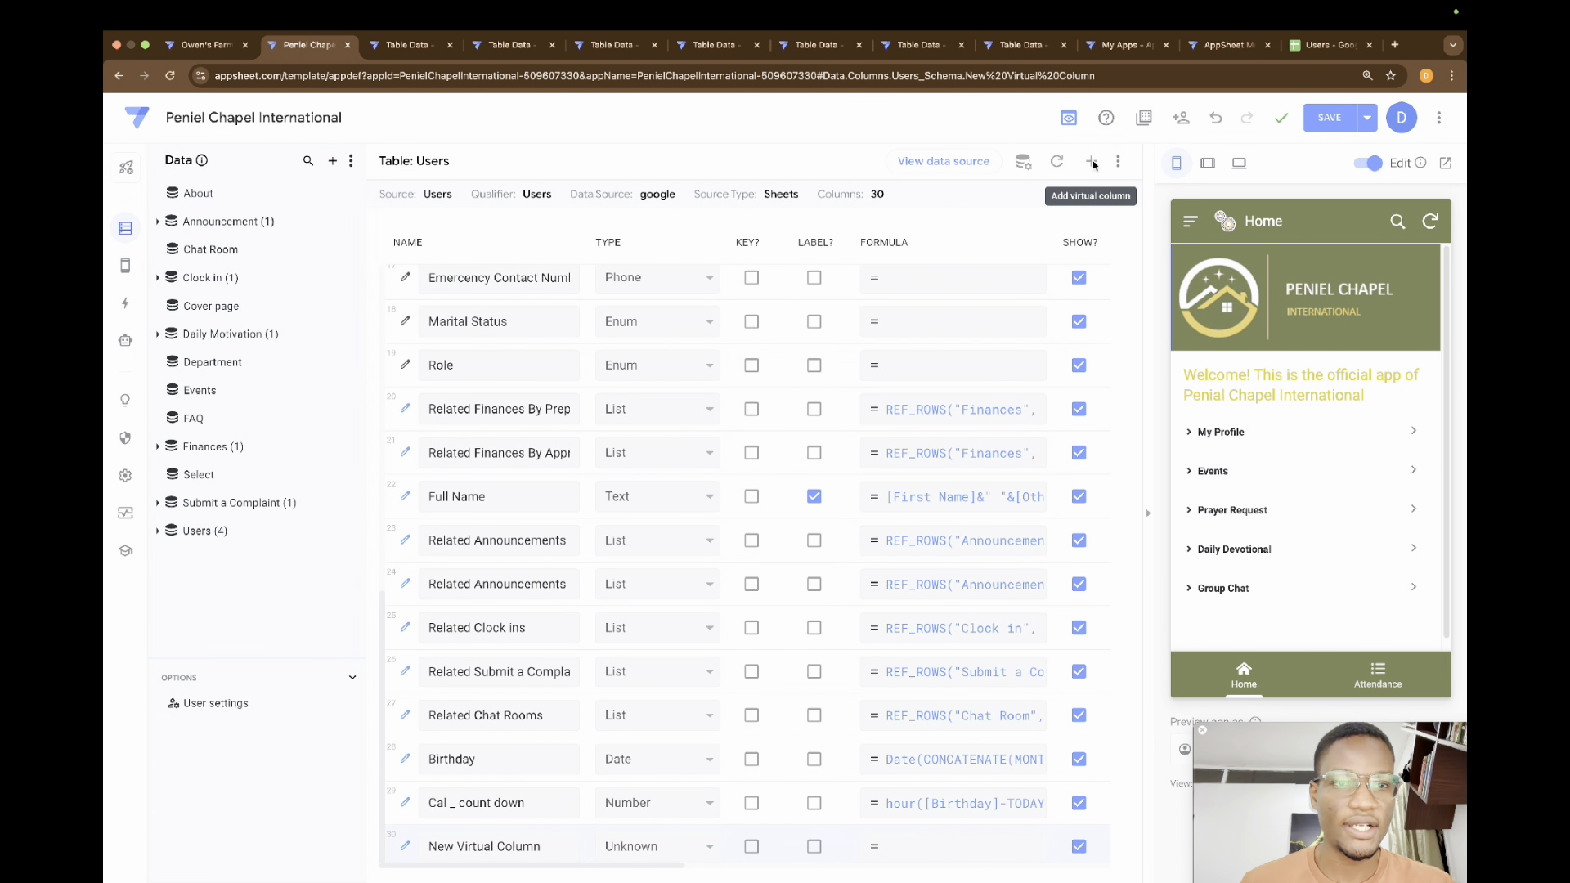
click(896, 246)
key(super+a)
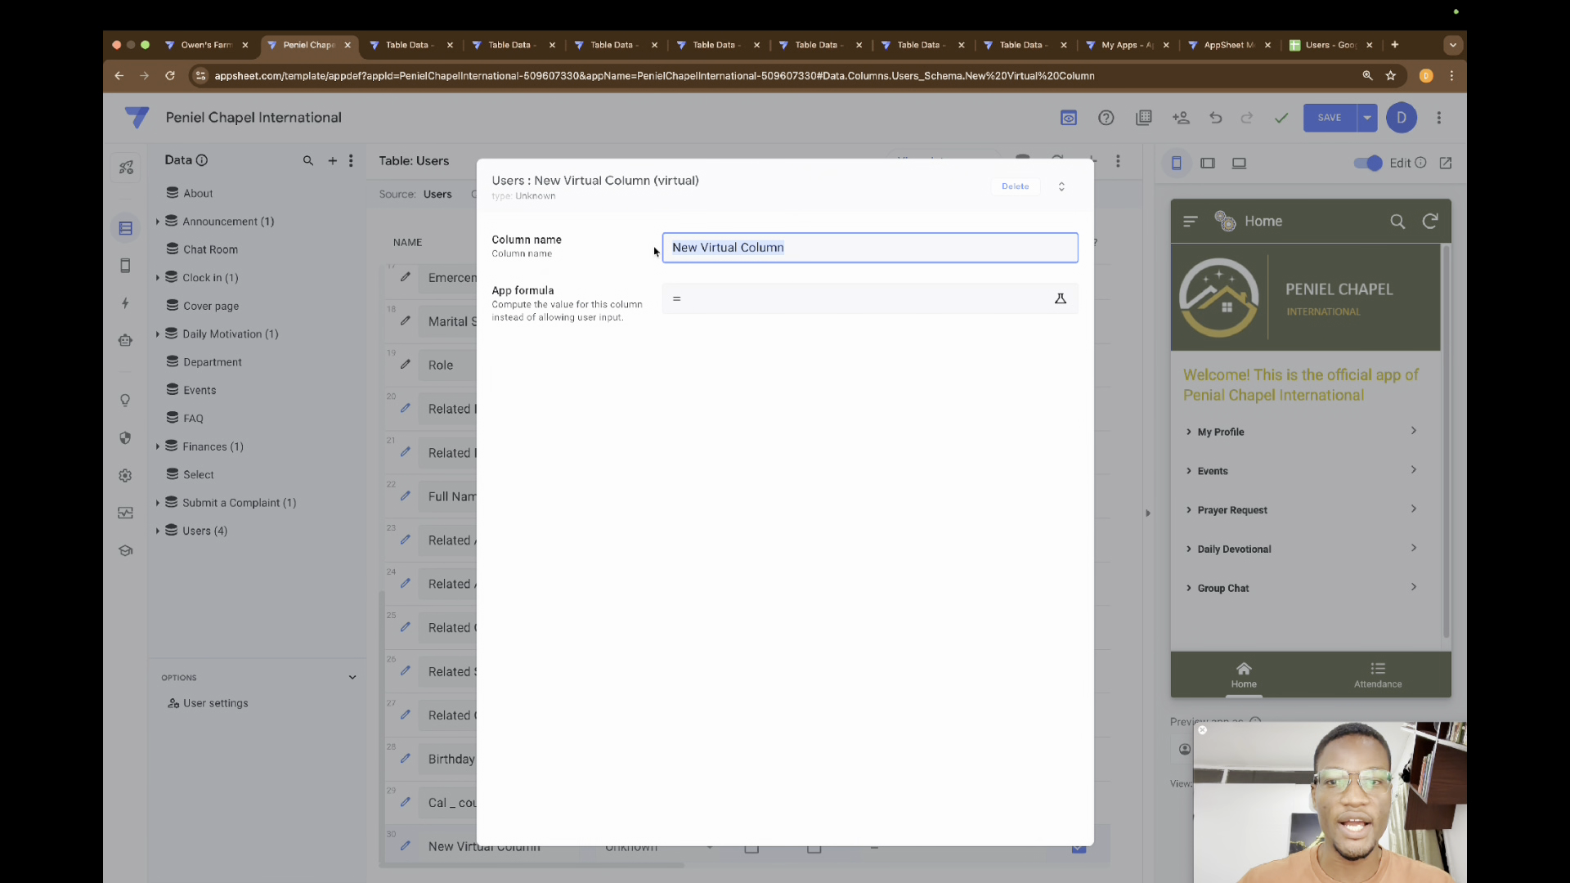
key(BackSpace)
text(count)
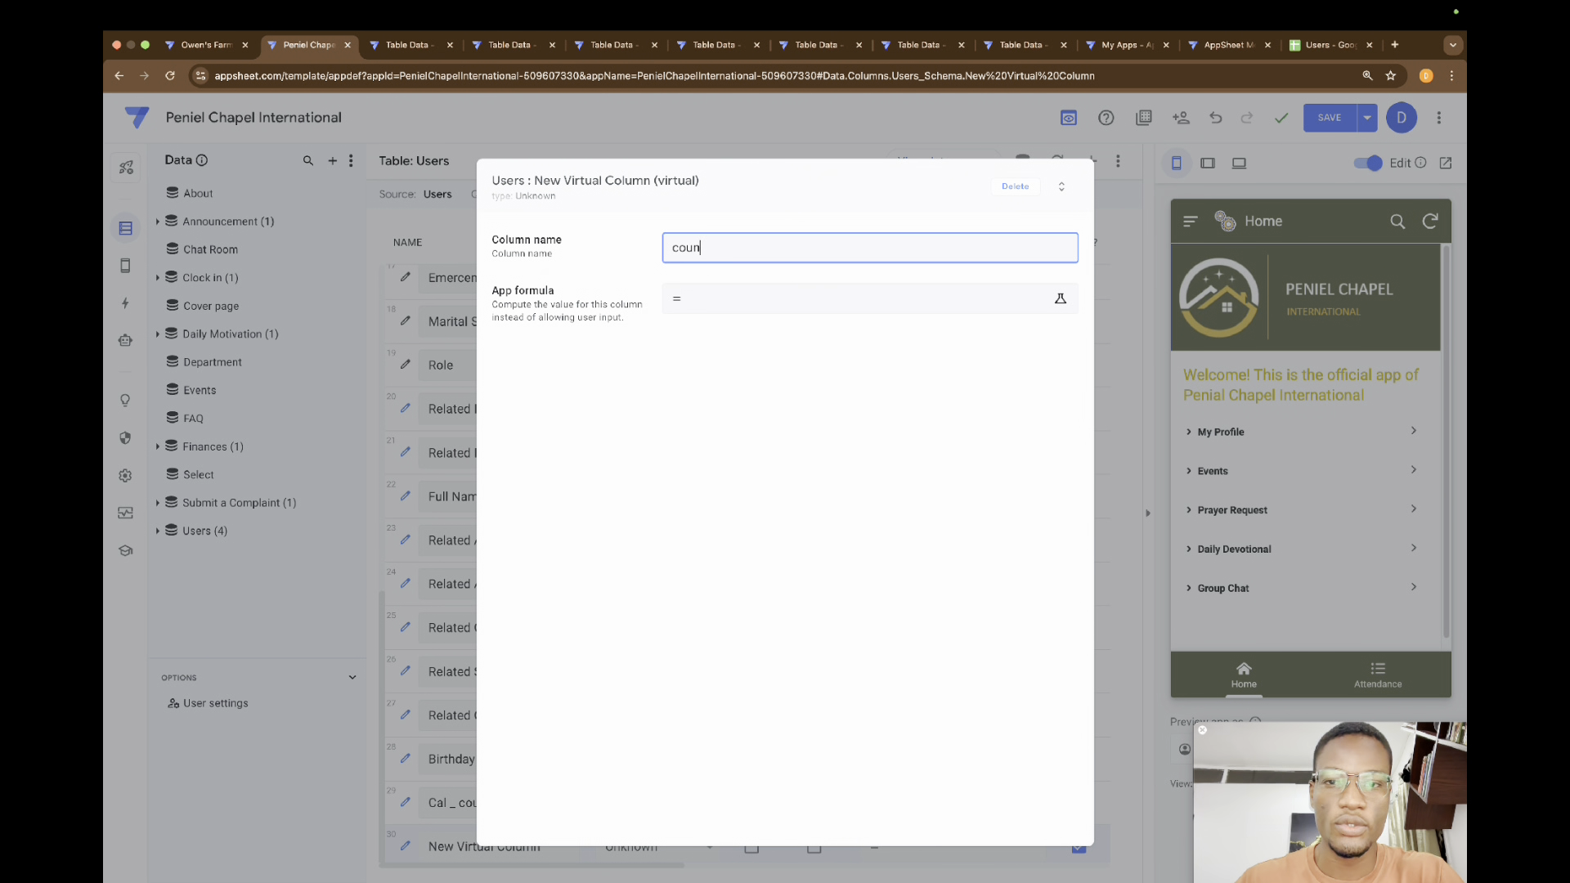
key(BackSpace)
key(BackSpace)
key(BackSpace)
key(BackSpace)
key(BackSpace)
text(Count Di)
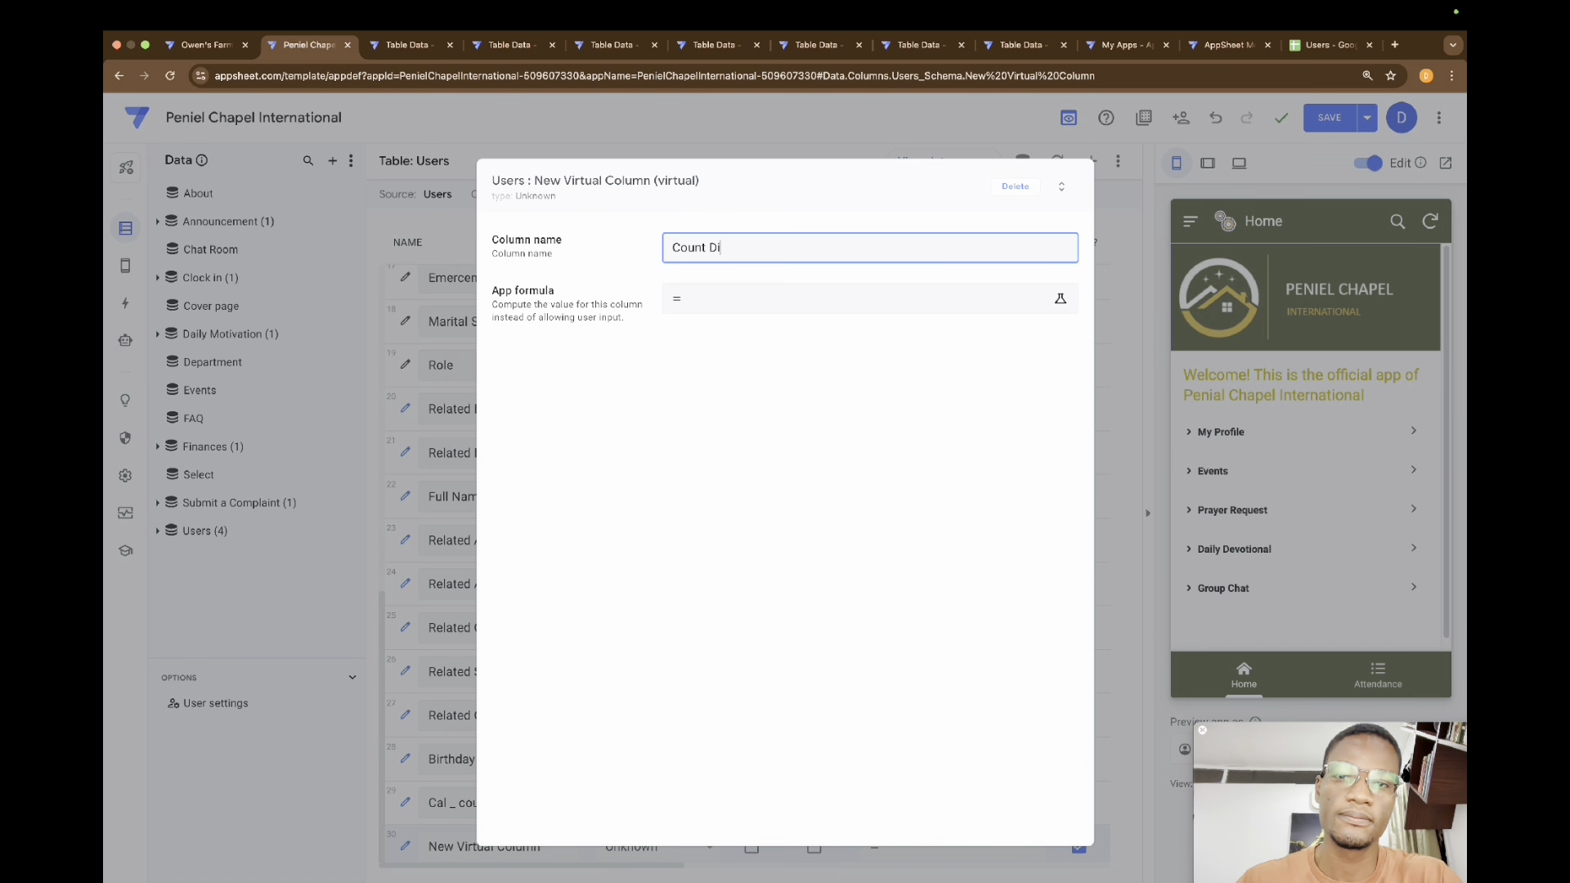
key(BackSpace)
text(own)
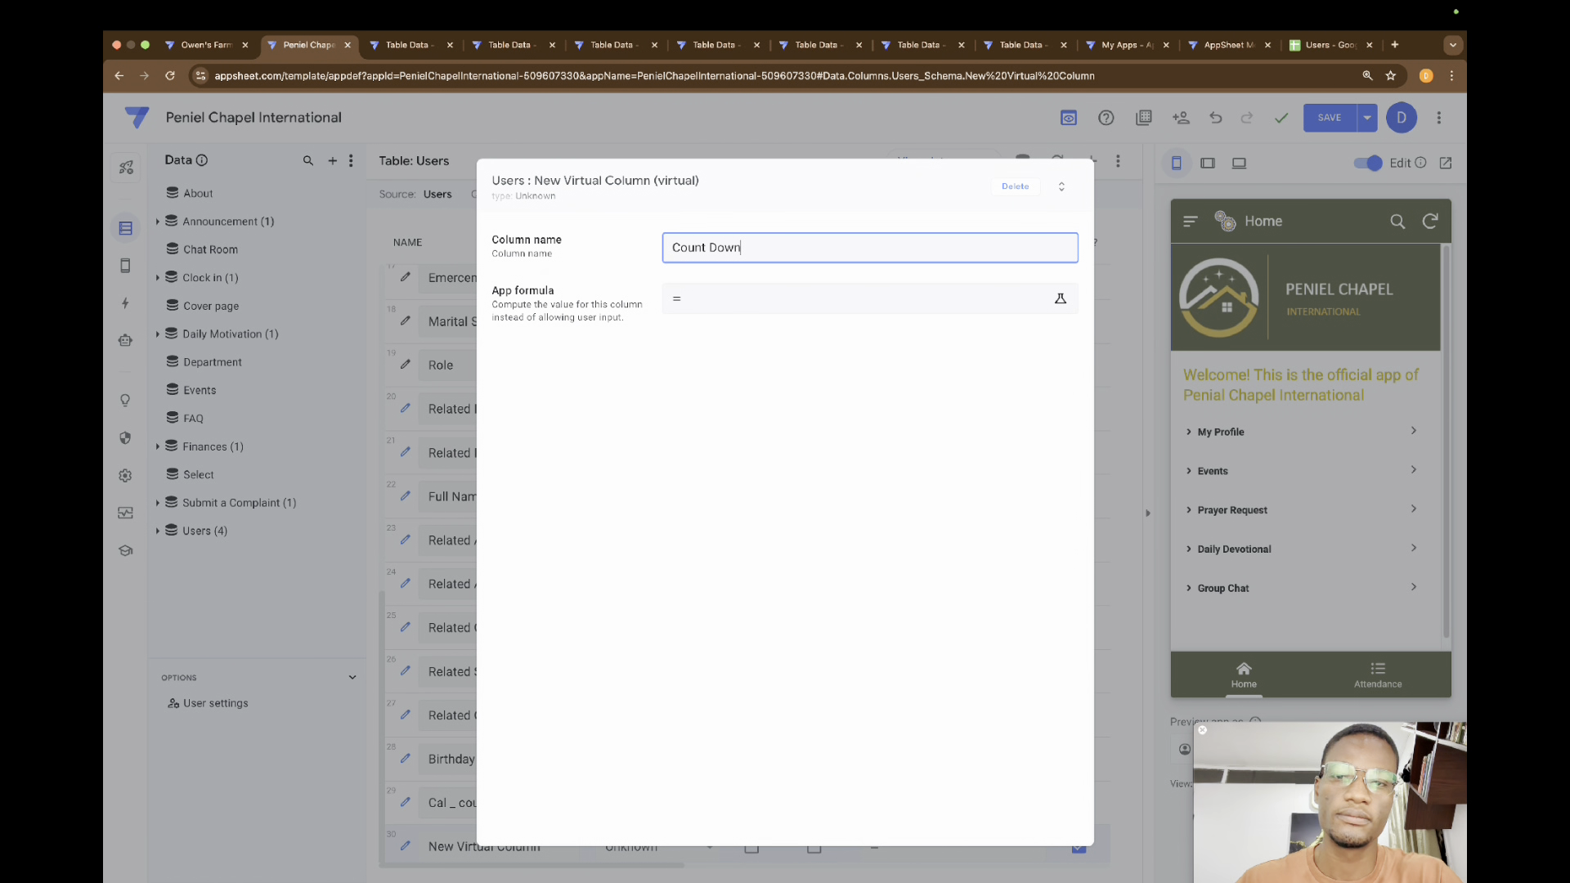
Step: Begin the Count Down app formula with an IF that returns "Over" when [Cal _ count down]<0
click(697, 300)
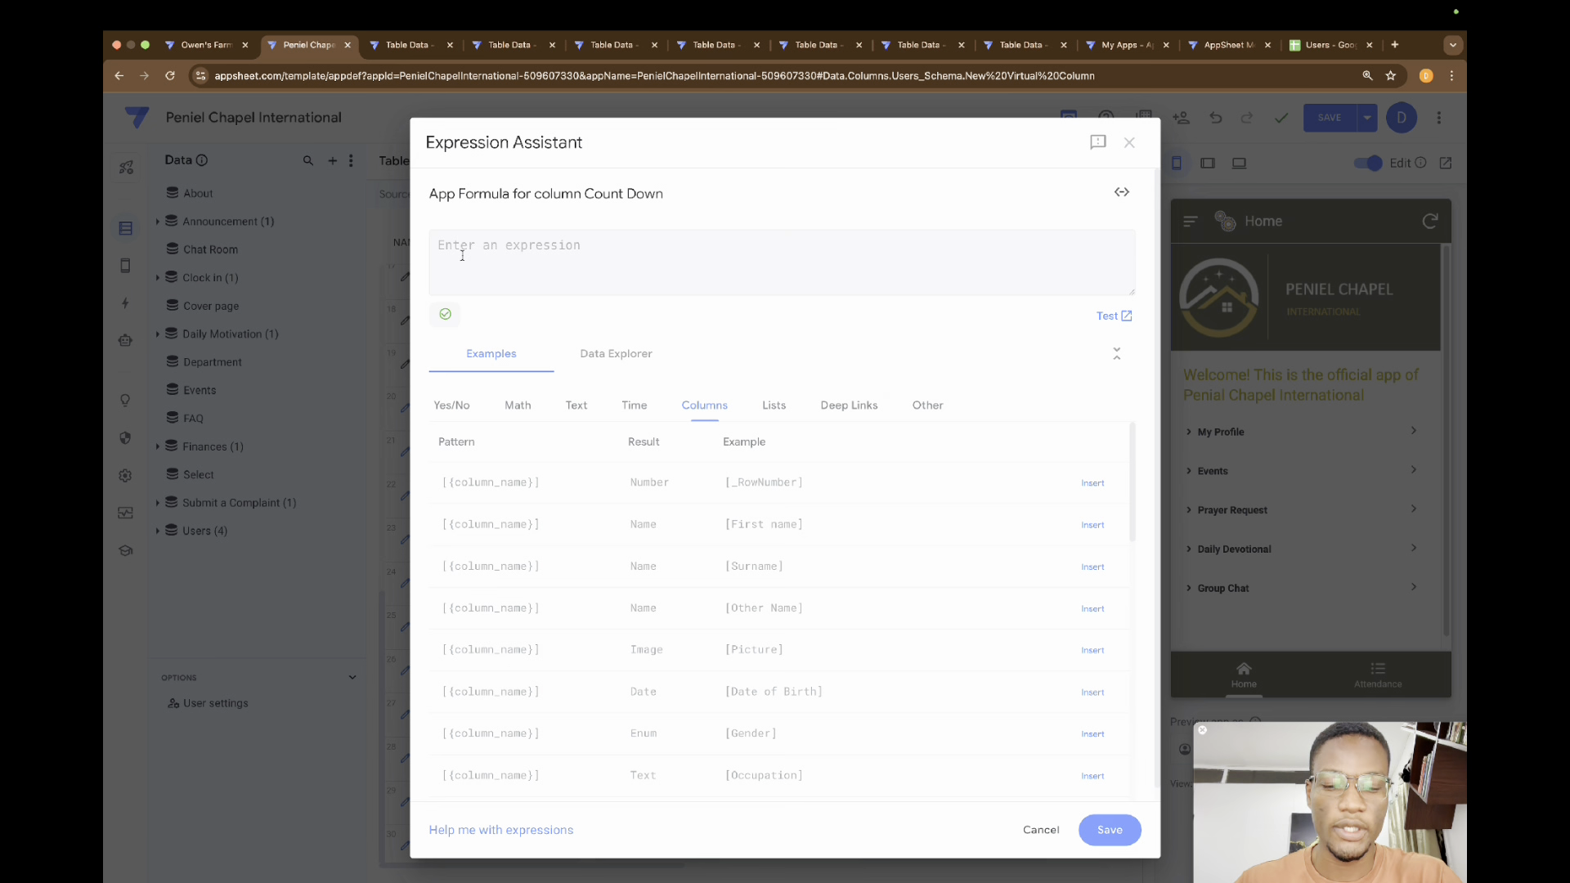
text(if()
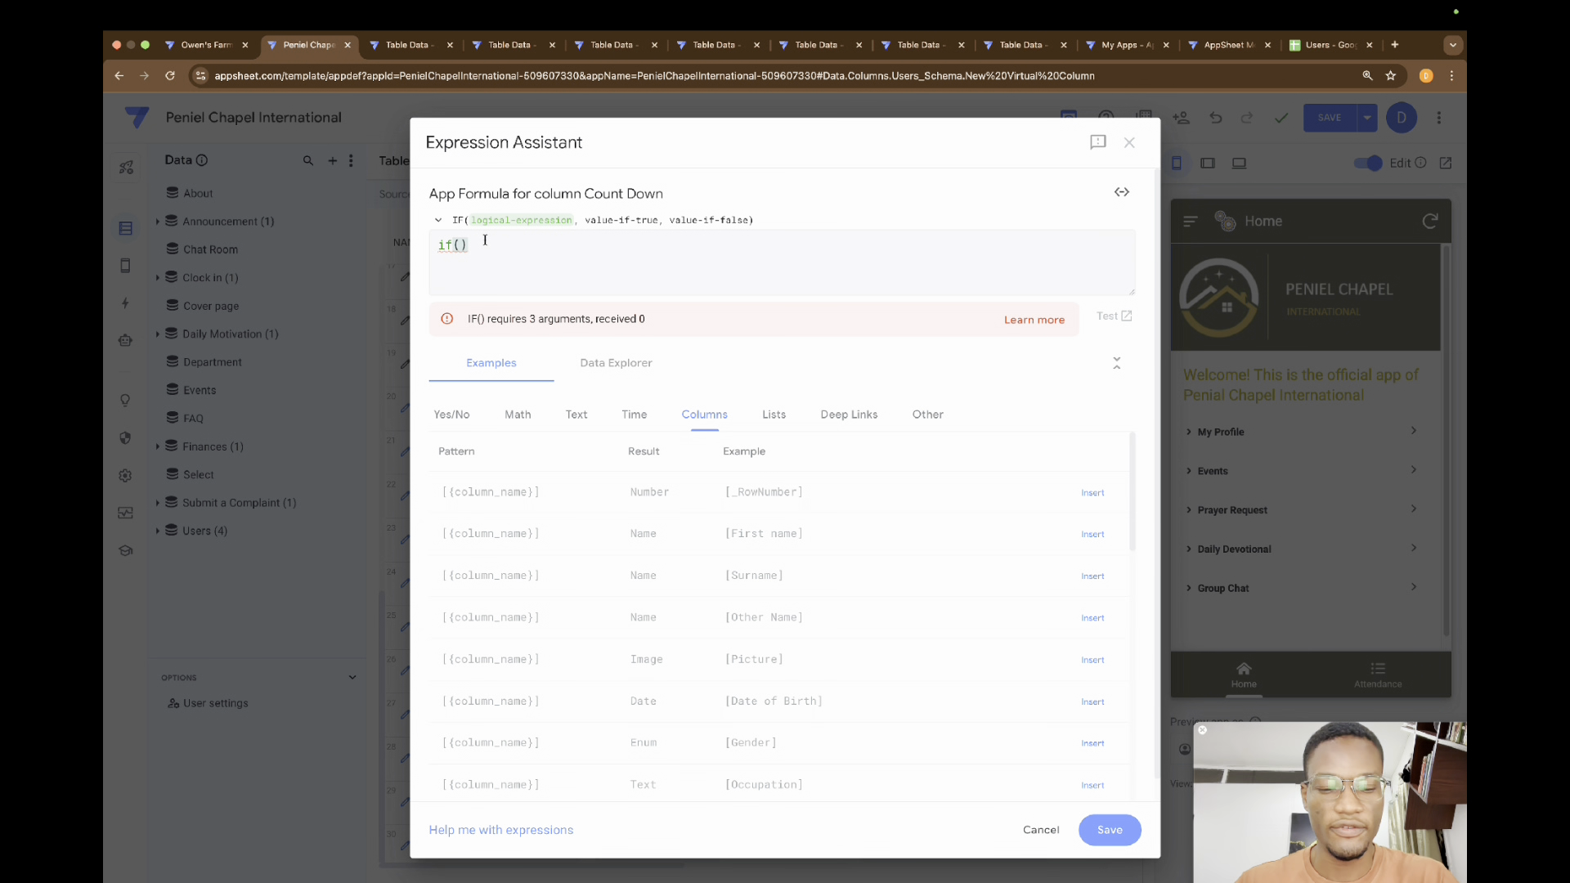
text([cou)
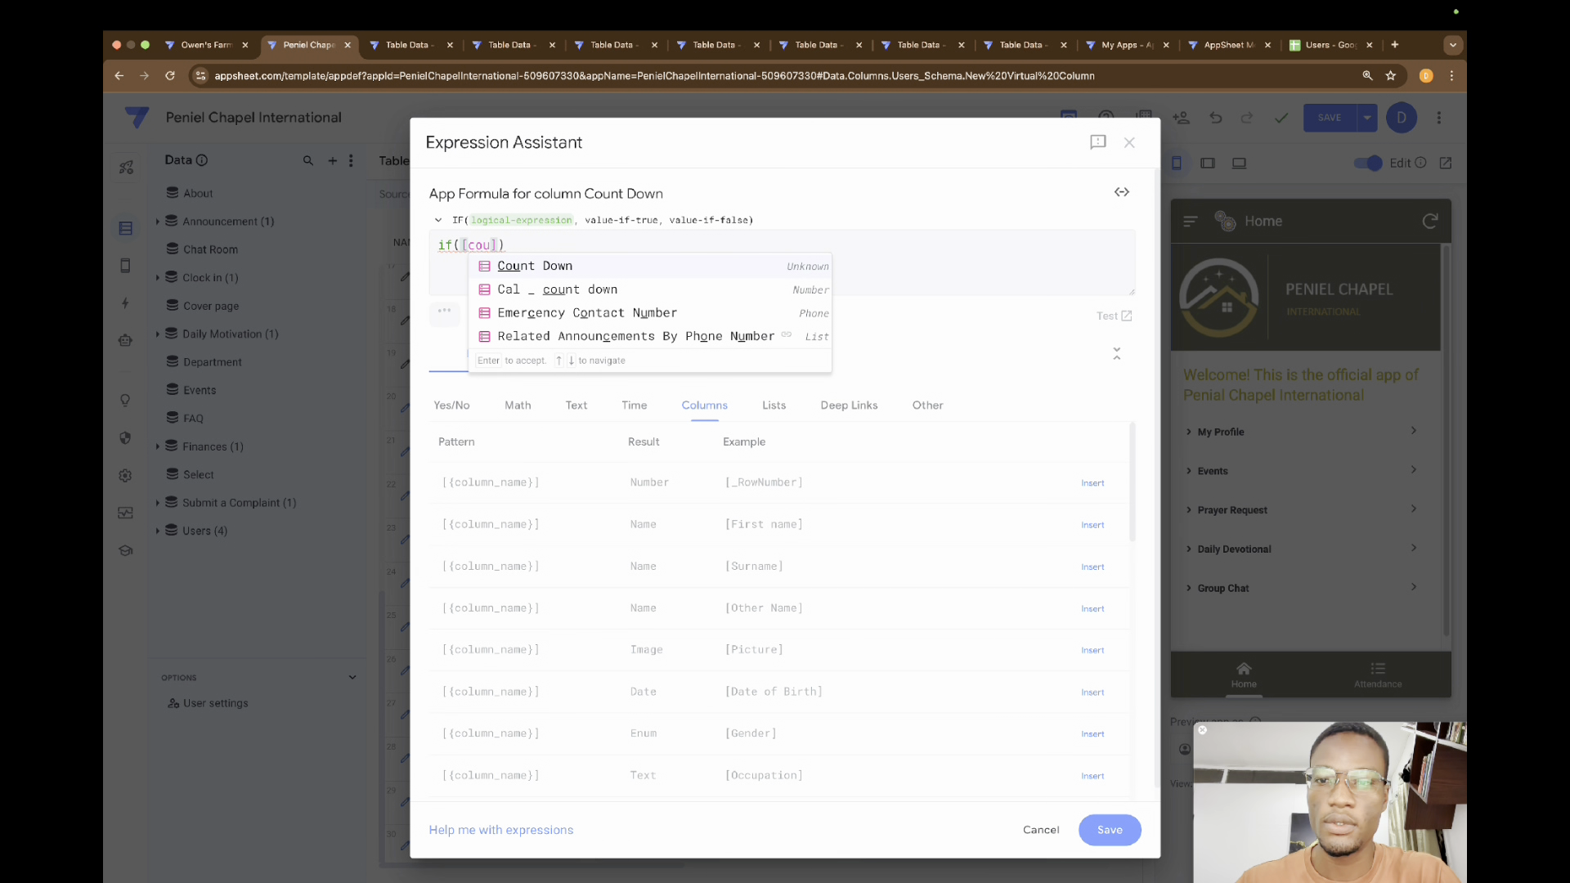
key(Down)
key(Return)
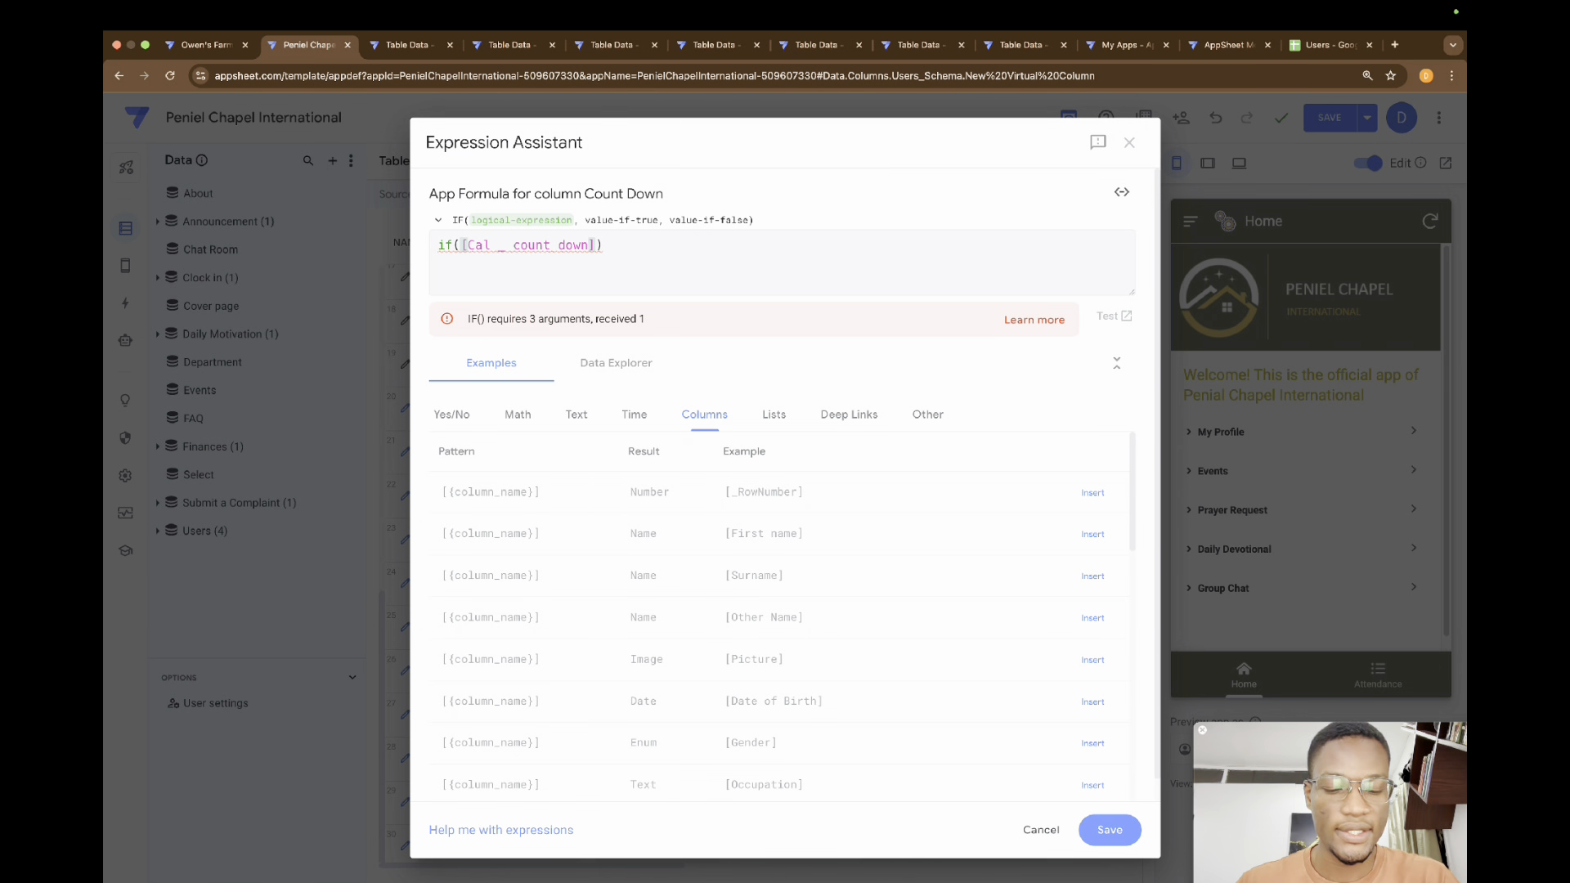
text(<0,)
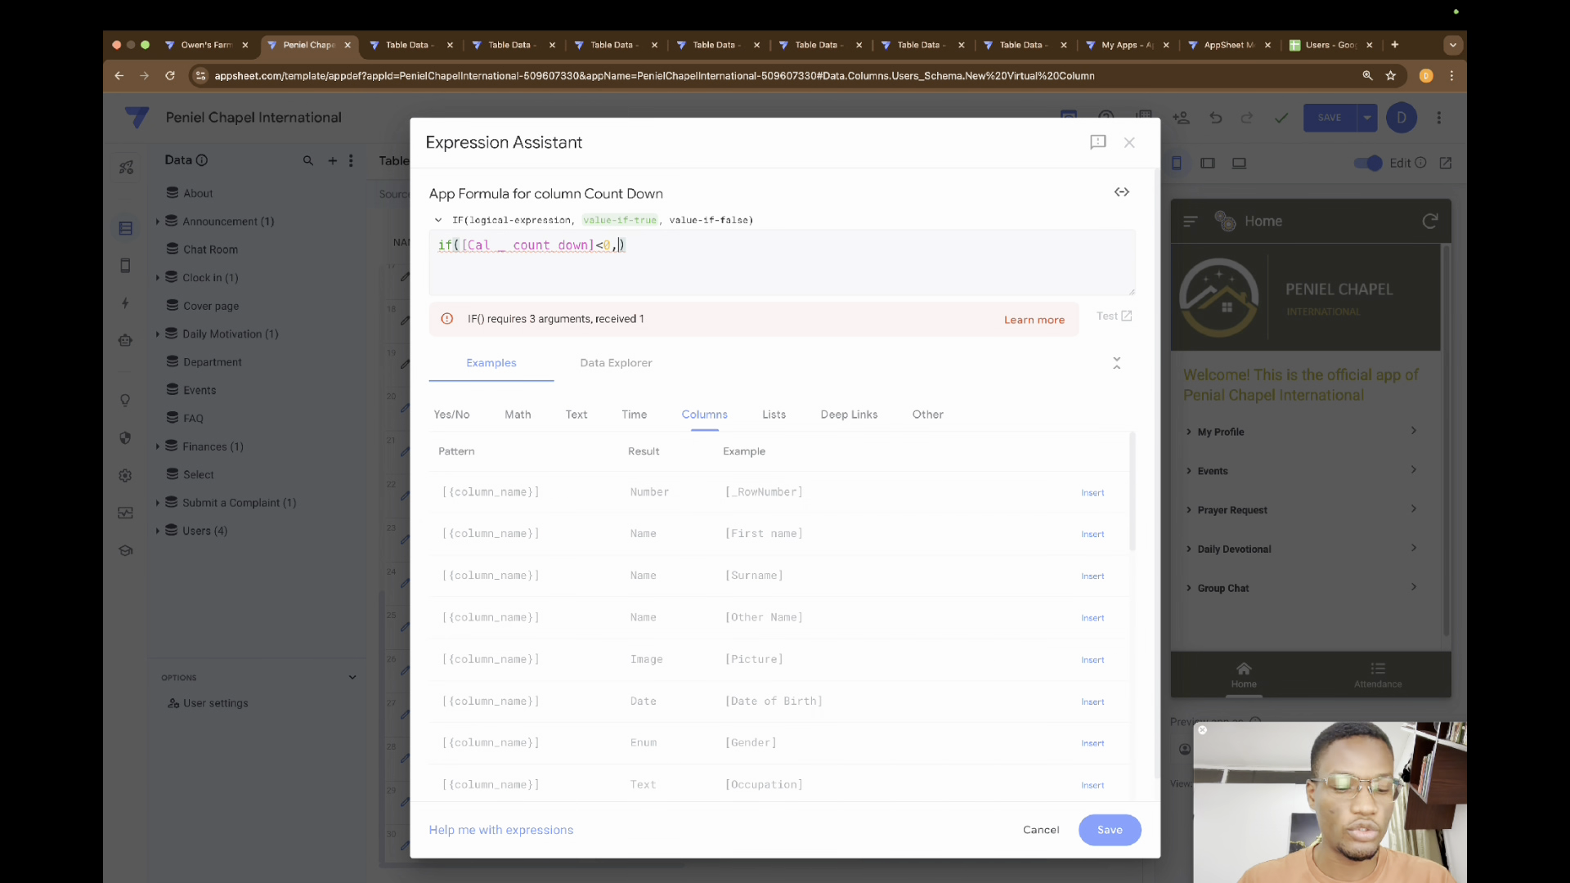
text("Ov)
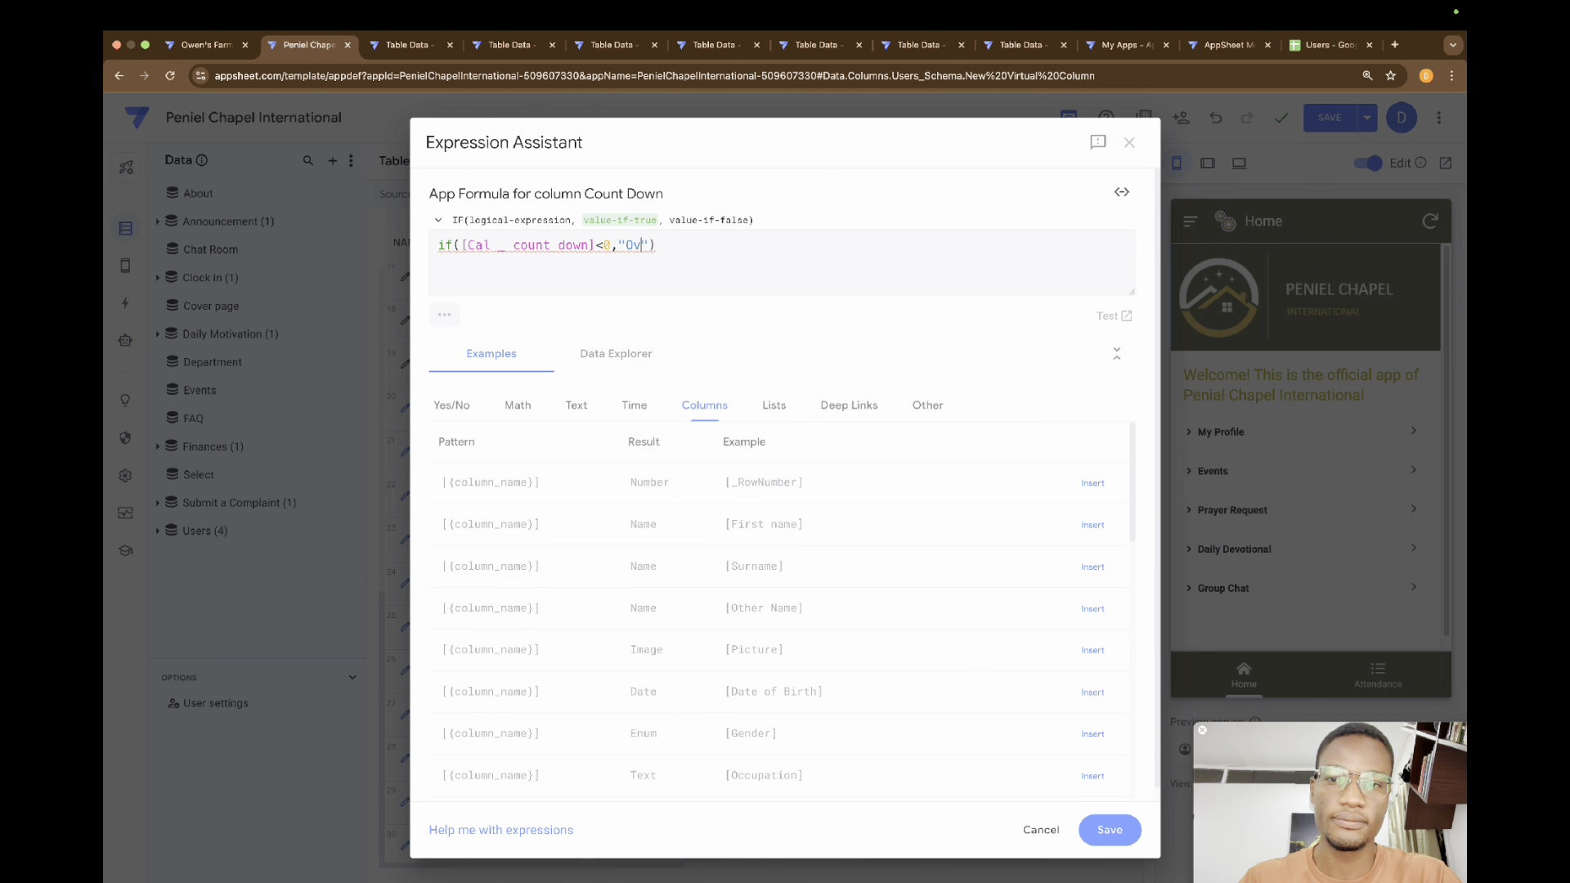
text(er")
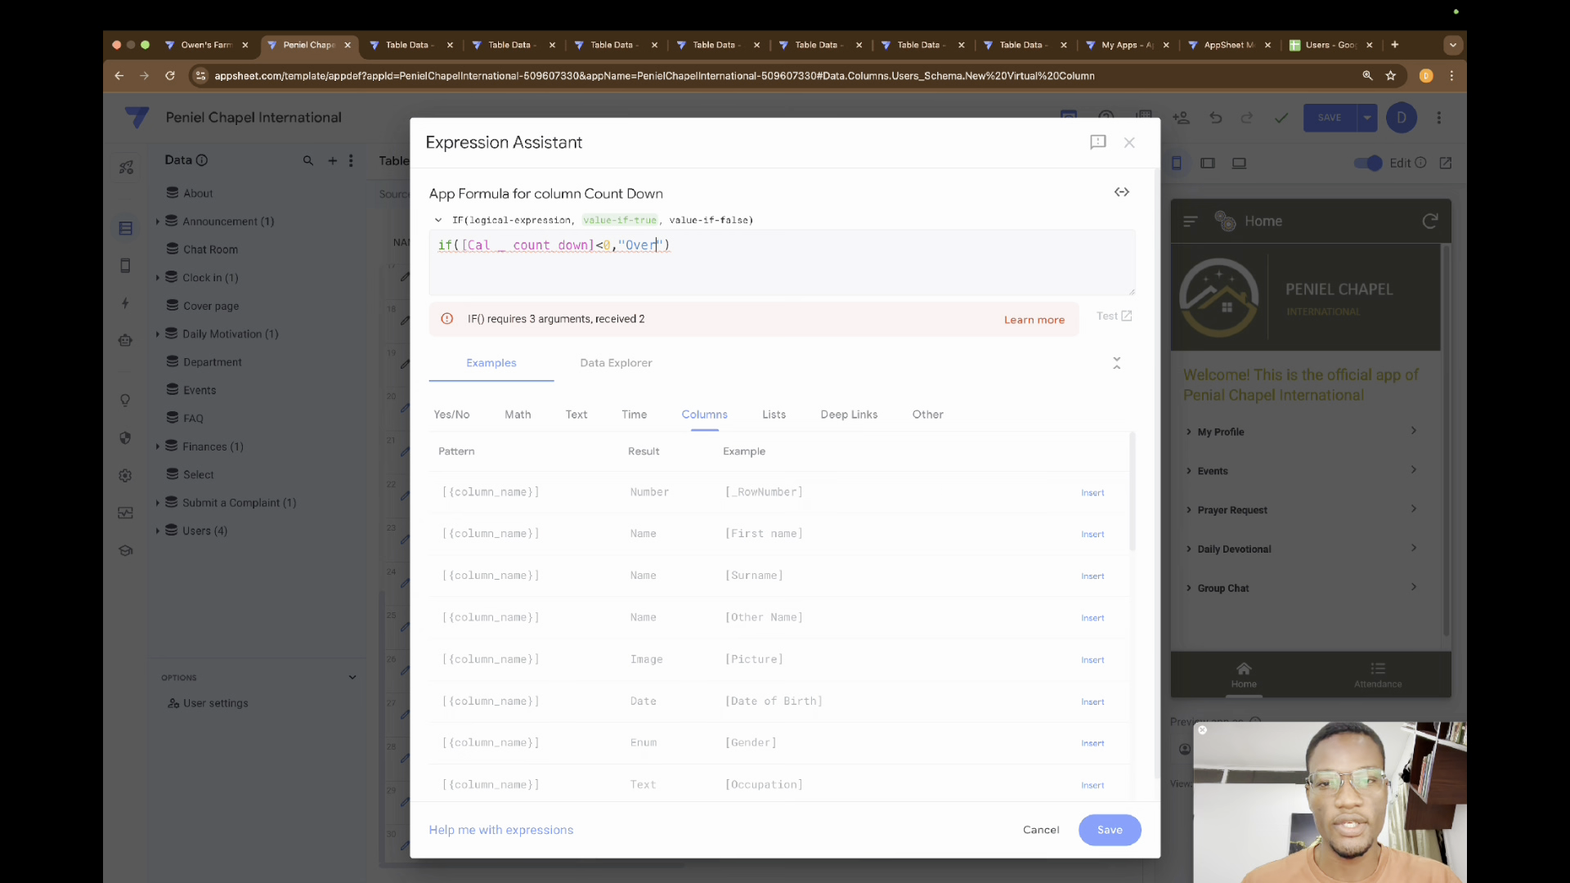
text(,)
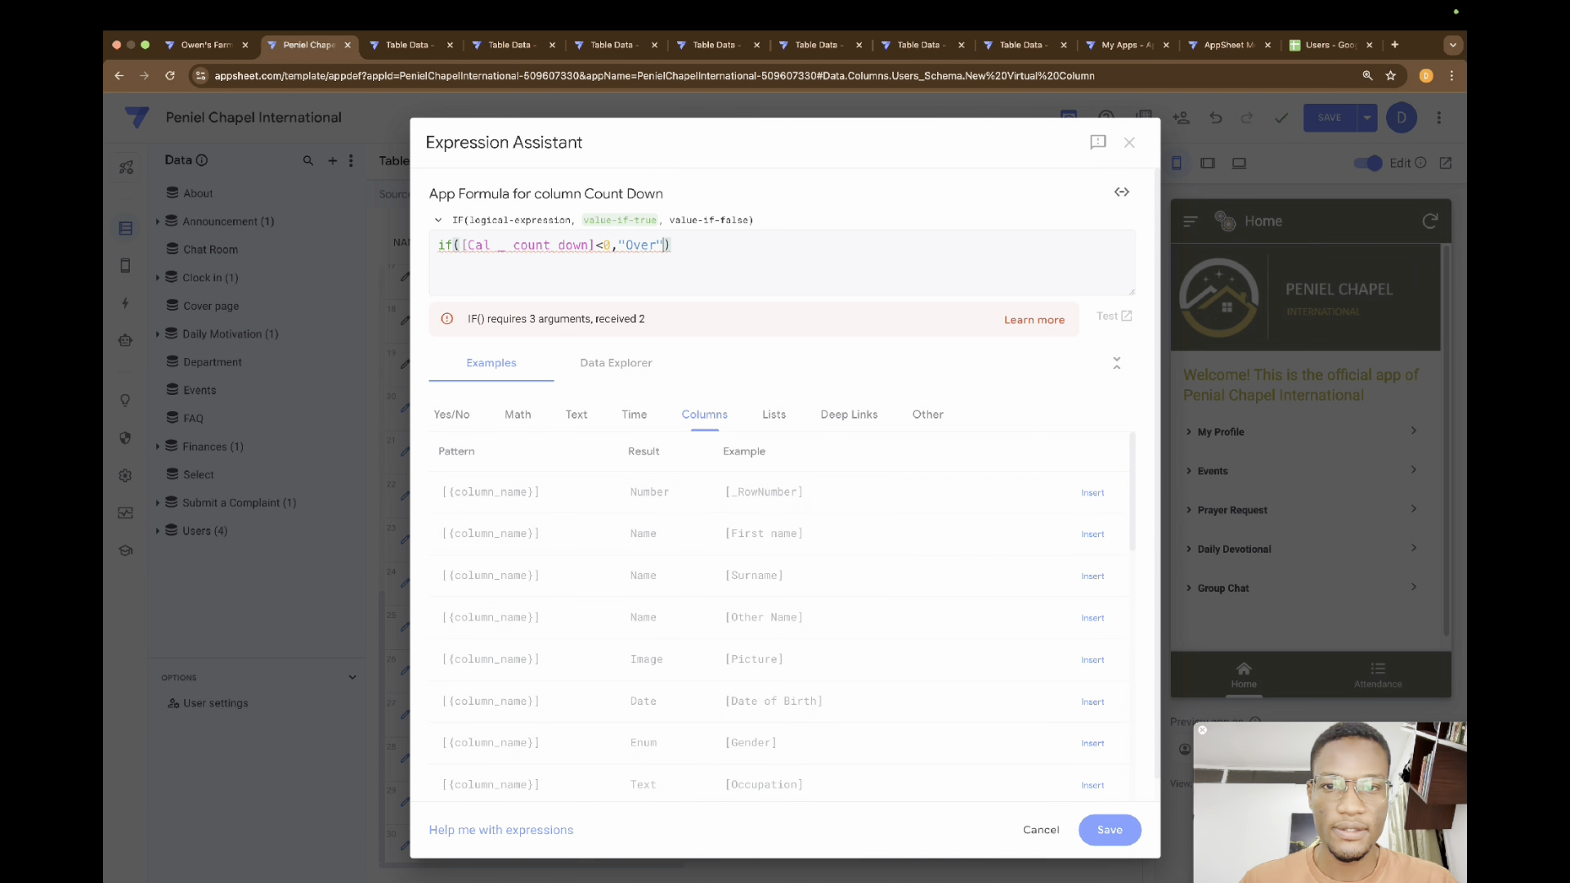
Step: Nest an IF as the false value that returns "Today" when [Cal _ count down]=0
text(IF)
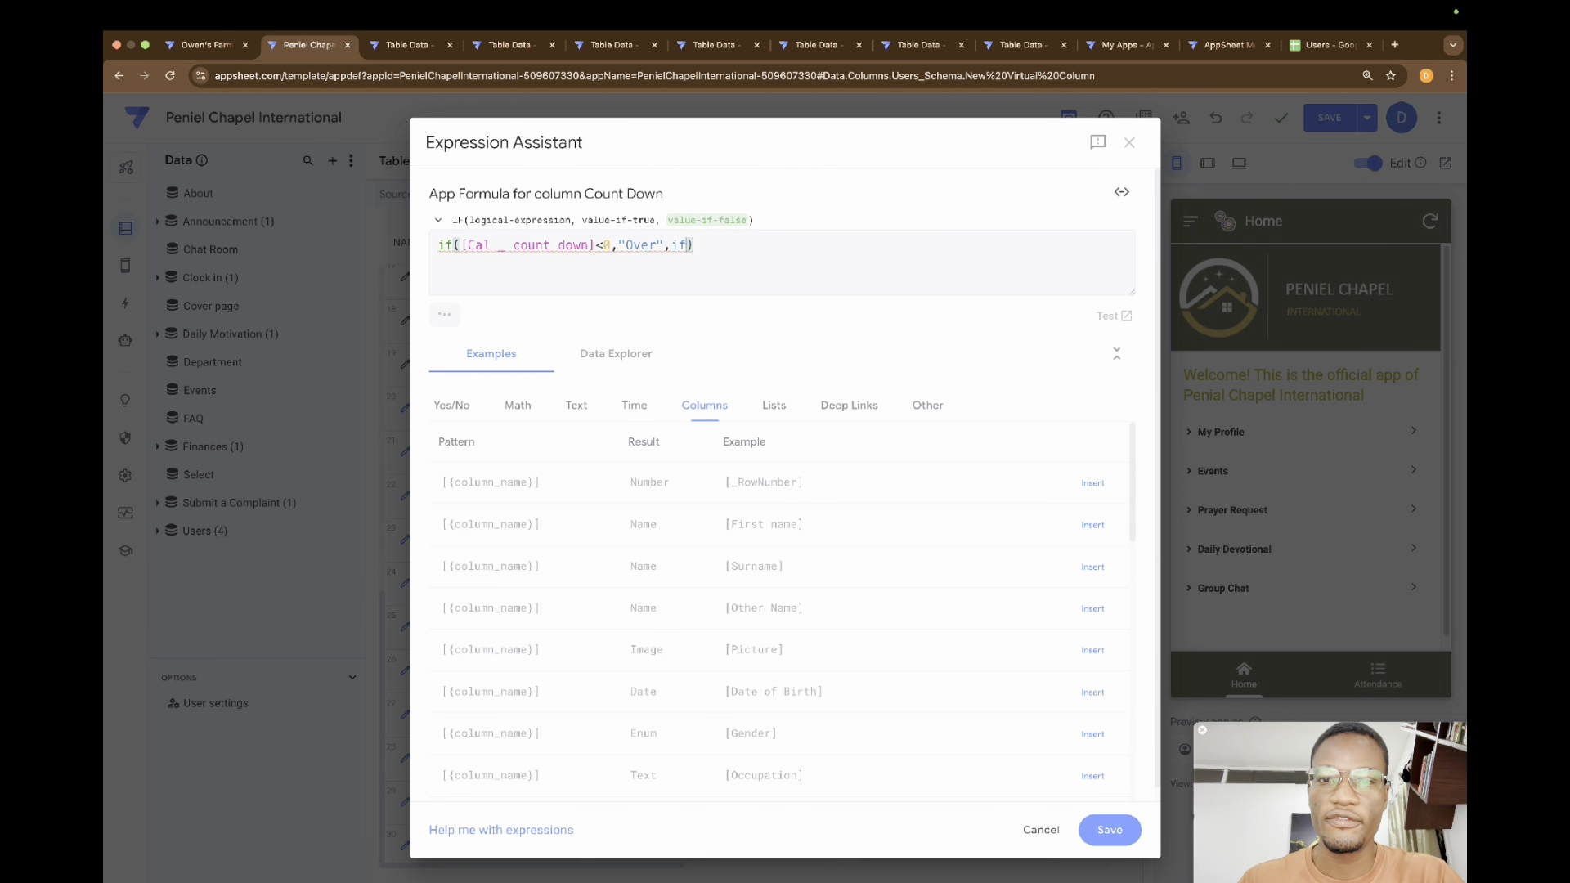
key(Return)
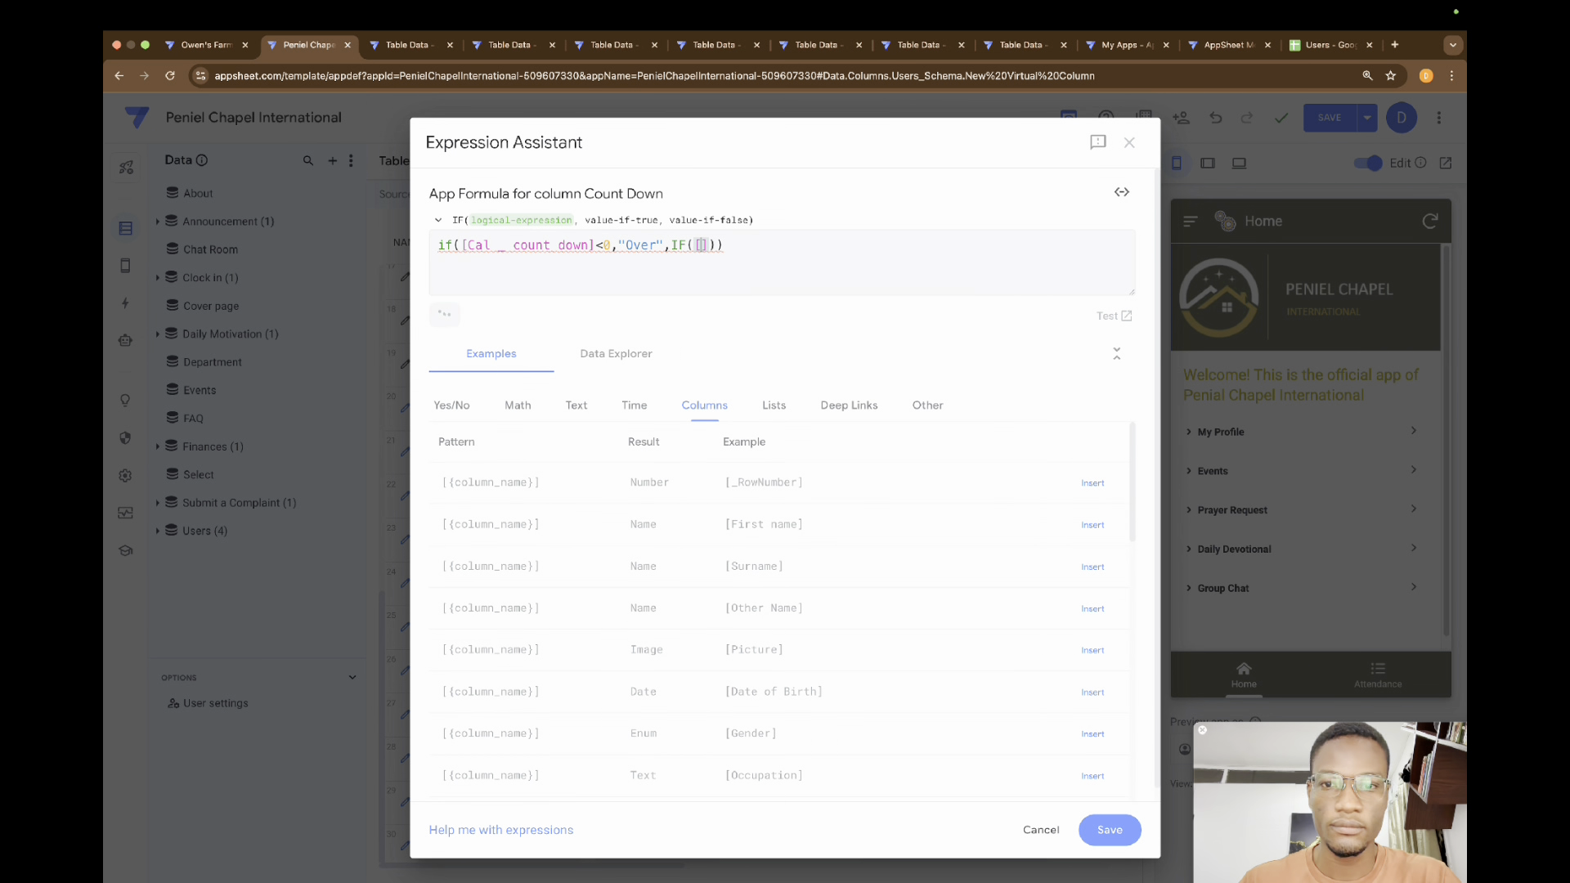
text([)
key(Return)
text(=)
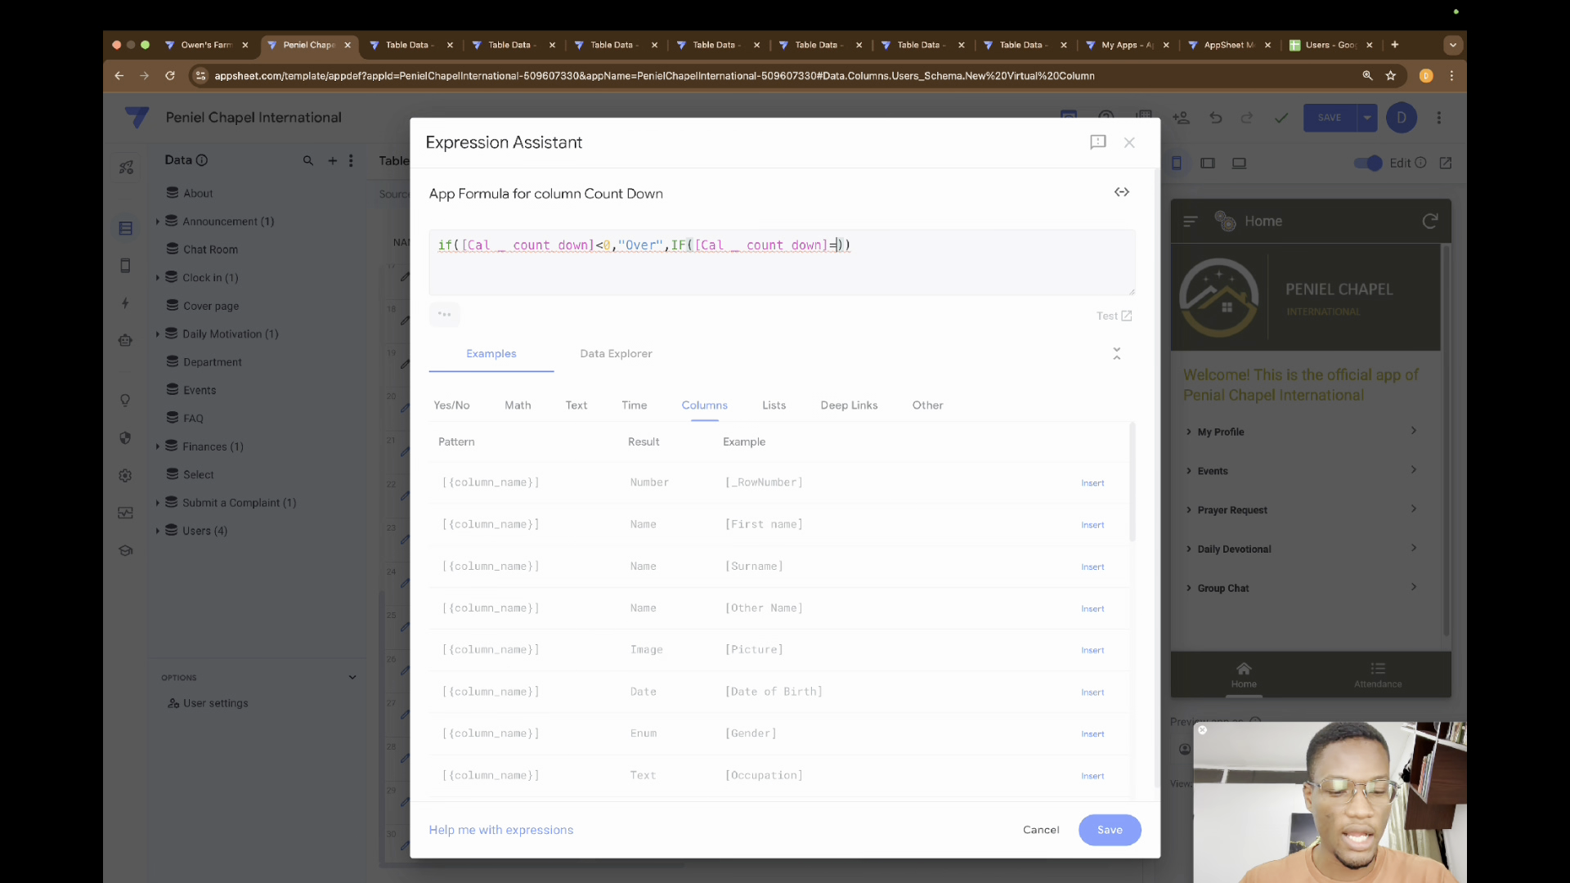
text(0,)
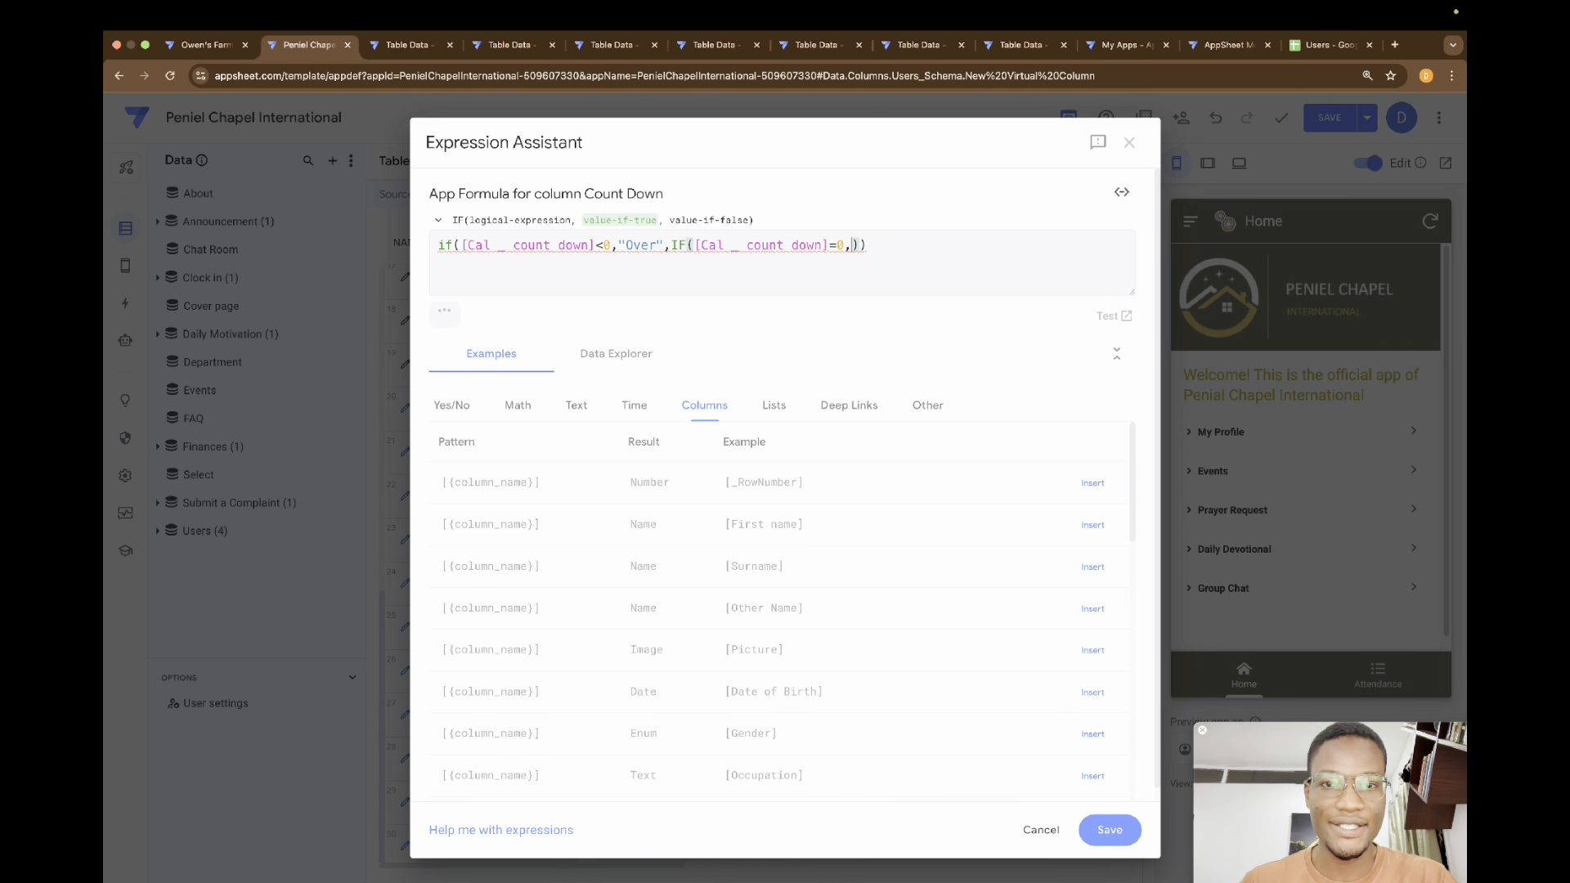
text(")
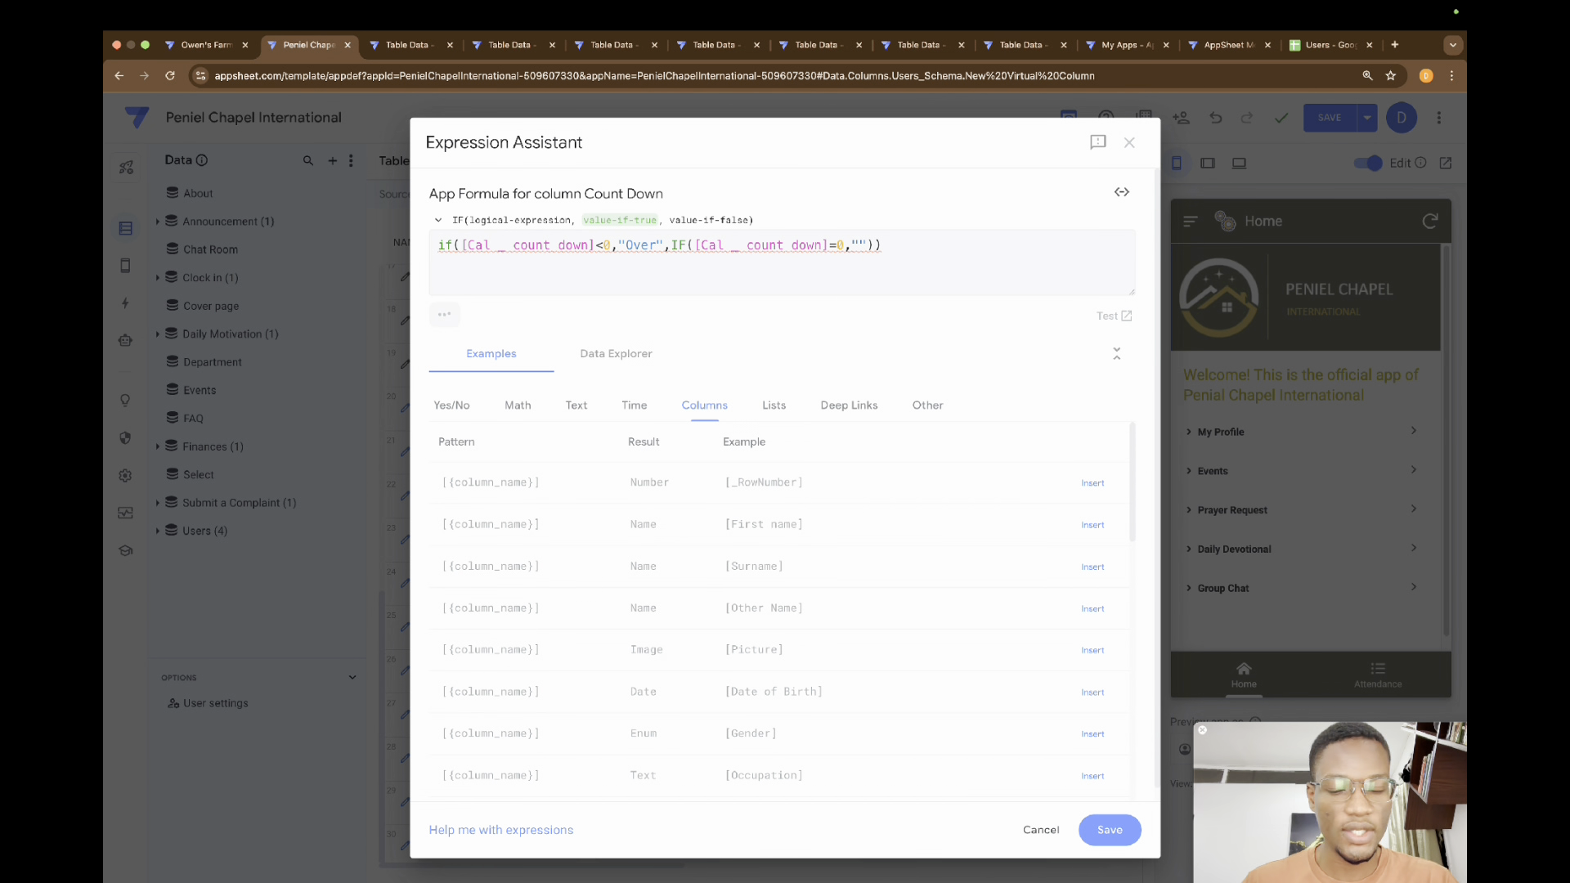
text(Today)
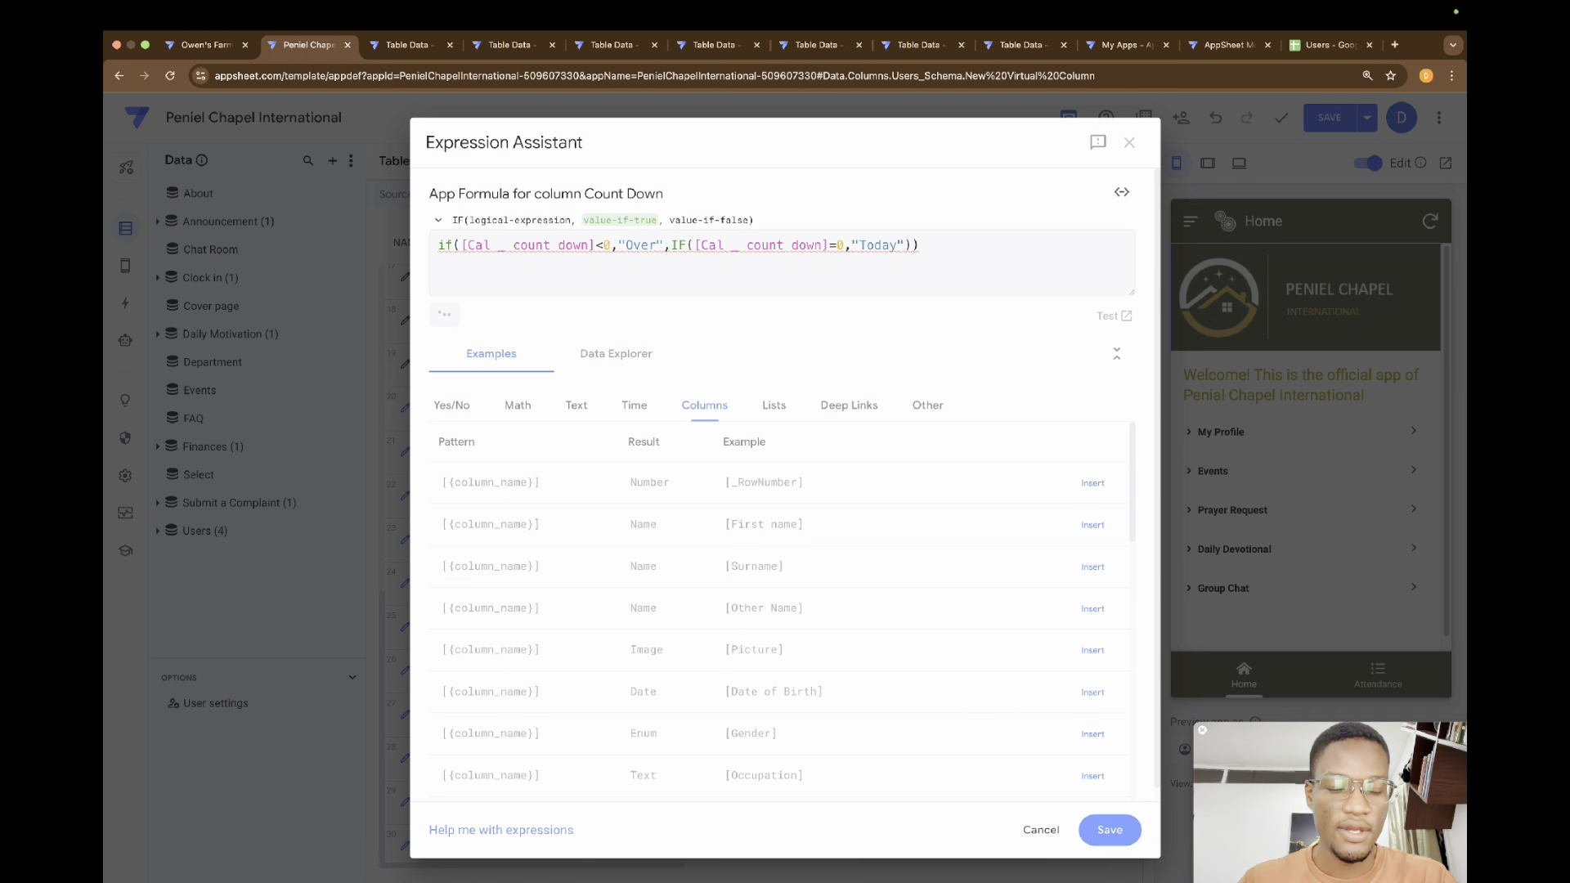
Step: Insert a birthday cake emoji and a party popper emoji before Today inside the formula's text
key(Left)
key(Left)
key(Left)
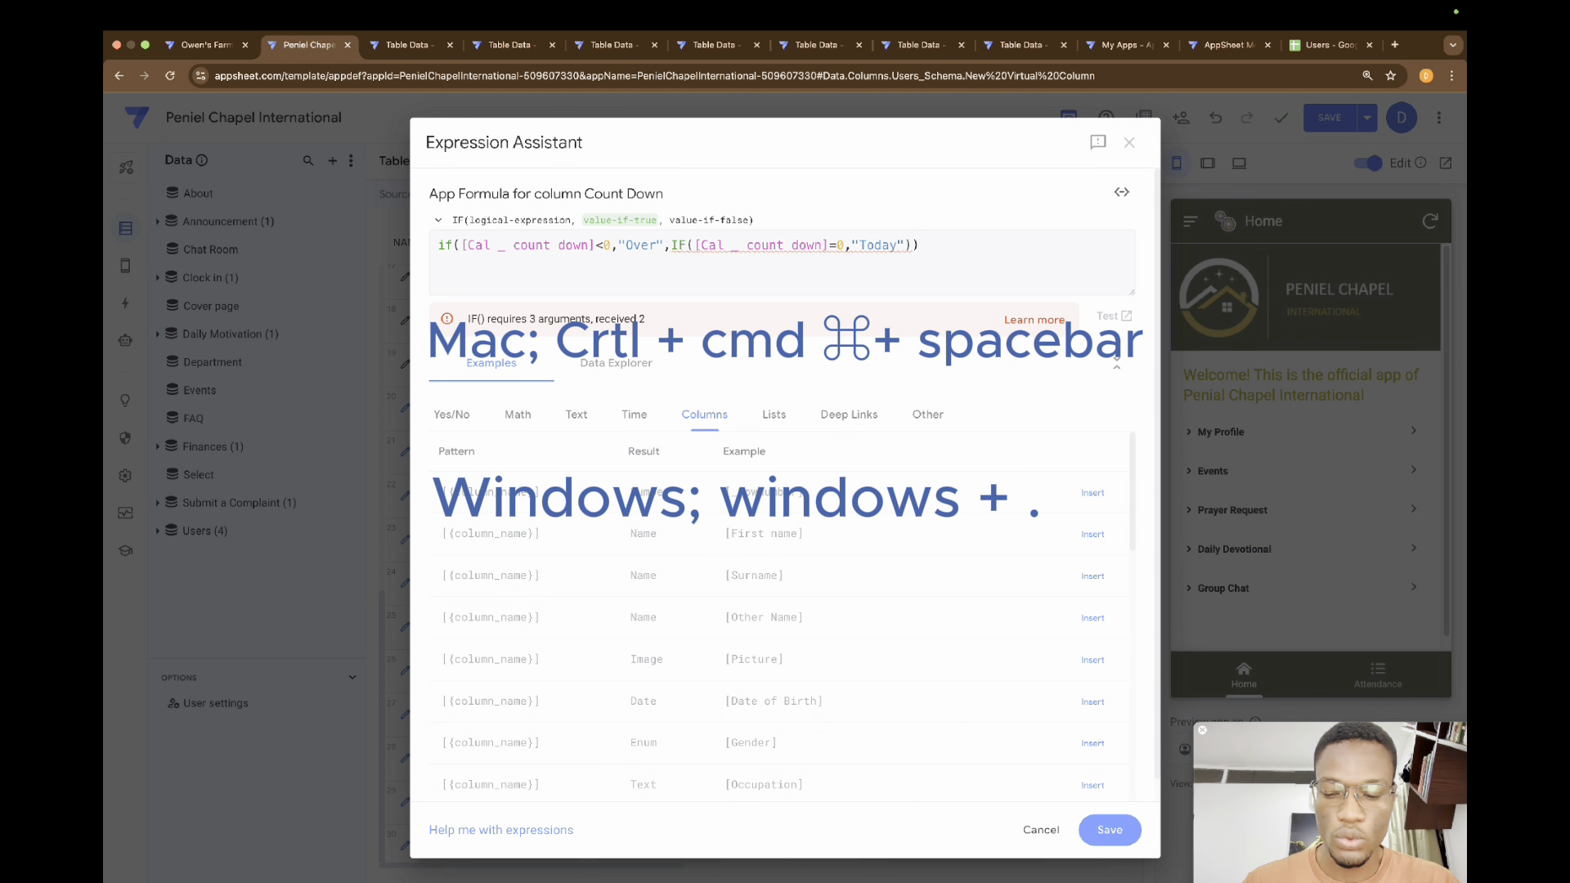
key(ctrl+super+space)
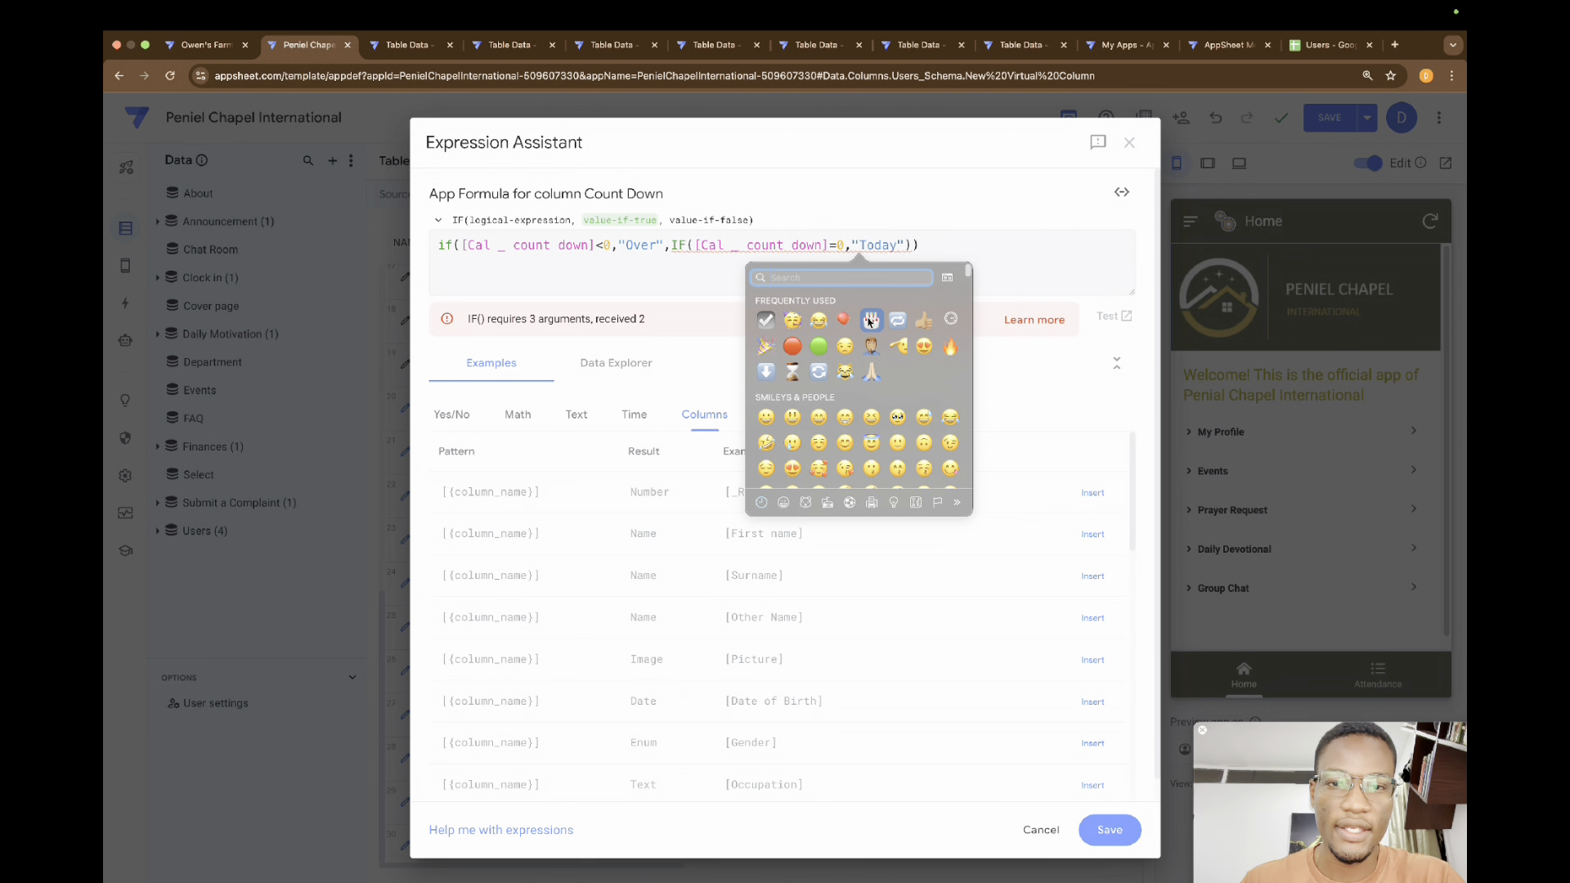
key(Escape)
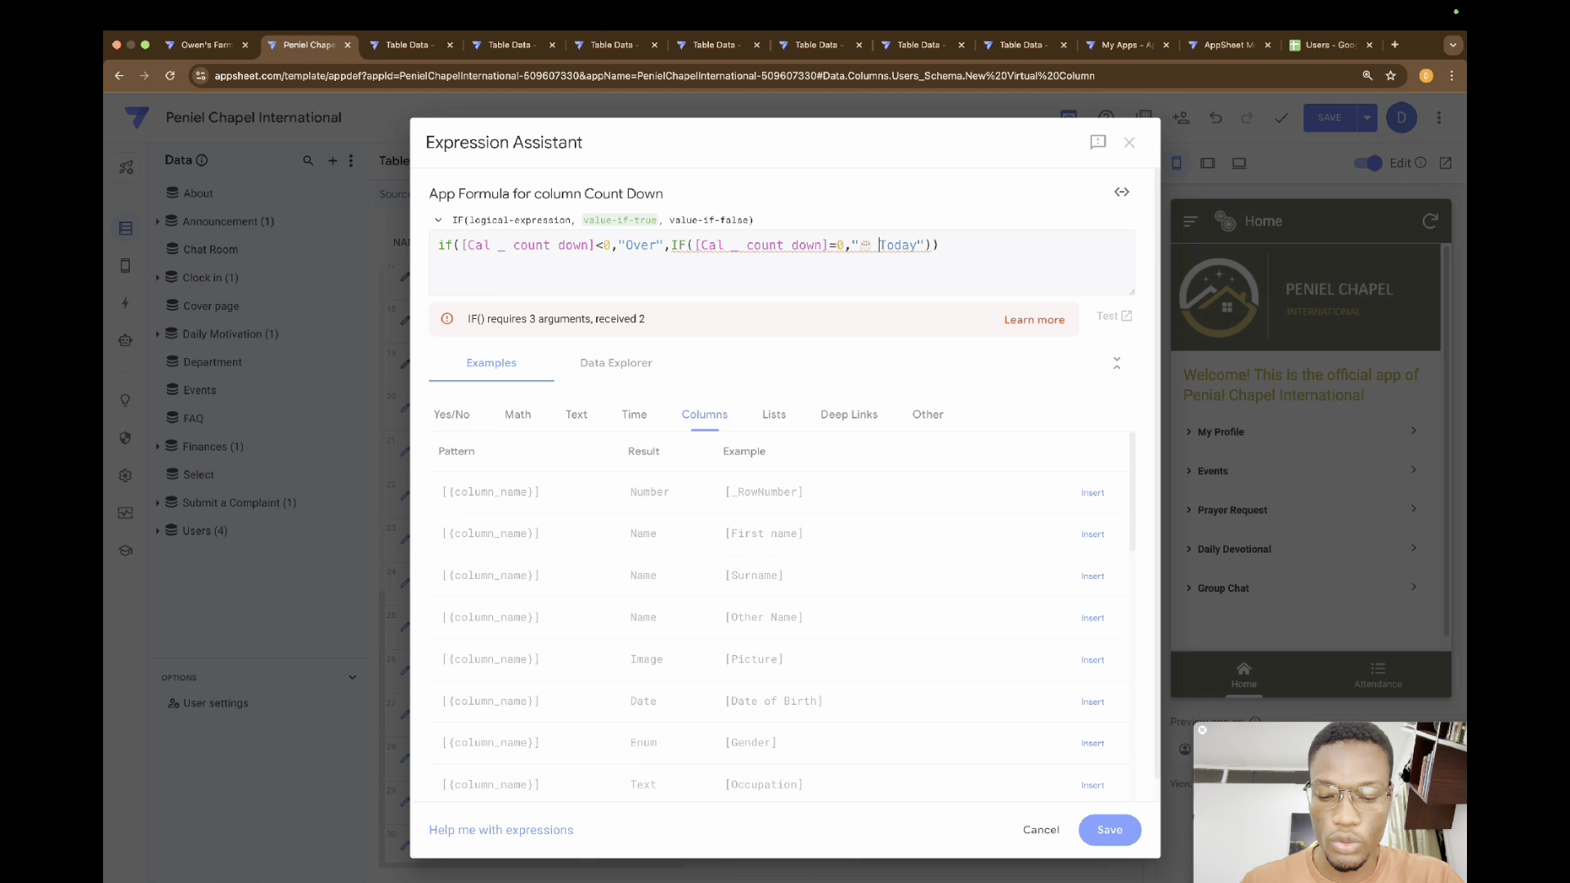
key(ctrl+super+space)
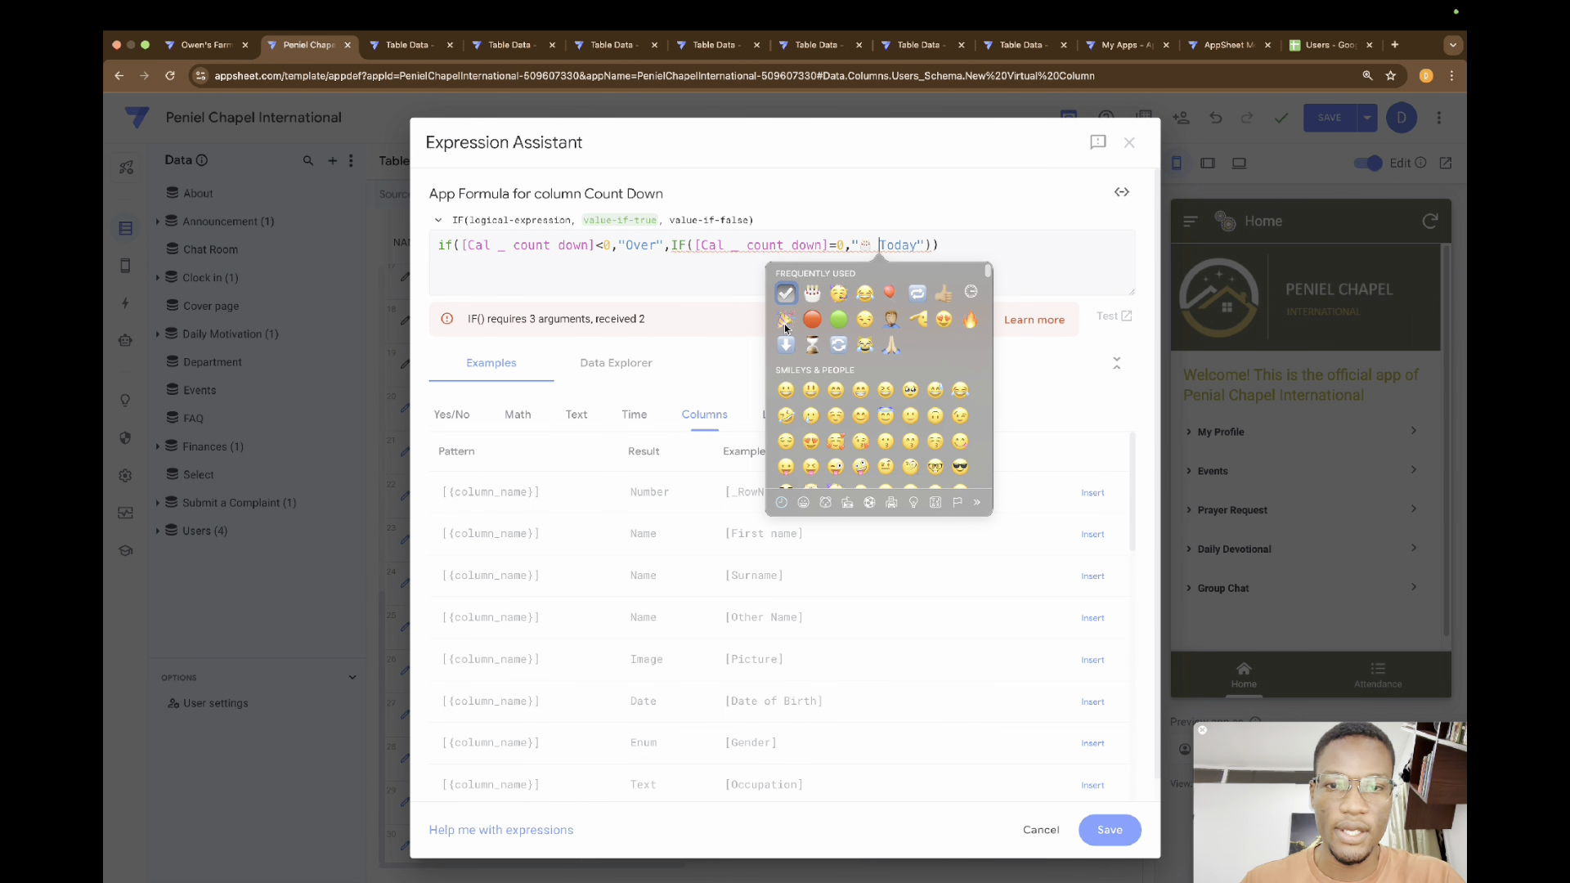
click(784, 327)
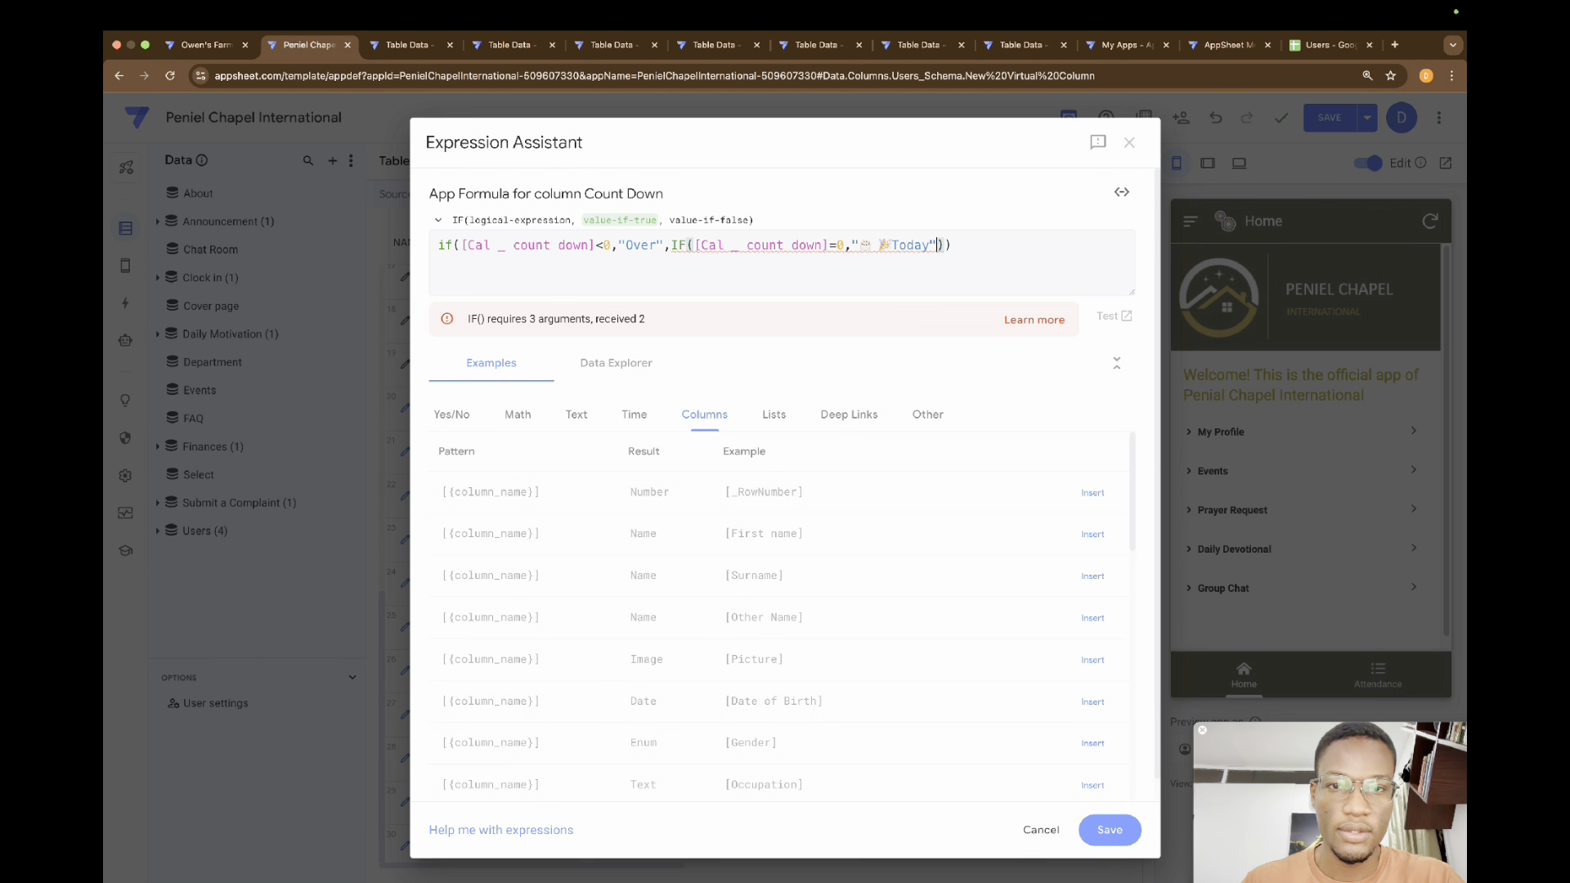
Step: Nest a third IF after the Today text, reusing the copied condition as [Cal _ count down]=1
text(,if)
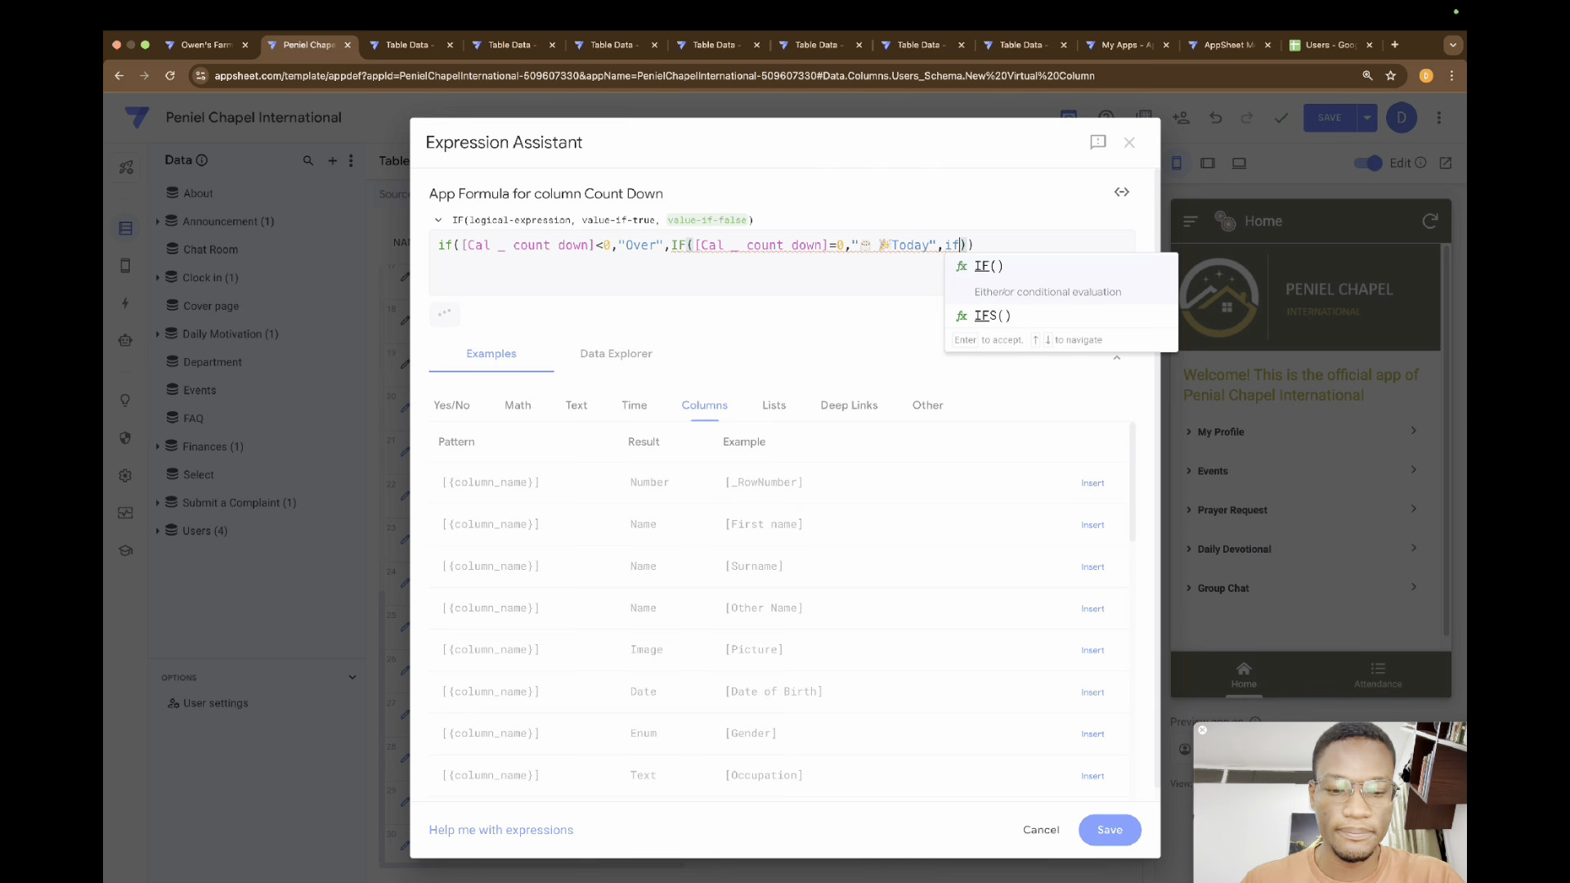
text(()
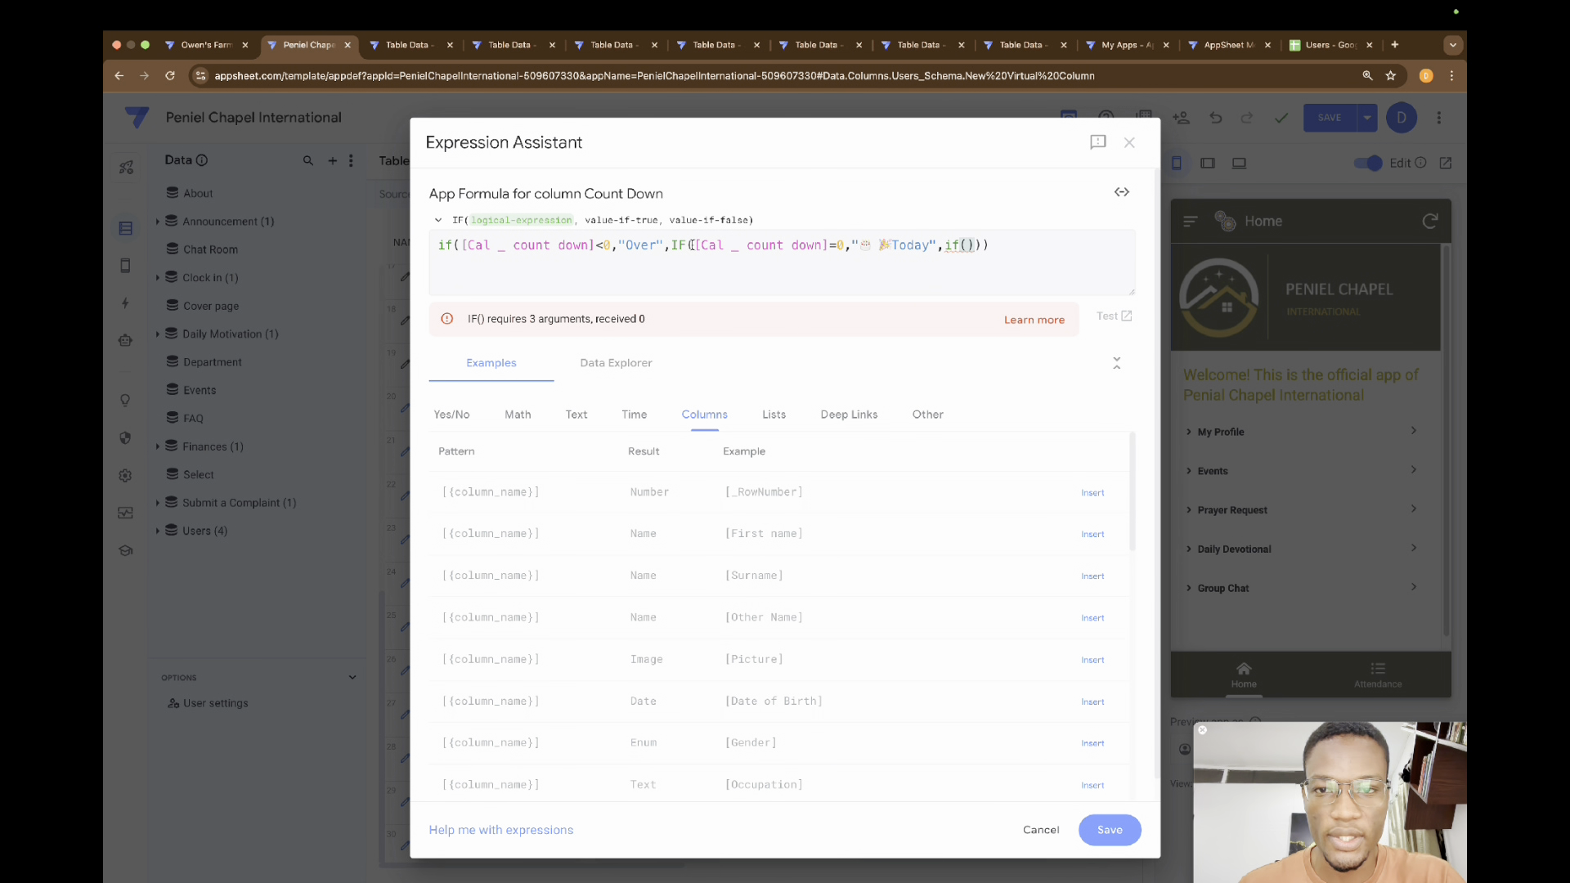
drag(693, 245, 838, 242)
key(super+c)
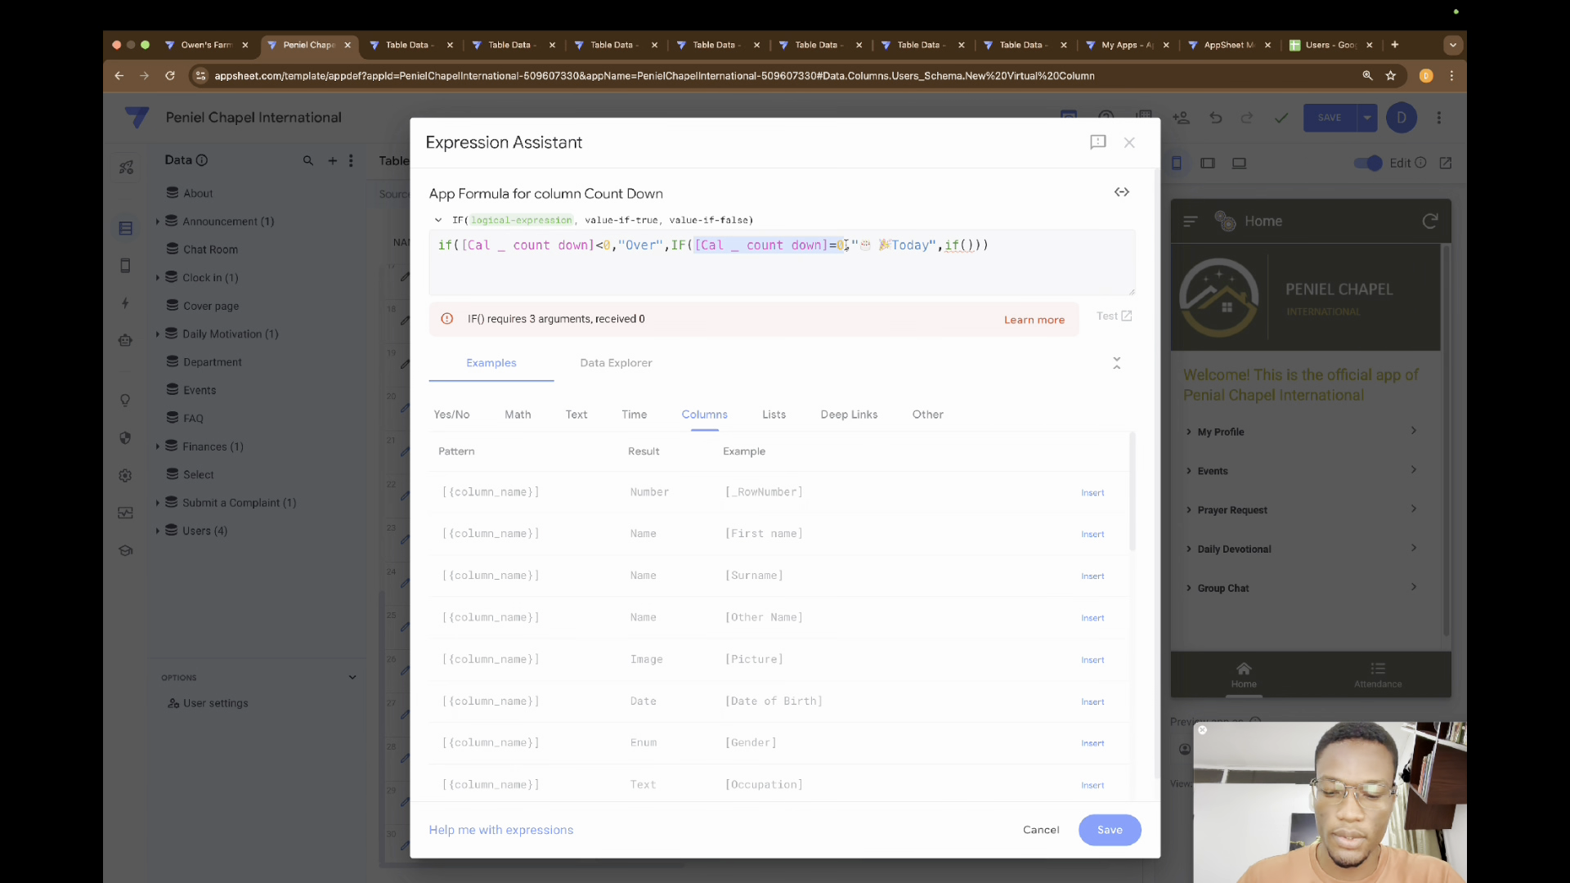
click(964, 244)
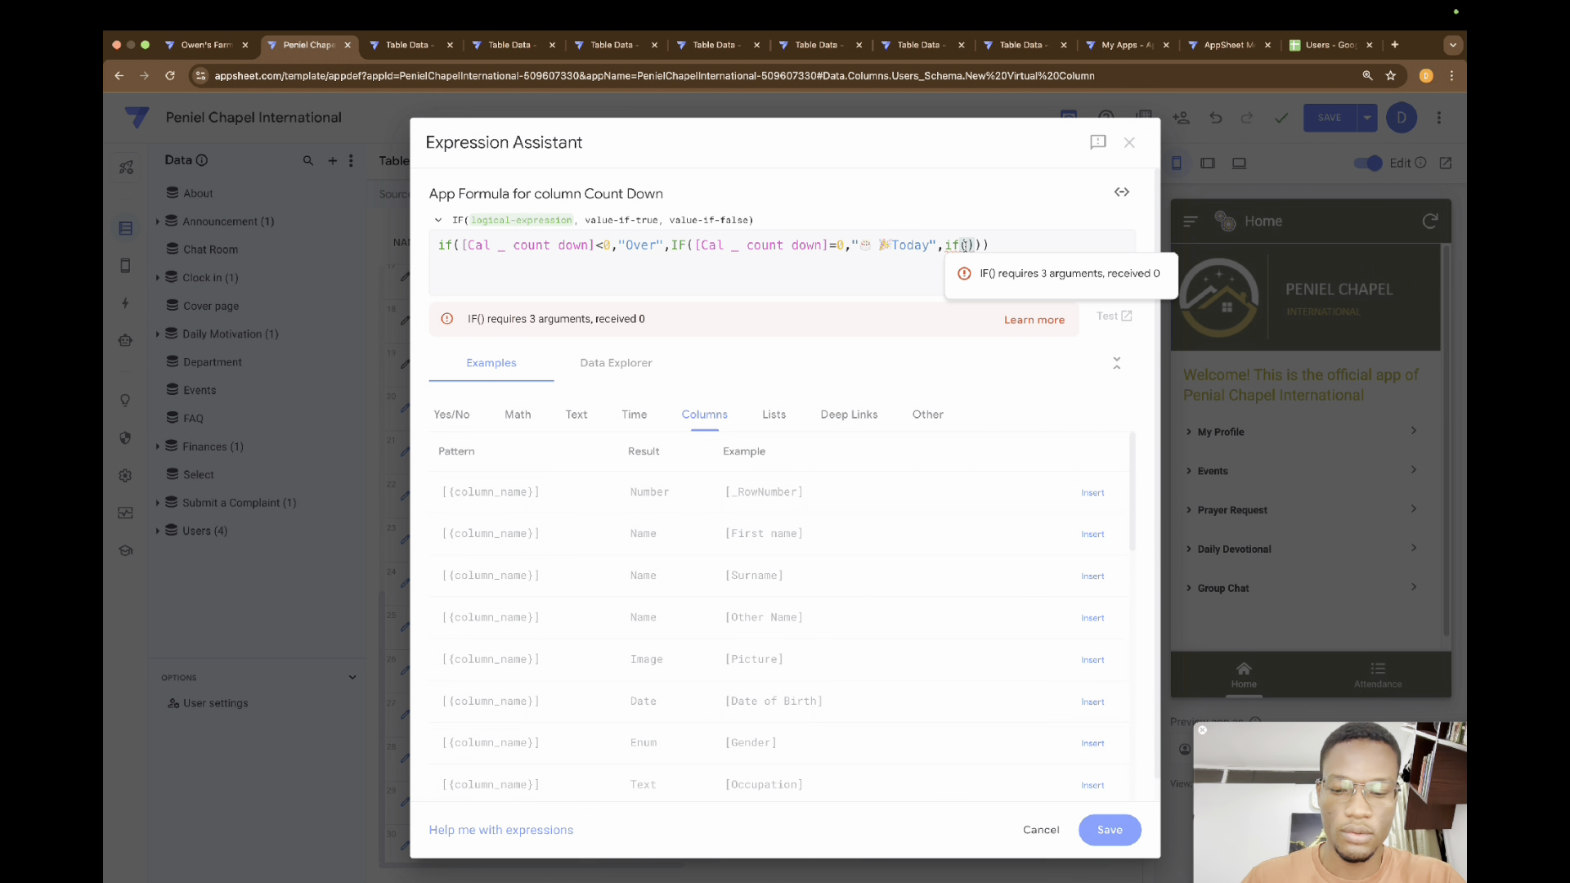
key(super+v)
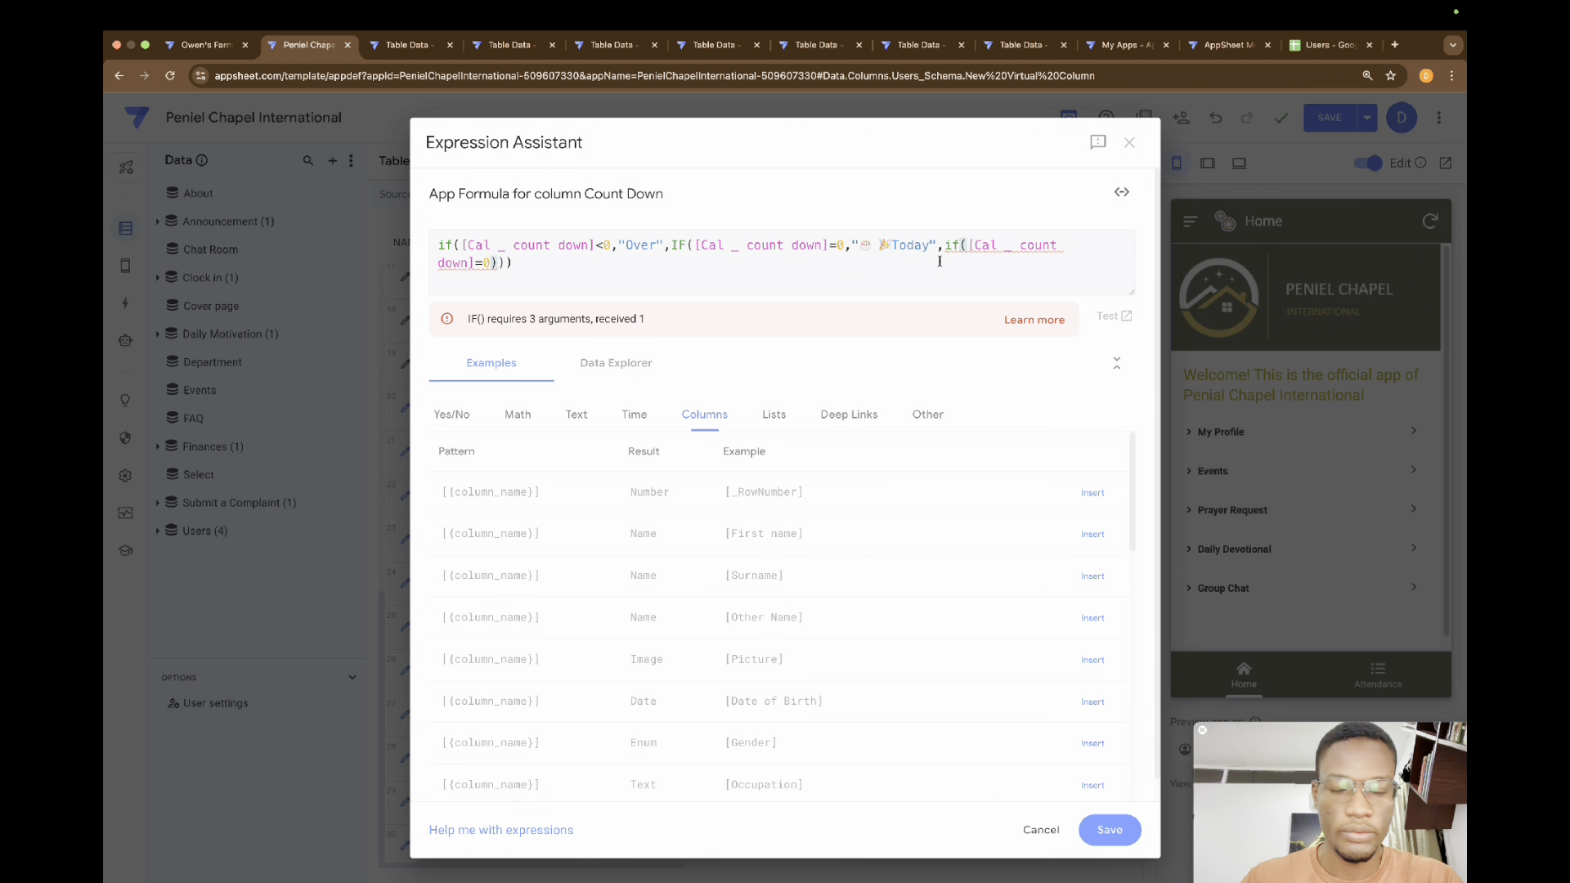
key(BackSpace)
text(1)
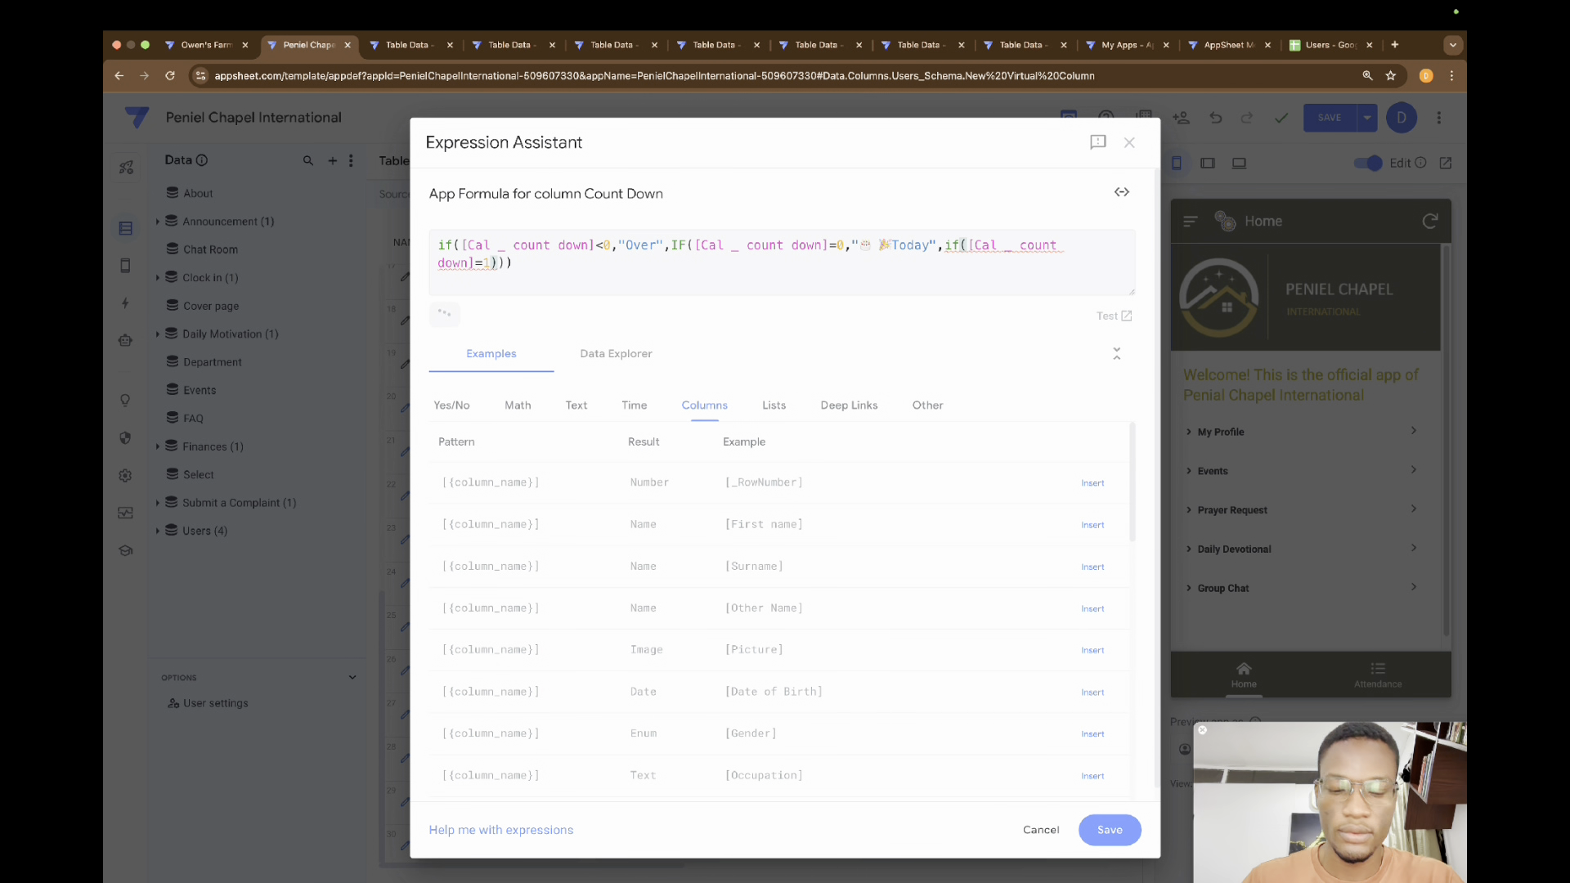
Step: Make the third IF return "Tomorrow" with a partying face emoji in front of the word
text(,"")
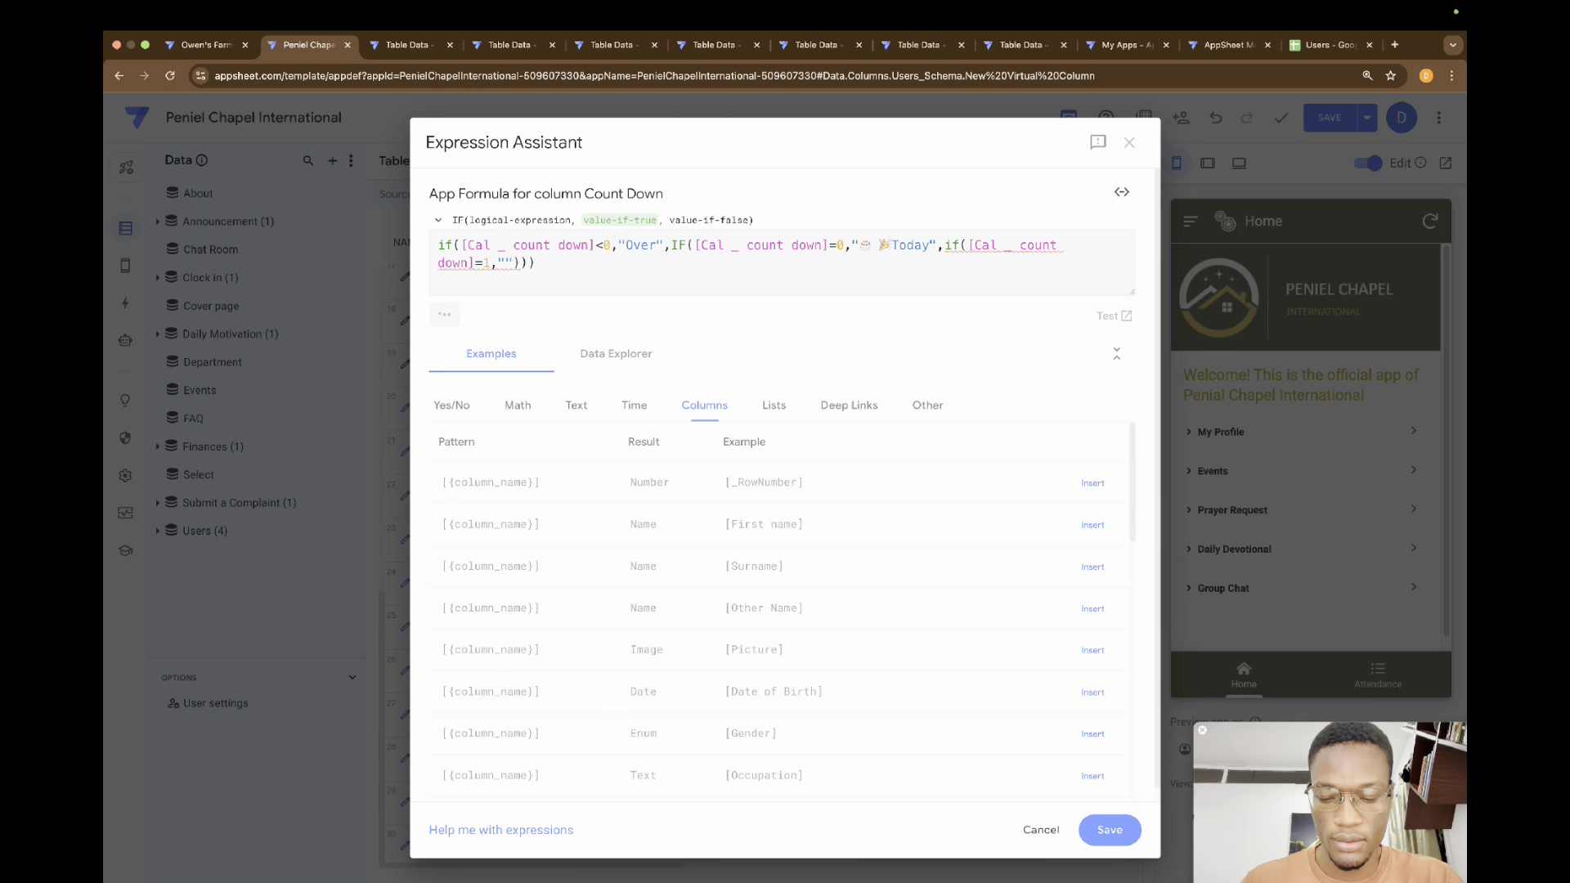
text(Tomoro)
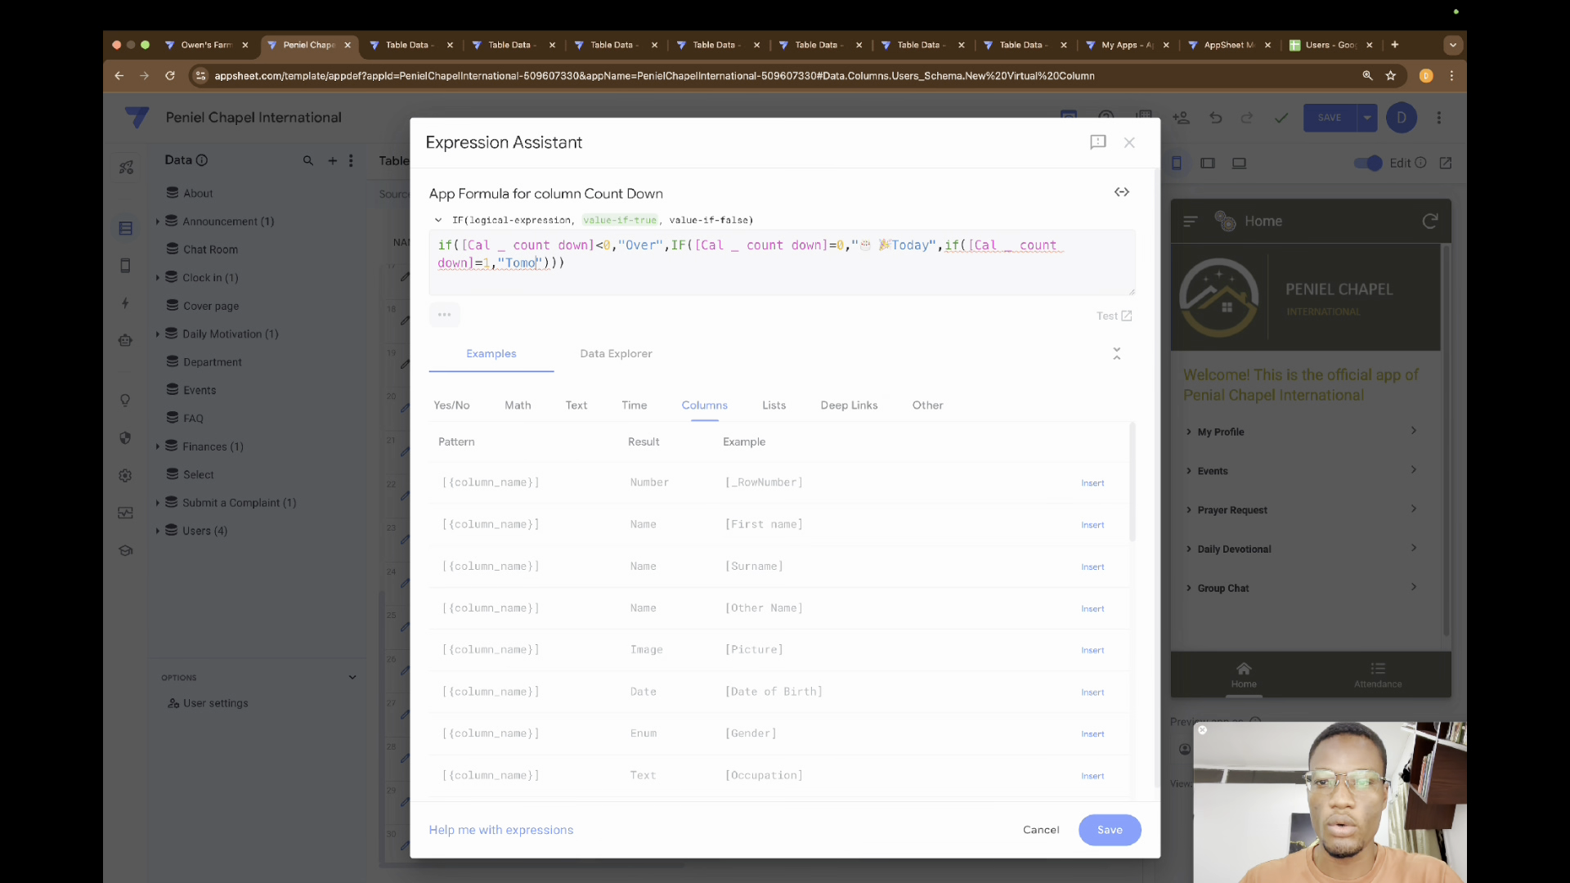
key(BackSpace)
text(row)
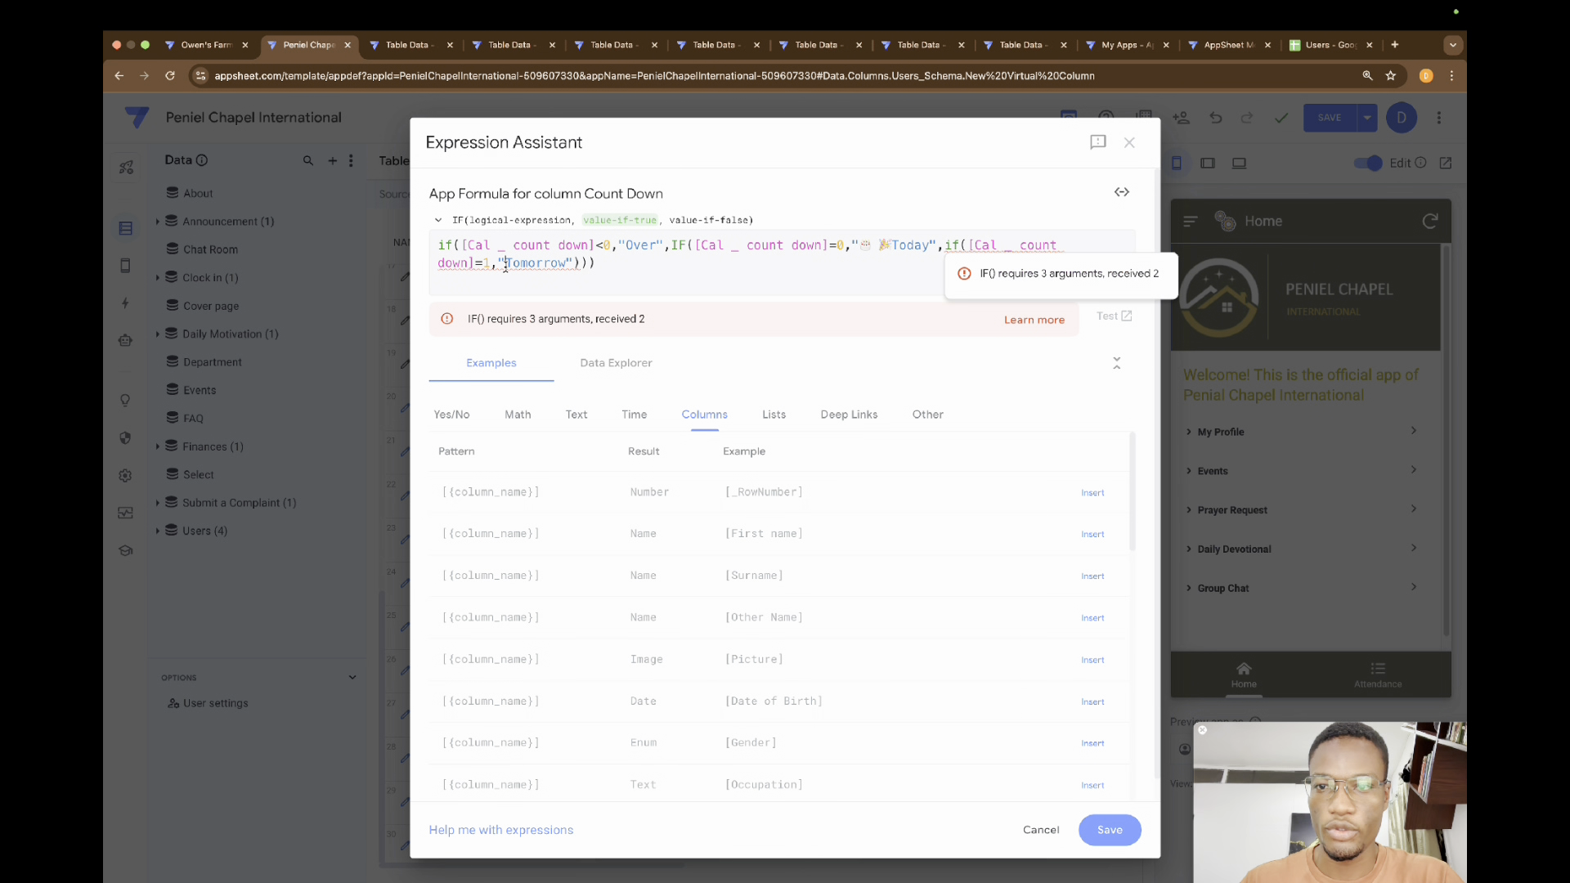
key(ctrl+super+space)
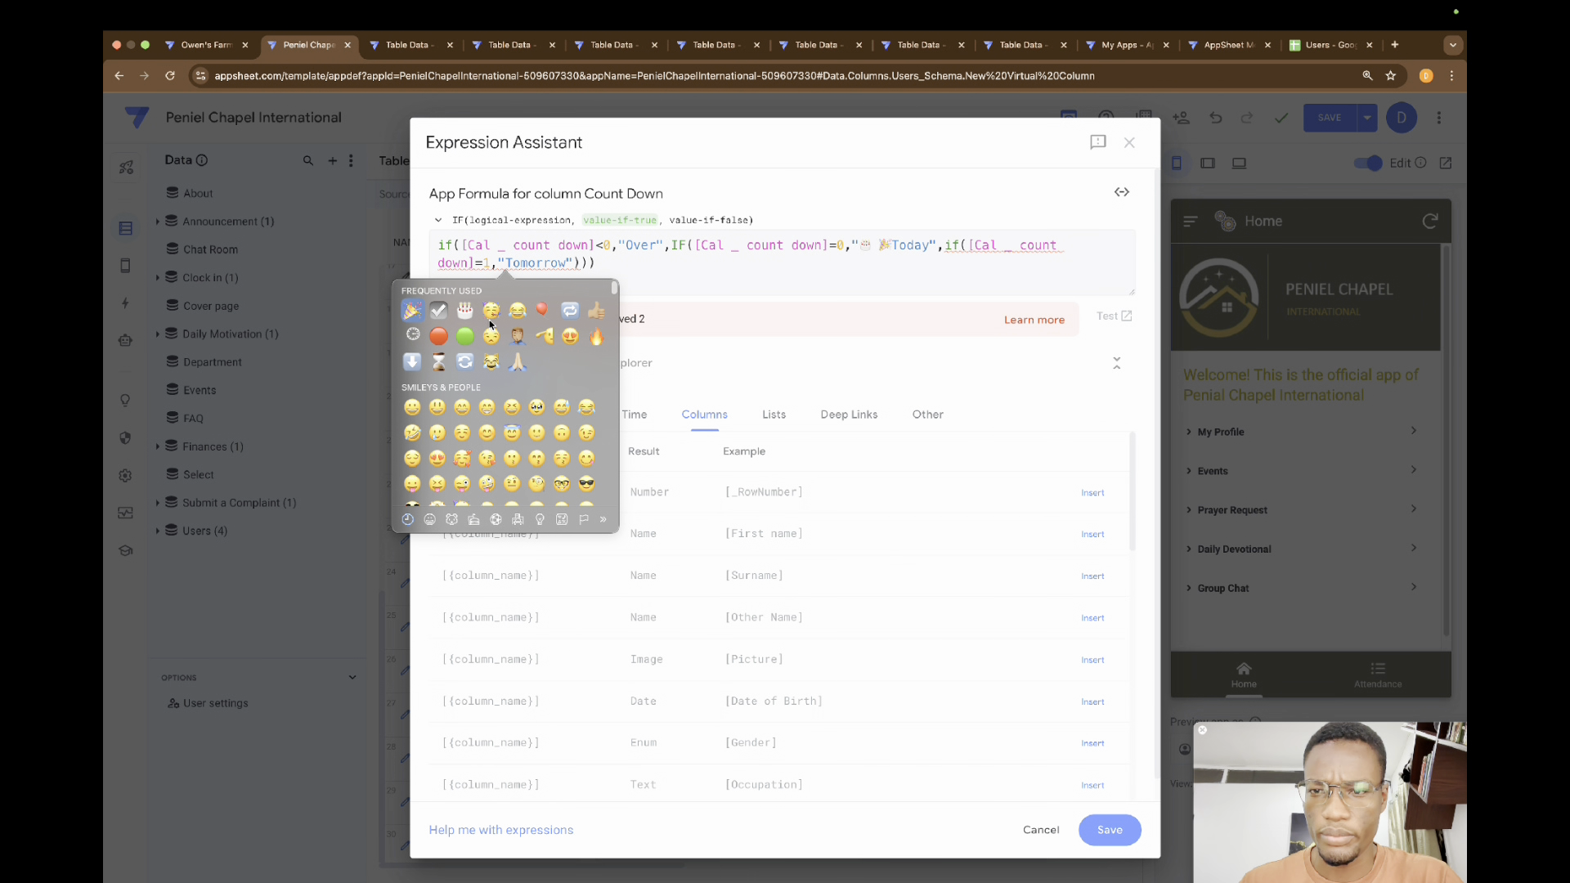
key(Escape)
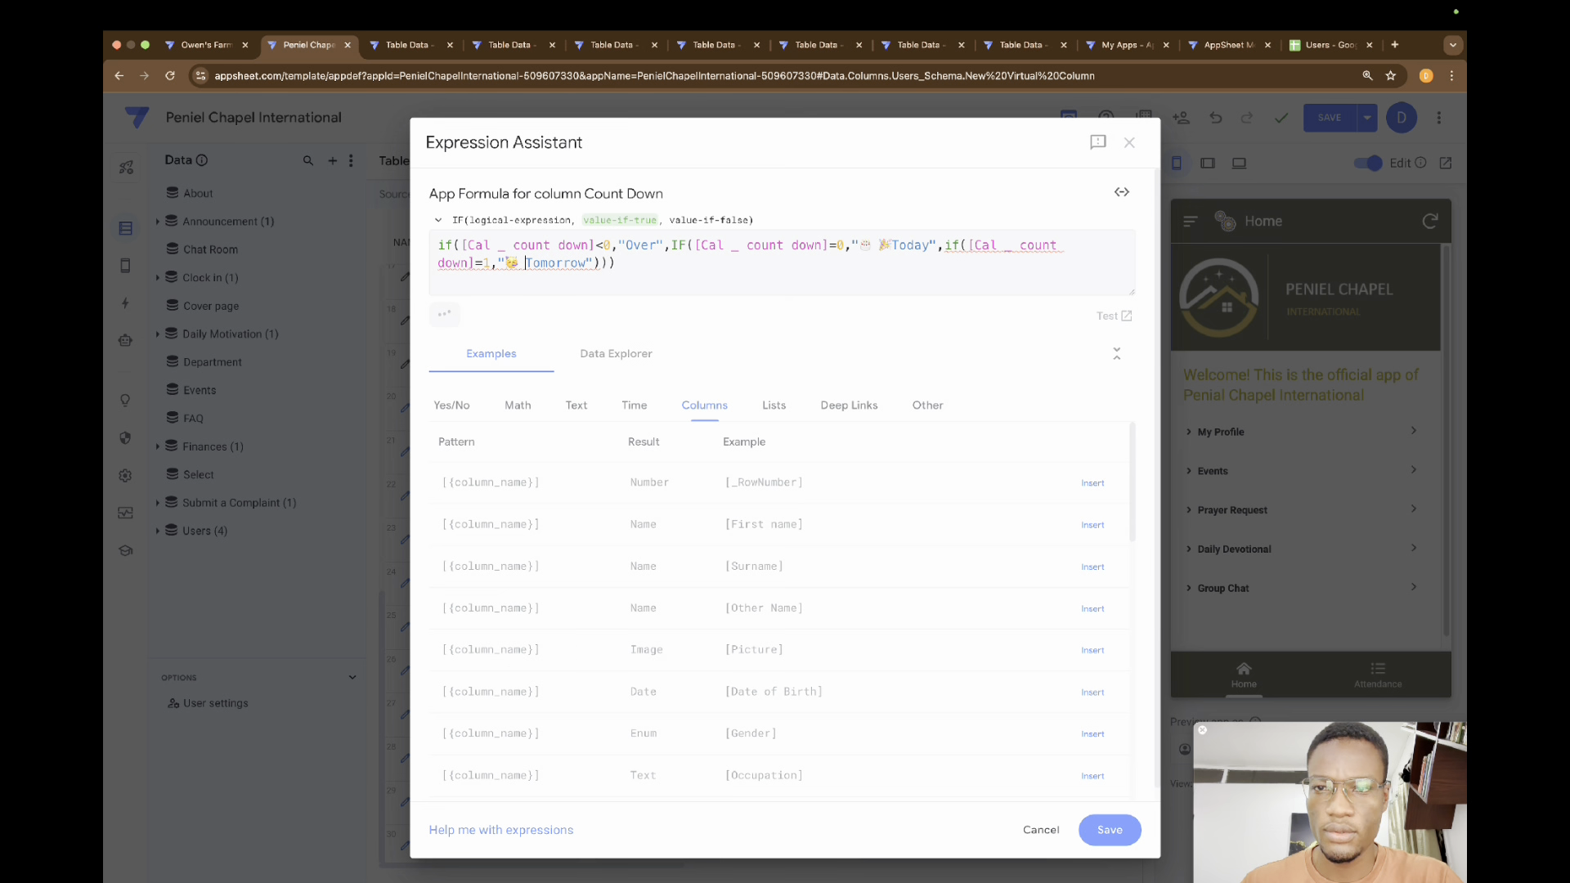
Step: Give the third IF a false value, starting with a quoted text made of a red balloon emoji and a space
click(592, 262)
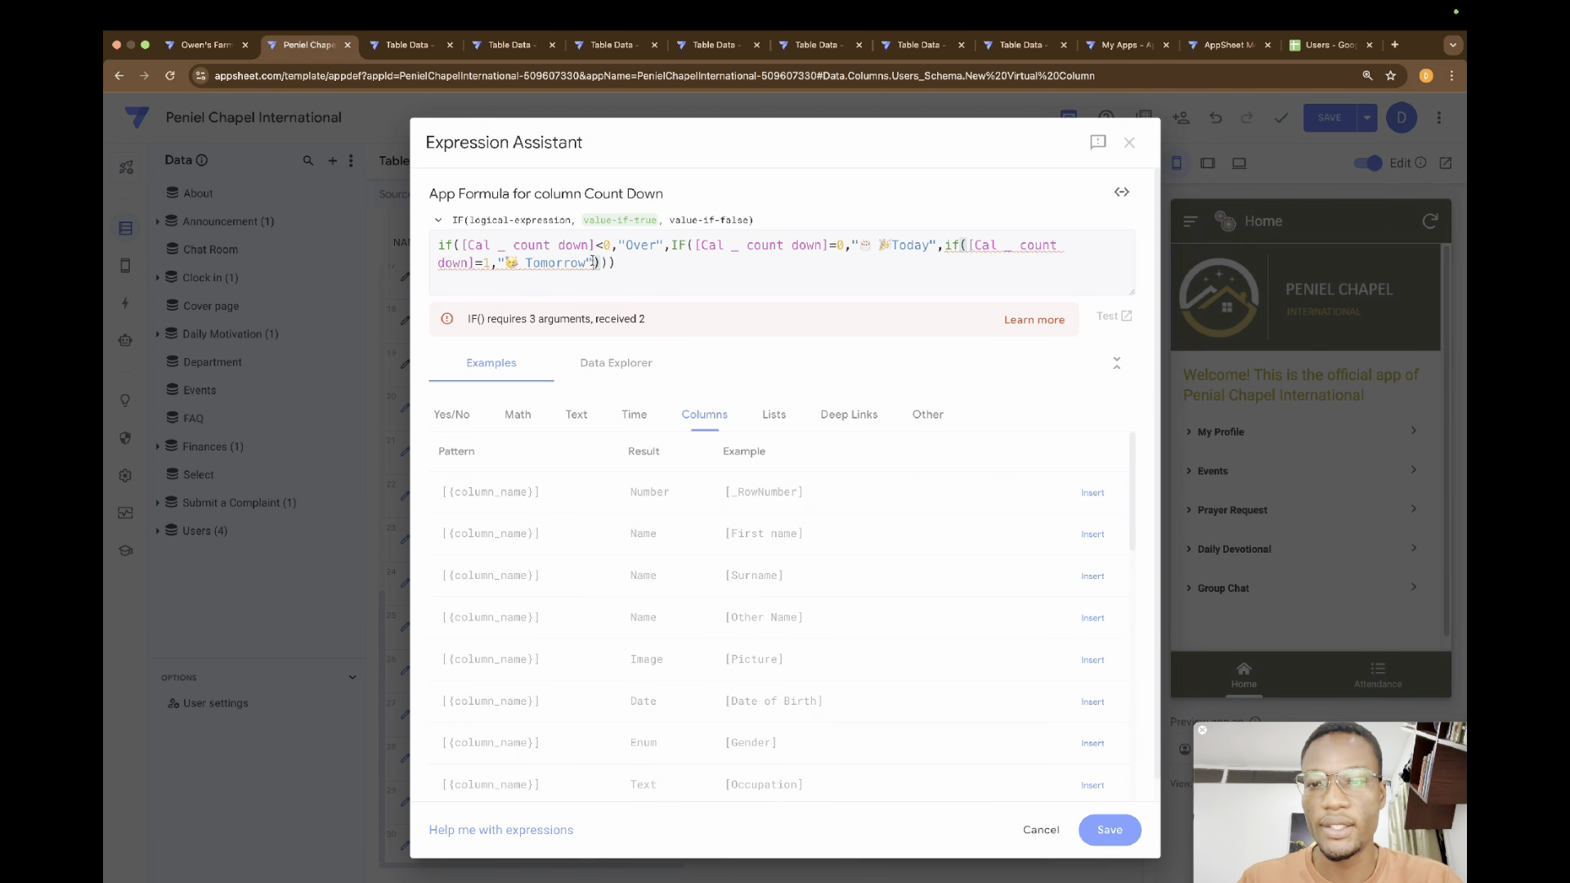
text(,)
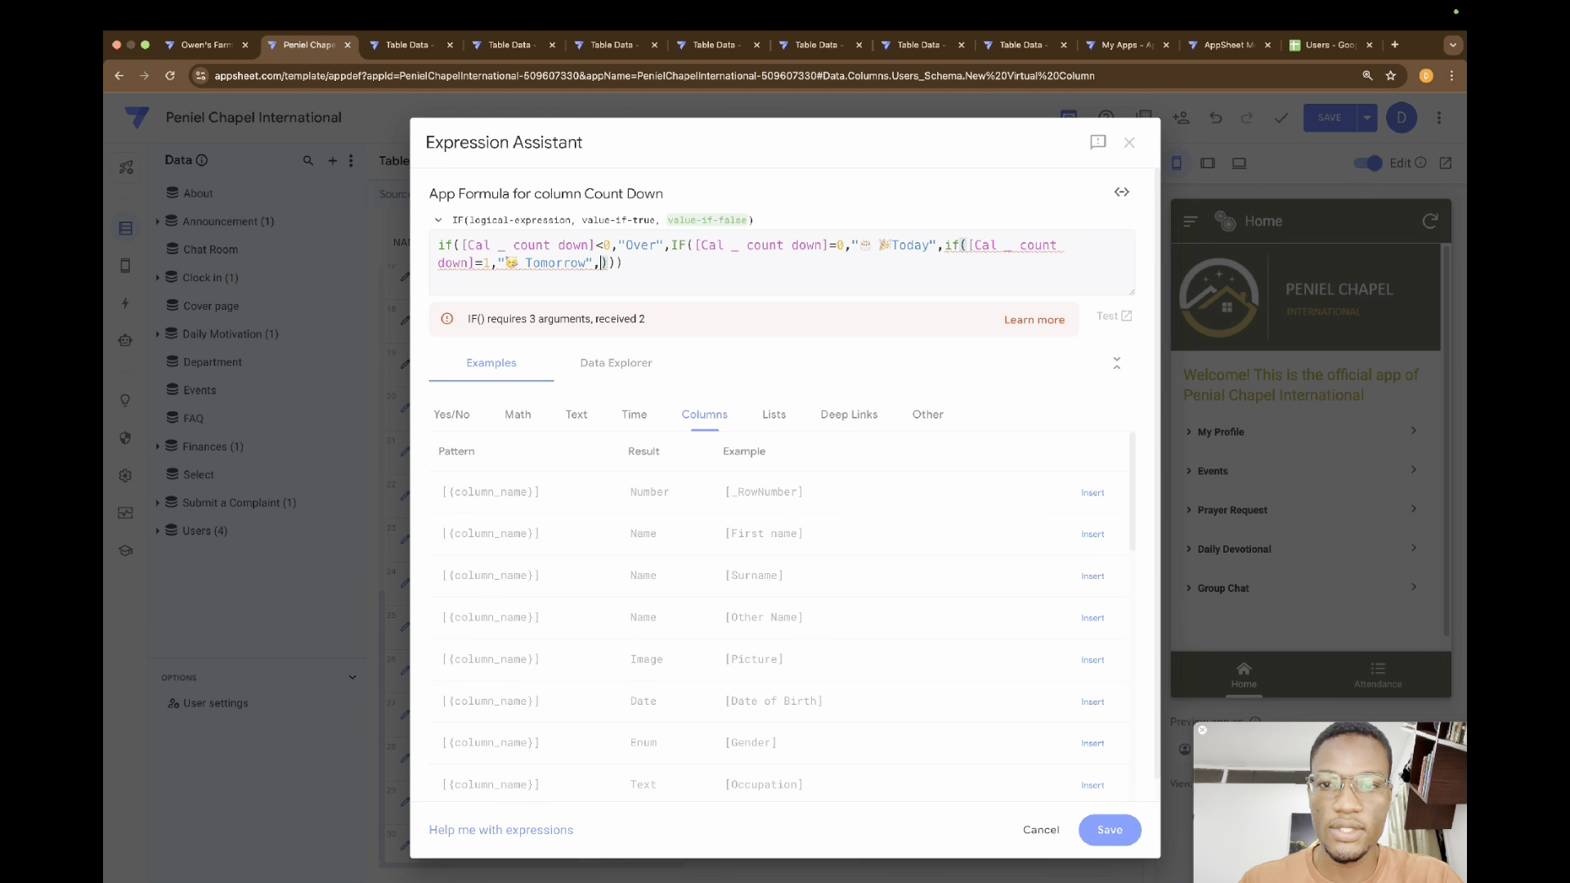
text("")
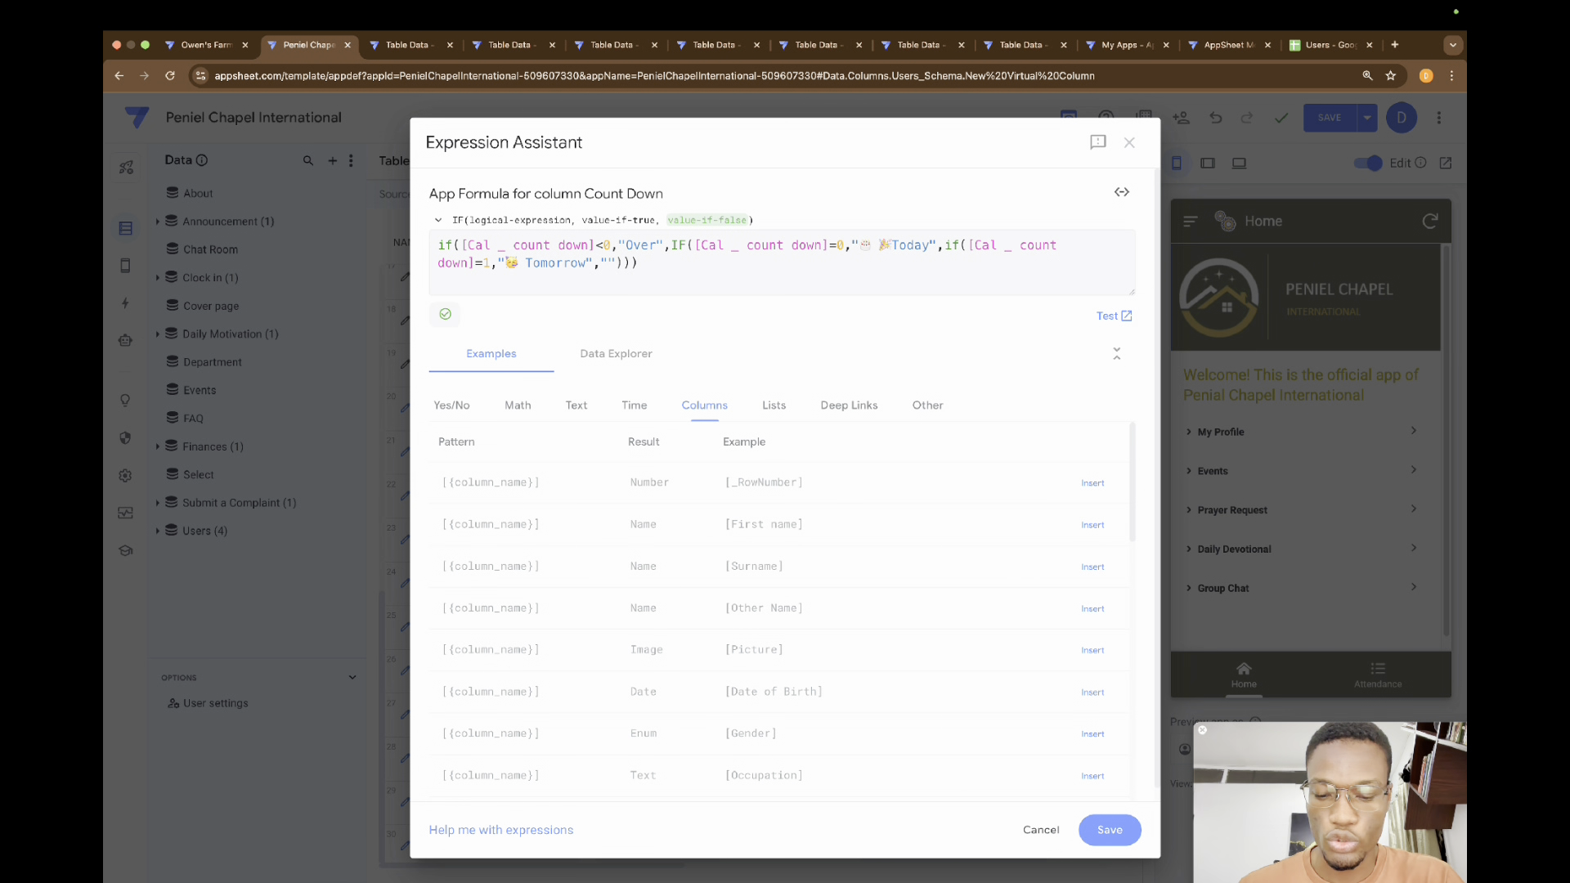
key(ctrl+super+space)
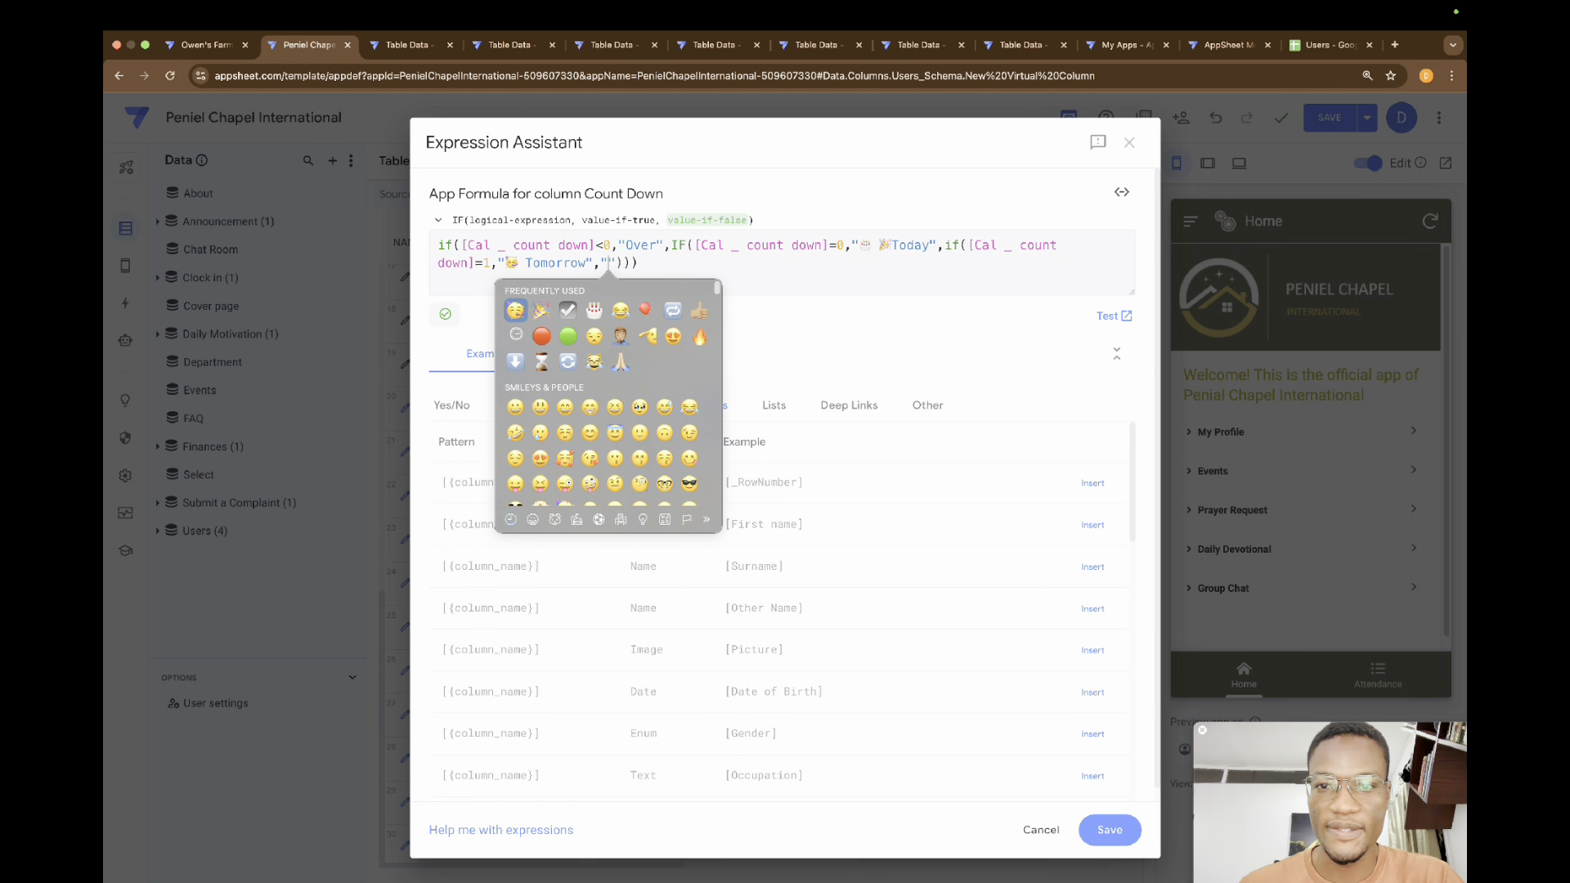
click(646, 309)
text(")
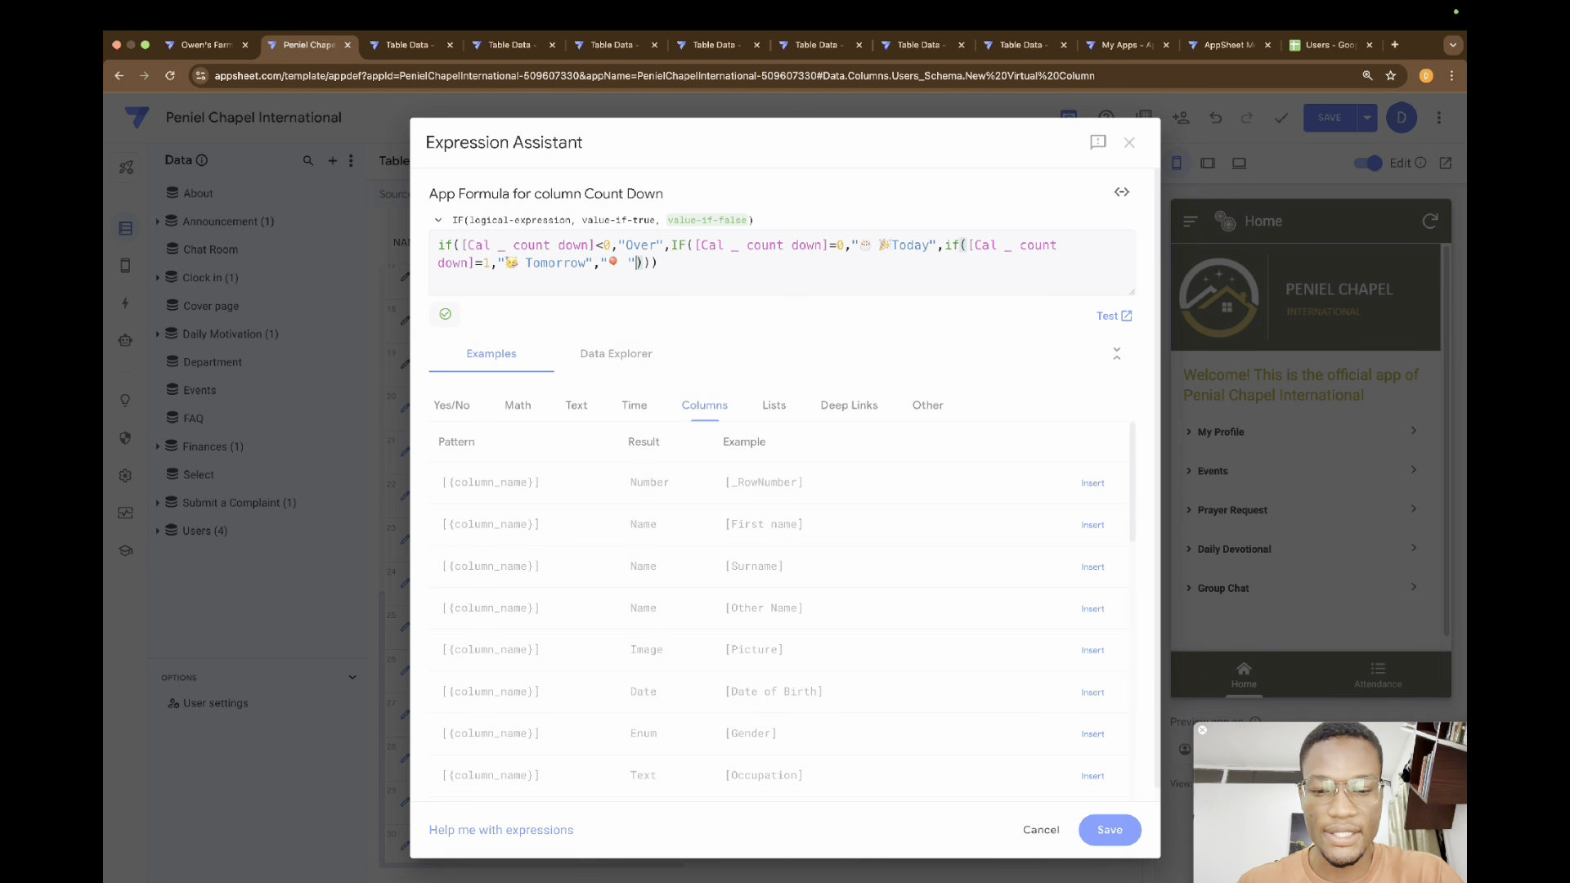
Step: Append [Cal _ count down] and the text " days more" to the balloon text, joined with &
text(&[ca)
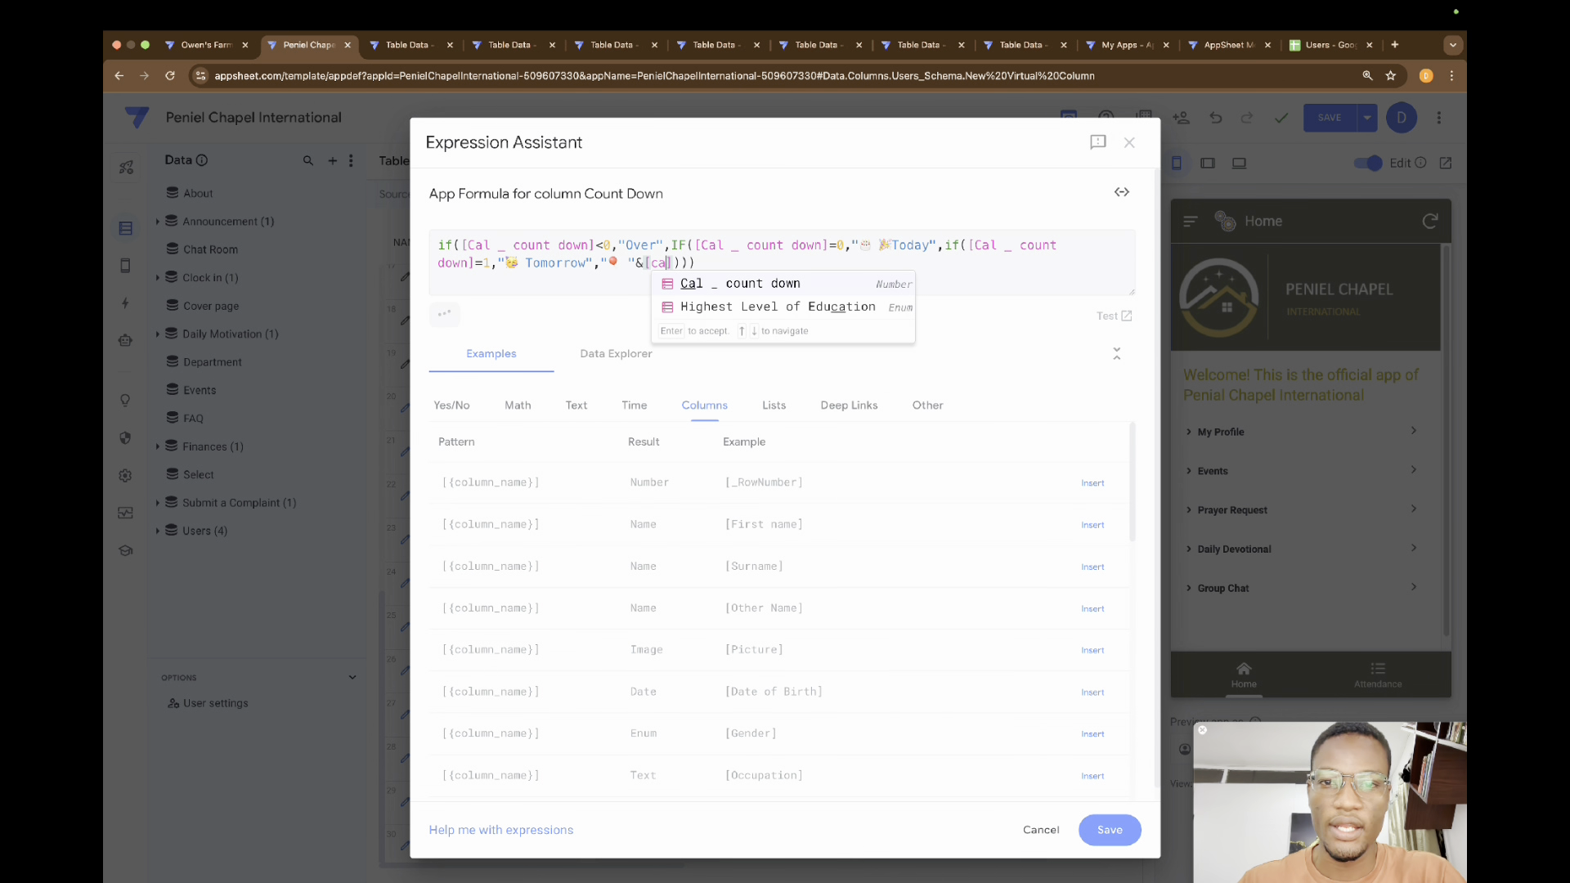
key(Return)
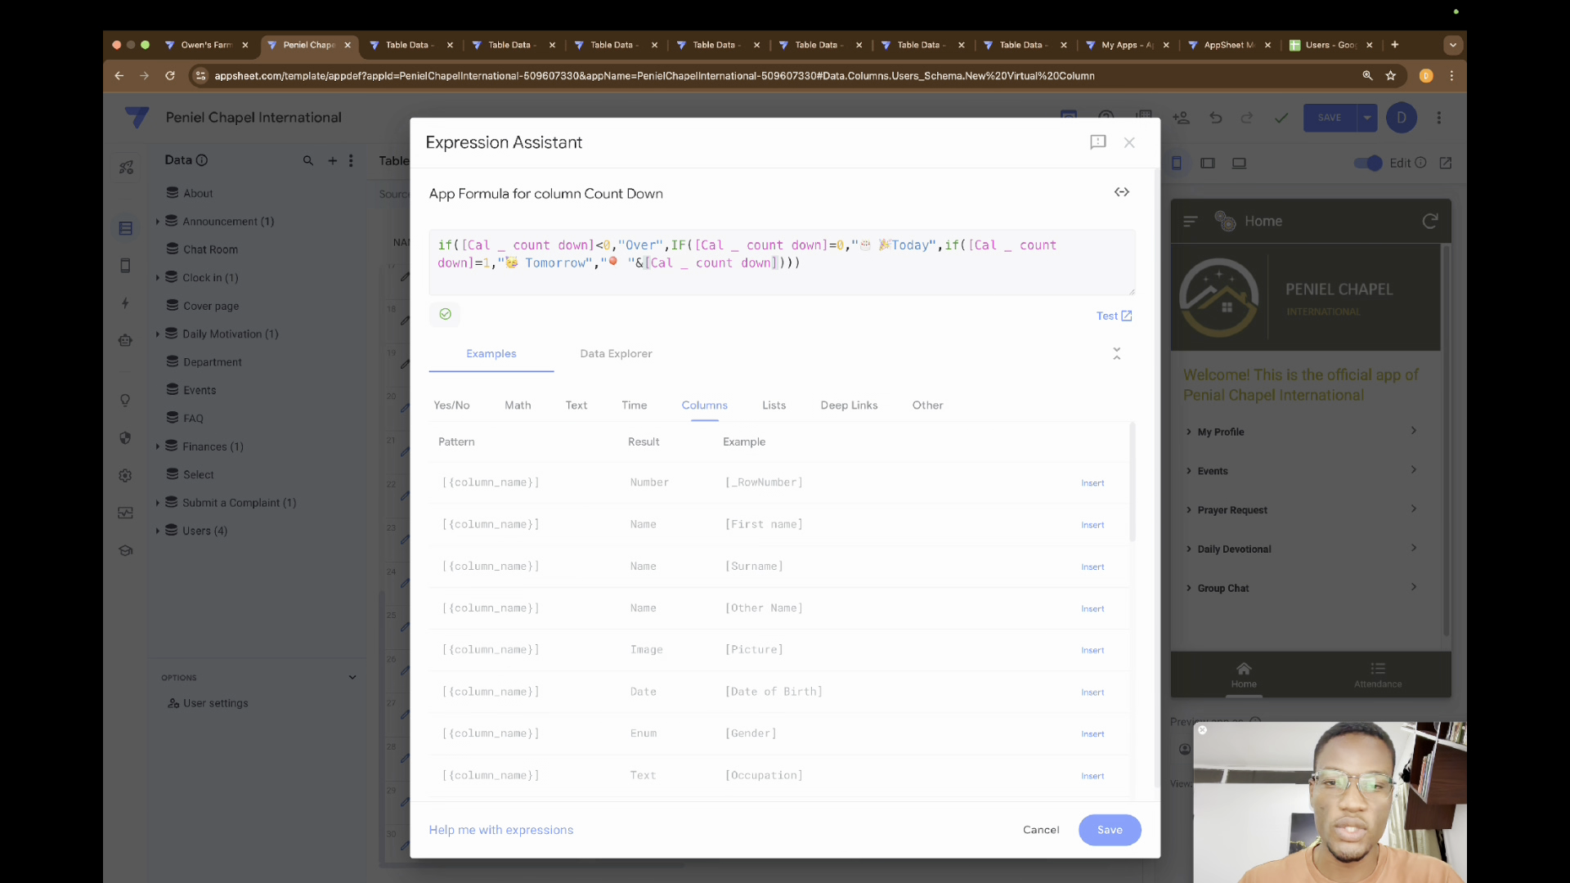
text(&)
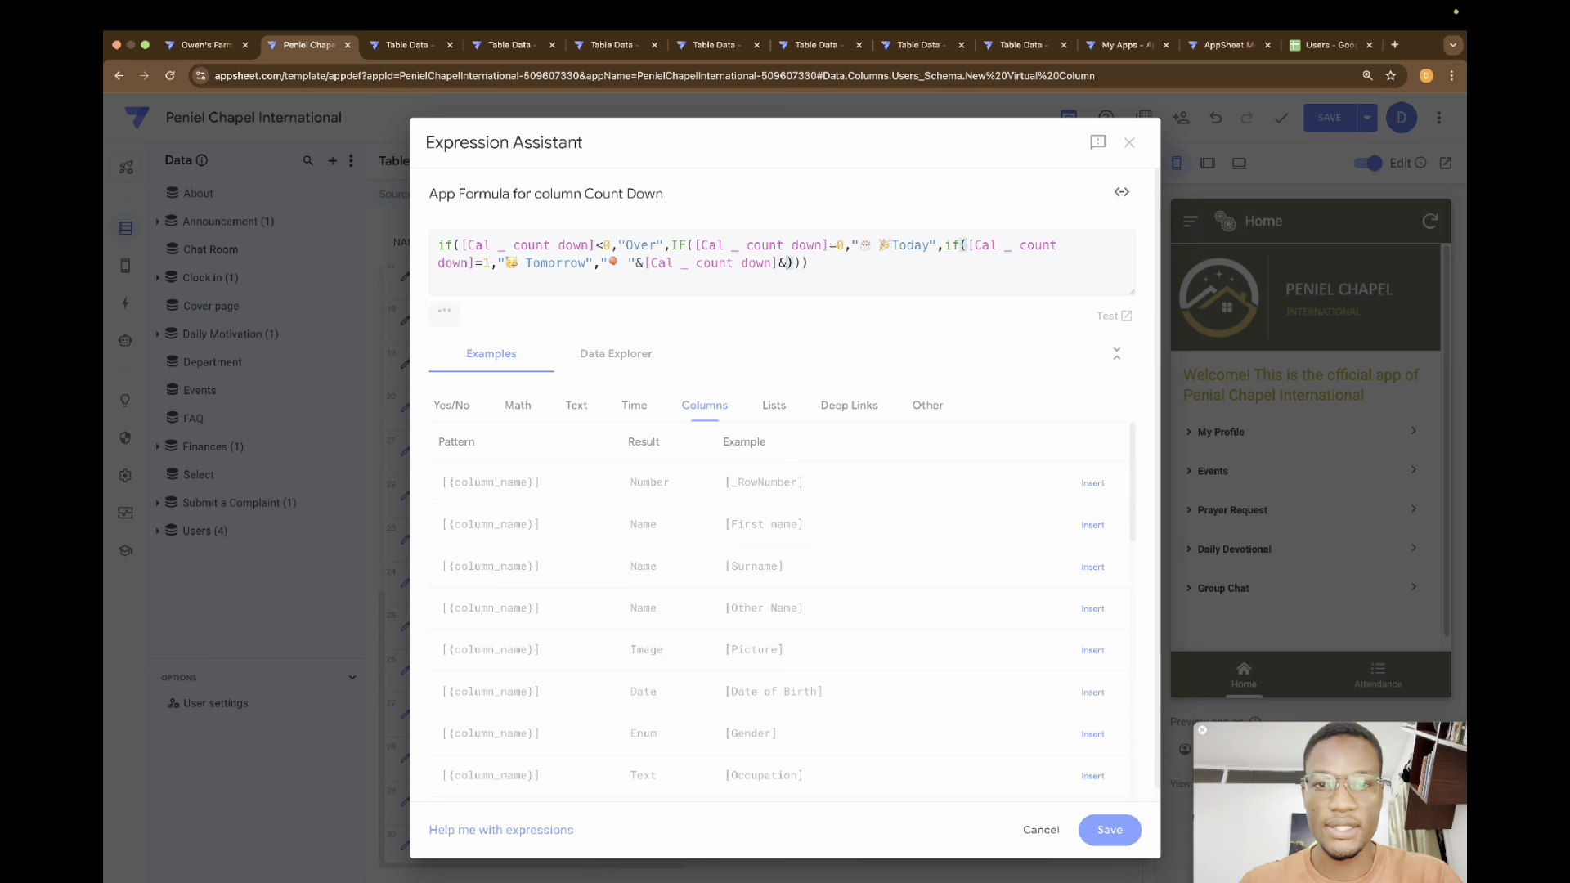
text(" ")
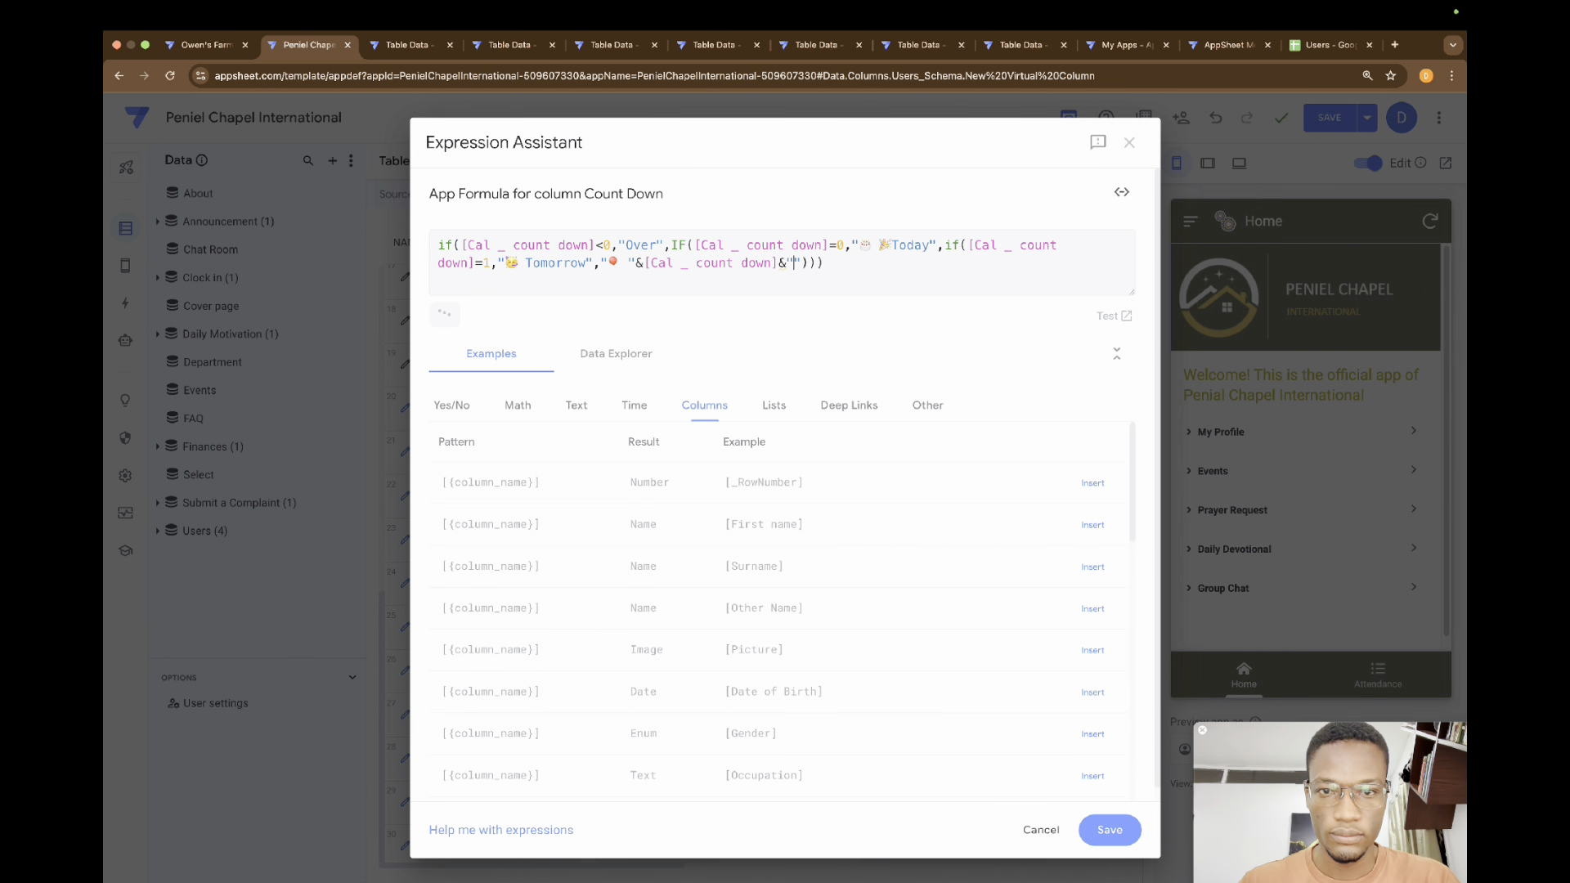
text(more)
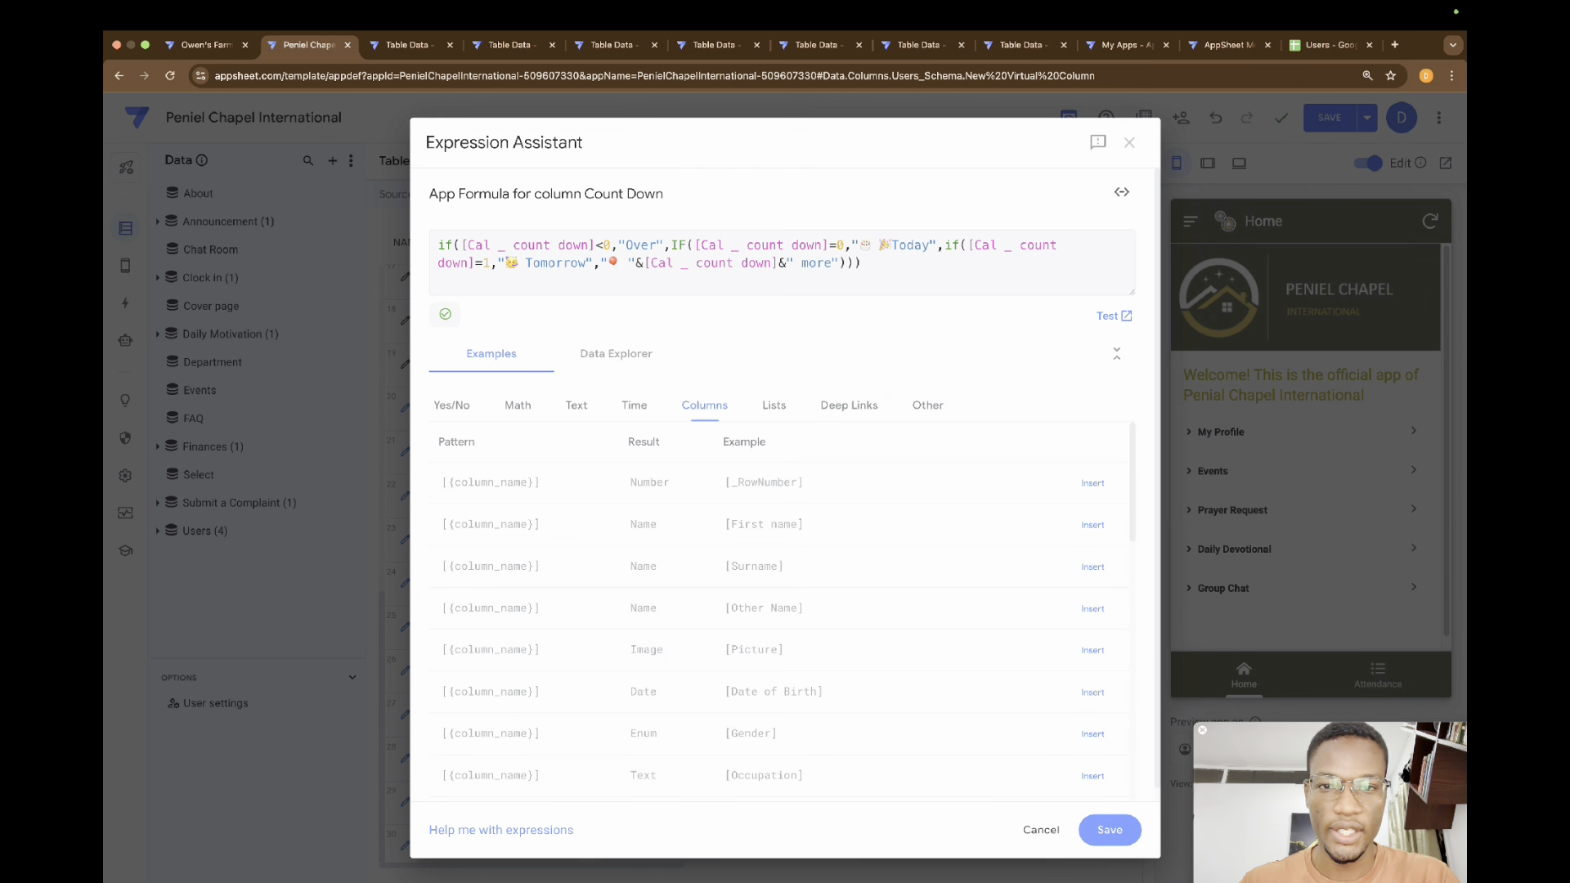
text(days)
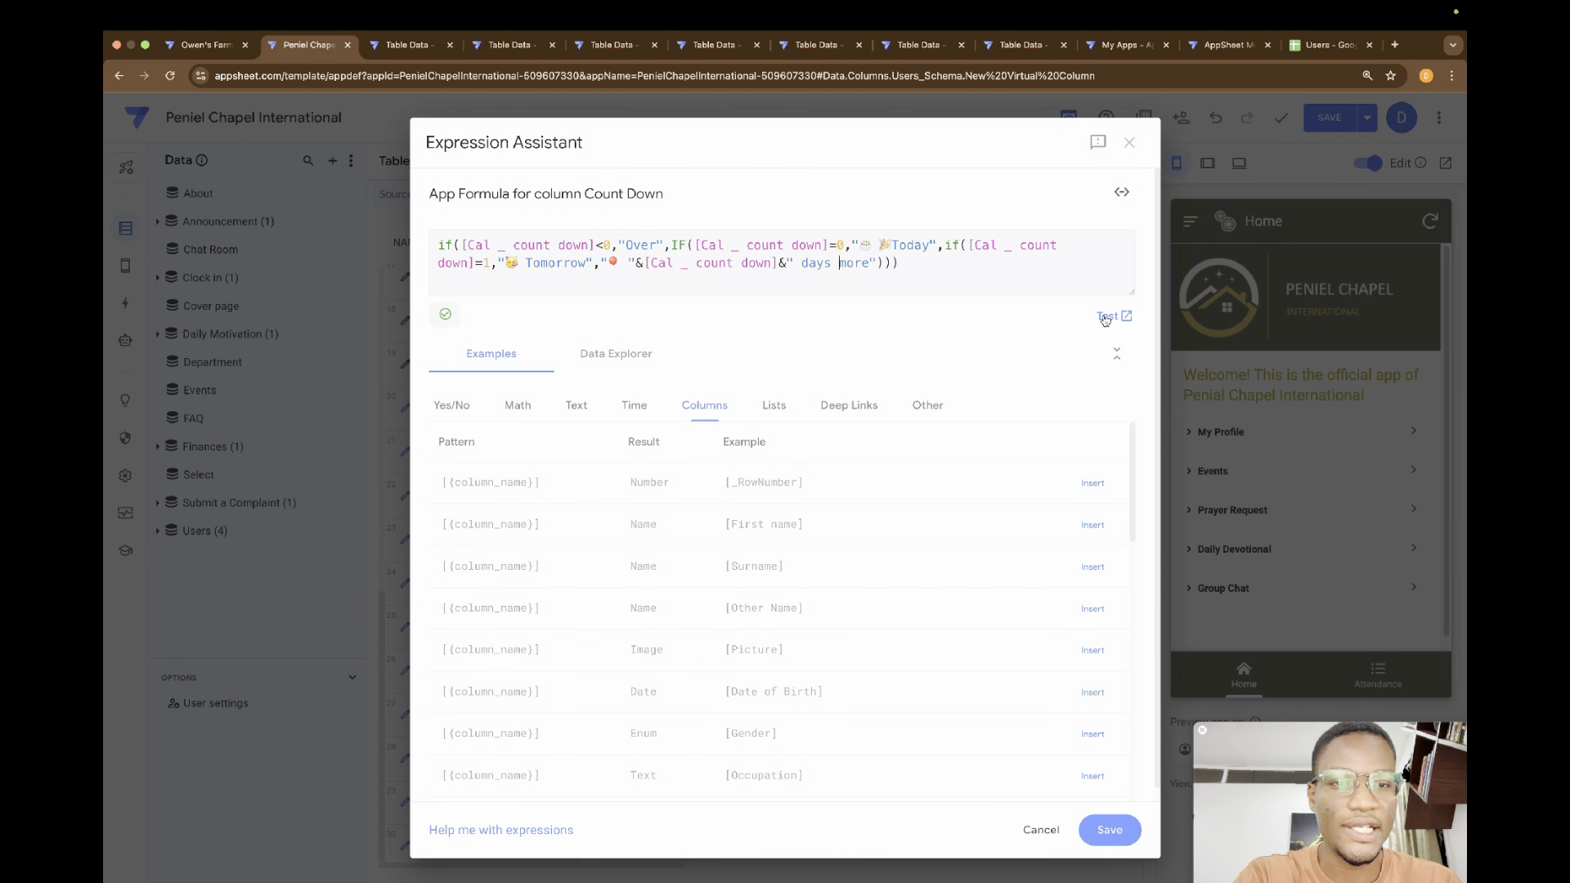
click(920, 267)
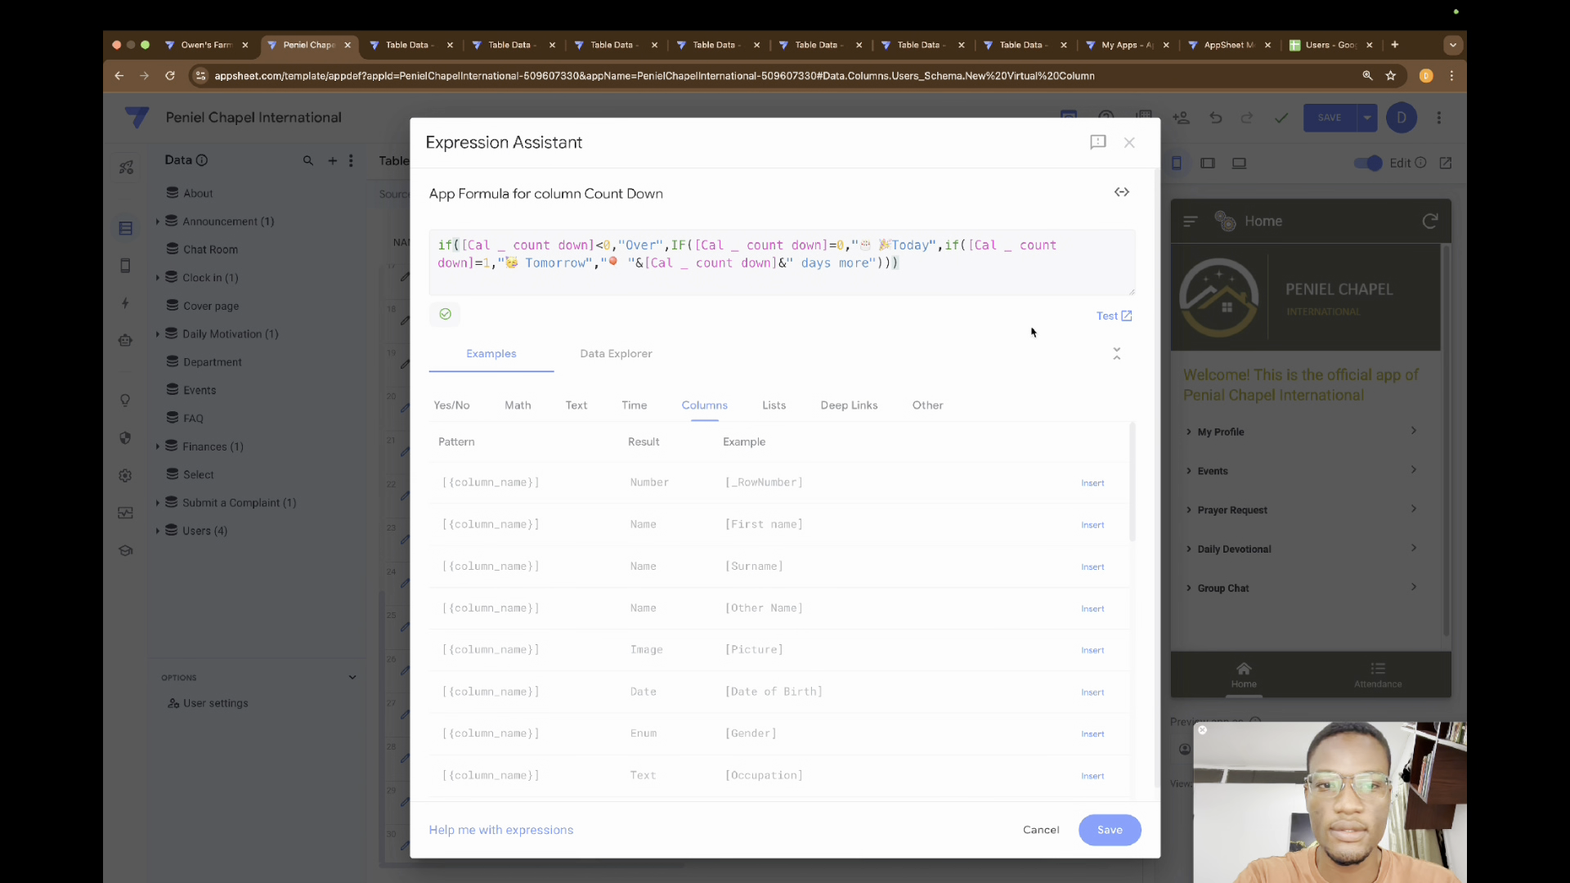
Step: Test the Count Down expression against the Users rows and look through the results
click(1107, 317)
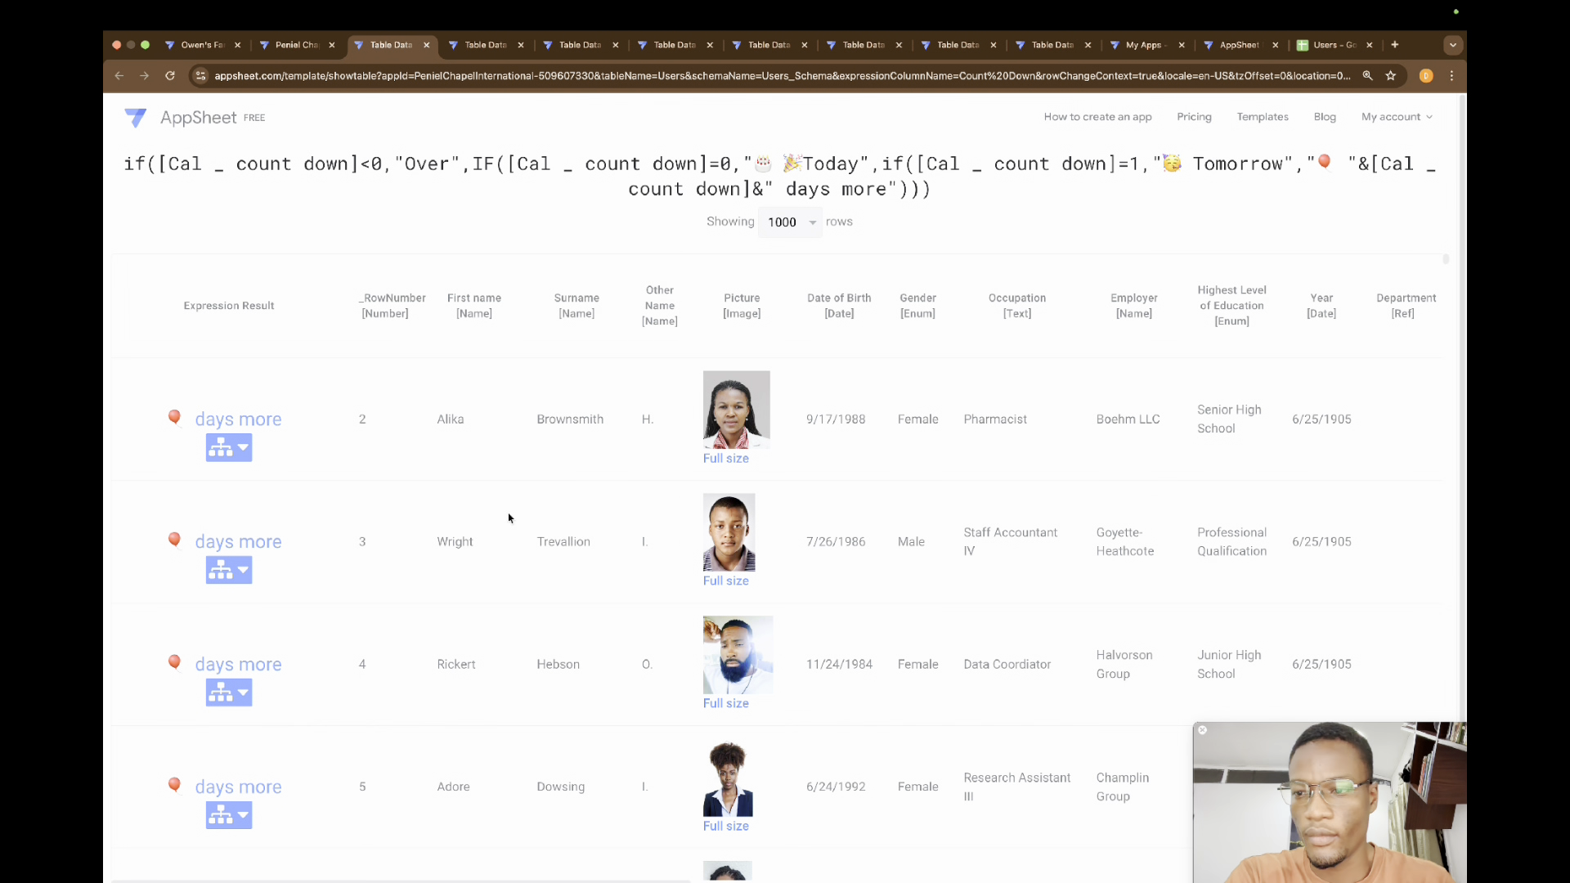
scroll(326, 544, down, 3)
scroll(325, 544, down, 10)
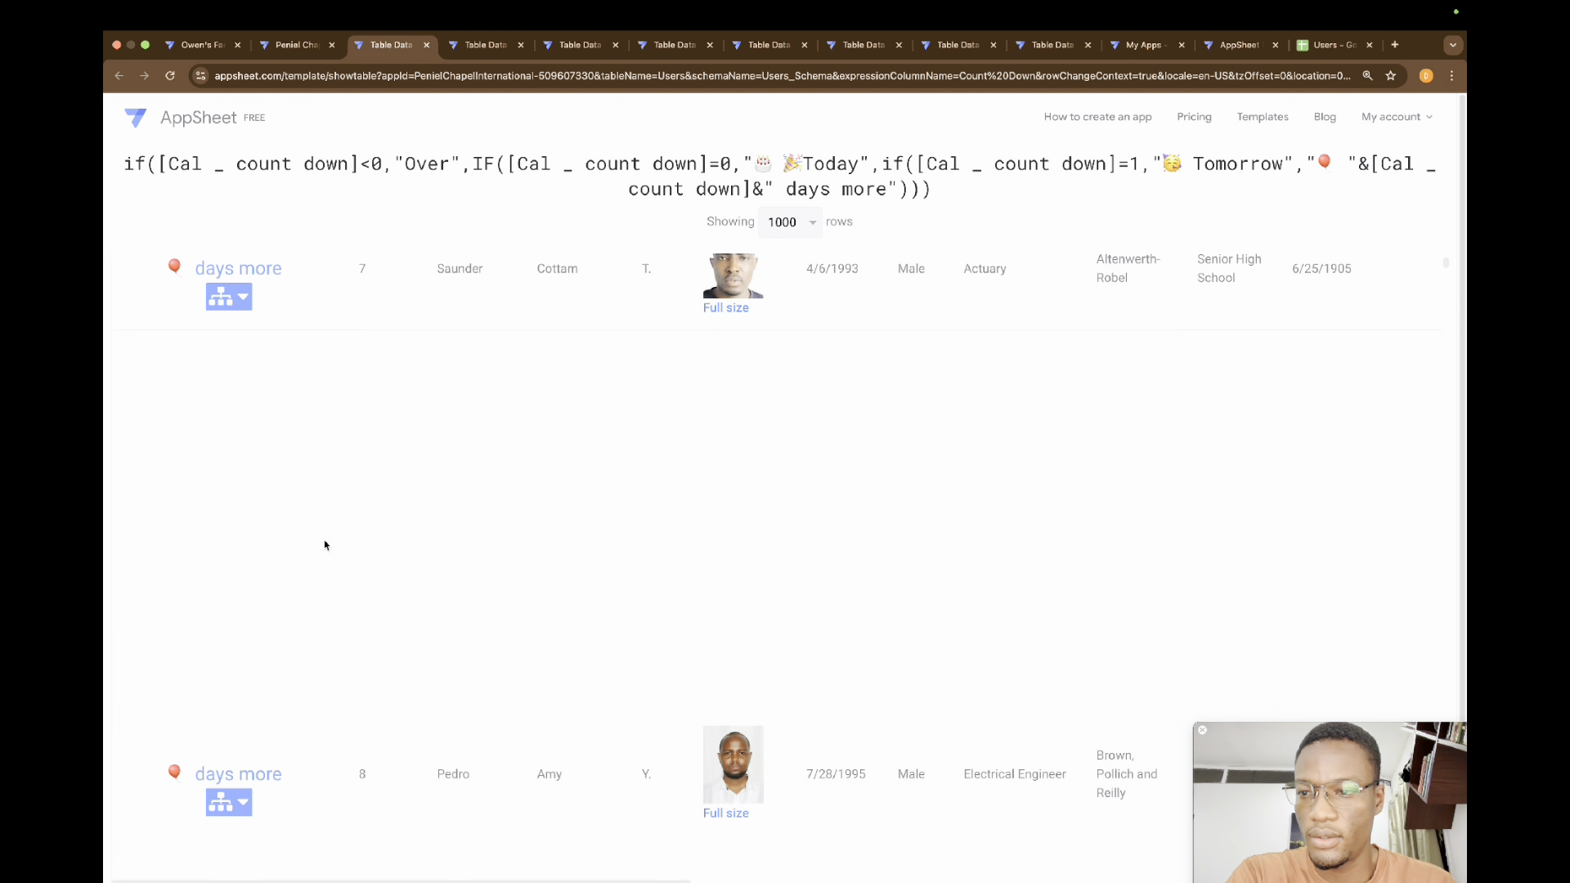
scroll(325, 544, down, 5)
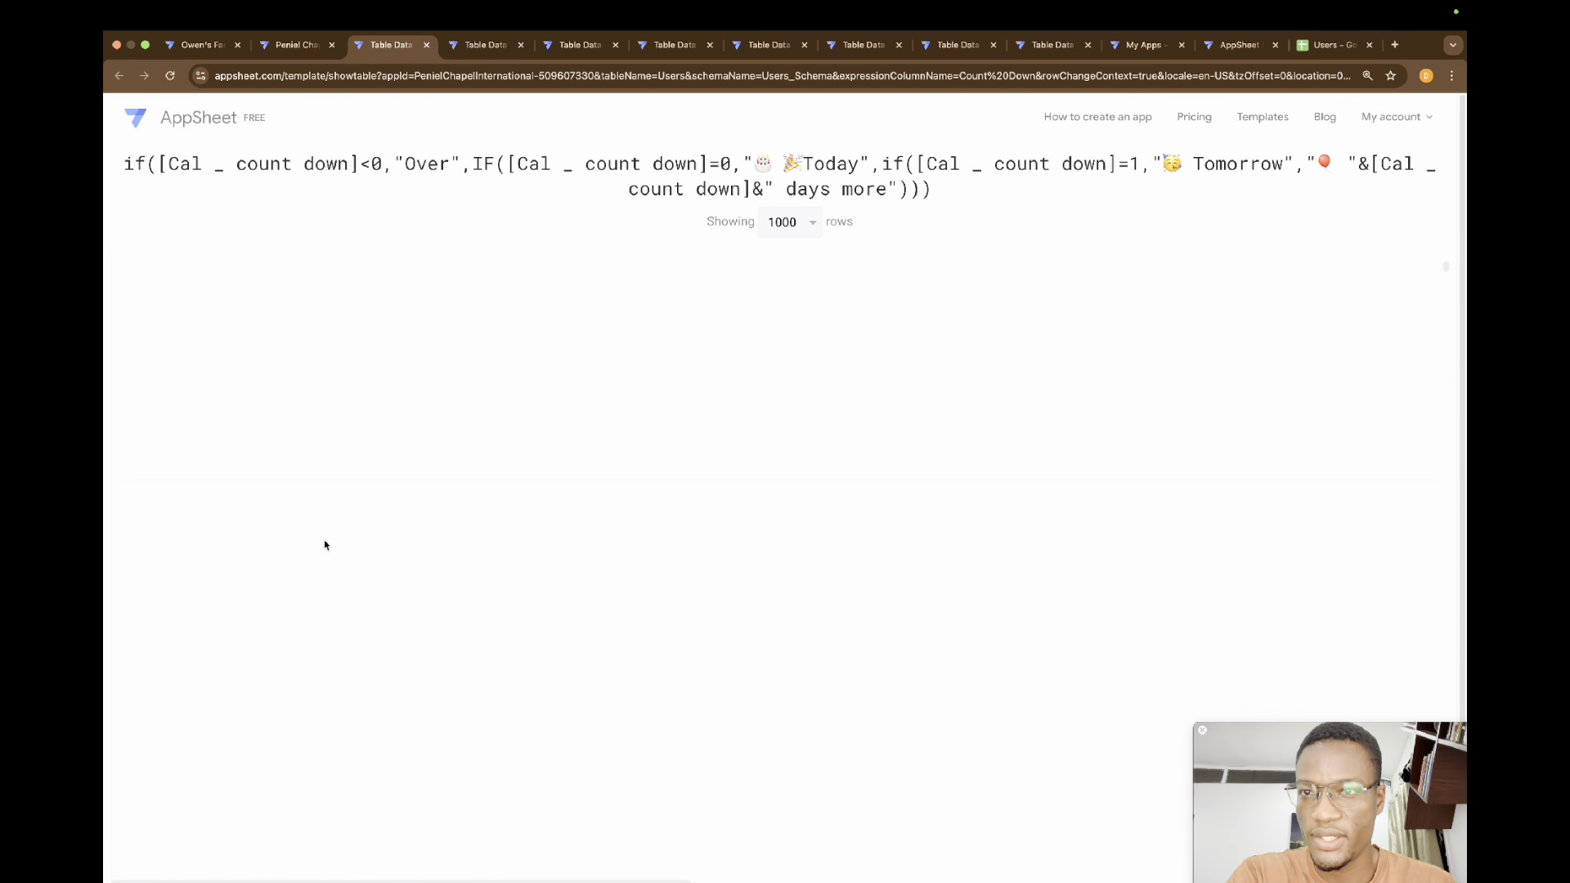
click(297, 43)
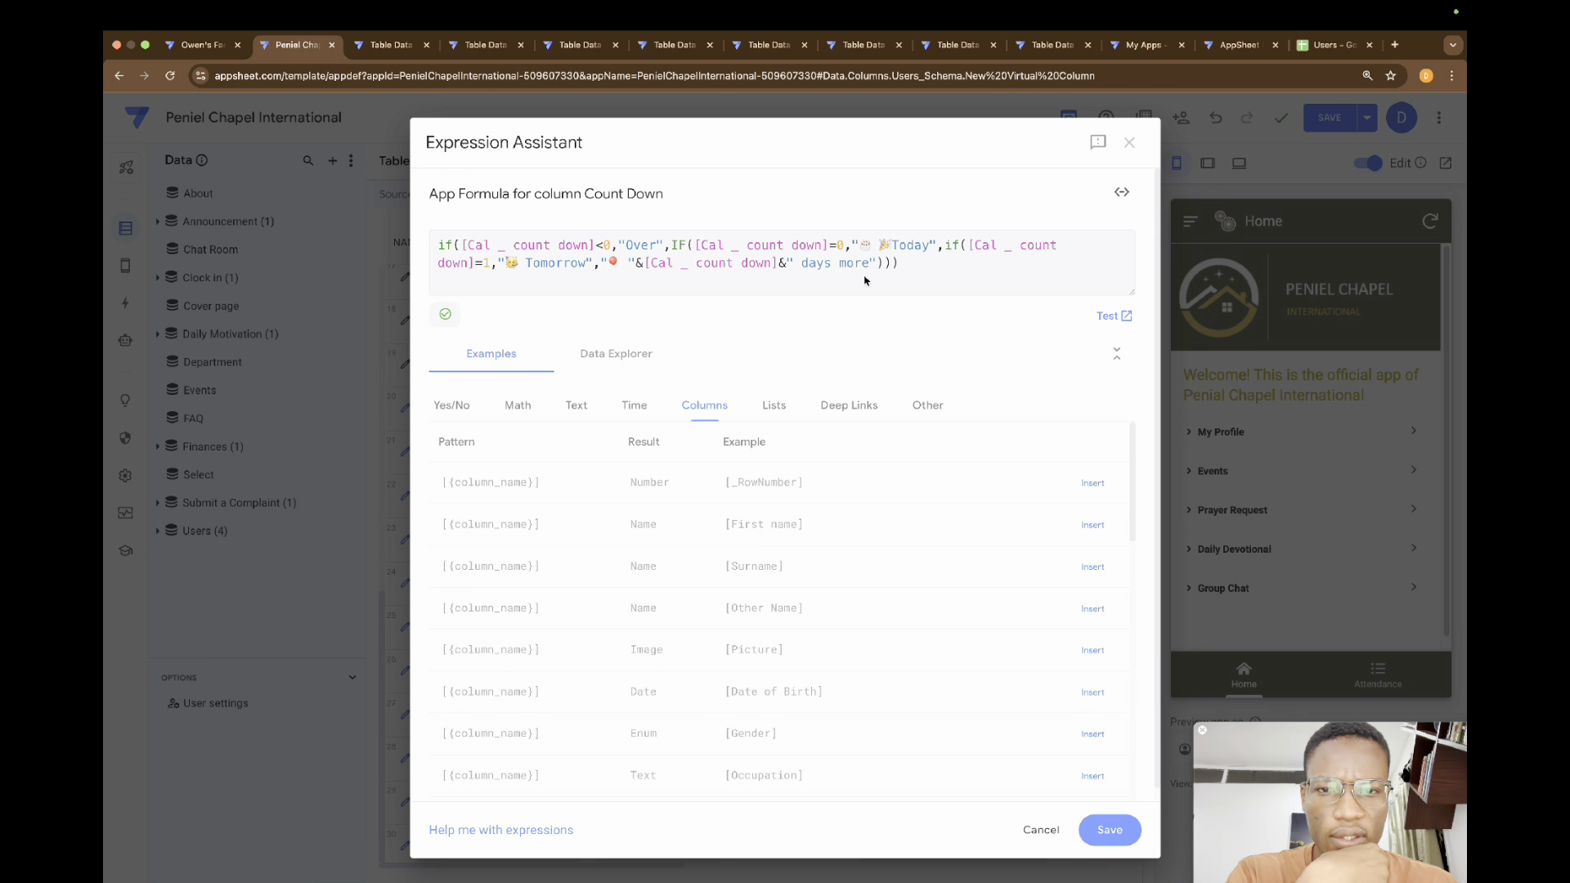
Step: Format the Count Down formula onto separate indented lines and save it to the column and the app
click(915, 267)
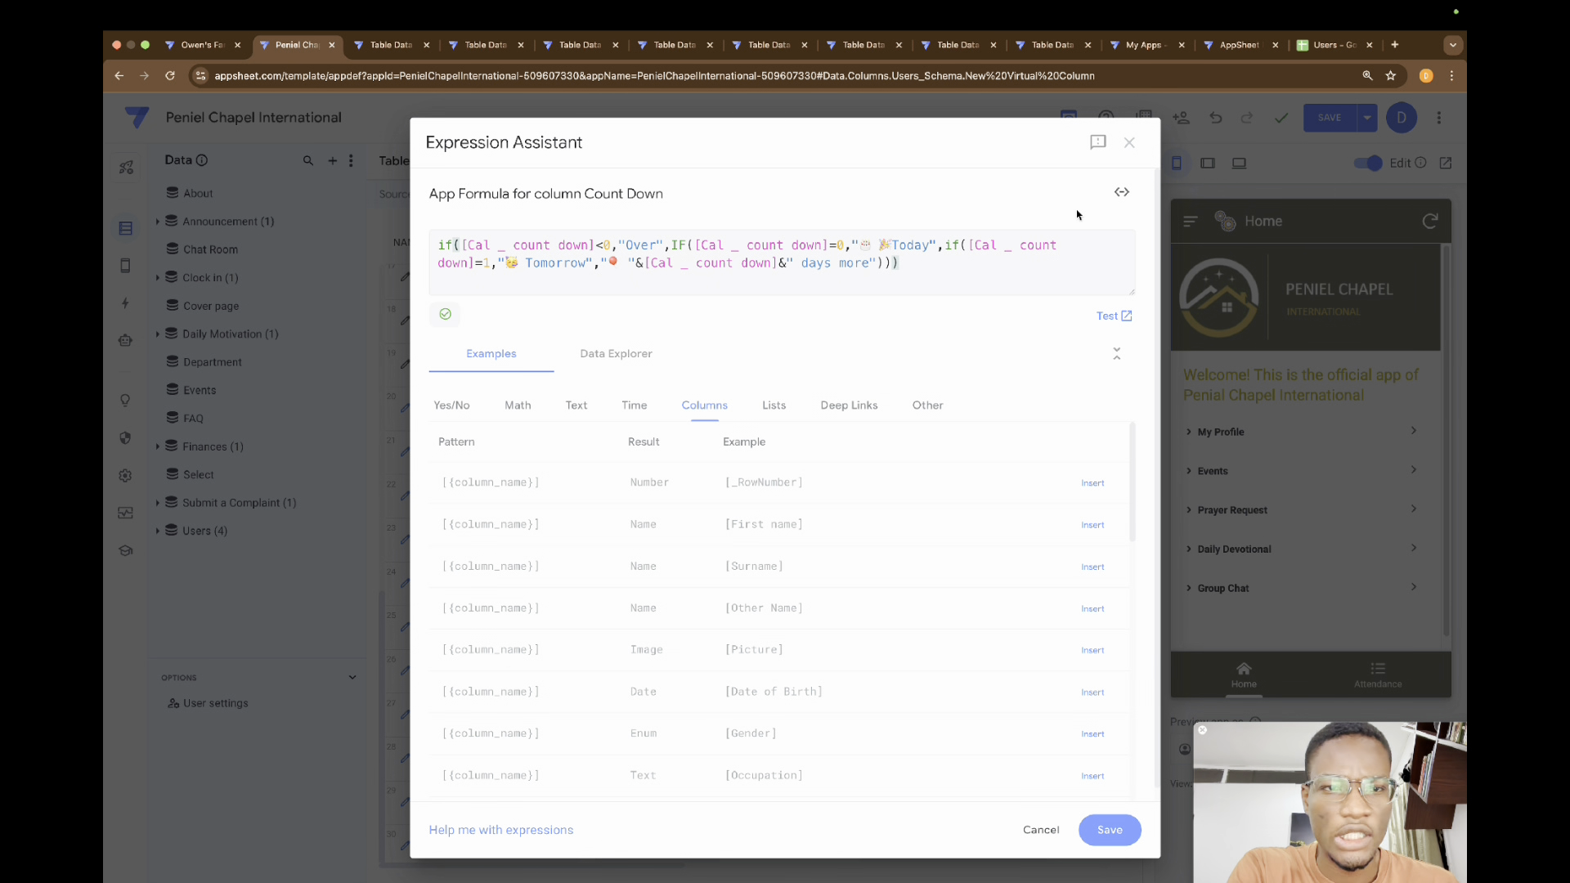
click(1121, 194)
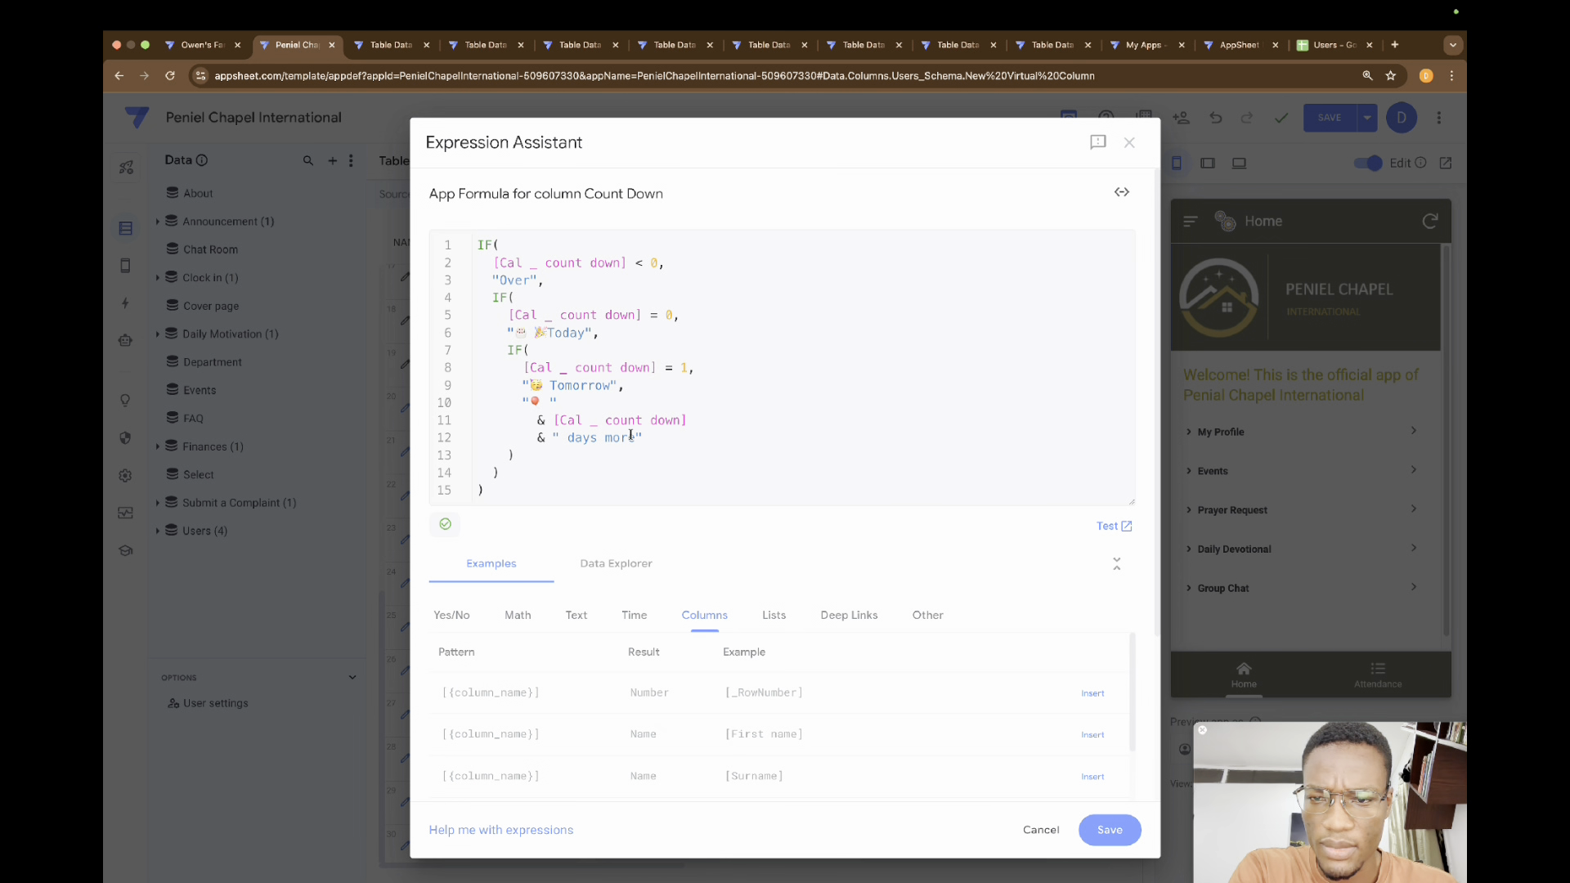
click(1109, 830)
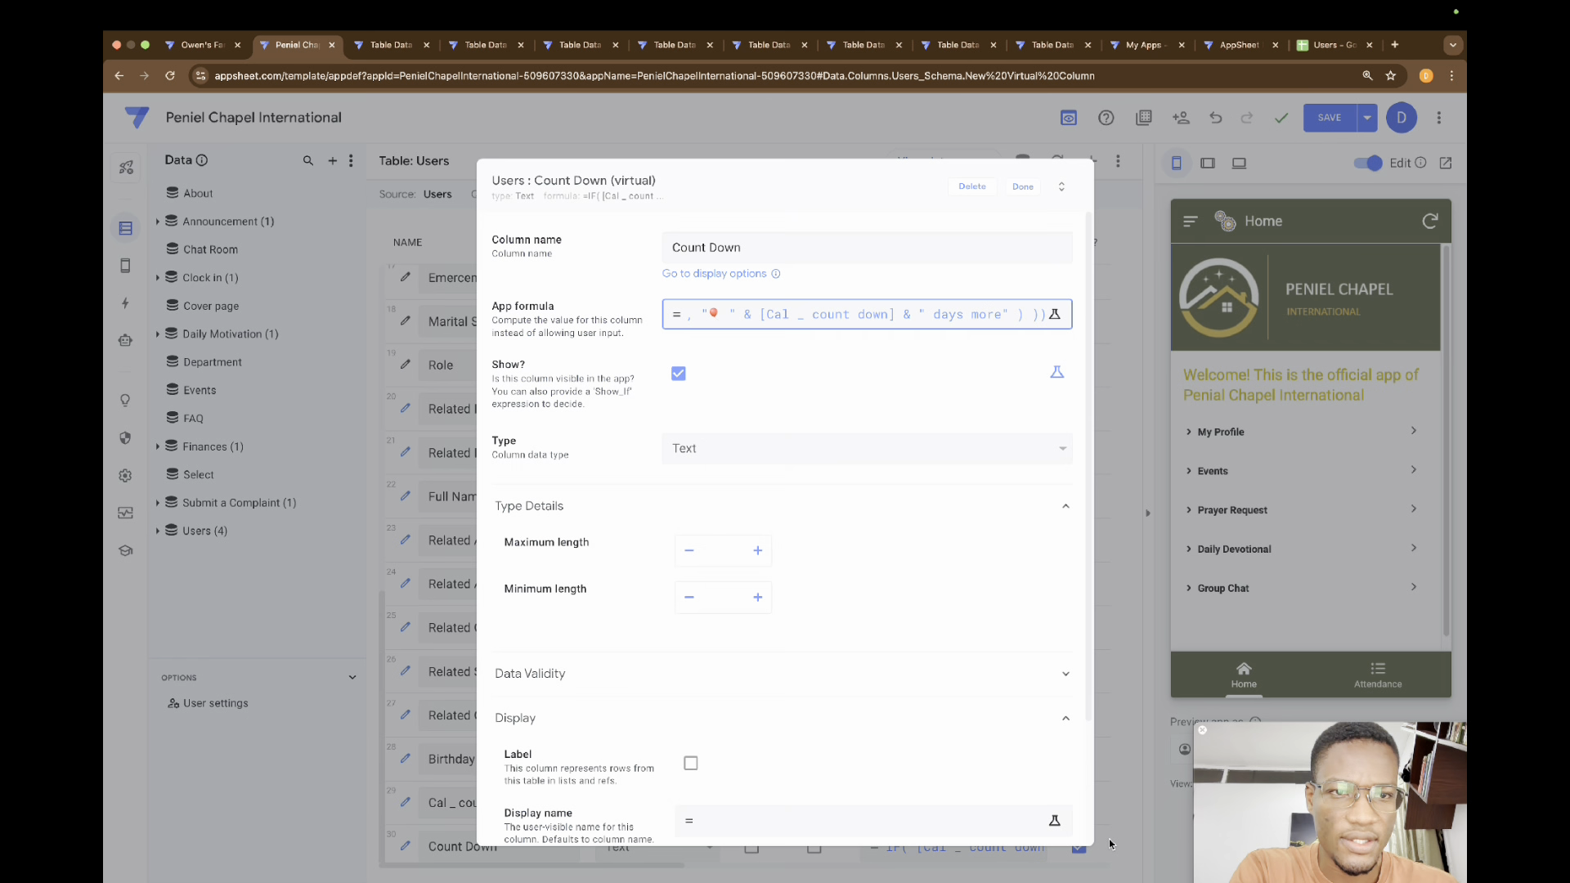
click(1022, 188)
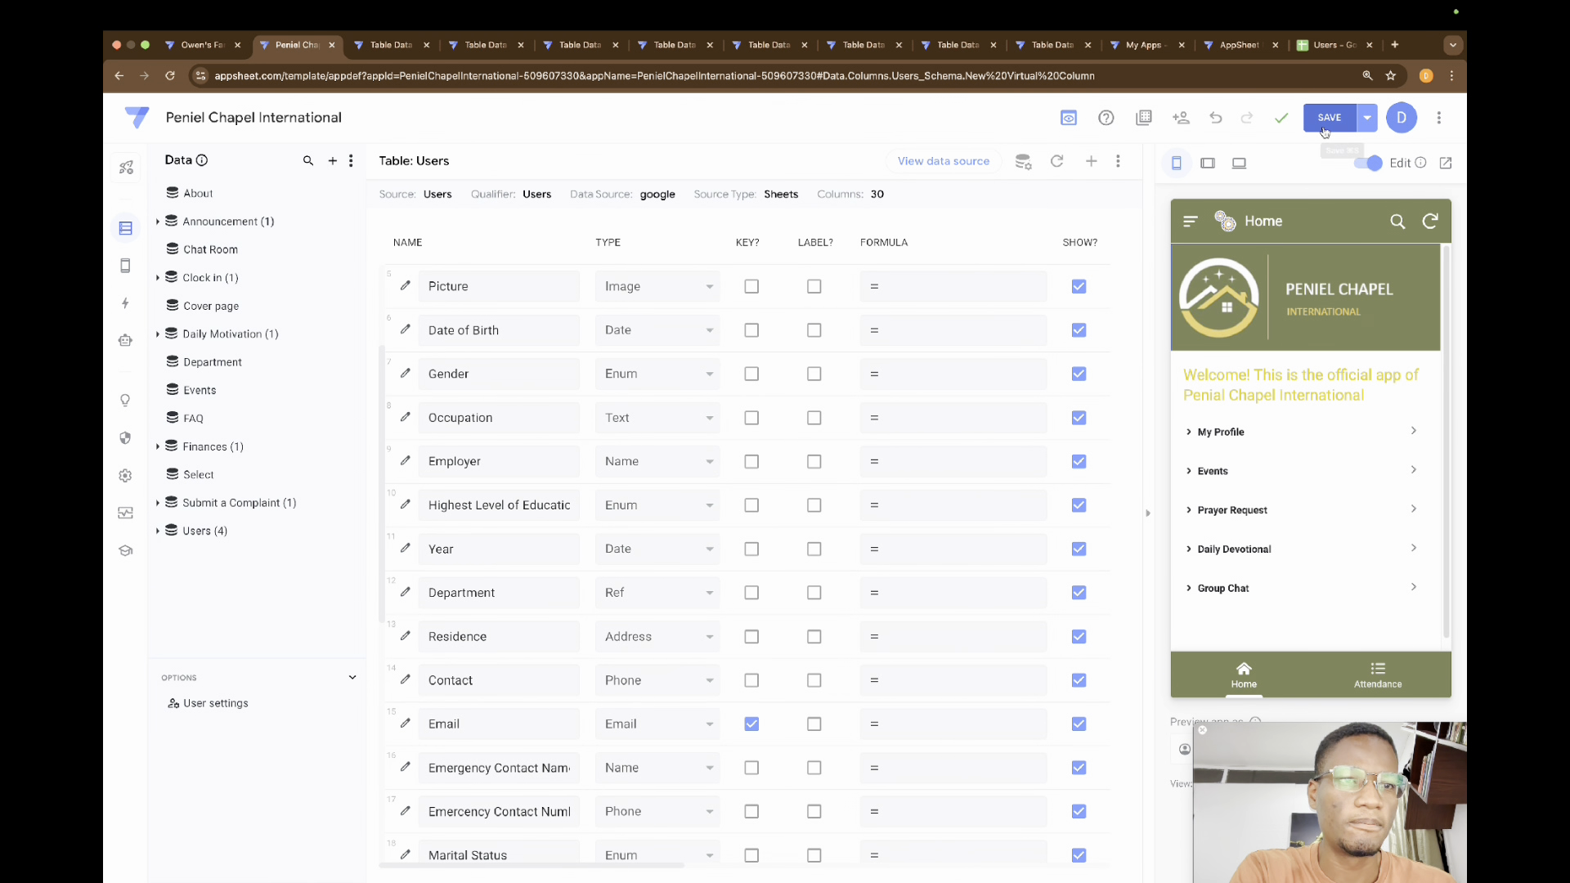
click(1327, 118)
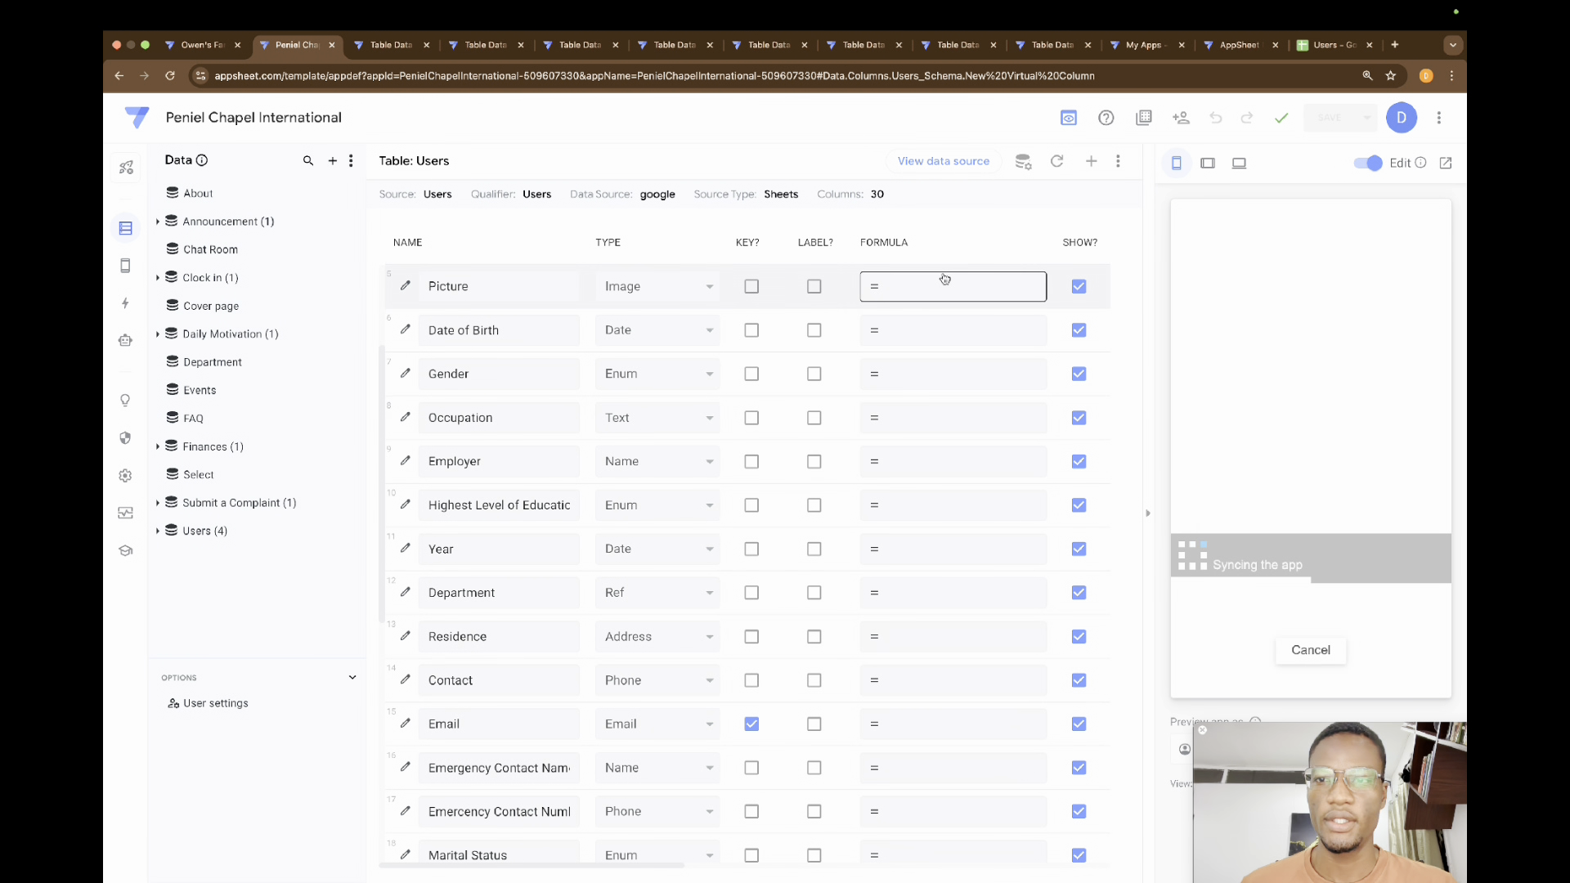
Step: Open a data preview of the Users table and close four old Table Data browser tabs
click(1118, 163)
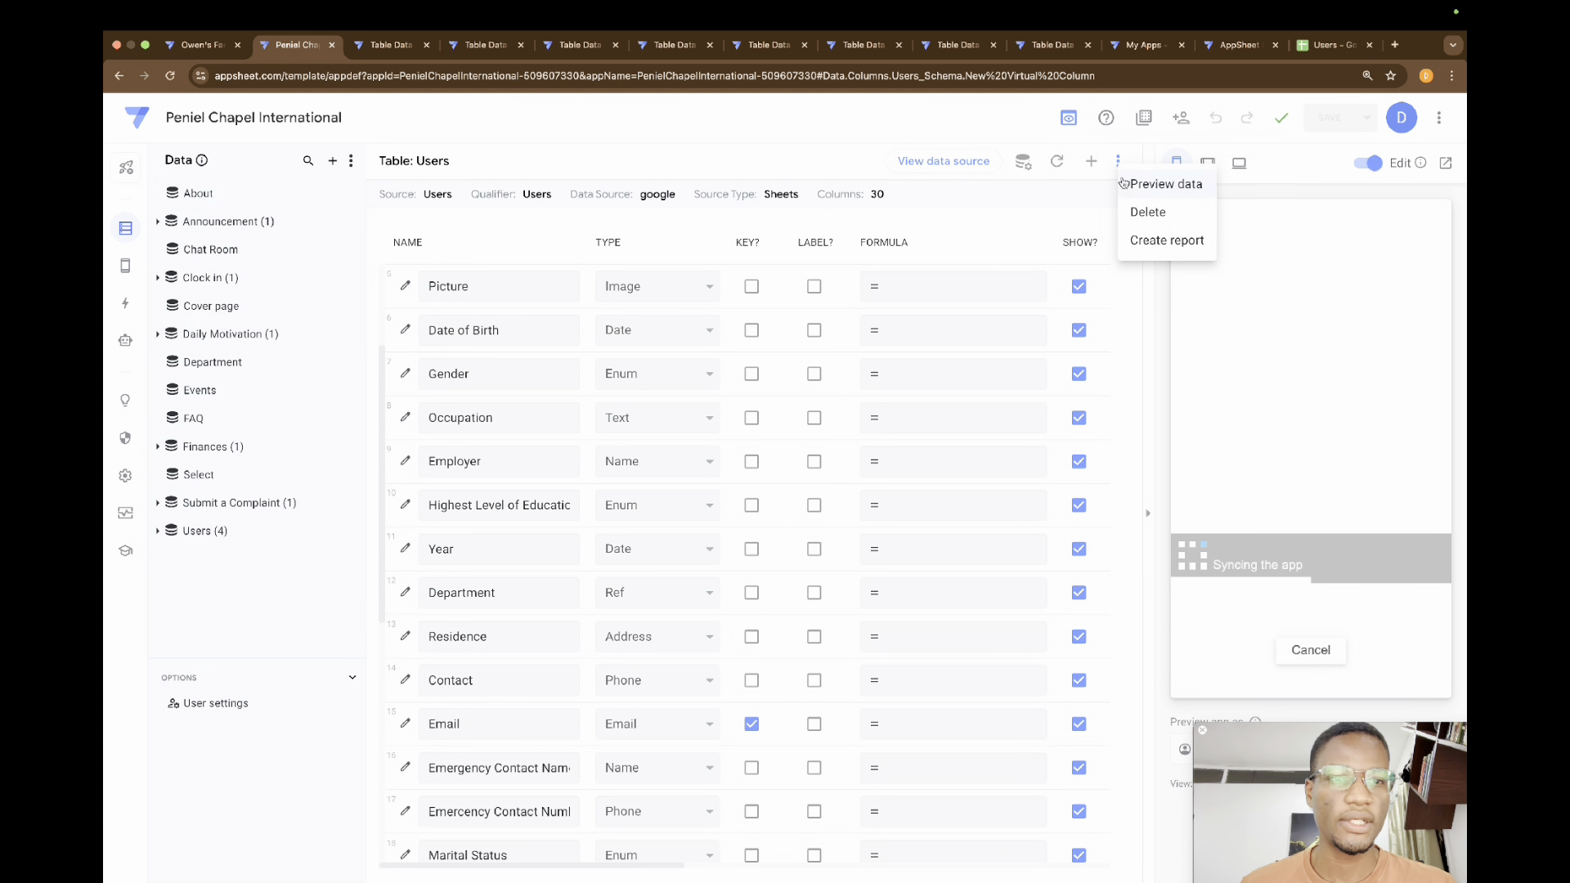
click(1135, 177)
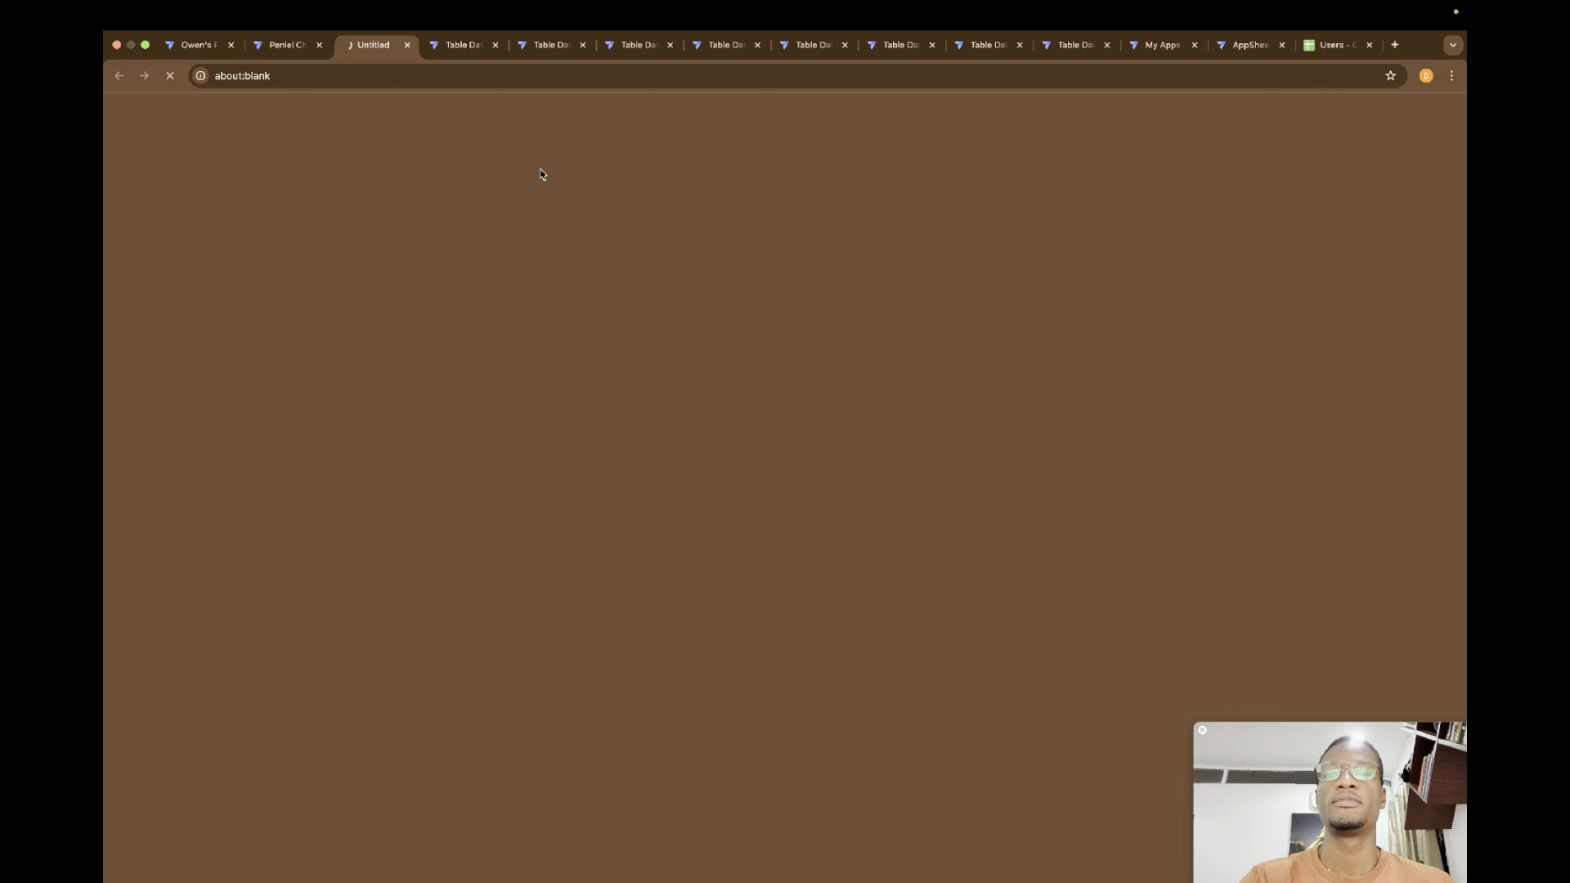
click(495, 46)
click(496, 45)
click(495, 46)
click(496, 46)
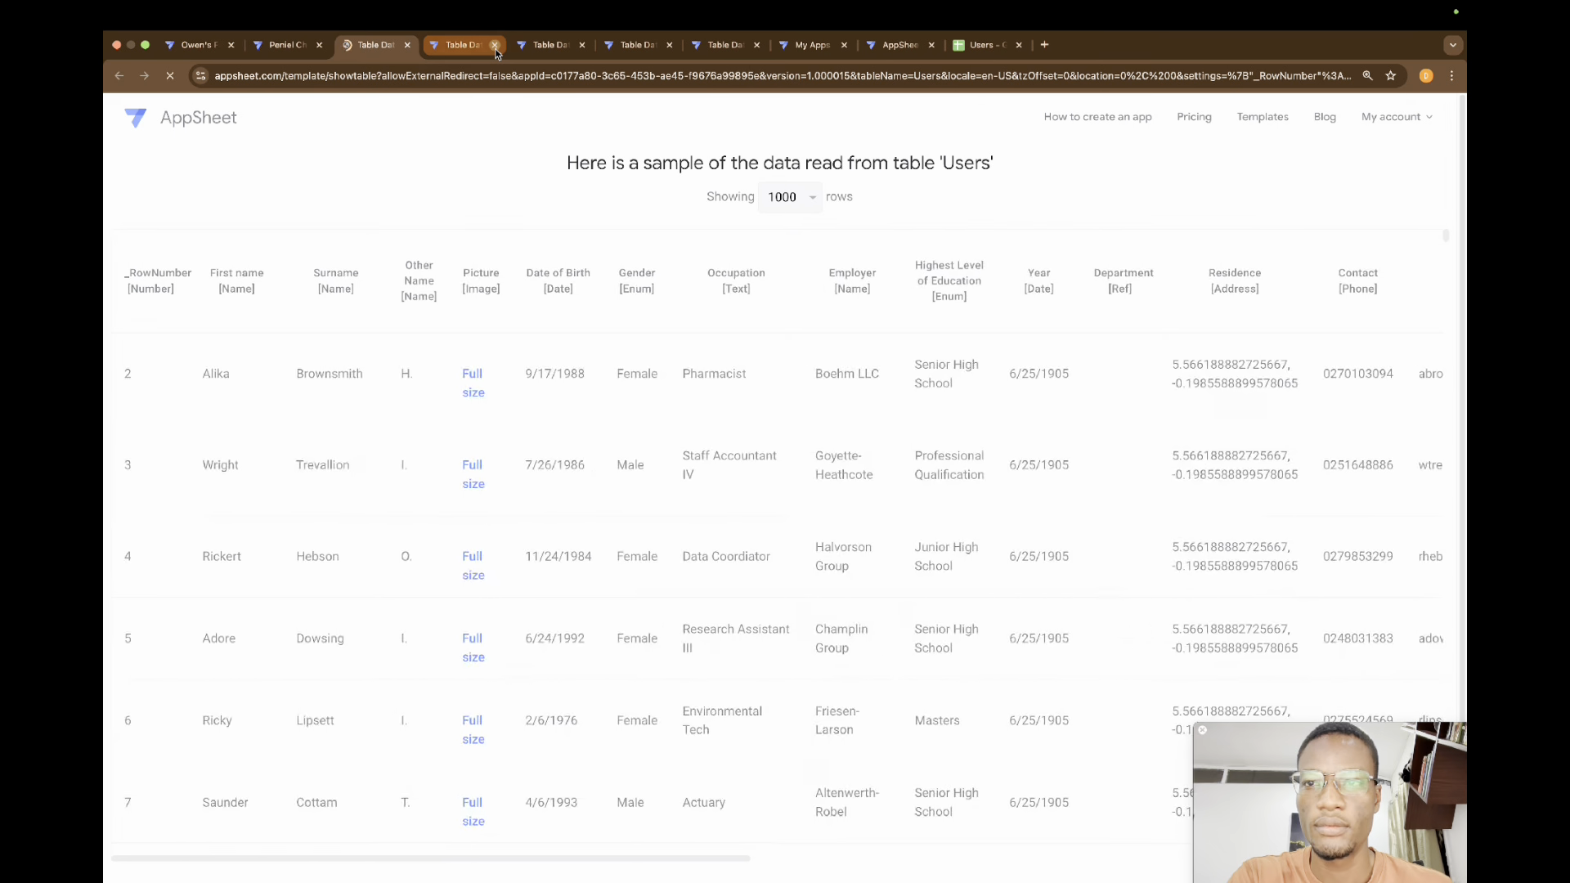
Step: Check the Birthday, Cal _ count down and Count Down columns in the Users data preview
scroll(709, 535, right, 15)
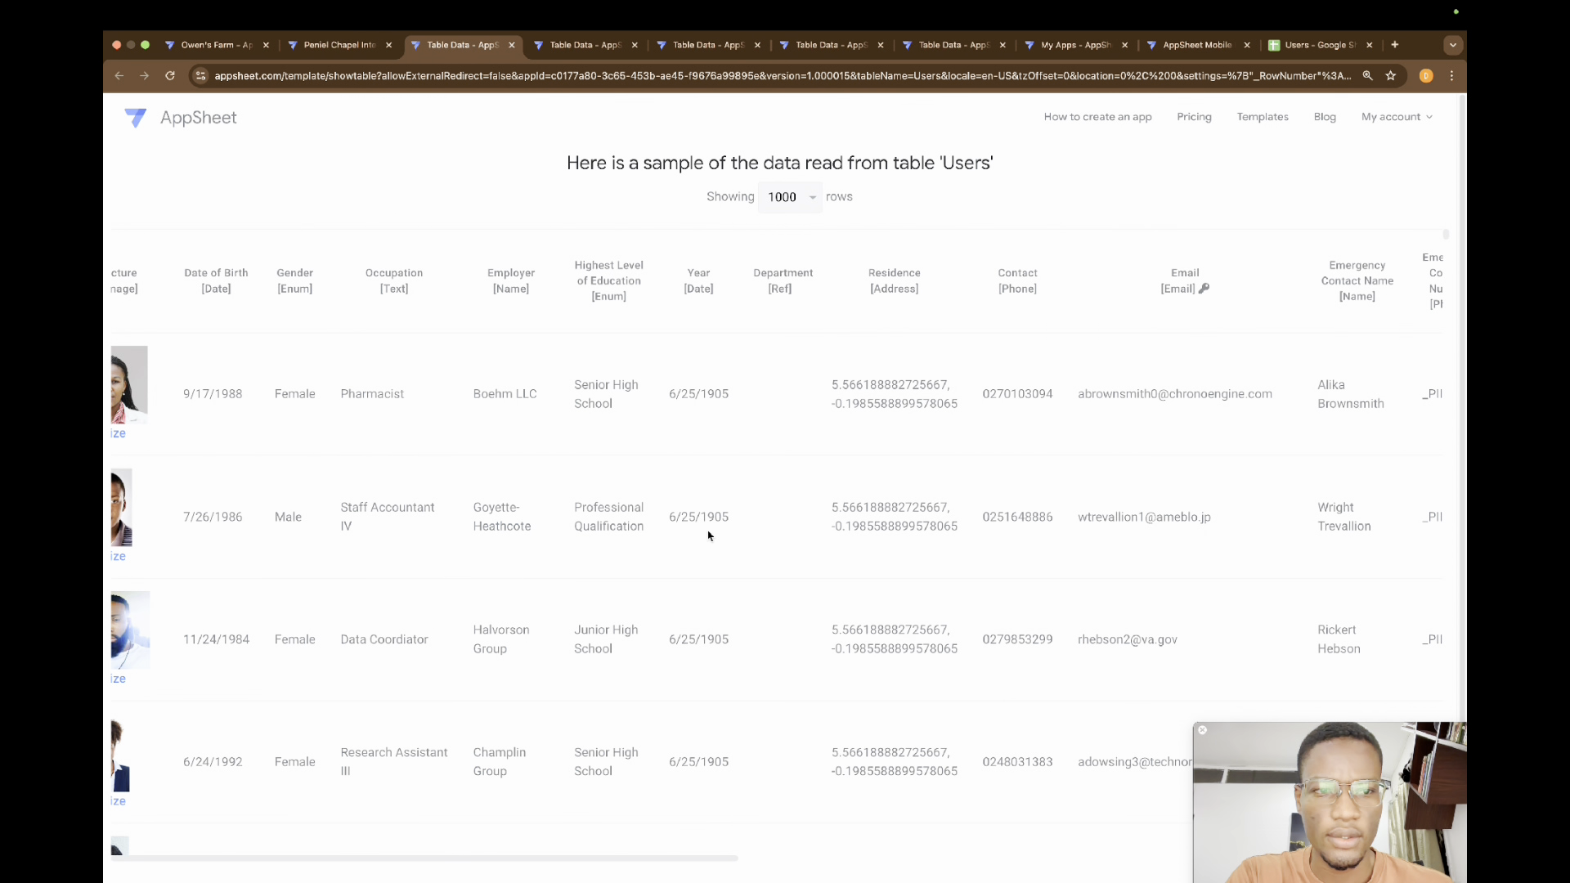
scroll(1216, 468, down, 15)
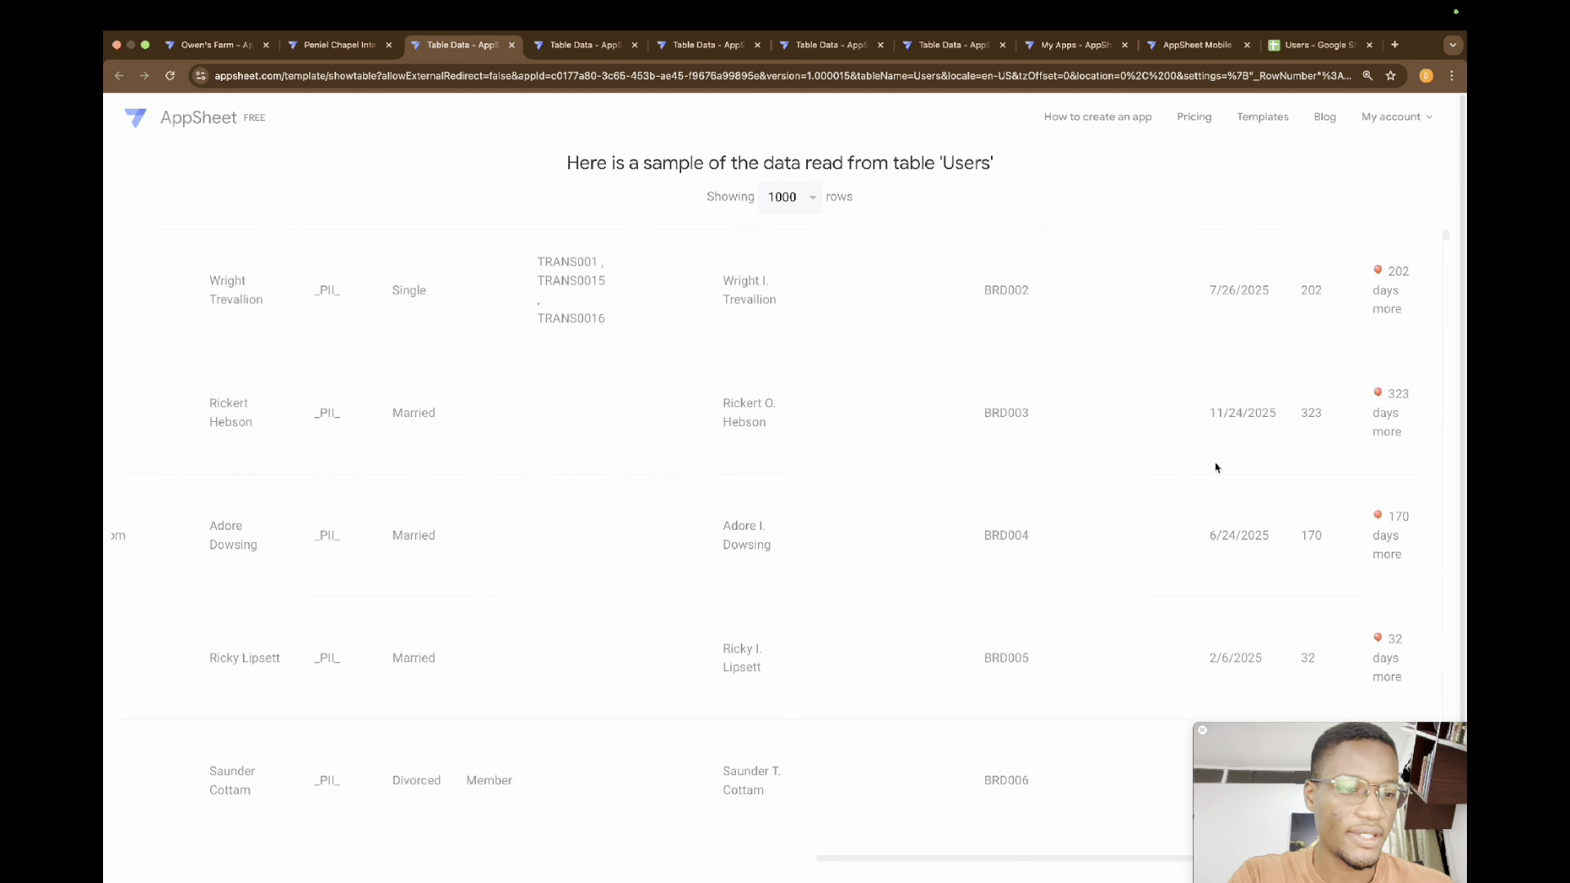
scroll(1215, 468, down, 15)
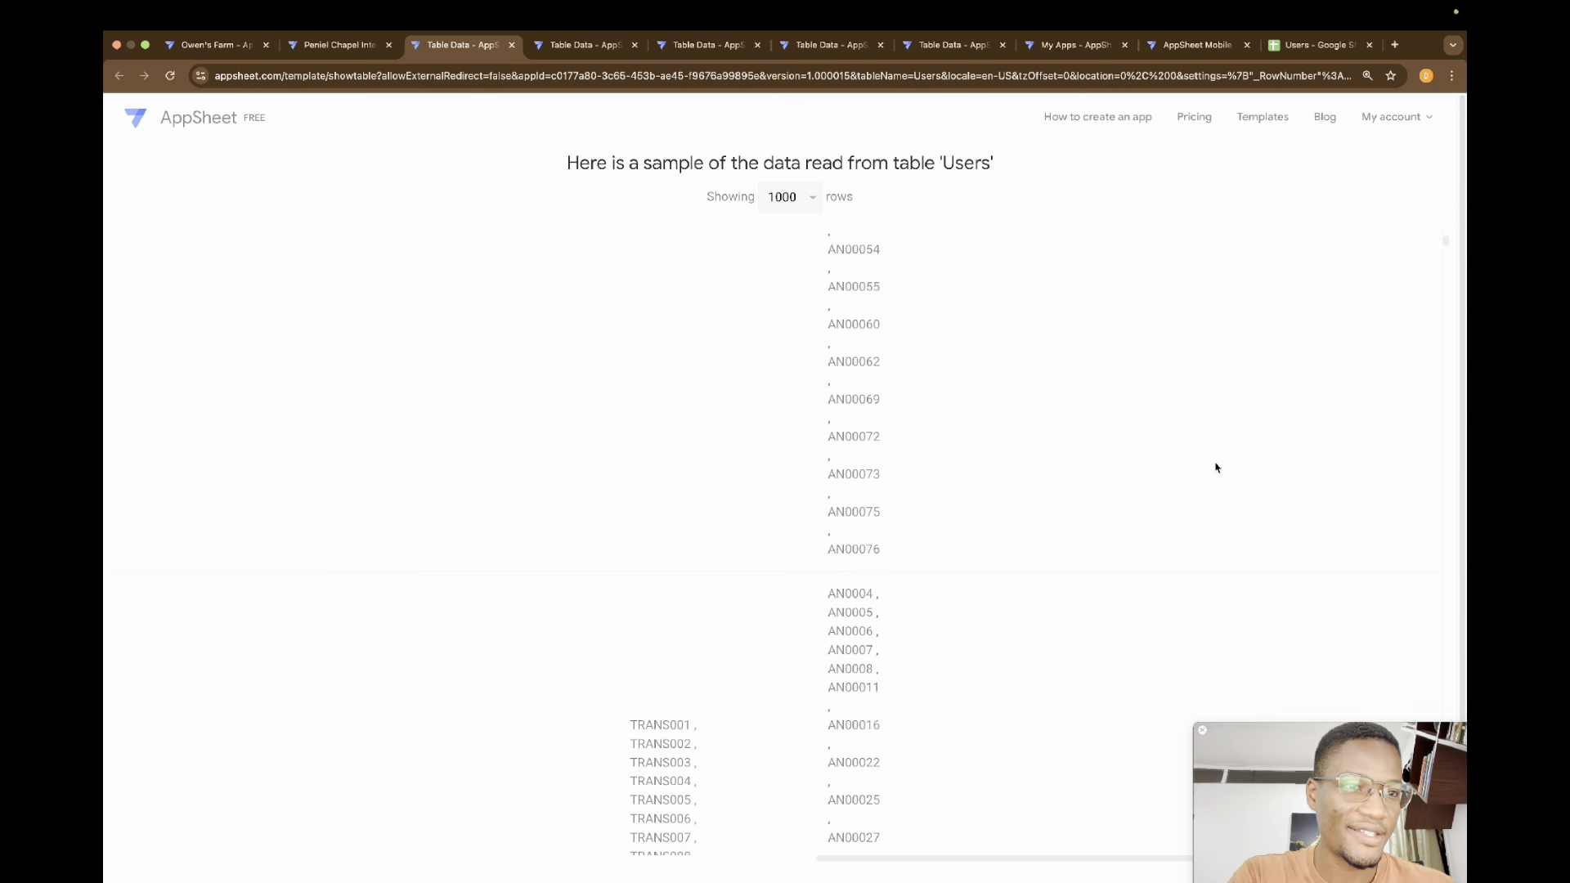
scroll(1216, 463, down, 10)
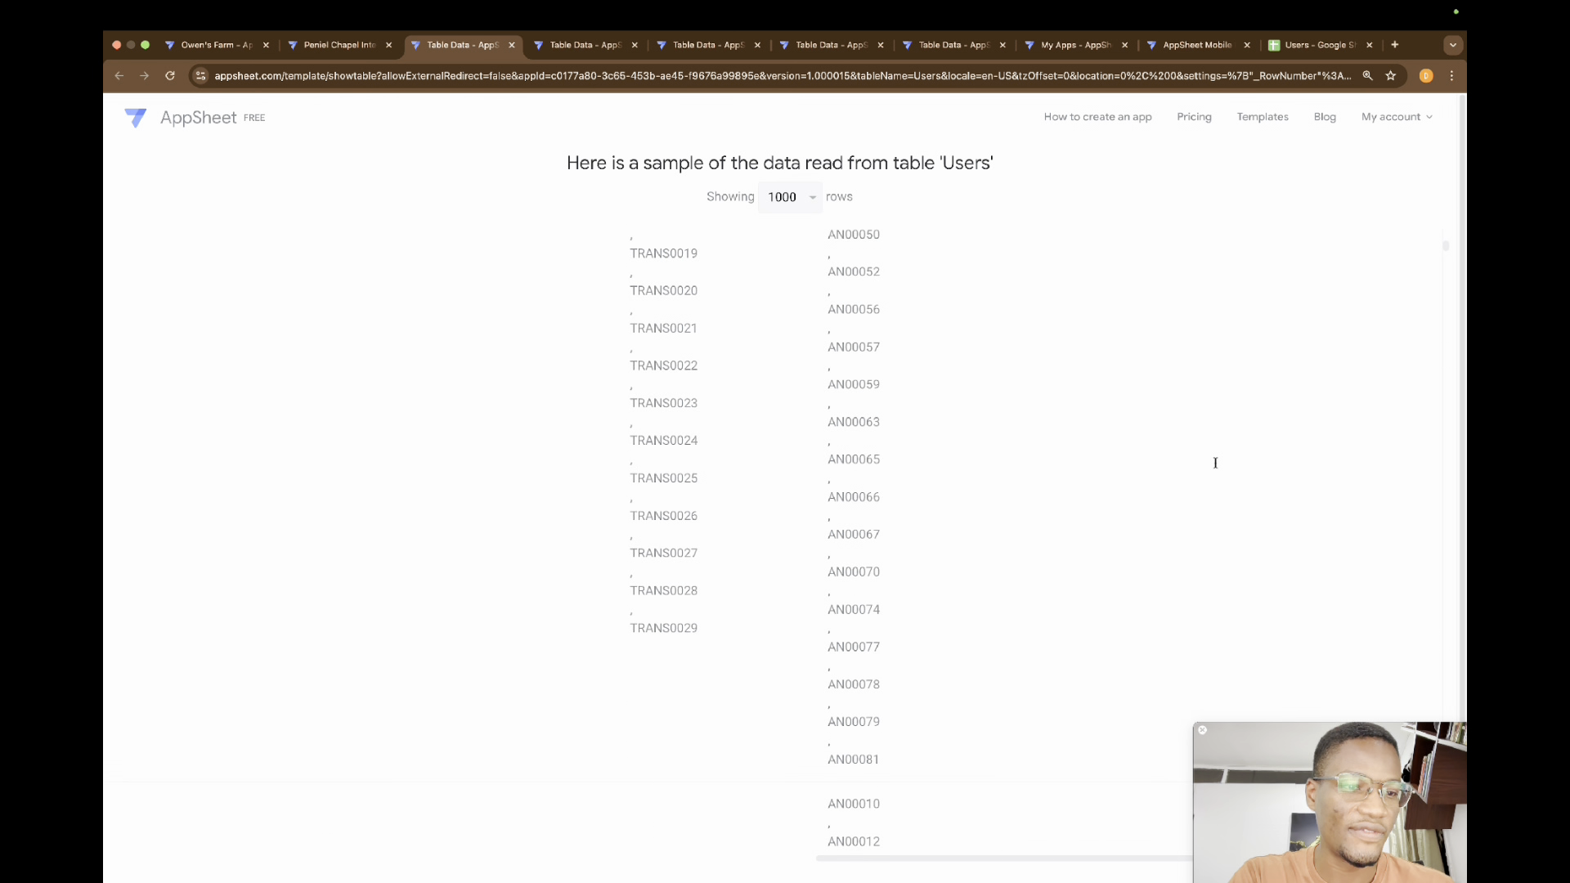
scroll(1216, 466, up, 20)
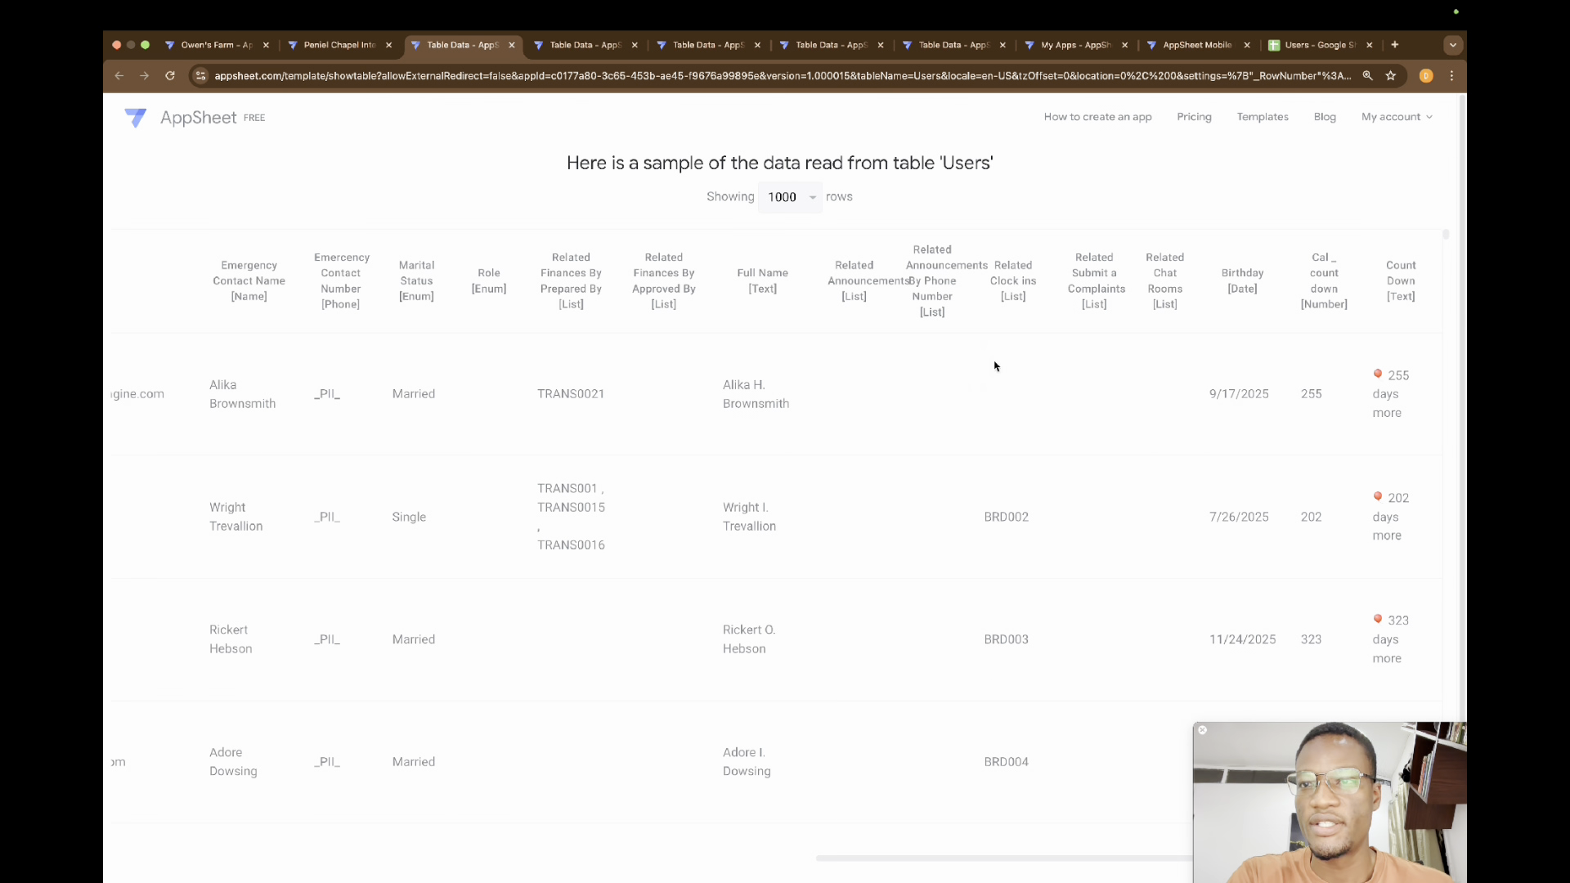
Step: Return to the app editor and create a new view under Primary Navigation
click(335, 45)
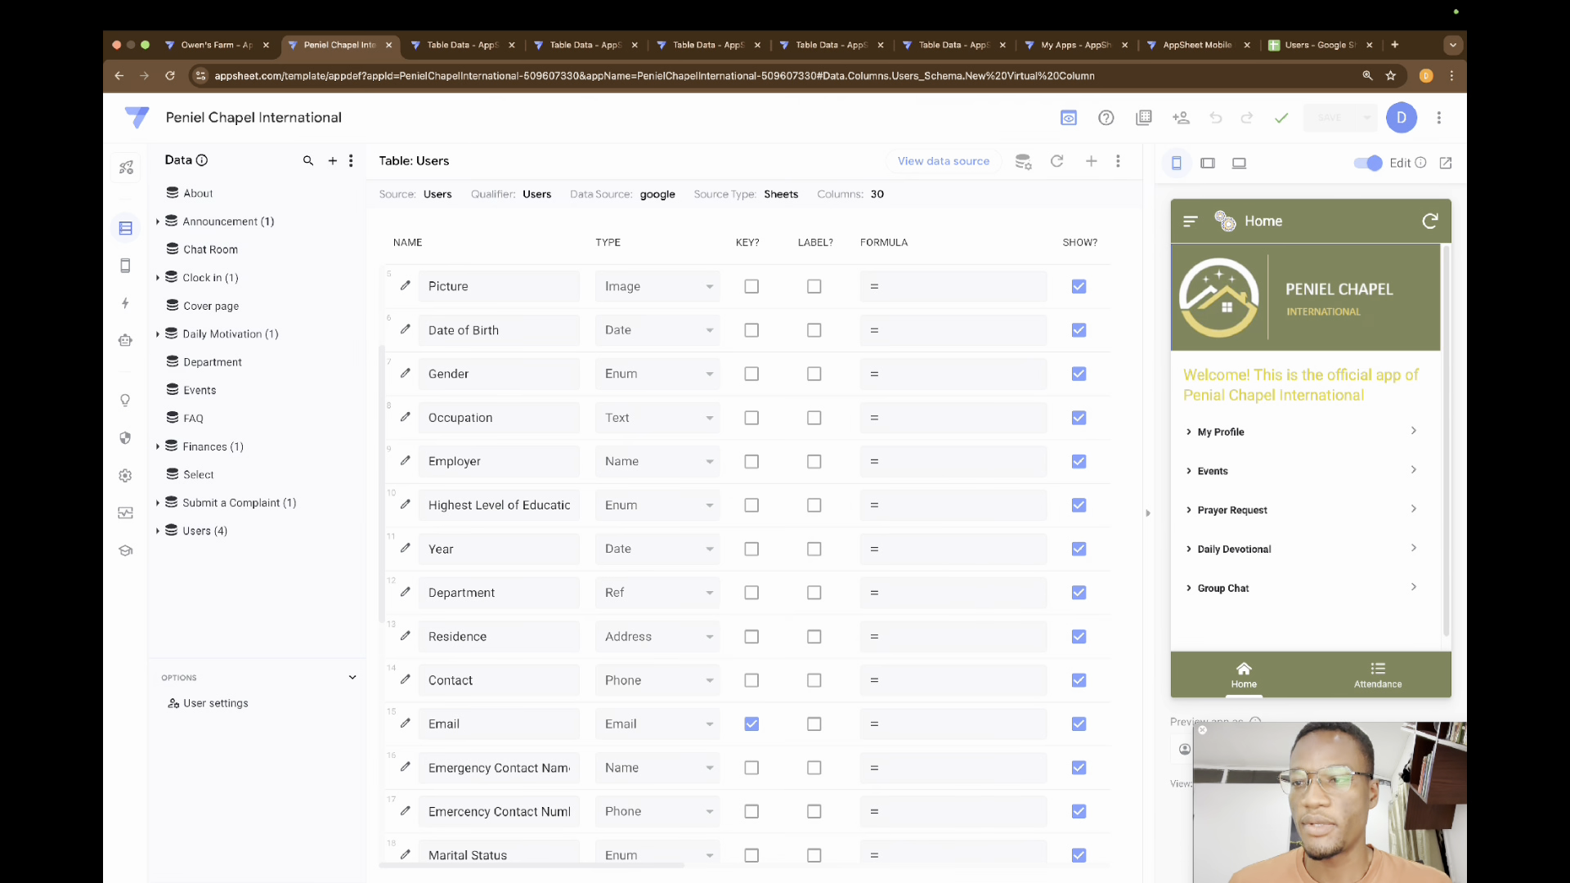
mouse_move(125, 265)
click(179, 266)
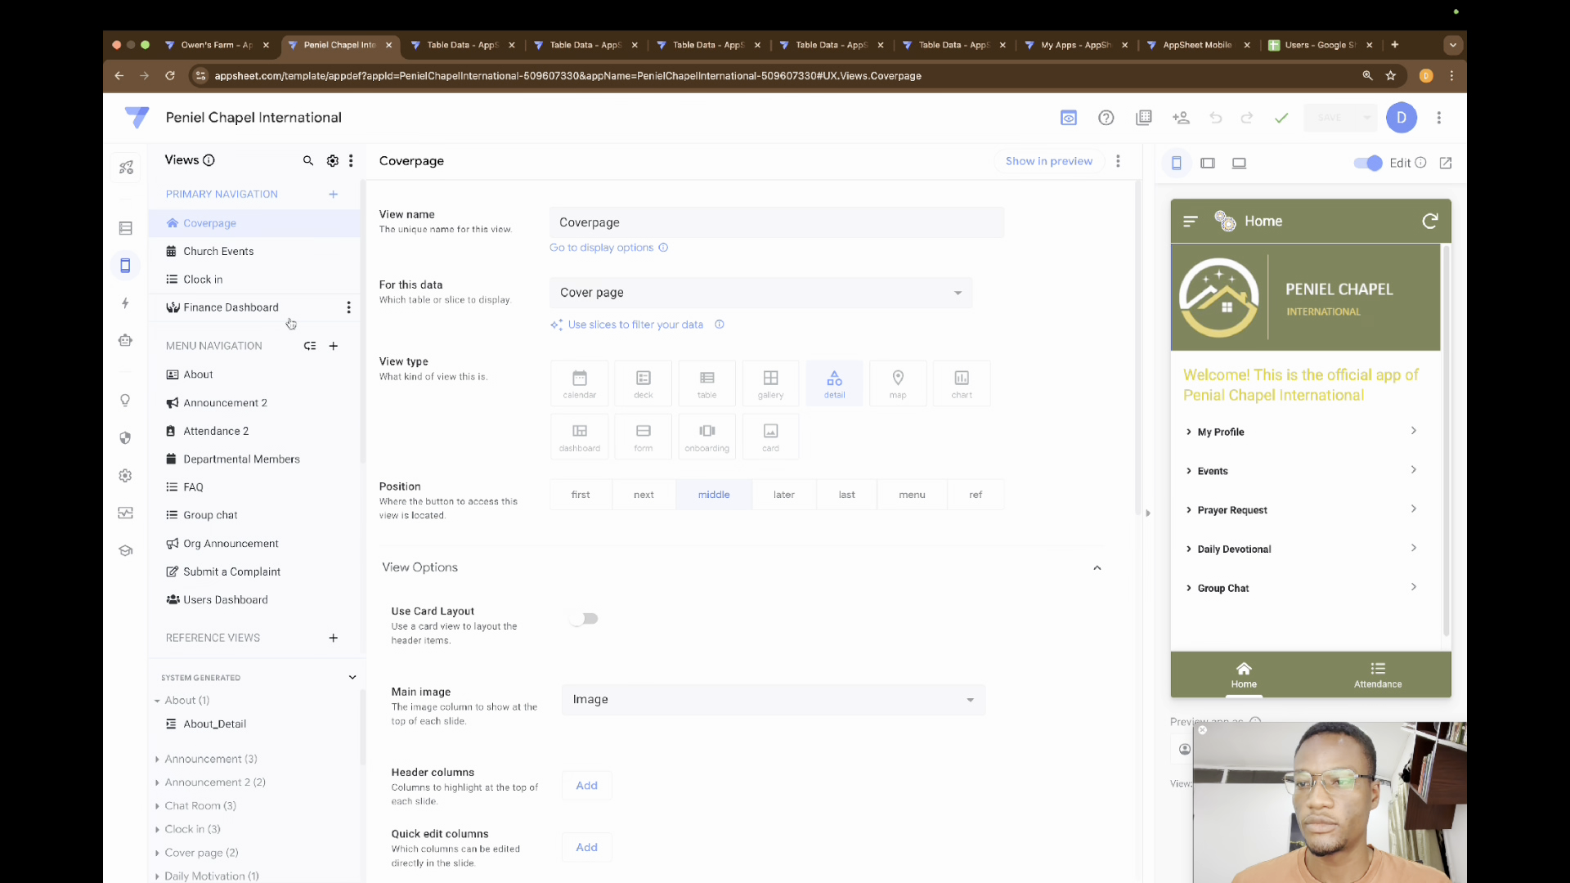
scroll(262, 458, down, 2)
scroll(286, 327, up, 2)
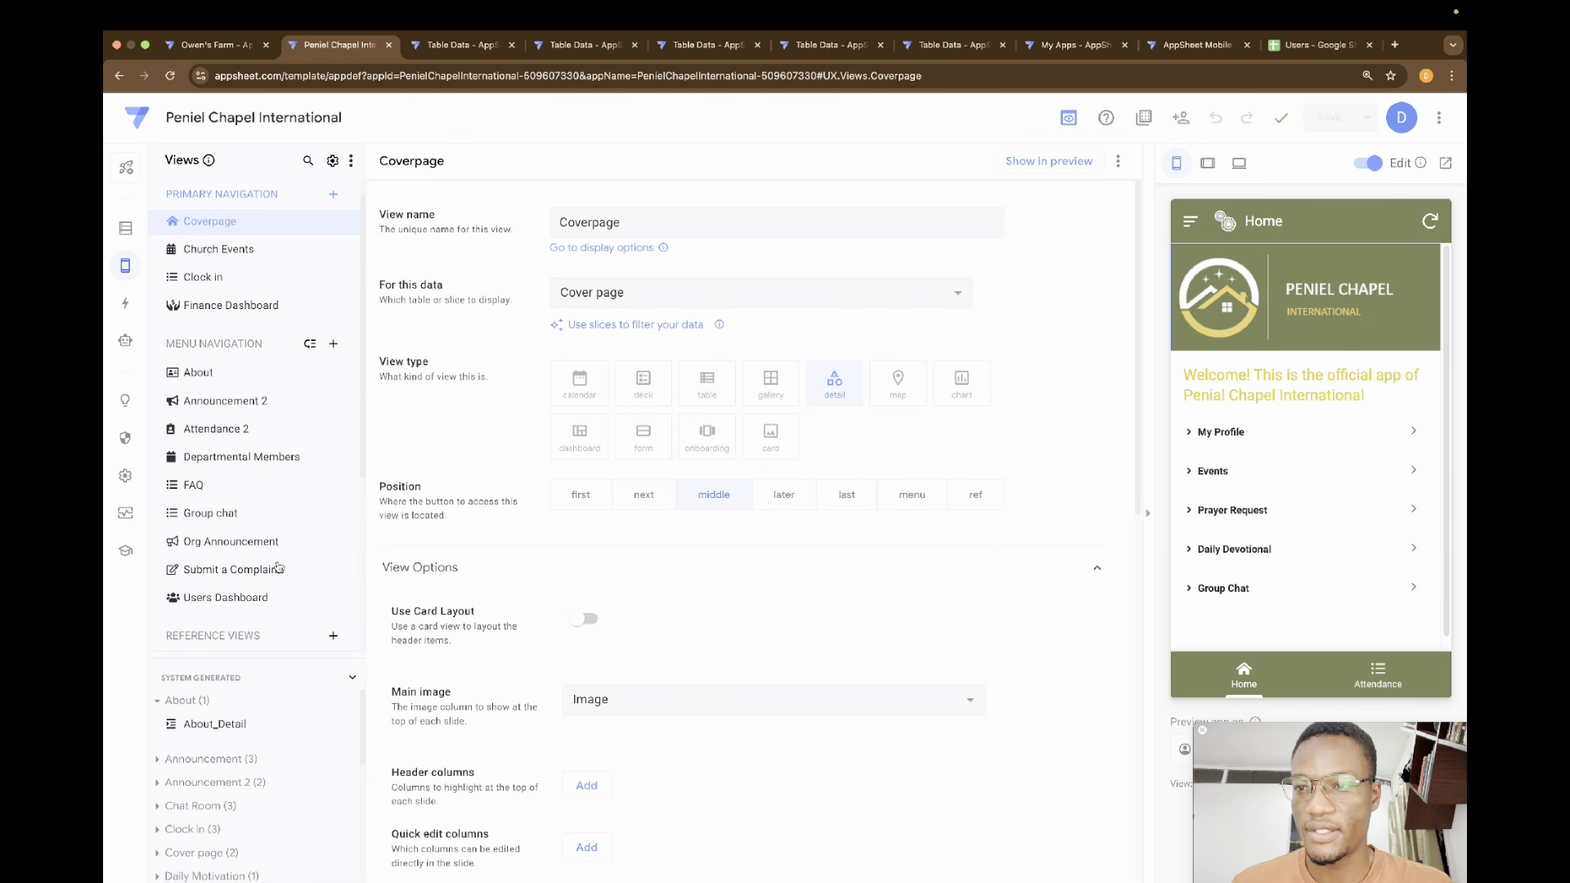
click(333, 194)
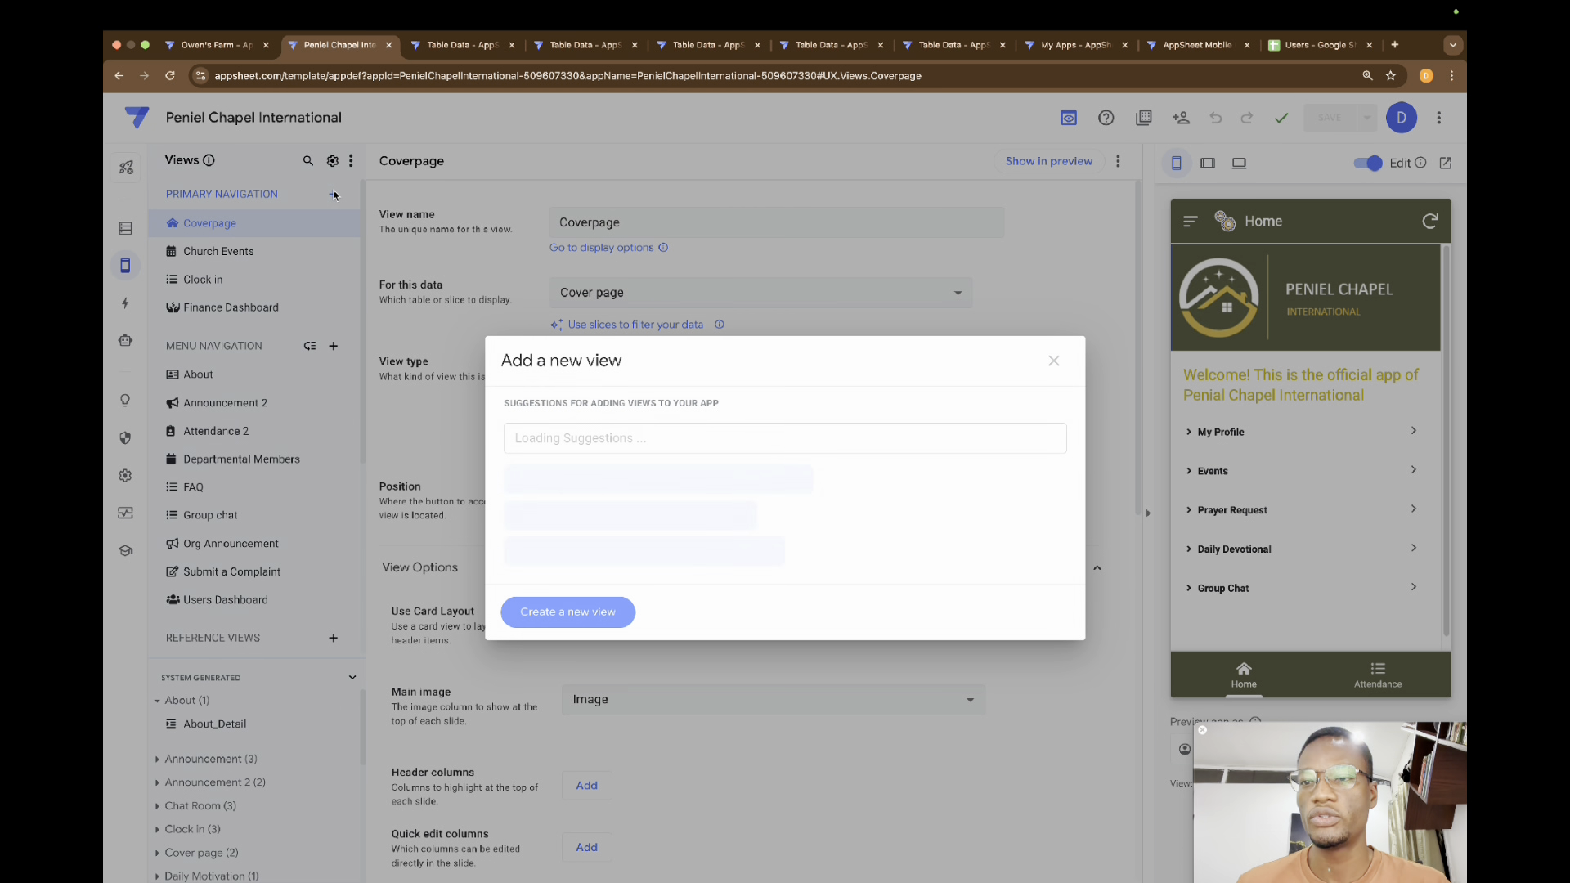
click(546, 614)
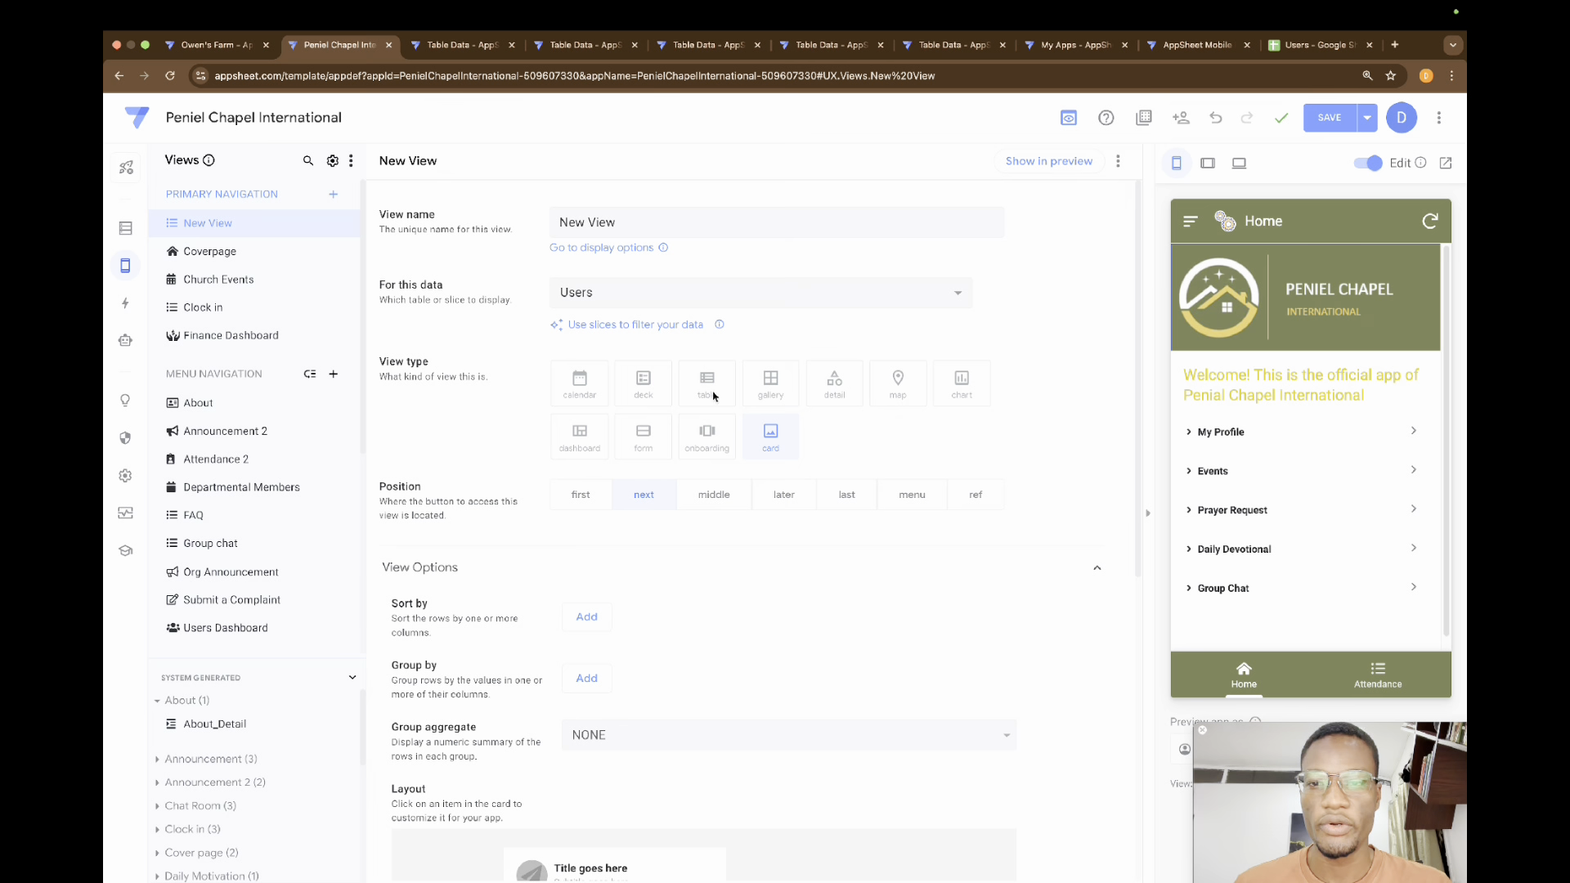
Step: Name the new view Birthdays and set its view type to deck
click(616, 223)
drag(616, 223, 527, 223)
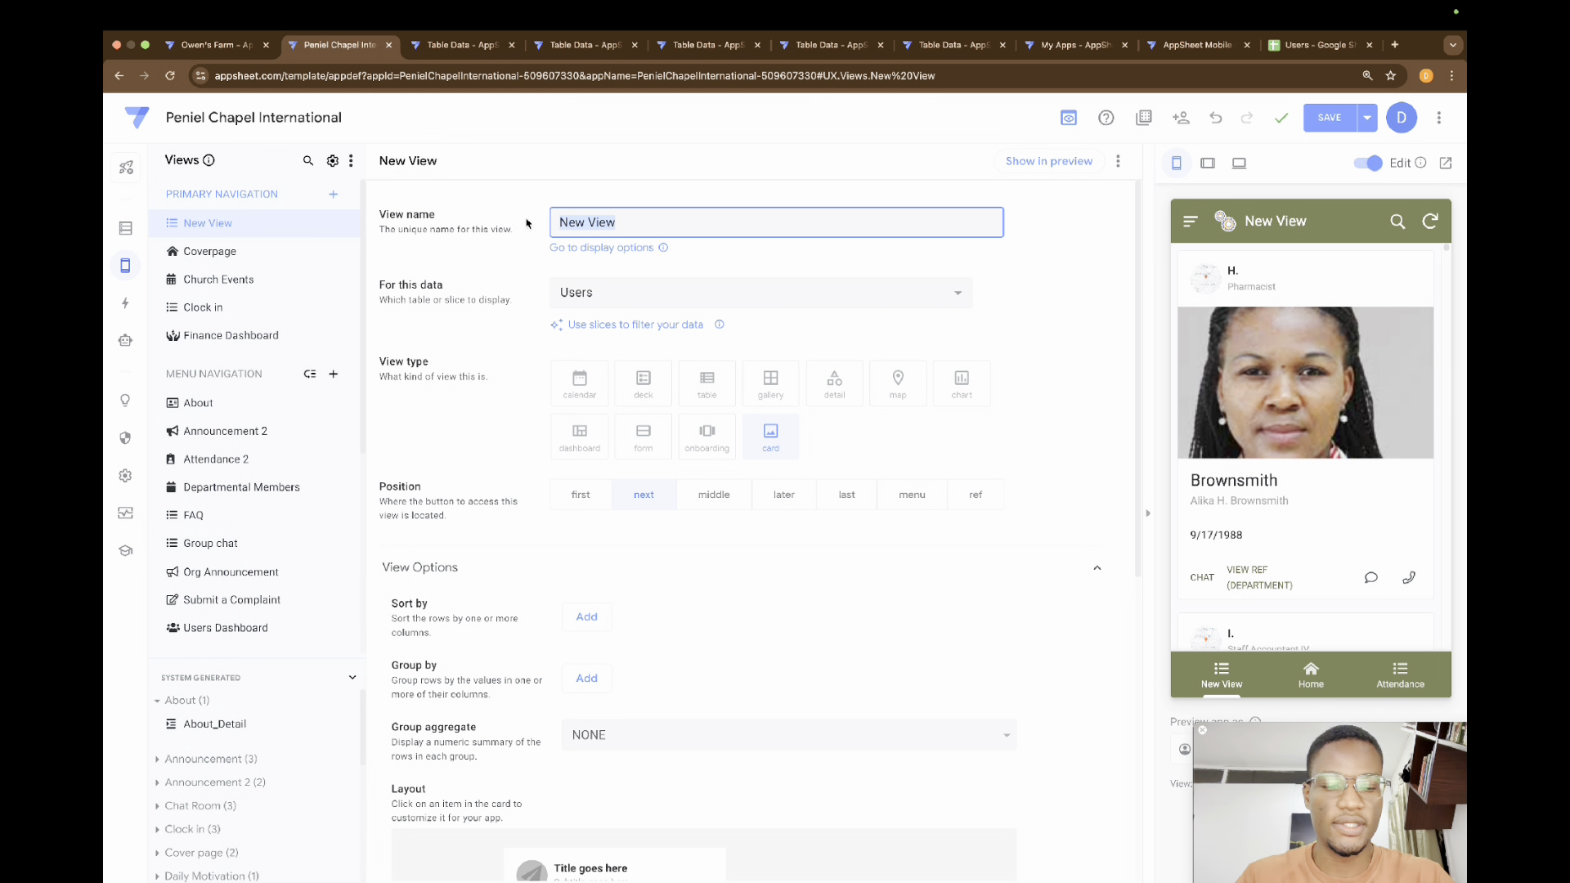
key(BackSpace)
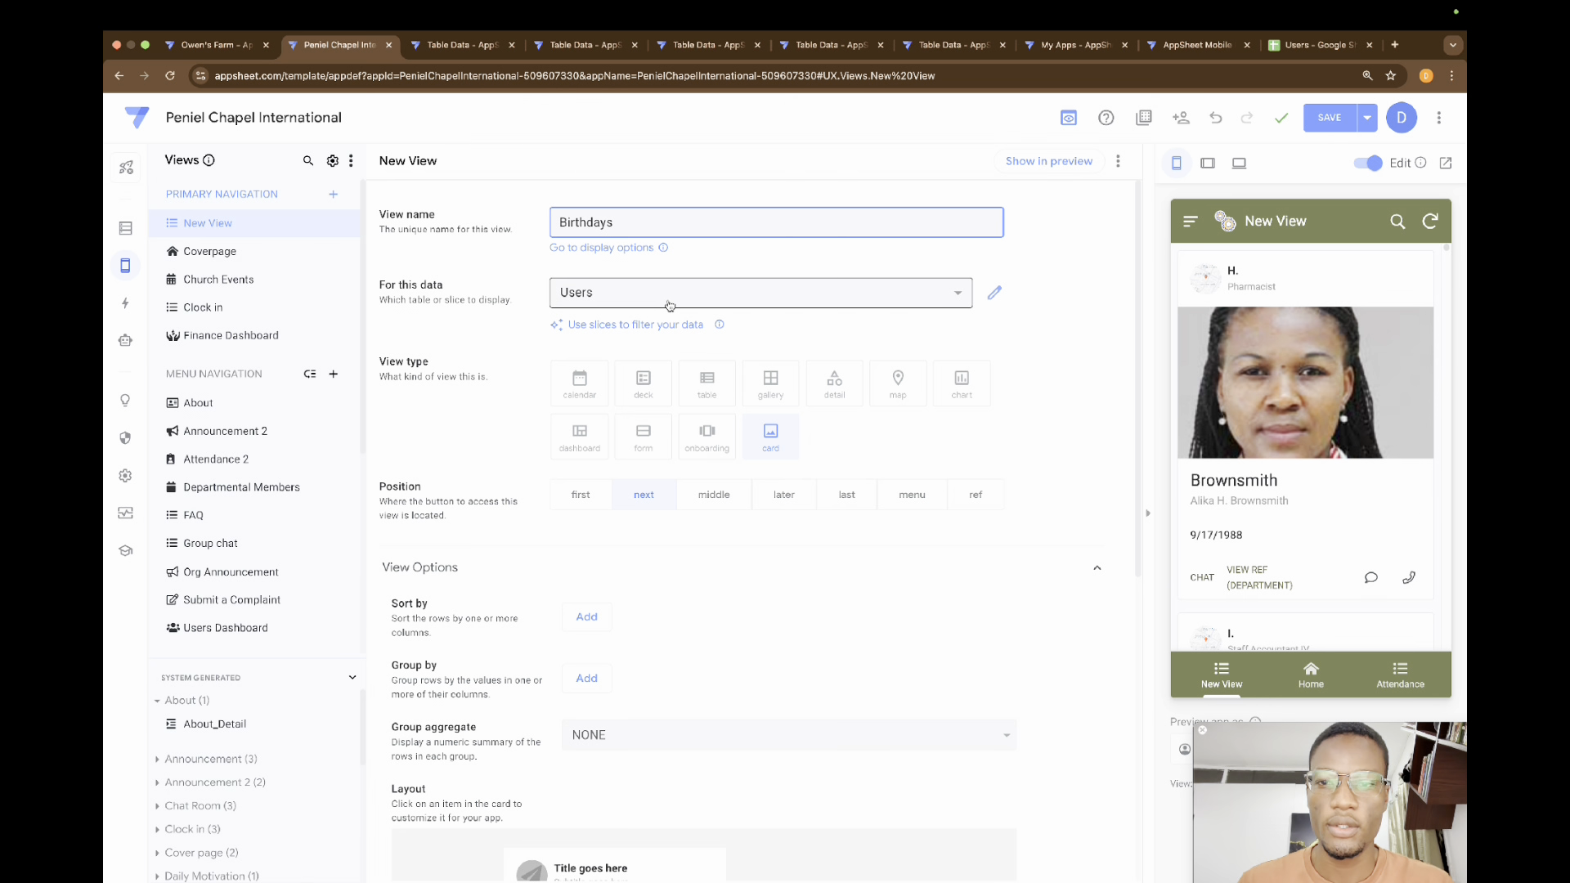
click(651, 386)
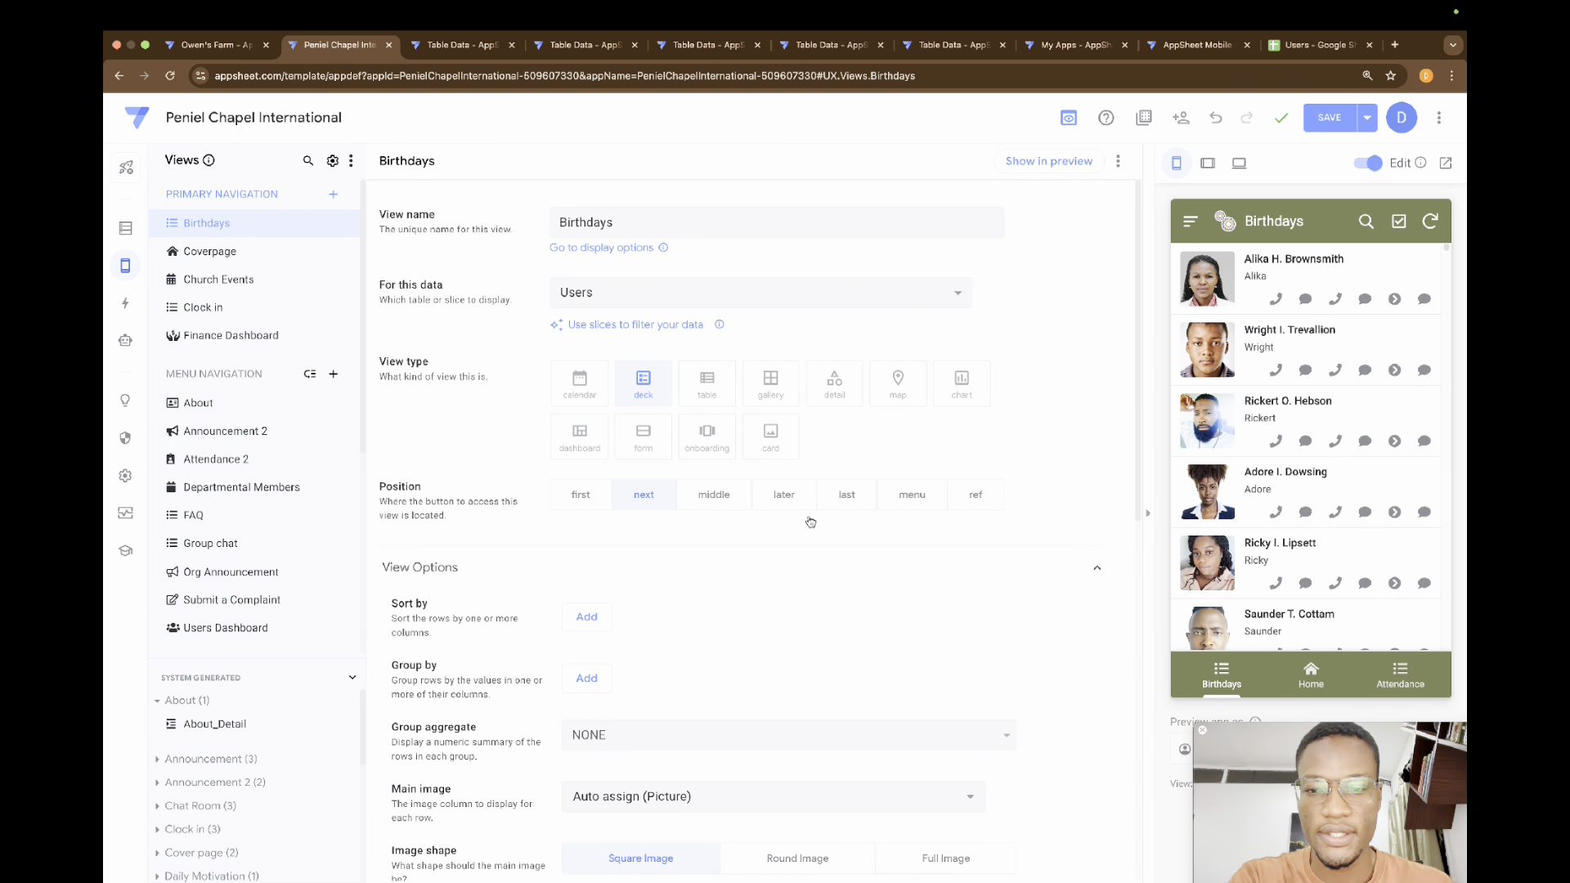
Step: Set the Birthdays view's image shape to Round Image and turn off its action bar
scroll(810, 528, down, 5)
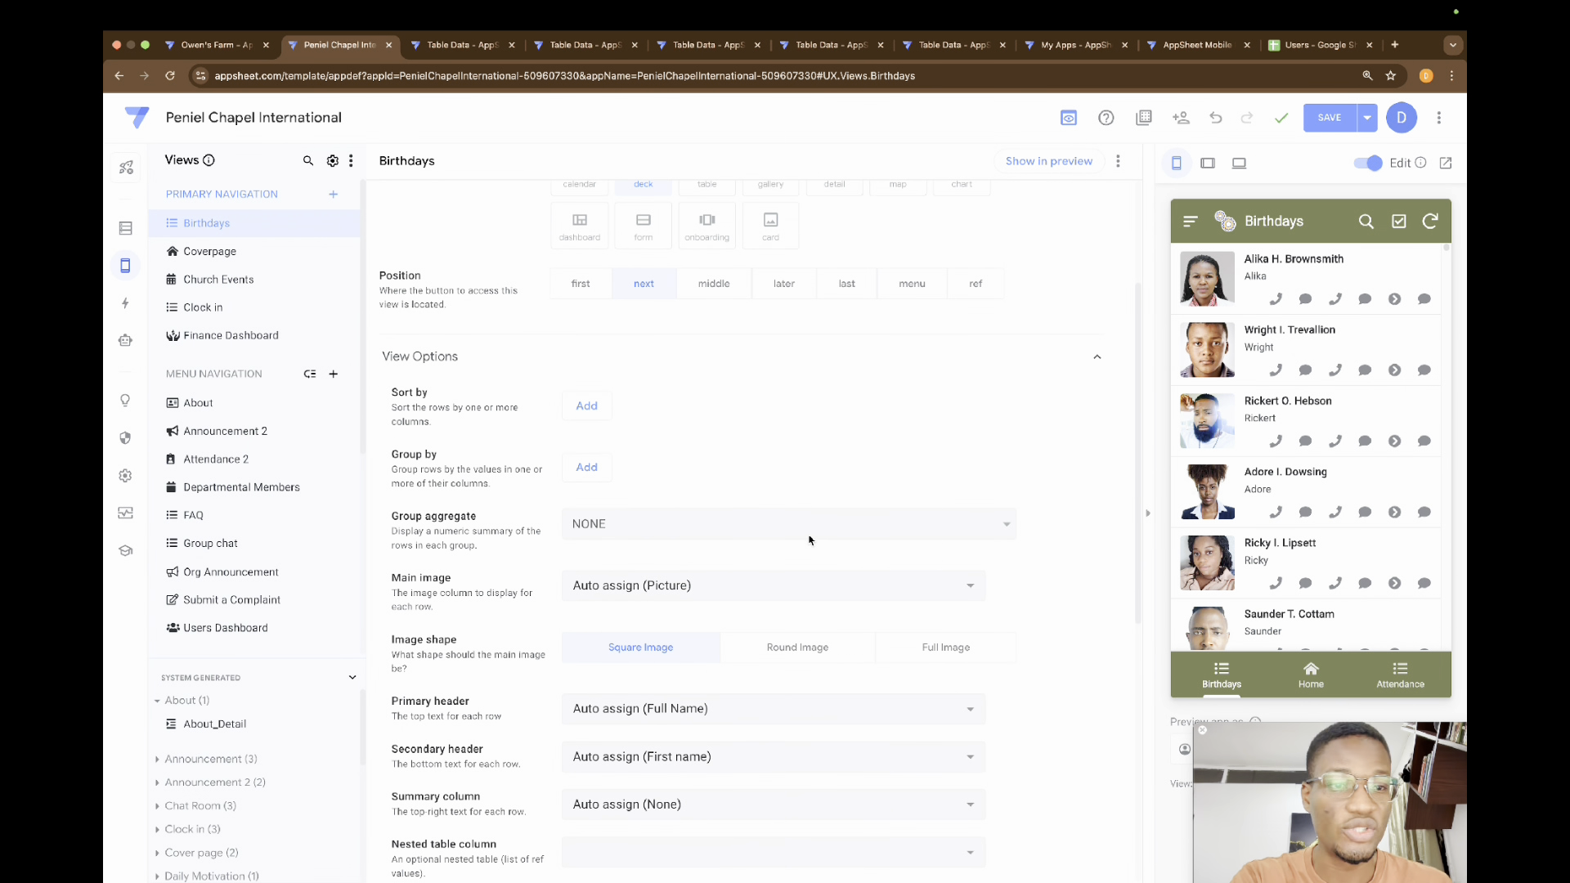
click(802, 648)
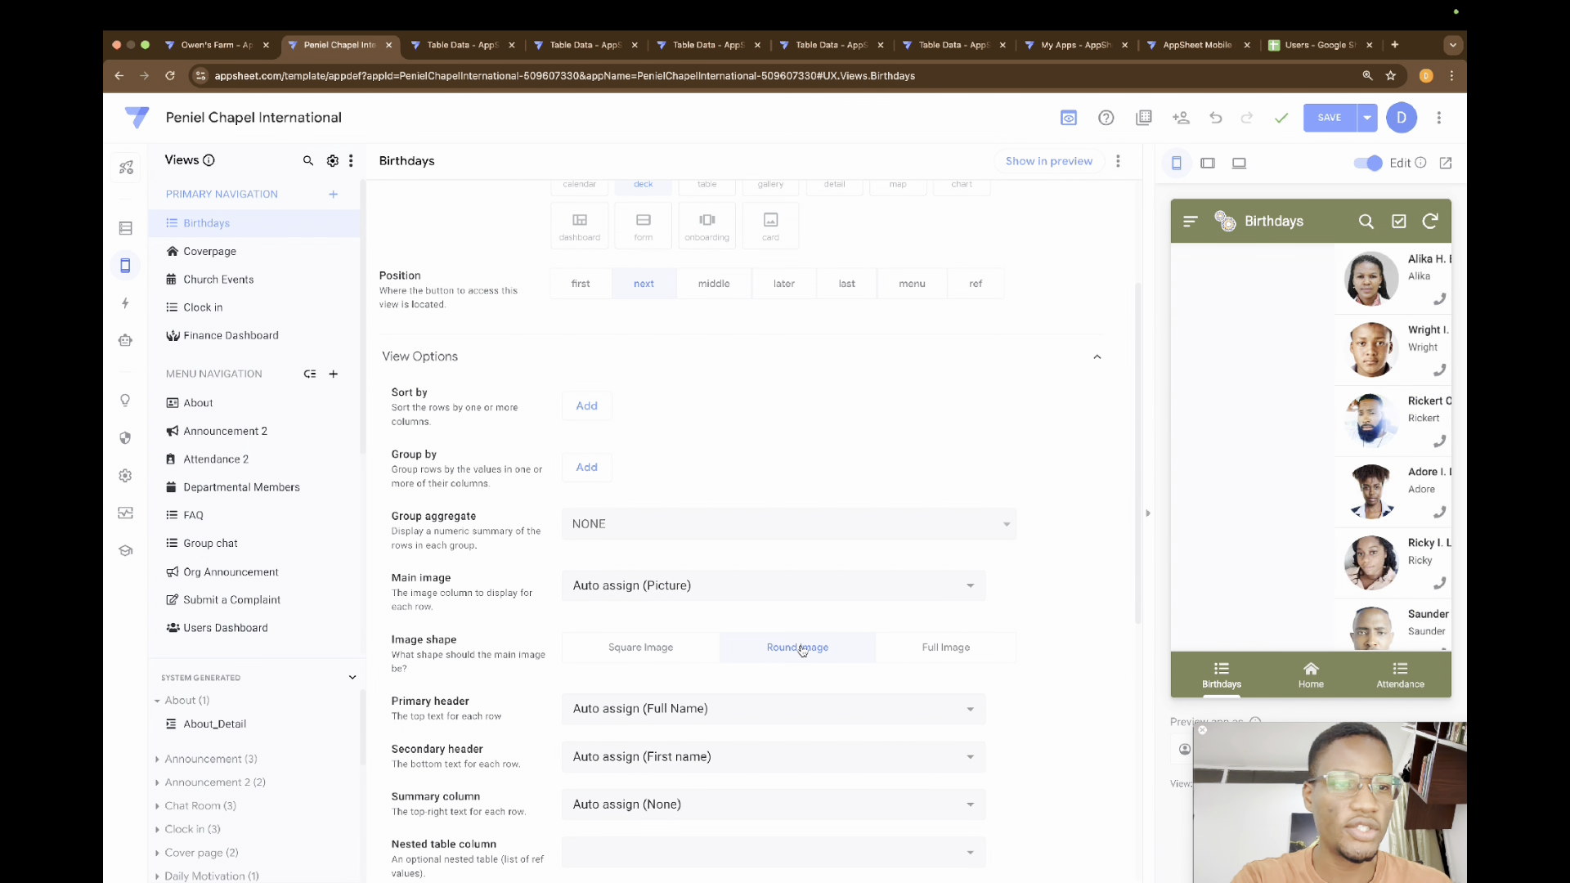
scroll(866, 396, down, 3)
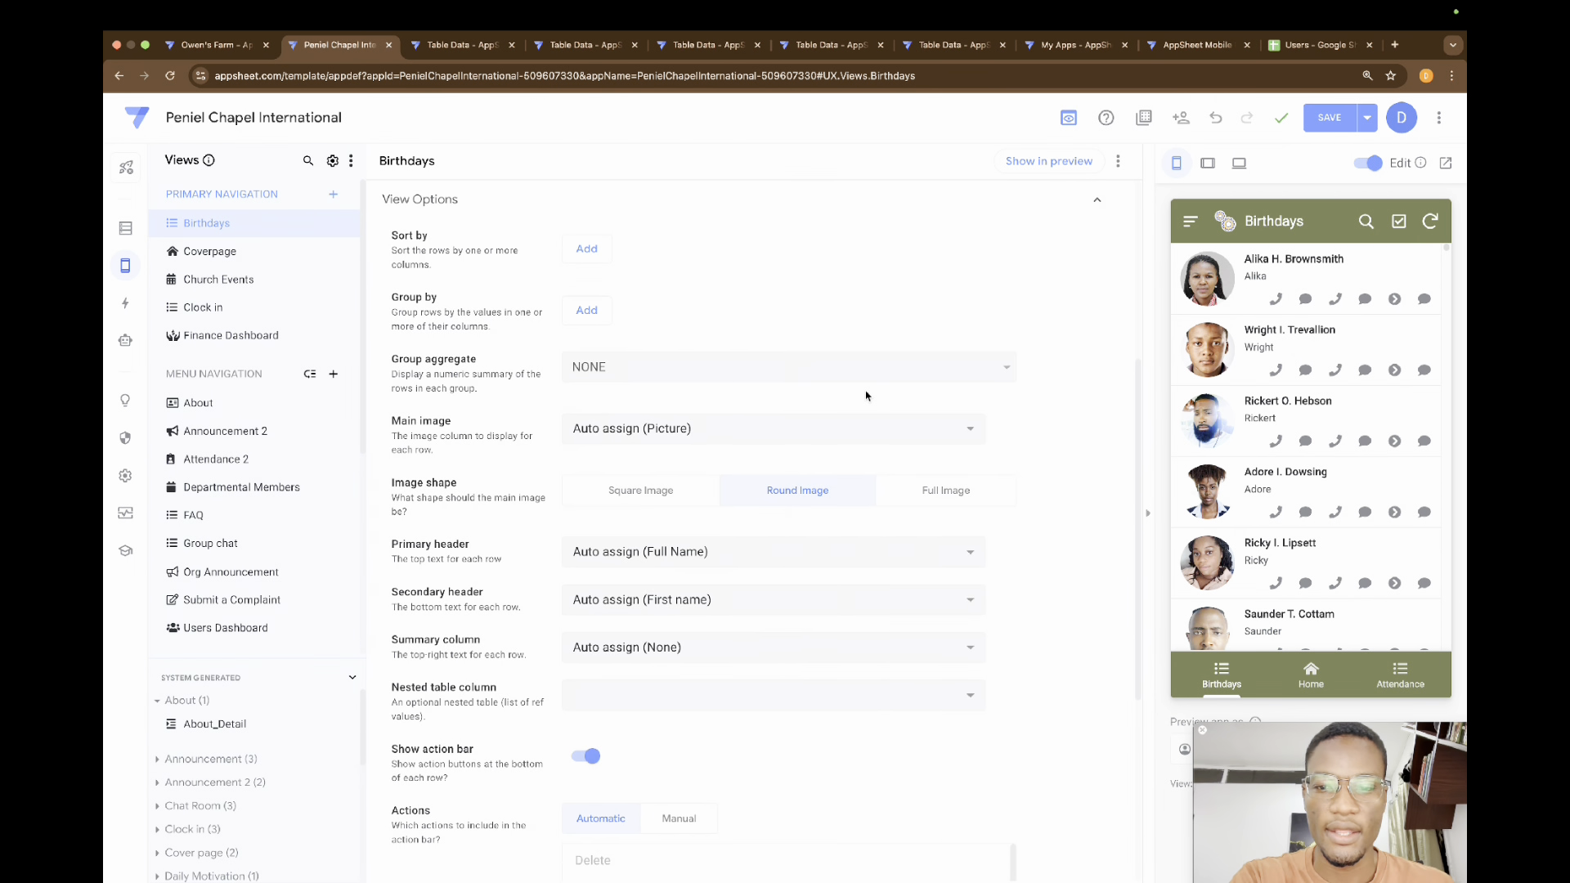
scroll(866, 396, up, 3)
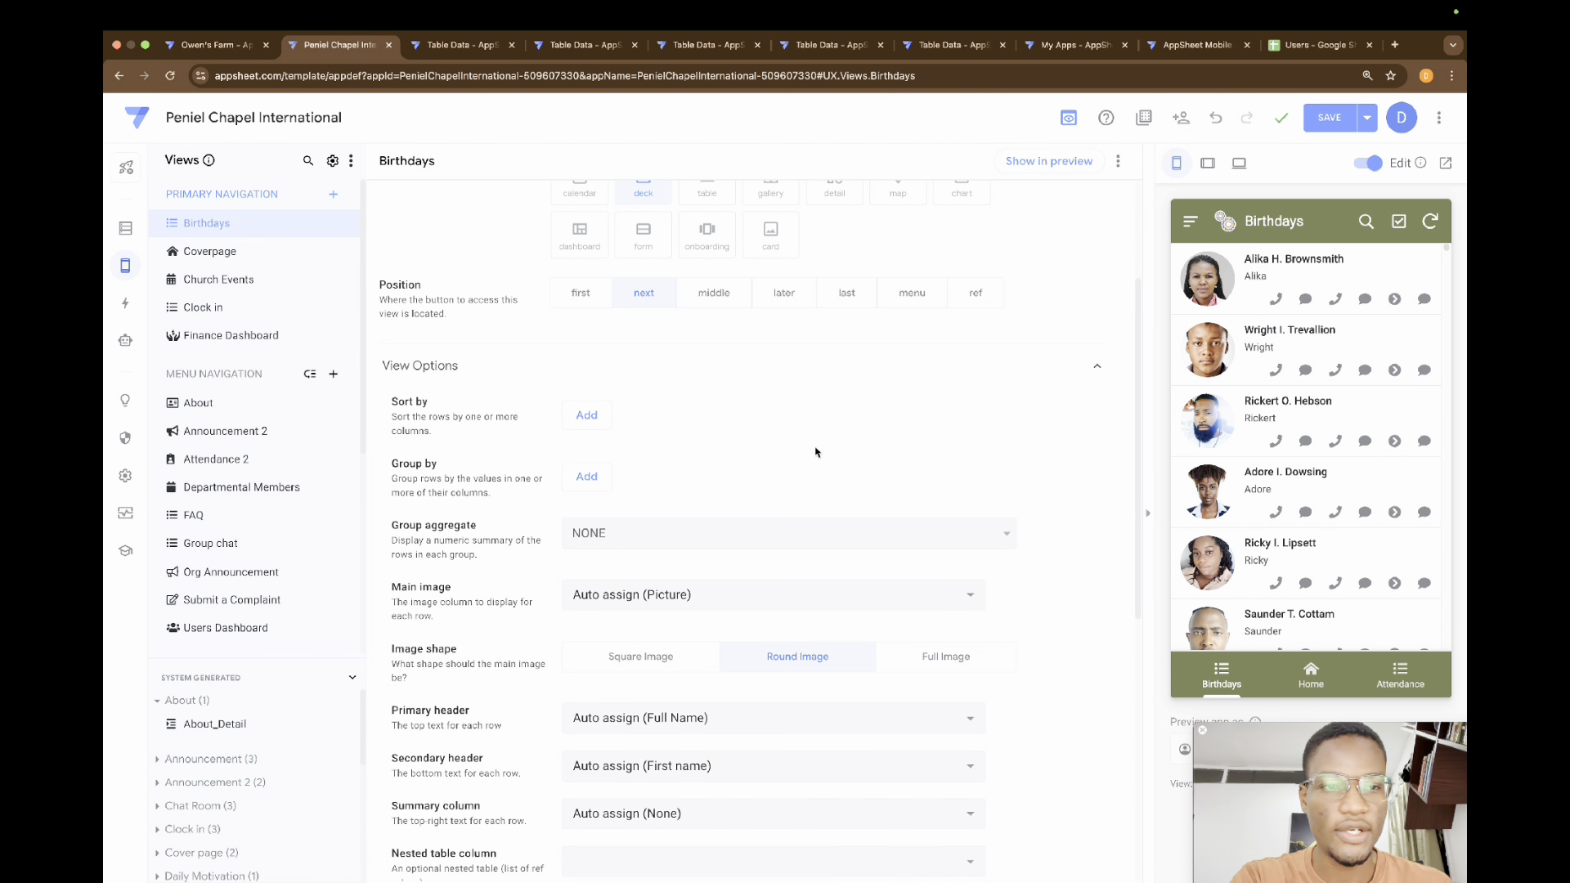
scroll(1022, 409, down, 7)
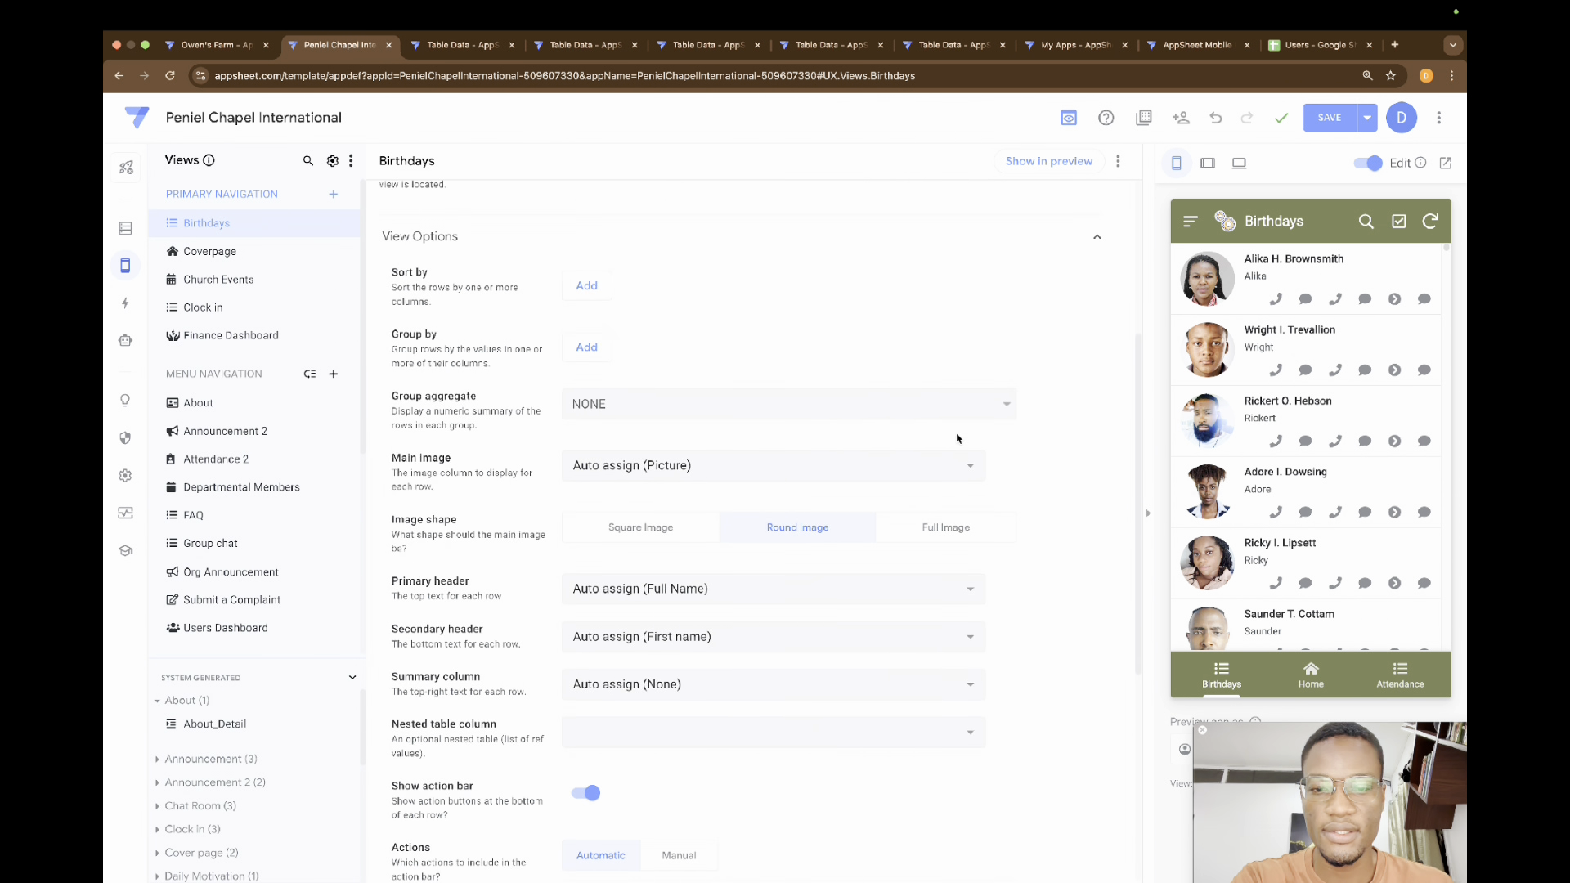
click(576, 617)
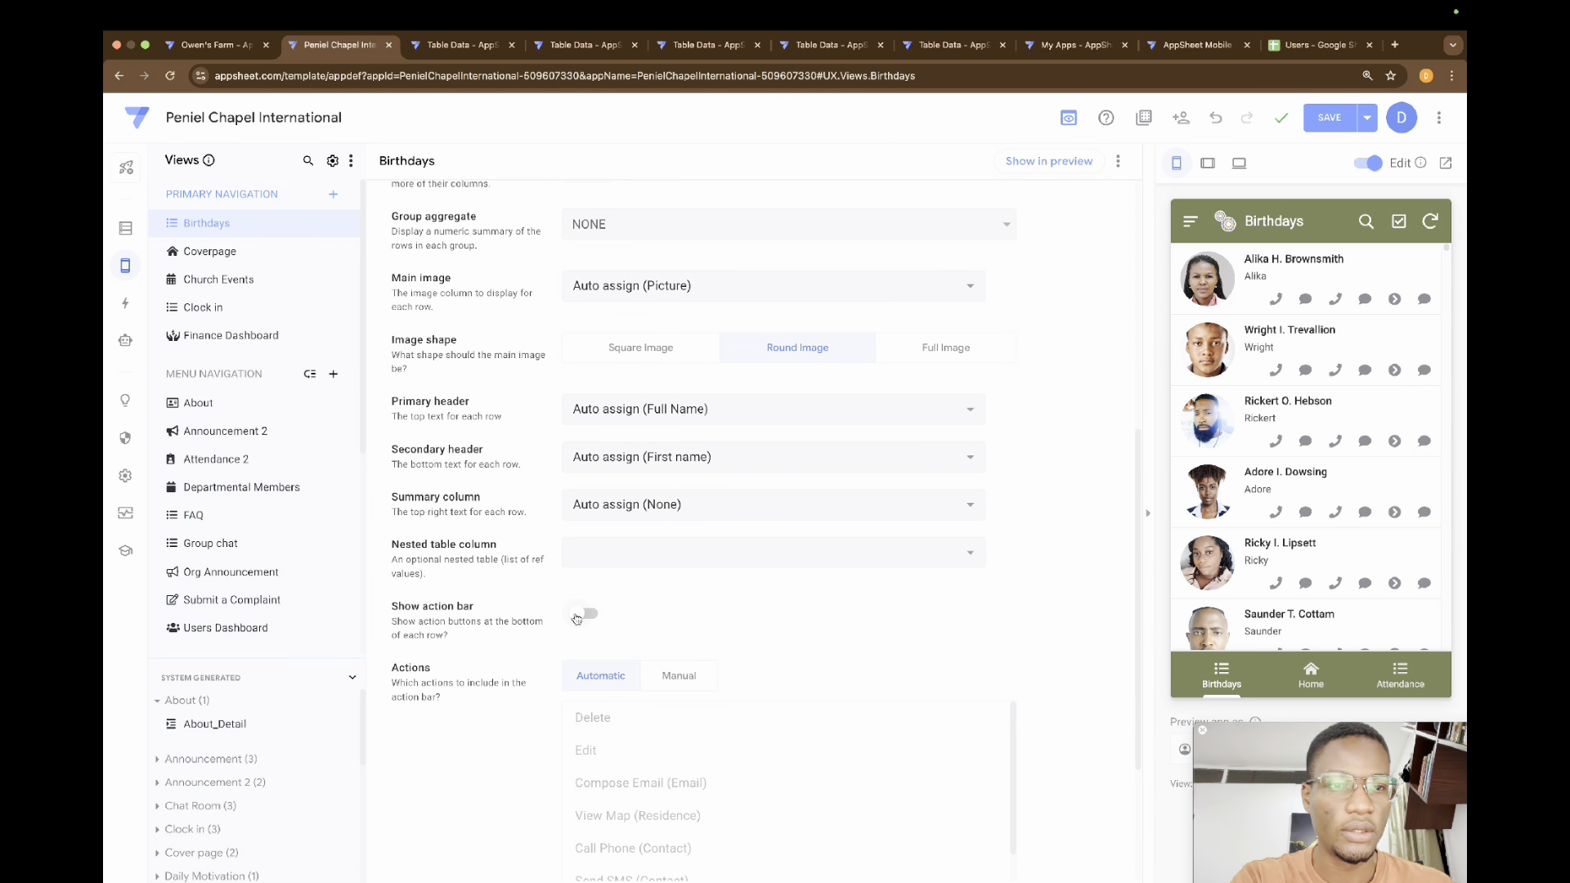
Step: Show Birthday as the secondary header and Count Down as the summary column, and look through the previewed rows
scroll(684, 624, up, 1)
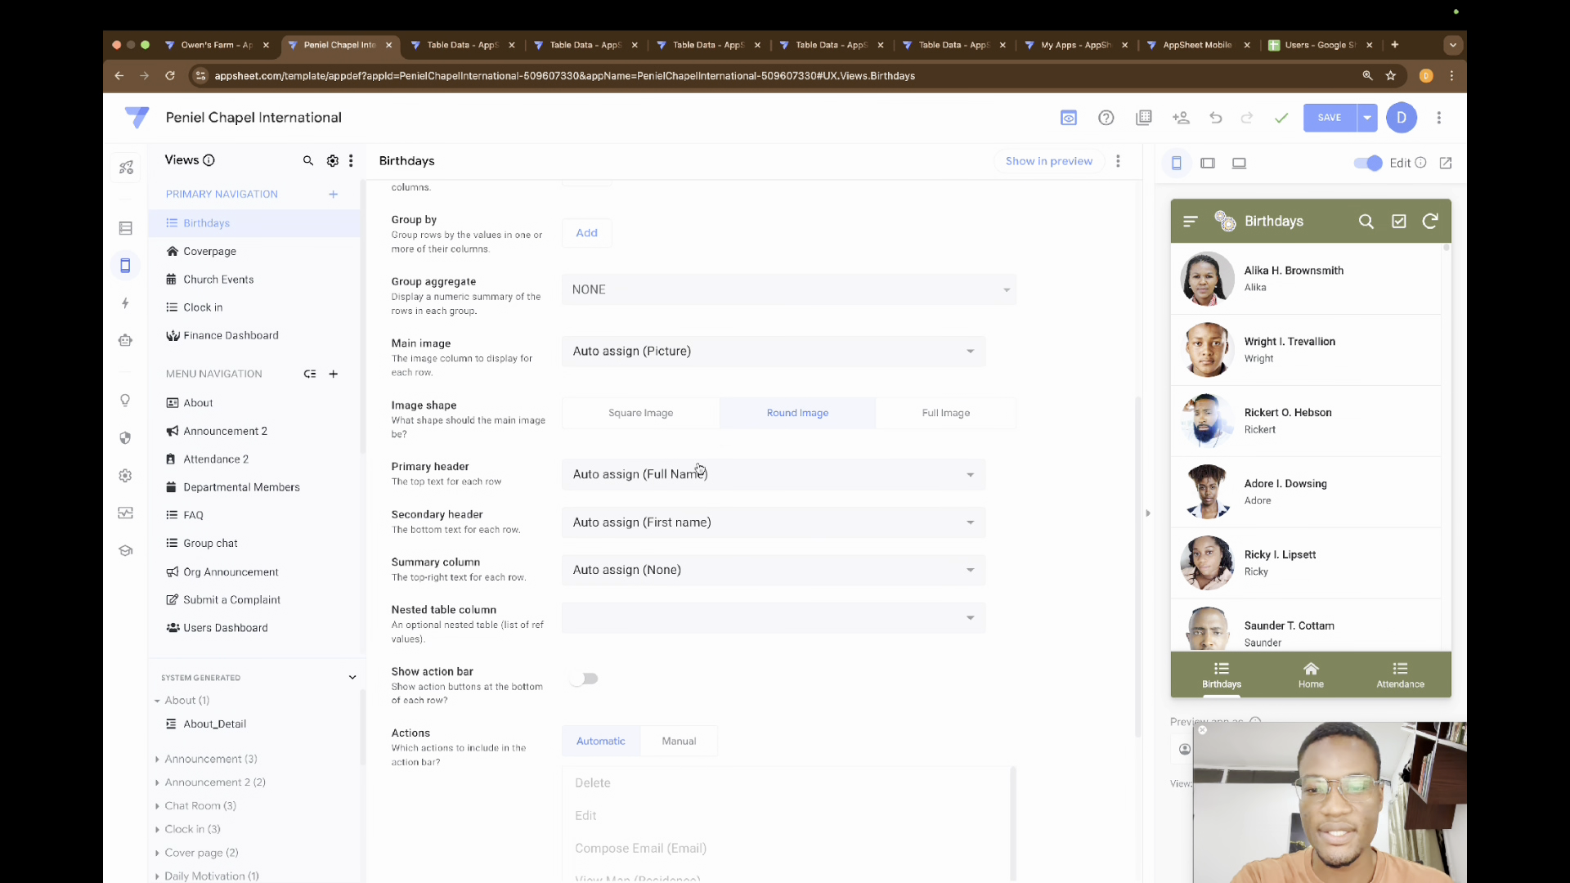
click(723, 522)
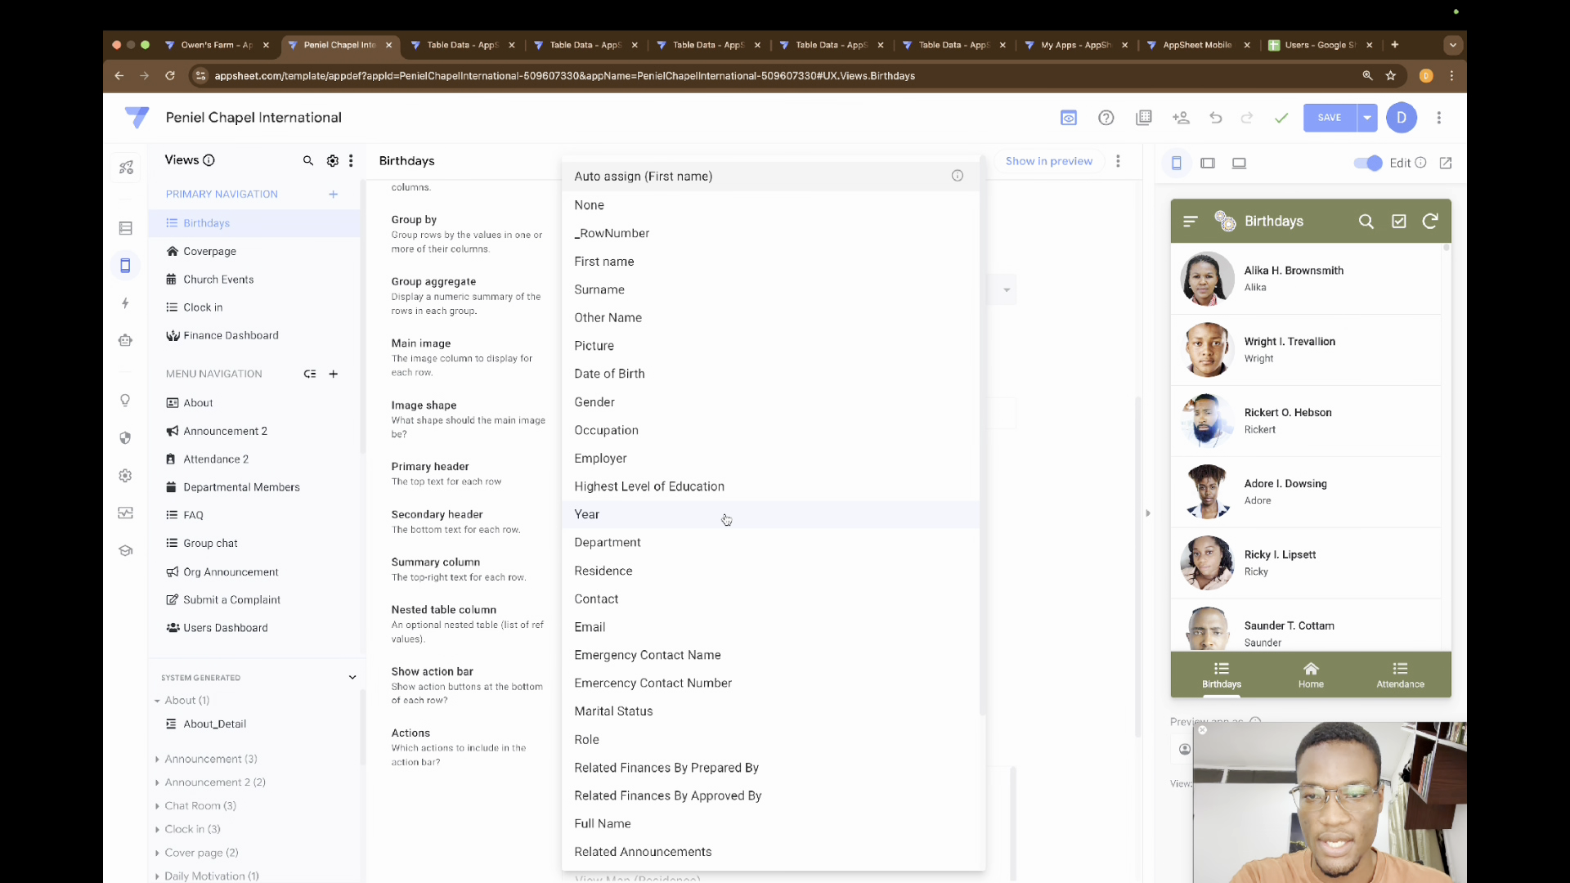
scroll(677, 462, down, 3)
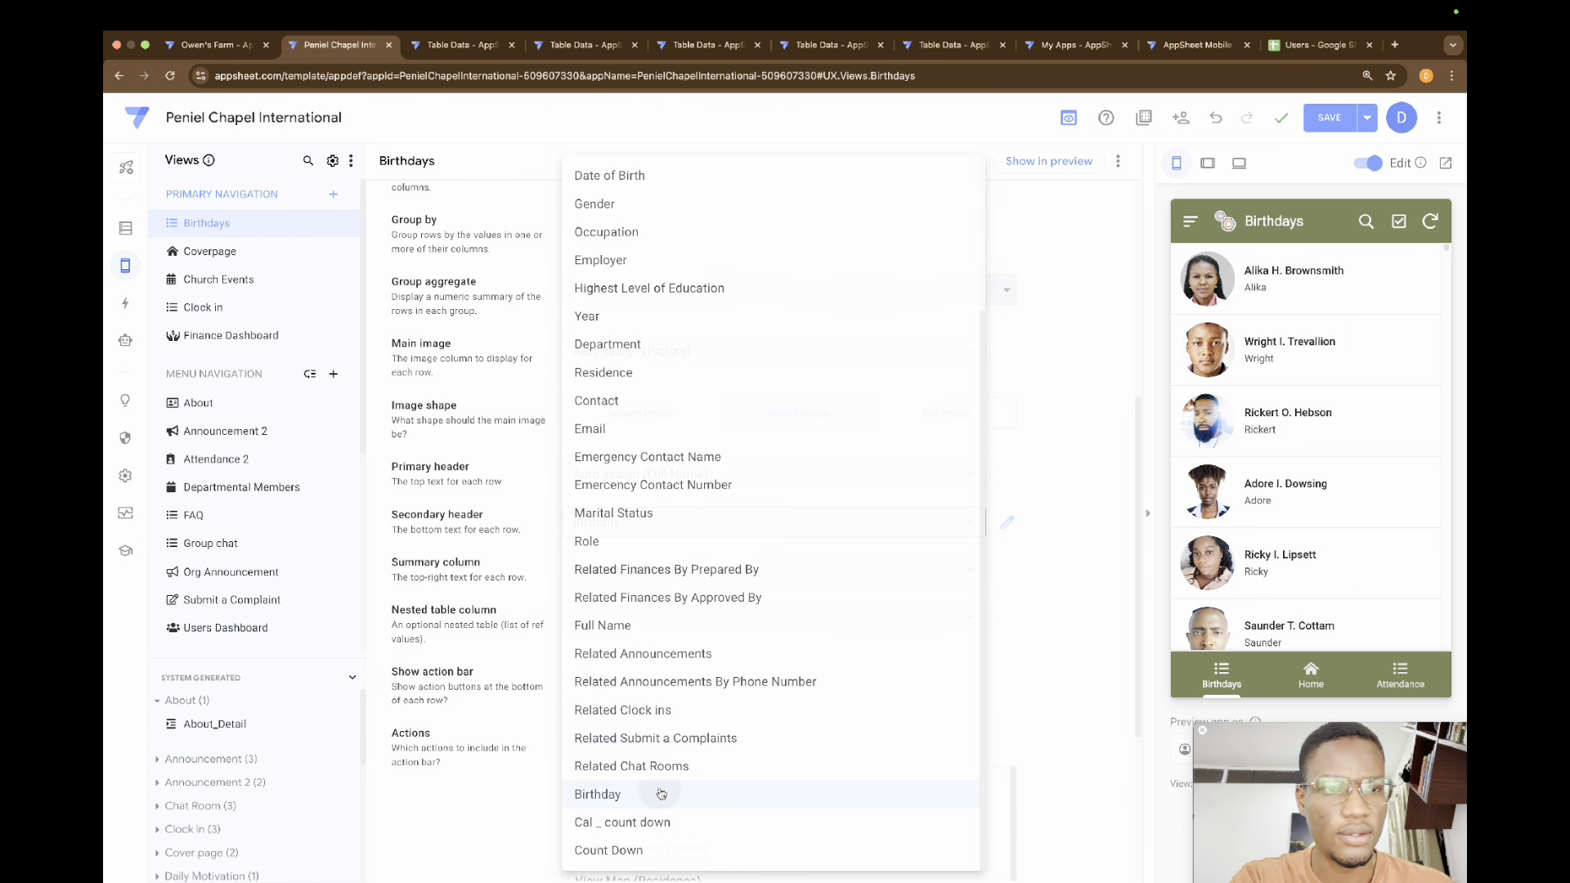
click(660, 794)
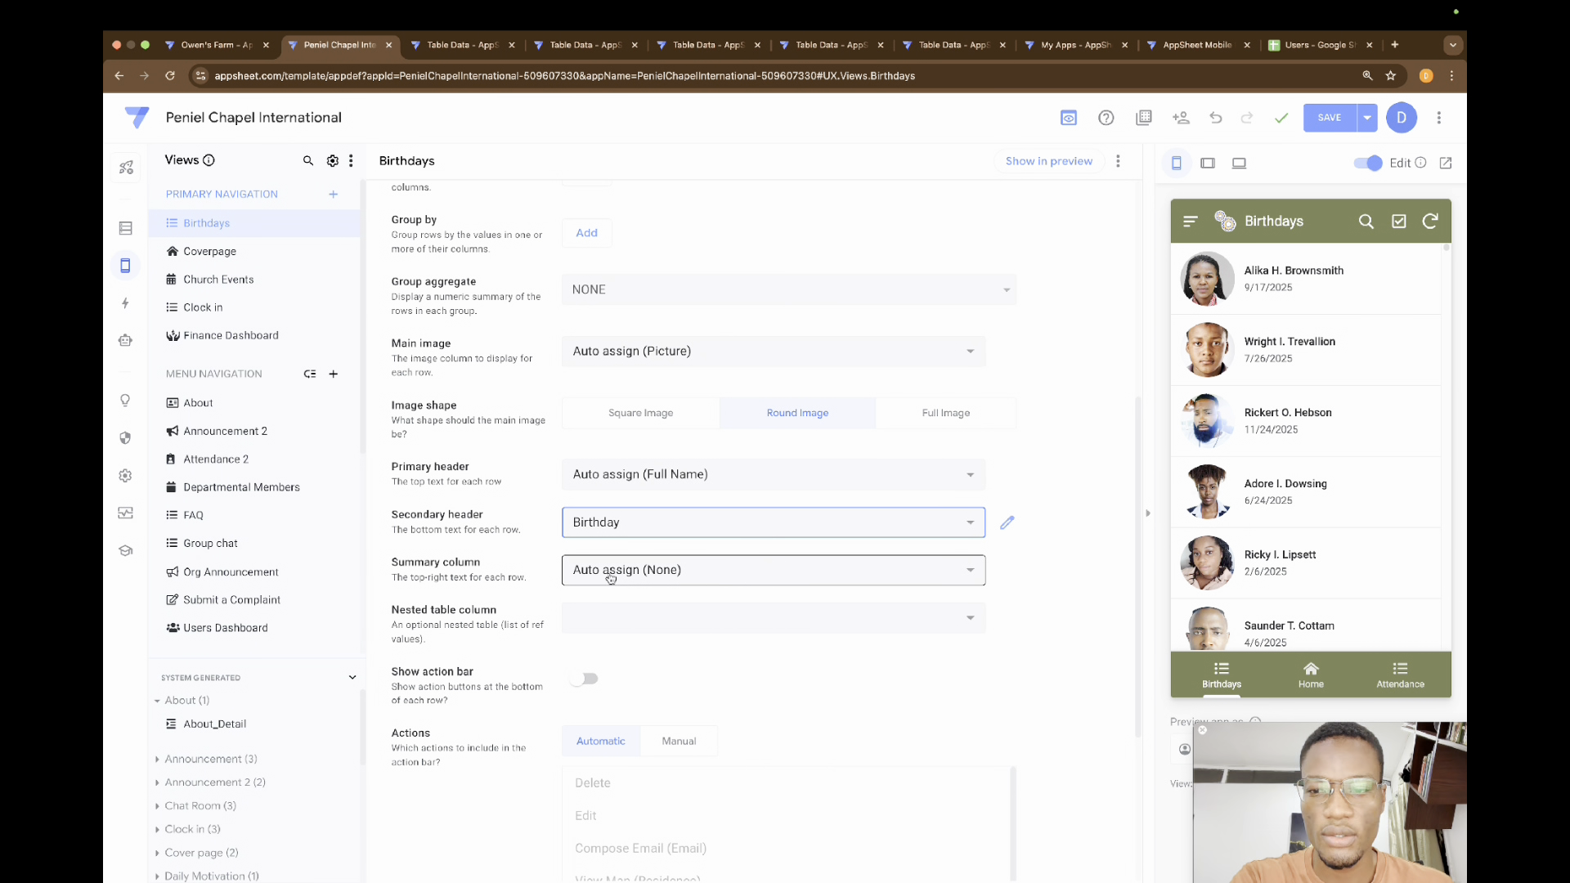
click(932, 576)
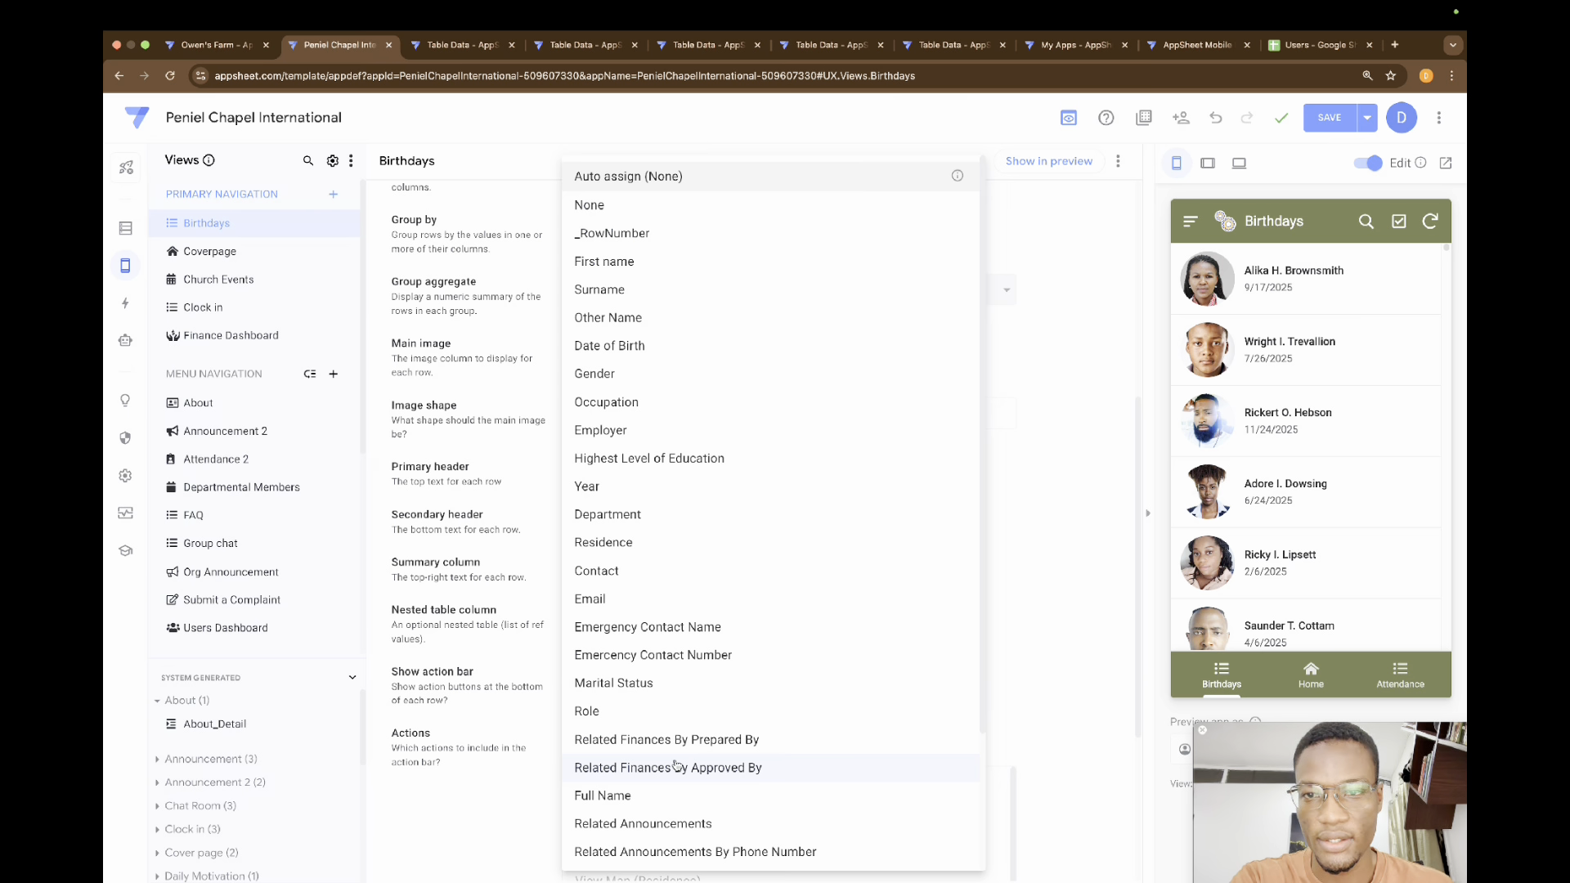
scroll(675, 765, down, 3)
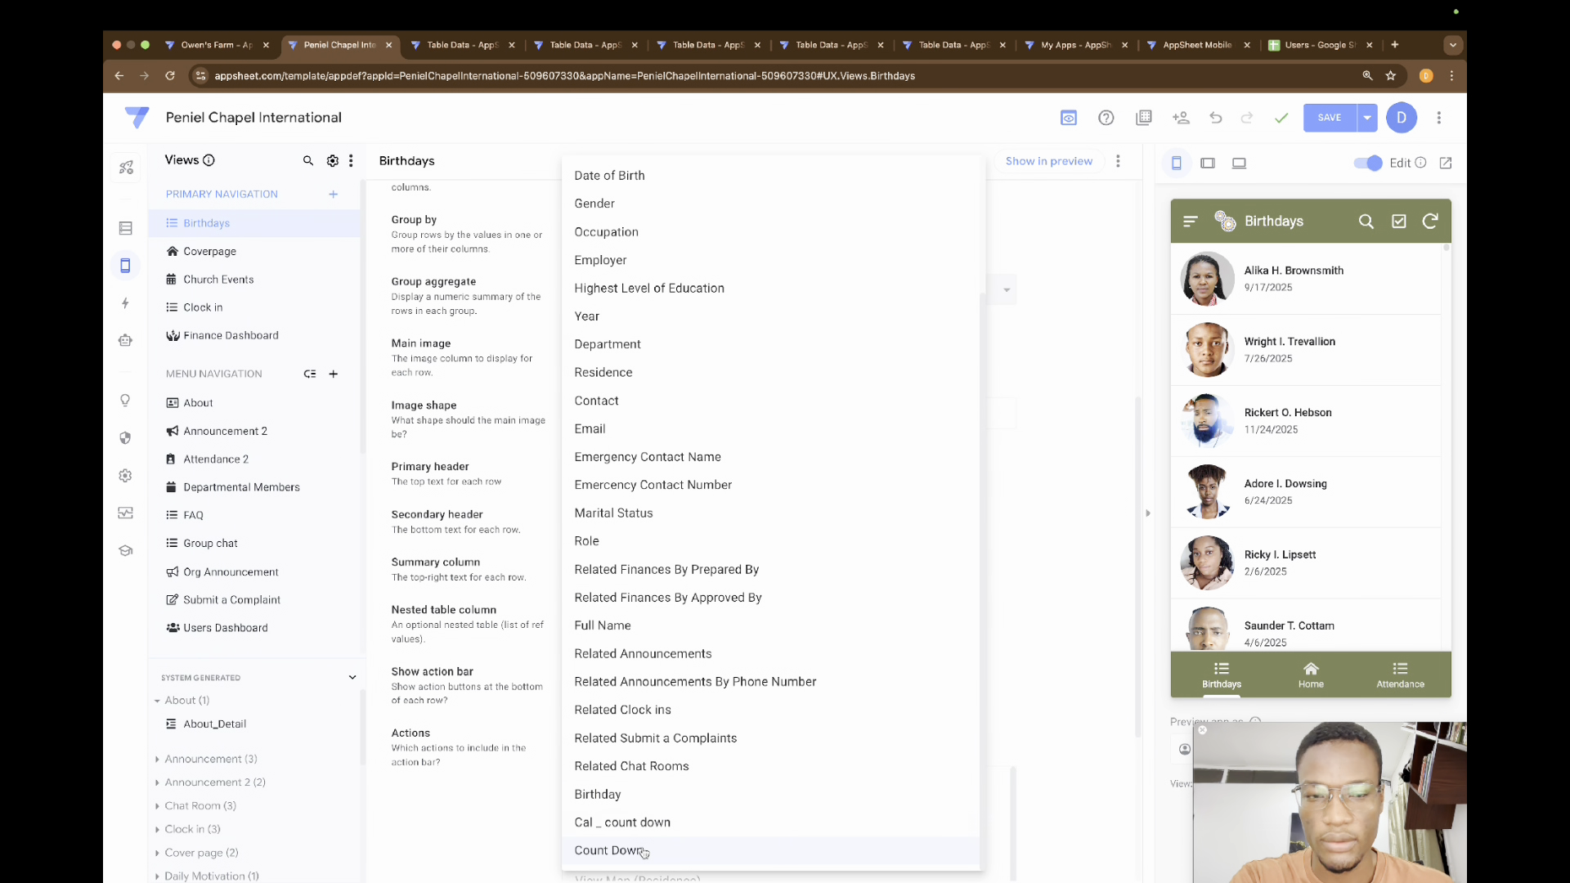
click(643, 853)
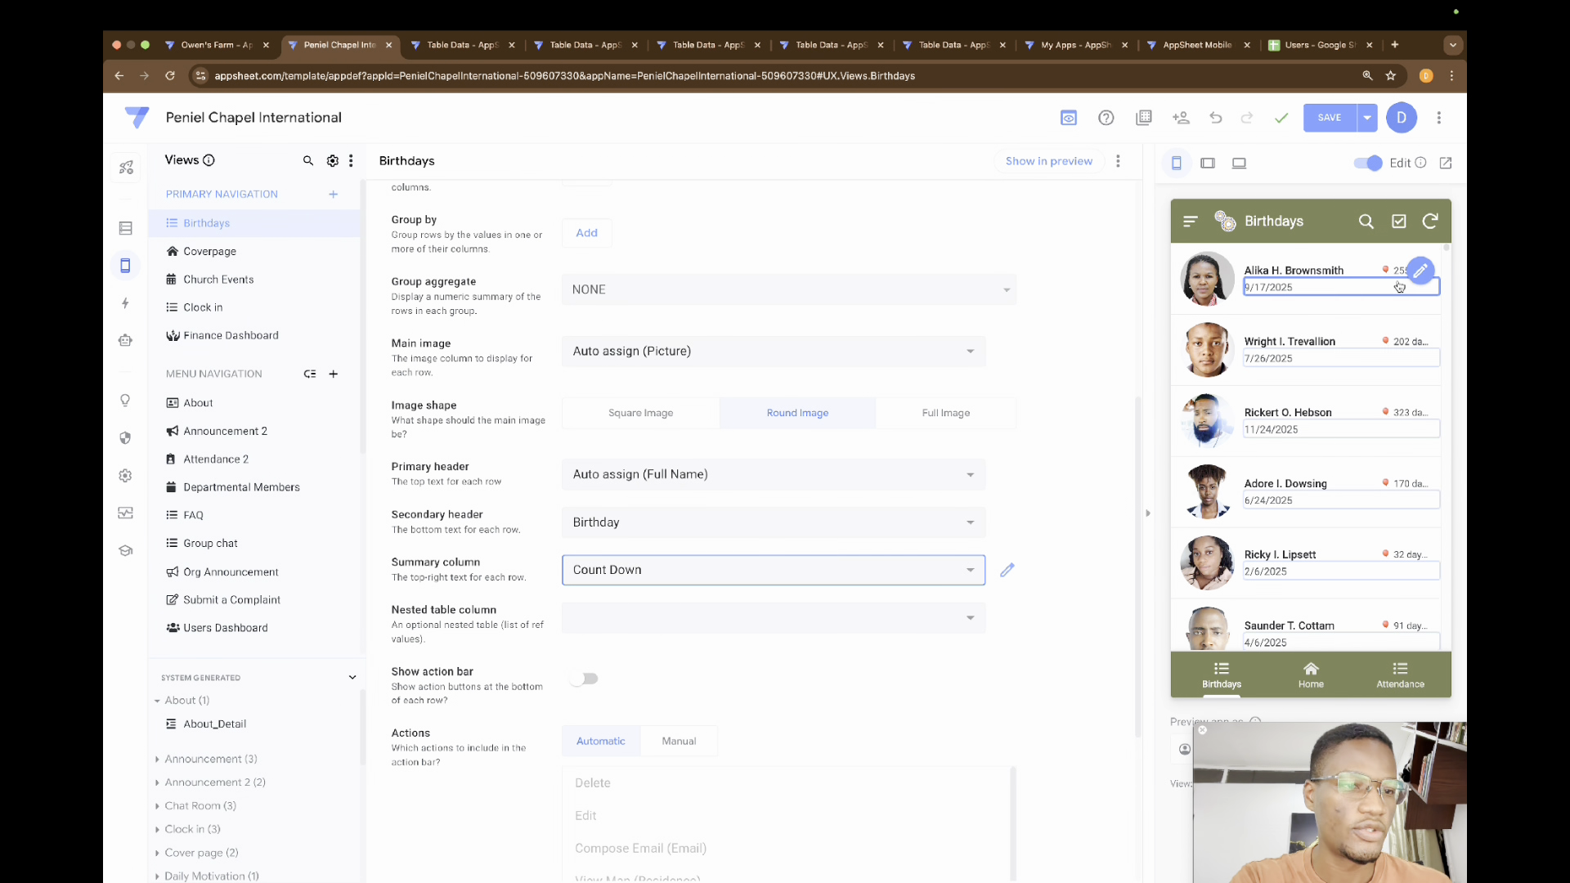
scroll(1399, 286, down, 5)
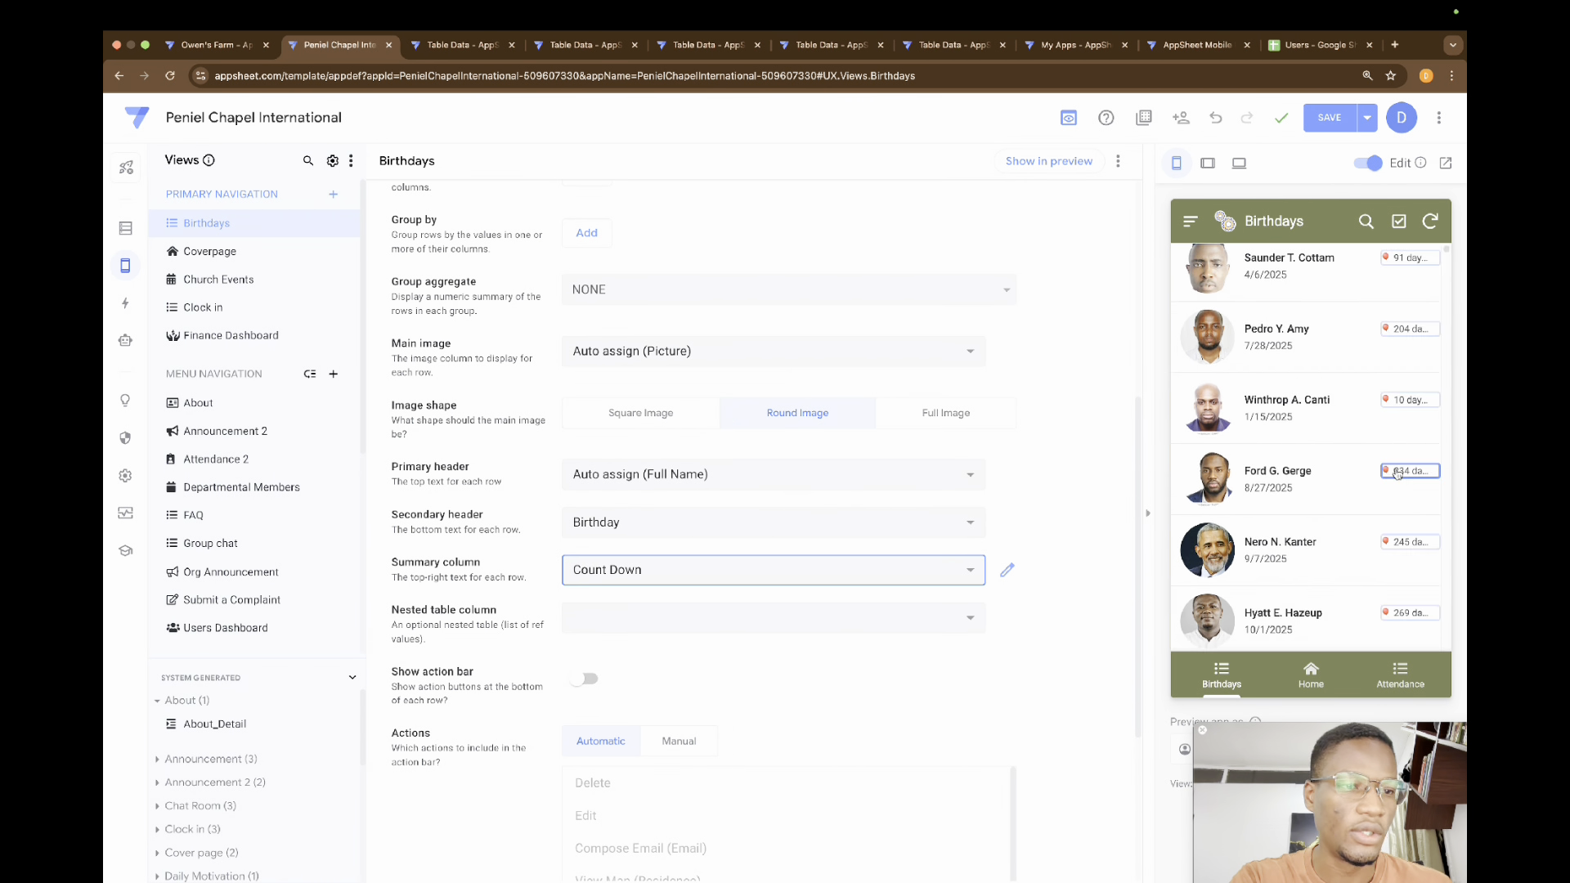
scroll(1397, 472, up, 5)
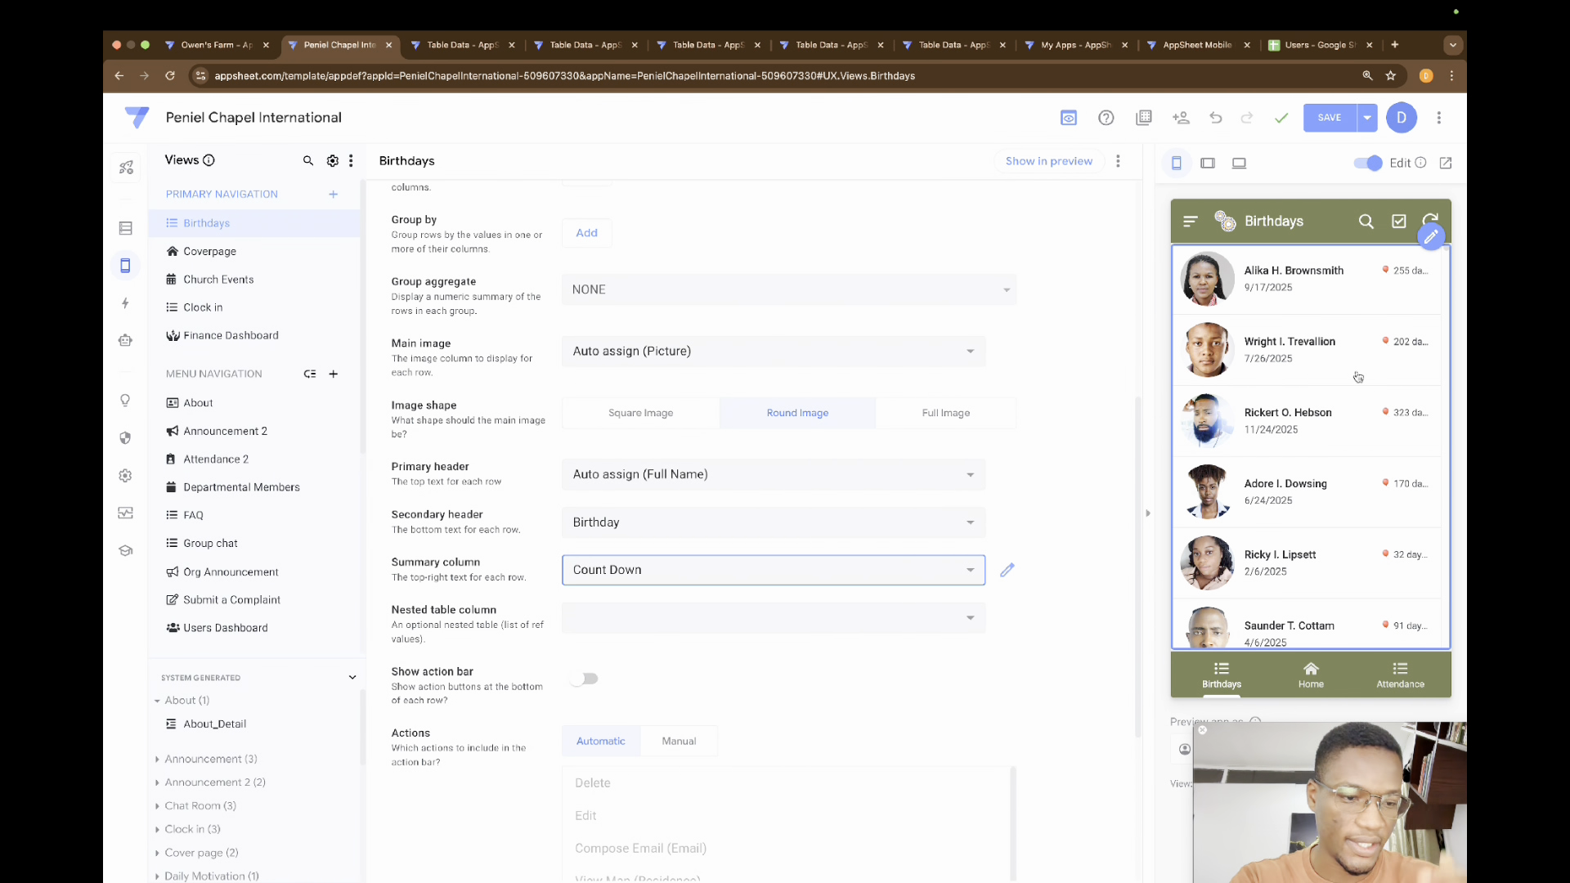
Step: Sort the Birthdays view by Birthday in ascending order and check the row order and countdown labels in the preview
scroll(667, 483, up, 2)
scroll(666, 485, up, 1)
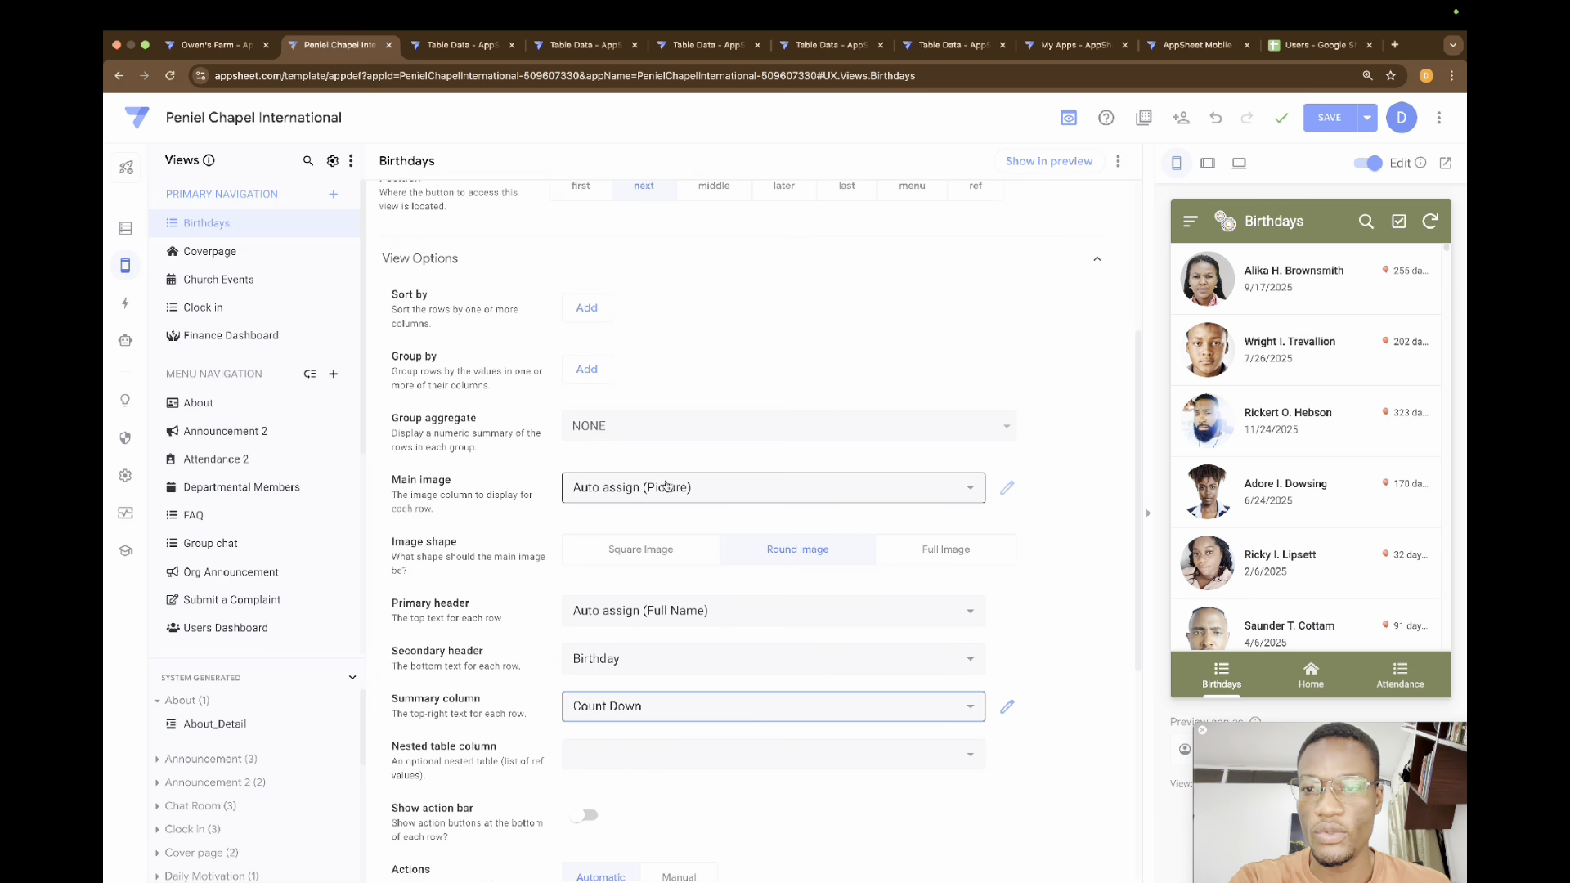
click(586, 307)
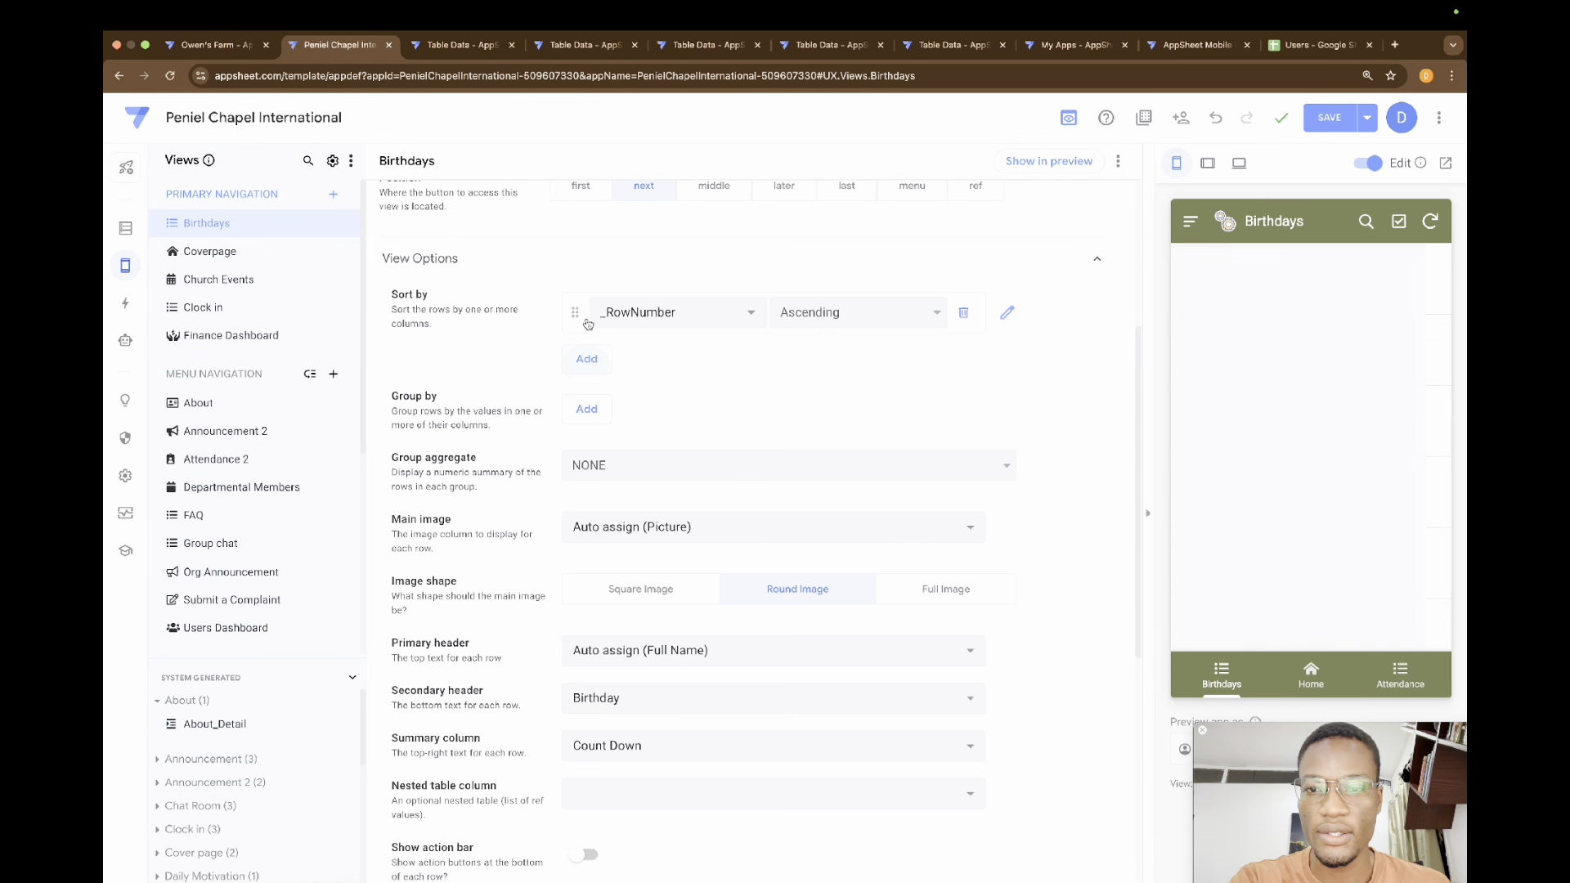
click(646, 313)
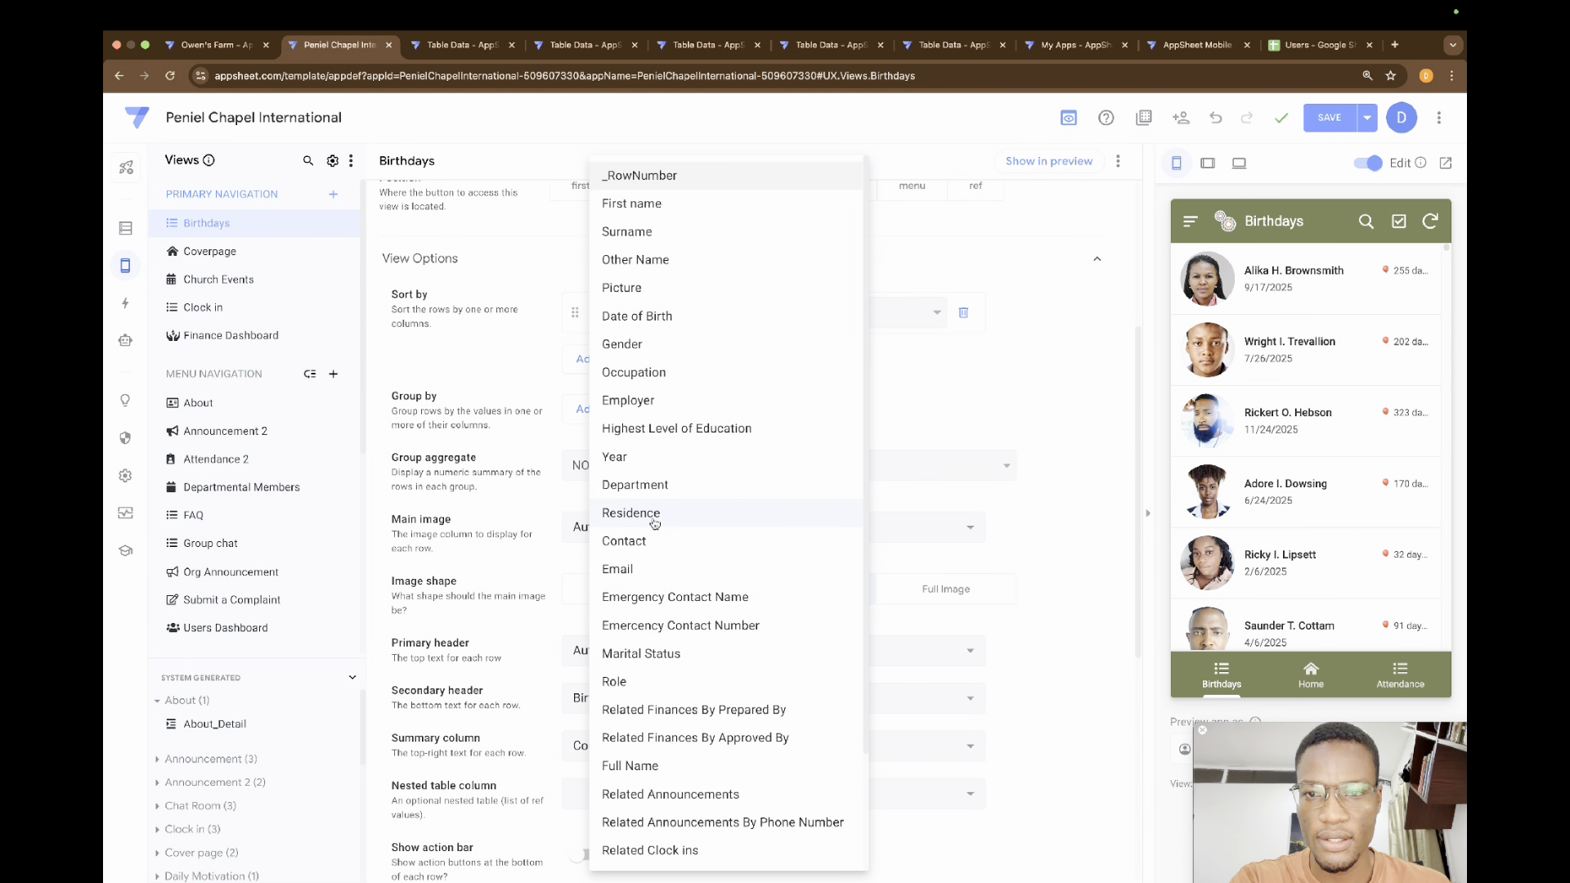
scroll(655, 523, down, 2)
click(626, 794)
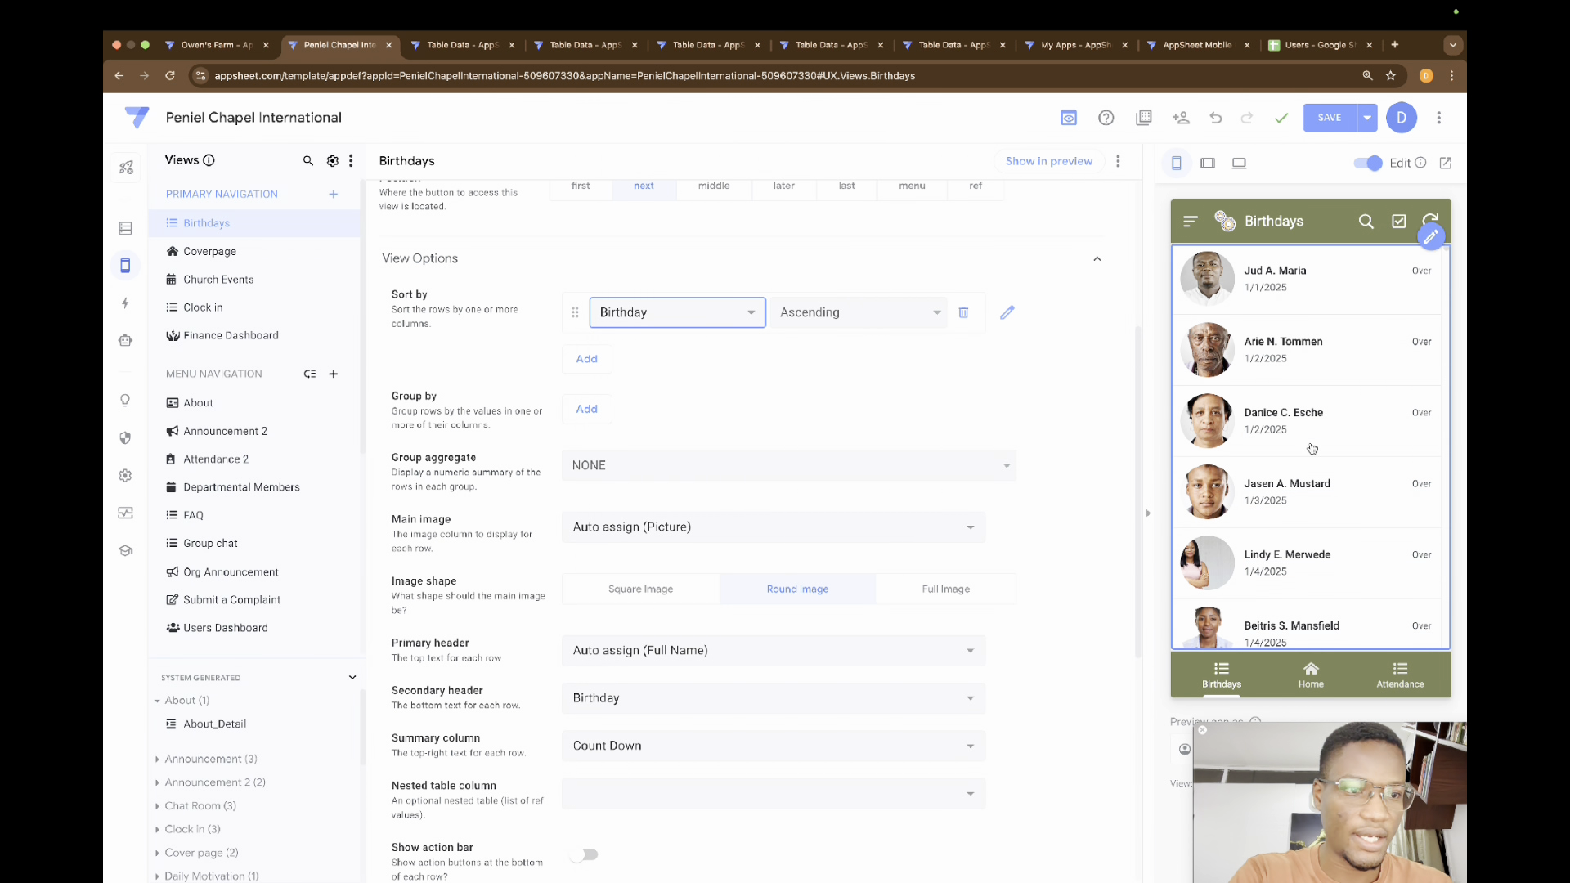
scroll(1390, 425, down, 1)
scroll(1417, 488, down, 5)
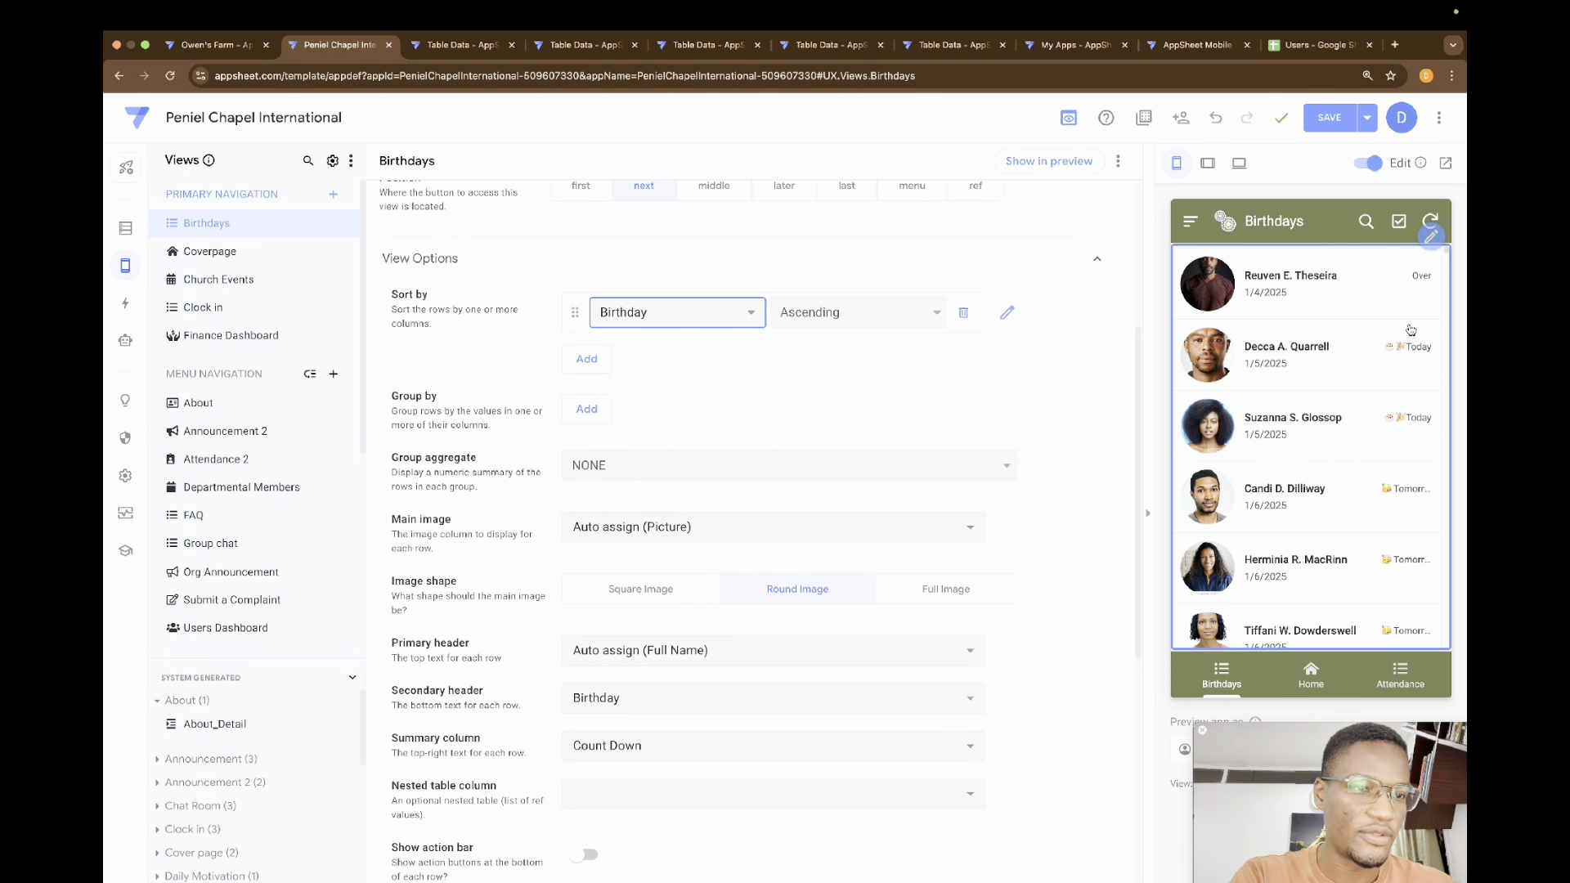
scroll(1403, 433, down, 1)
scroll(1404, 433, down, 3)
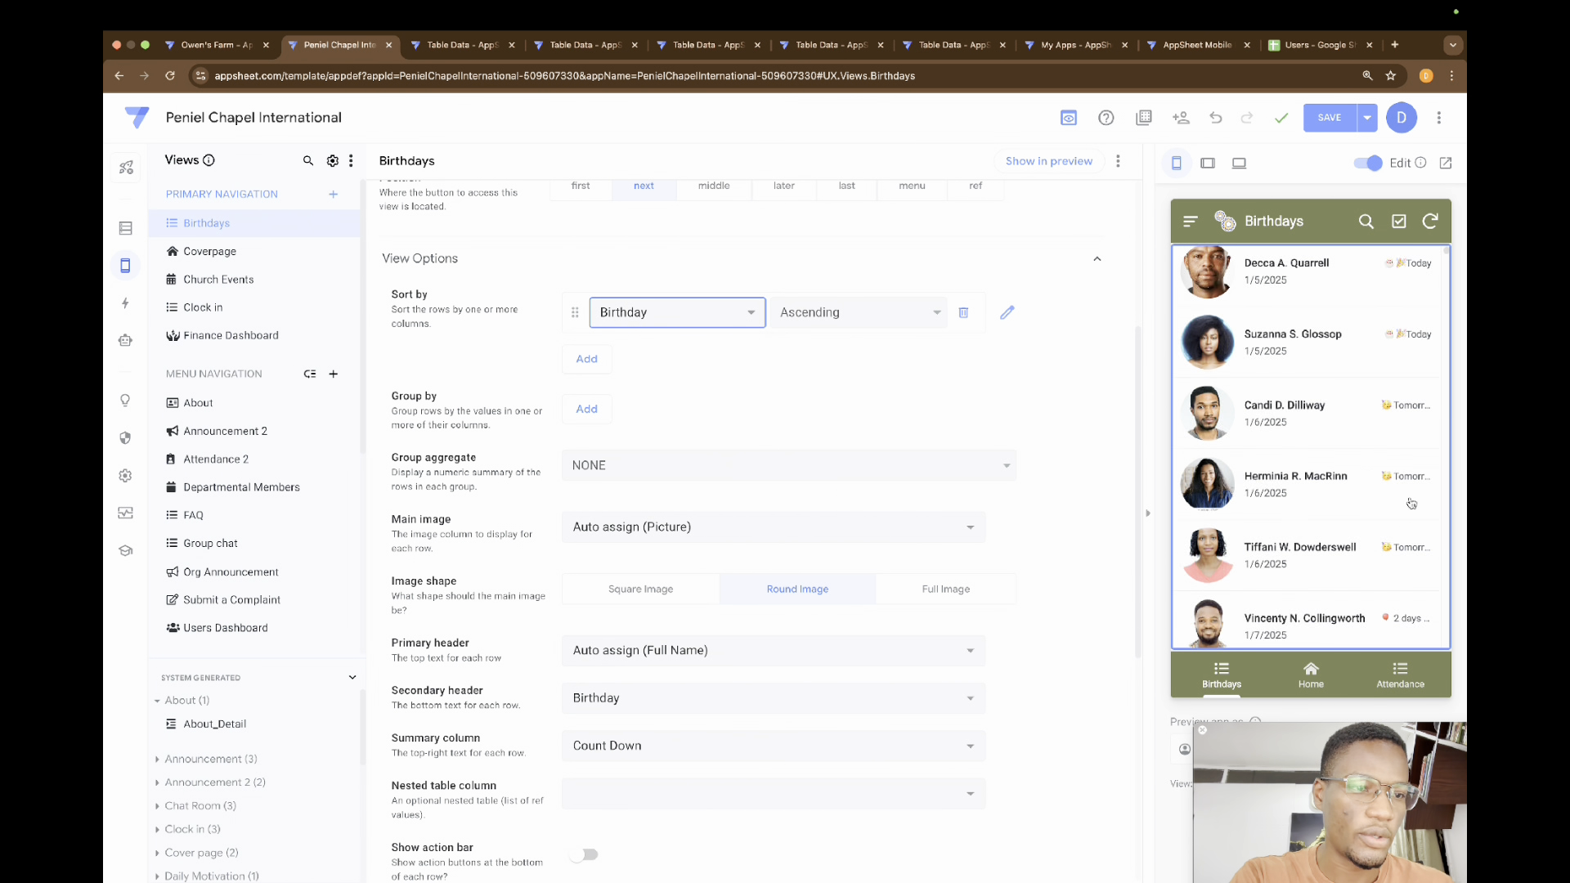
scroll(1276, 529, up, 5)
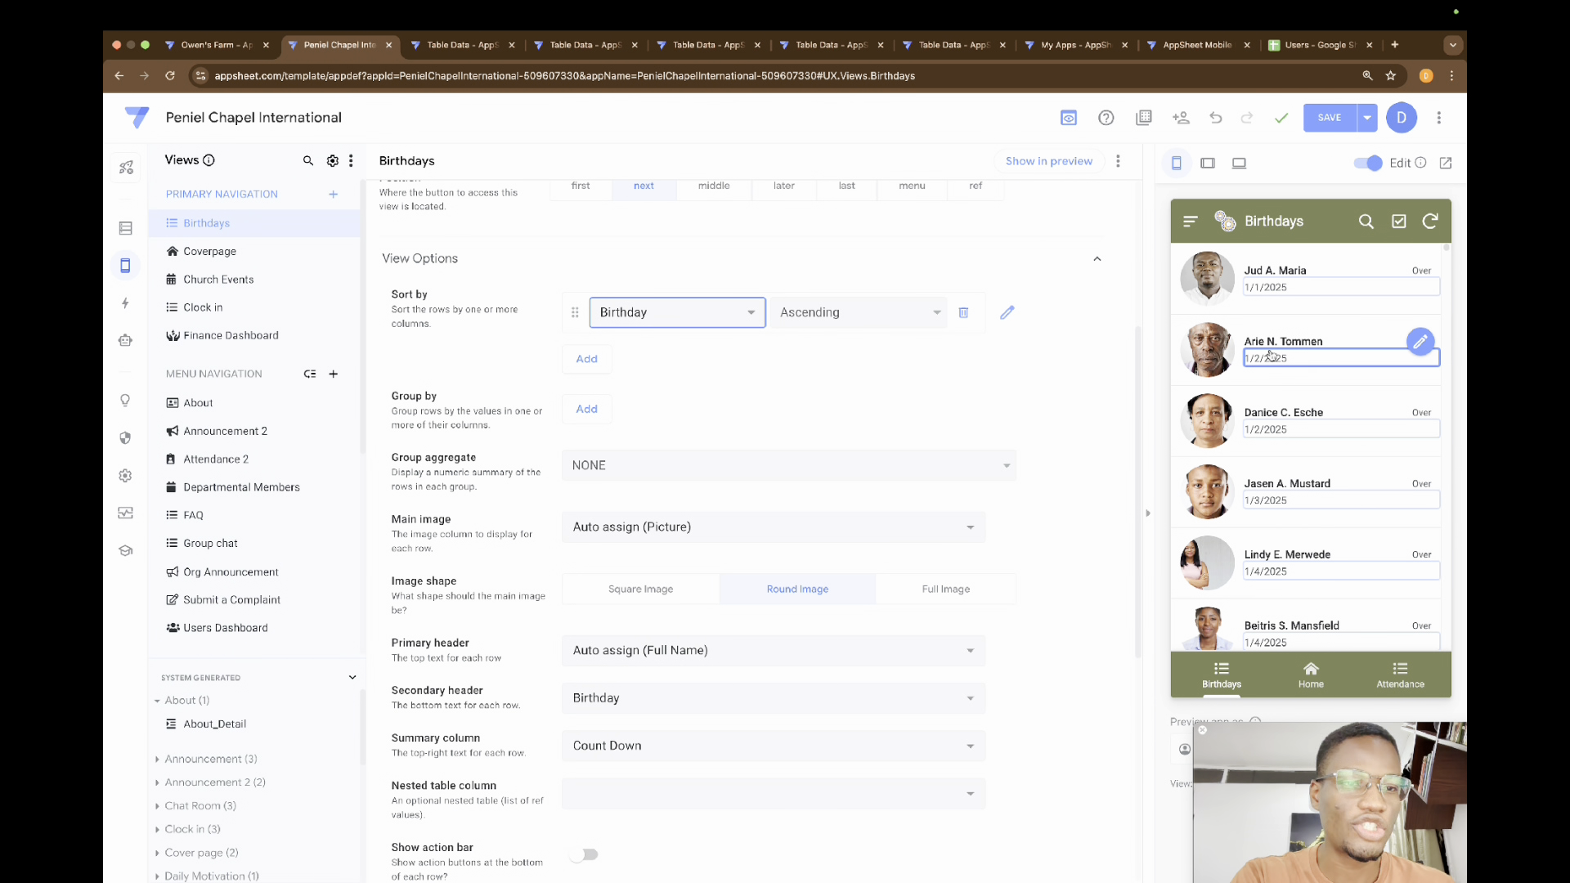
Step: Create a format rule for the Users table and name it "Past birthdays_ strike out"
mouse_move(139, 265)
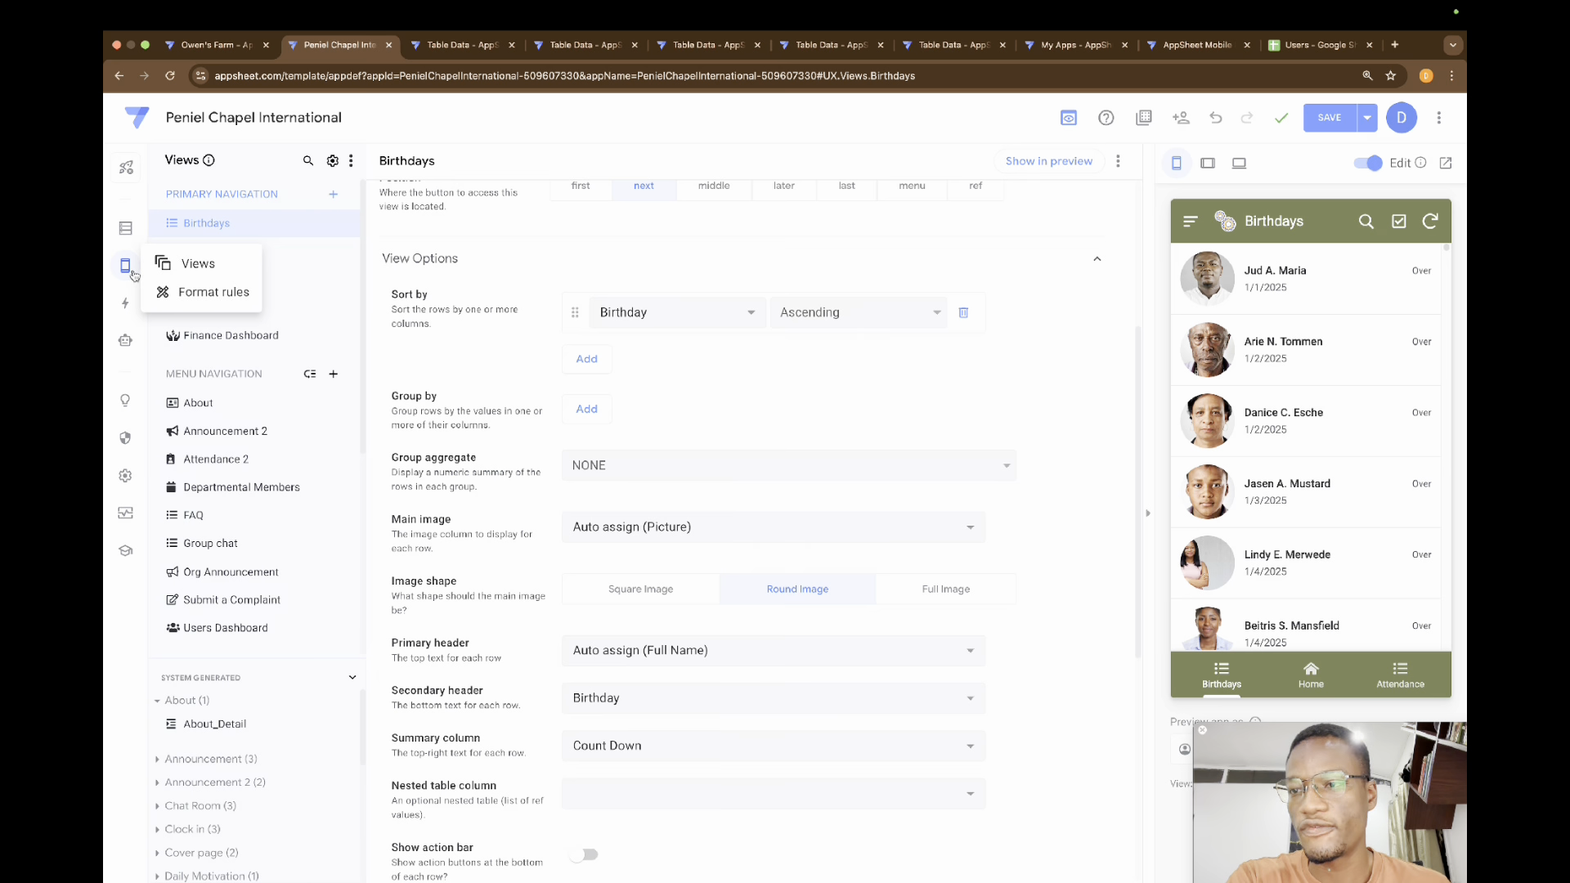
click(183, 294)
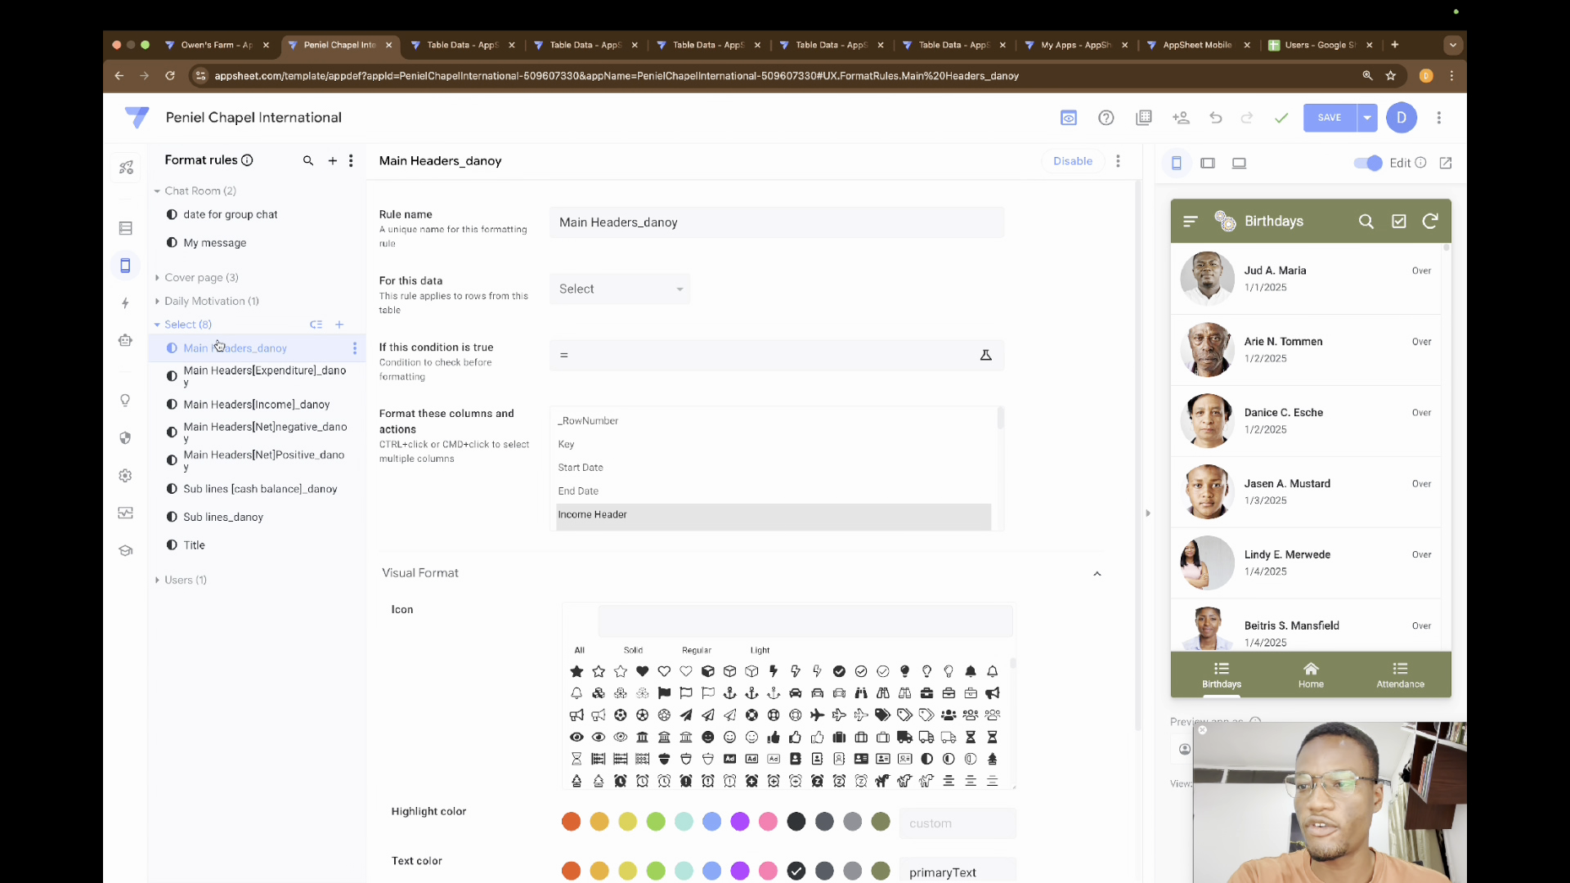
click(159, 325)
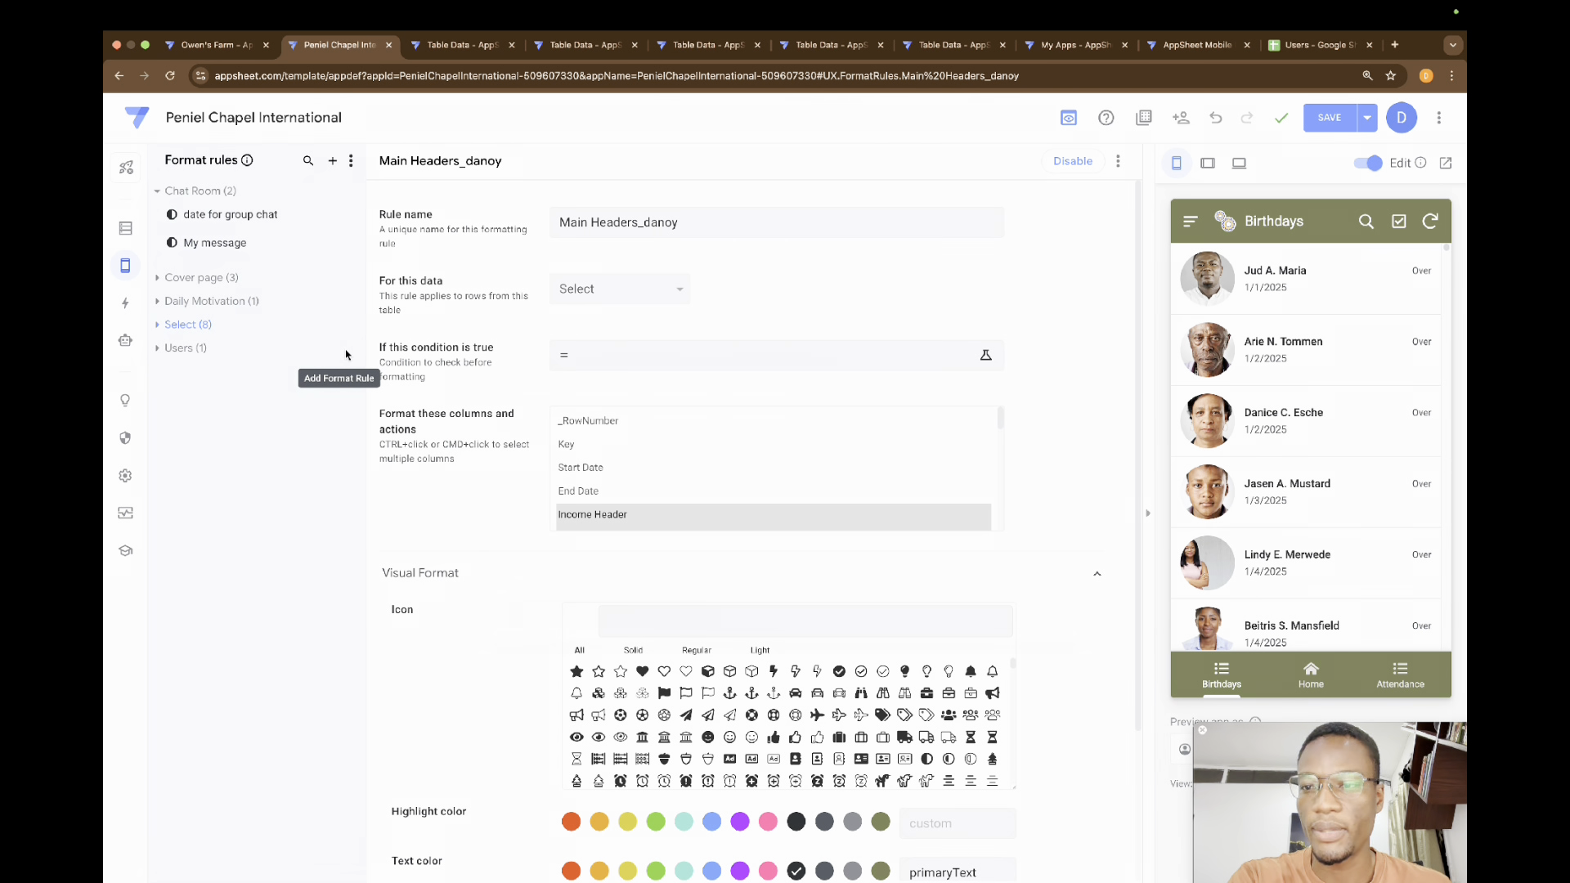
click(346, 355)
click(606, 605)
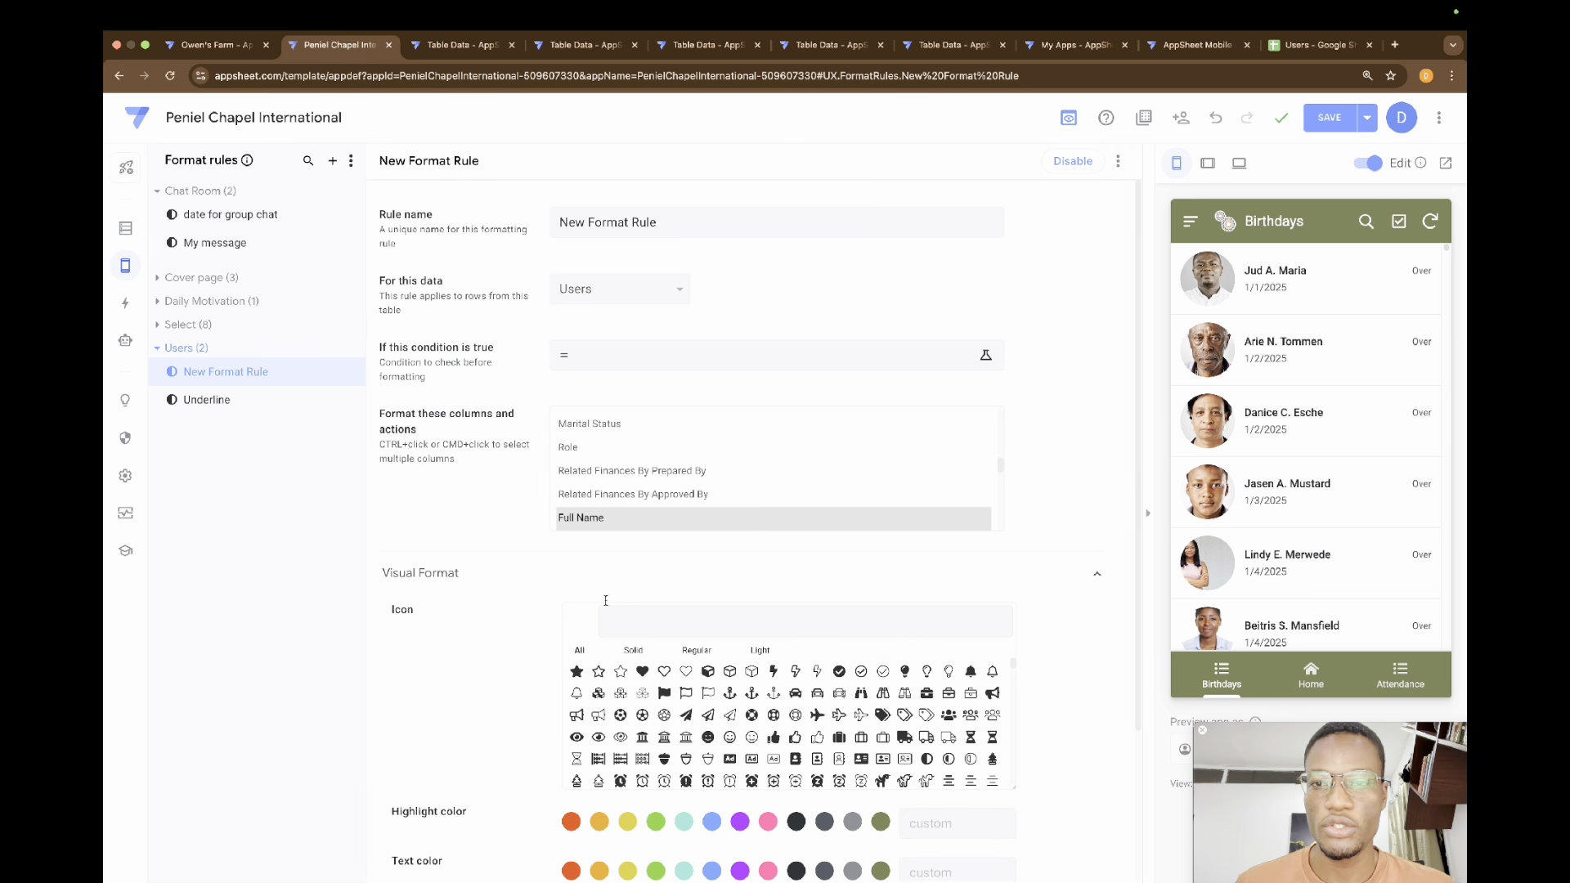
drag(665, 221, 570, 219)
key(BackSpace)
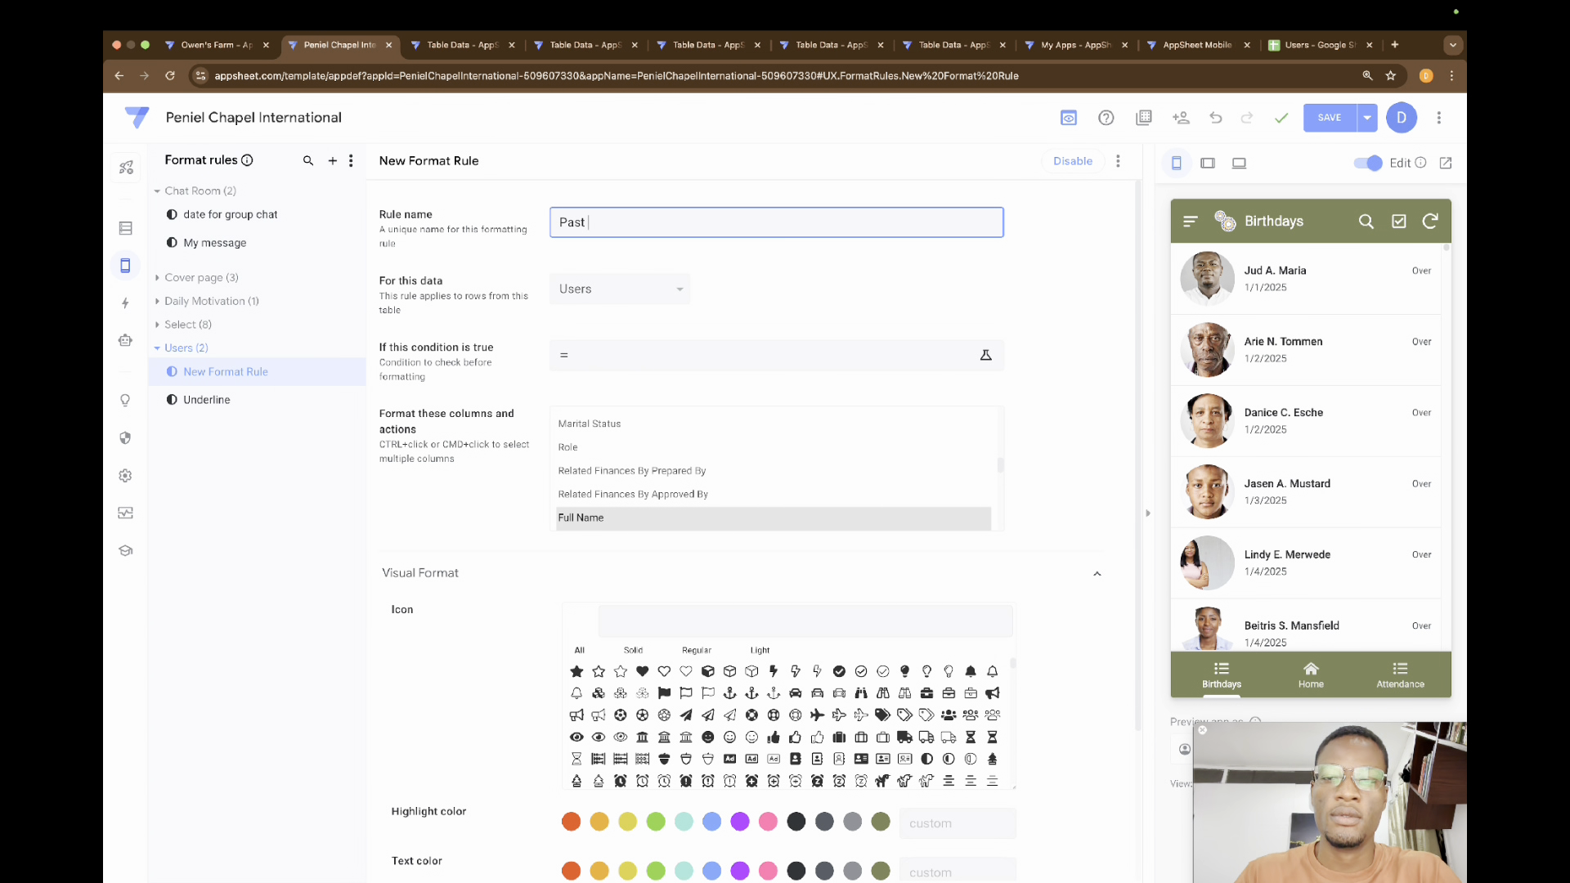
text(Past birthdays_ strike out)
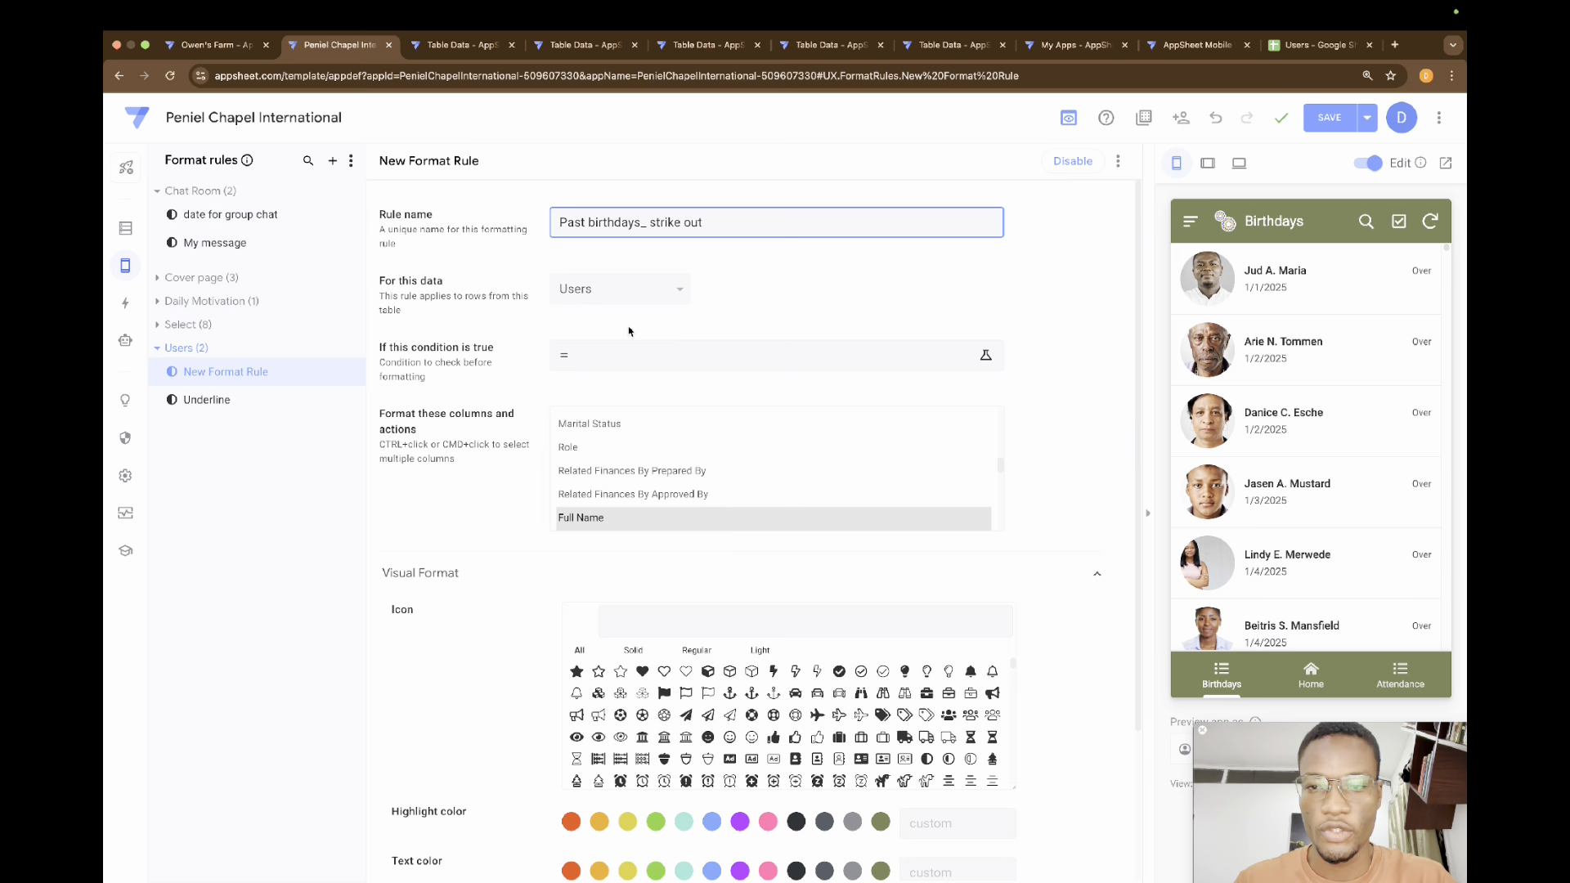
Step: Set the strike-out rule's condition to [Cal _ count down]<0 and save the expression
click(670, 358)
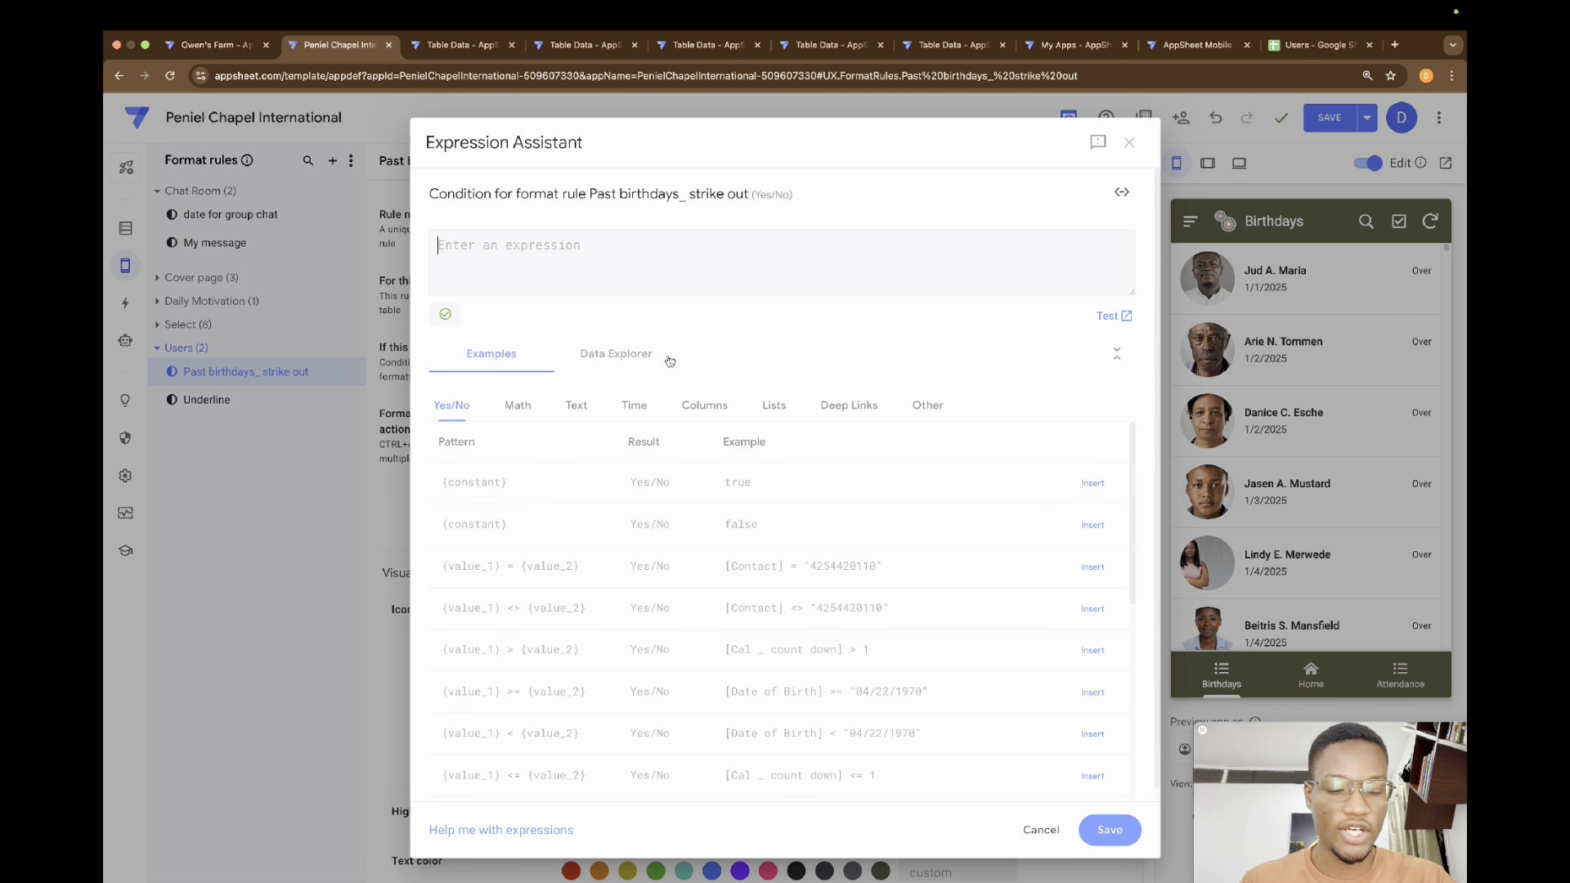
text([co)
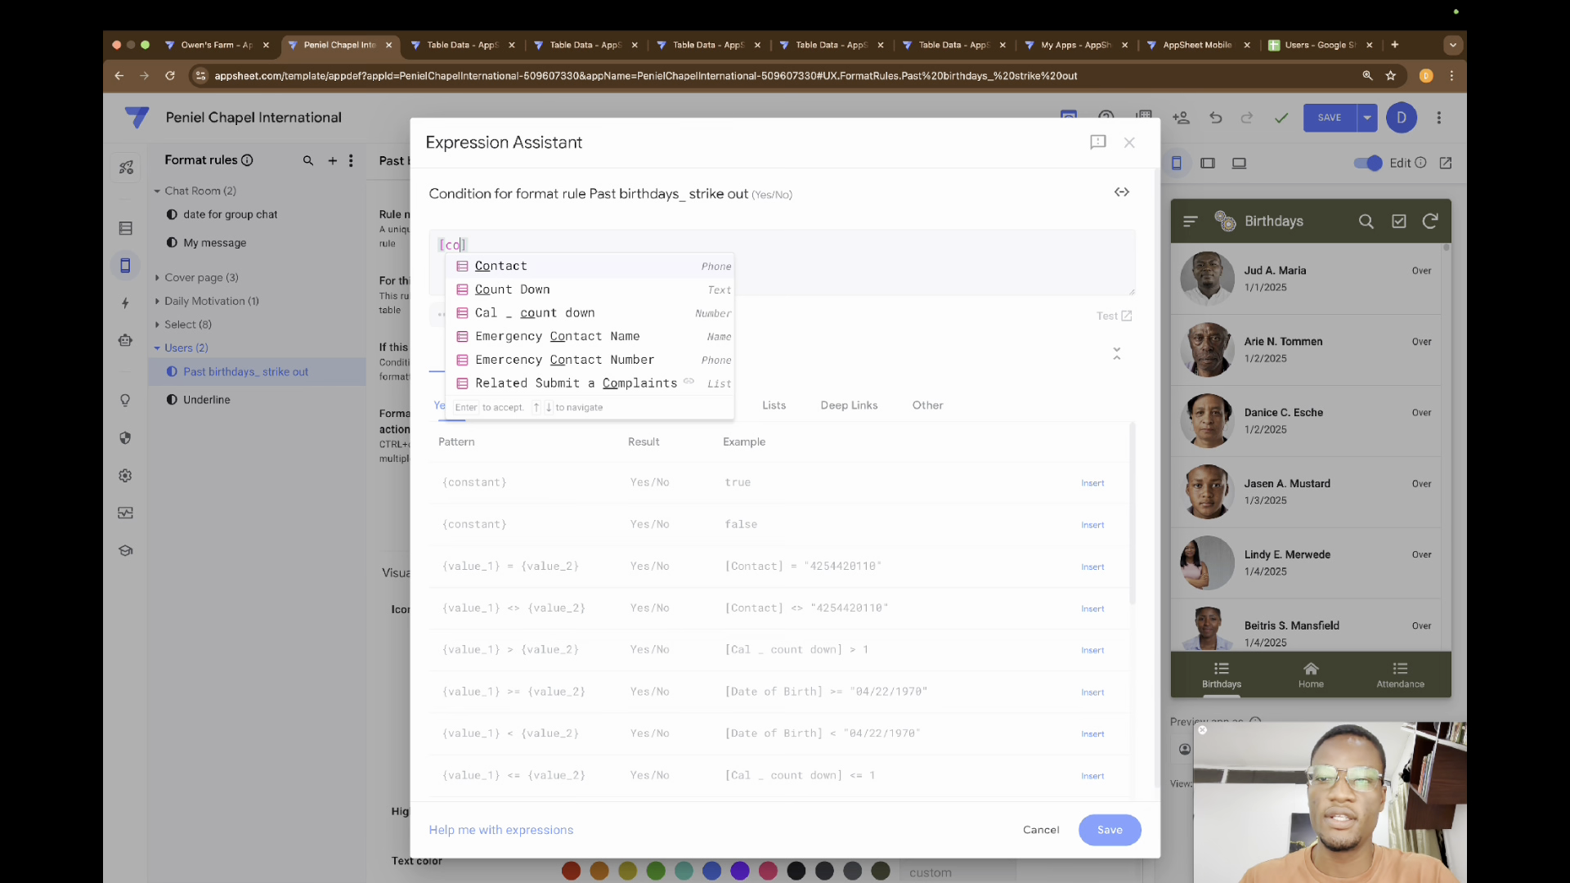
key(BackSpace)
text(al)
key(Return)
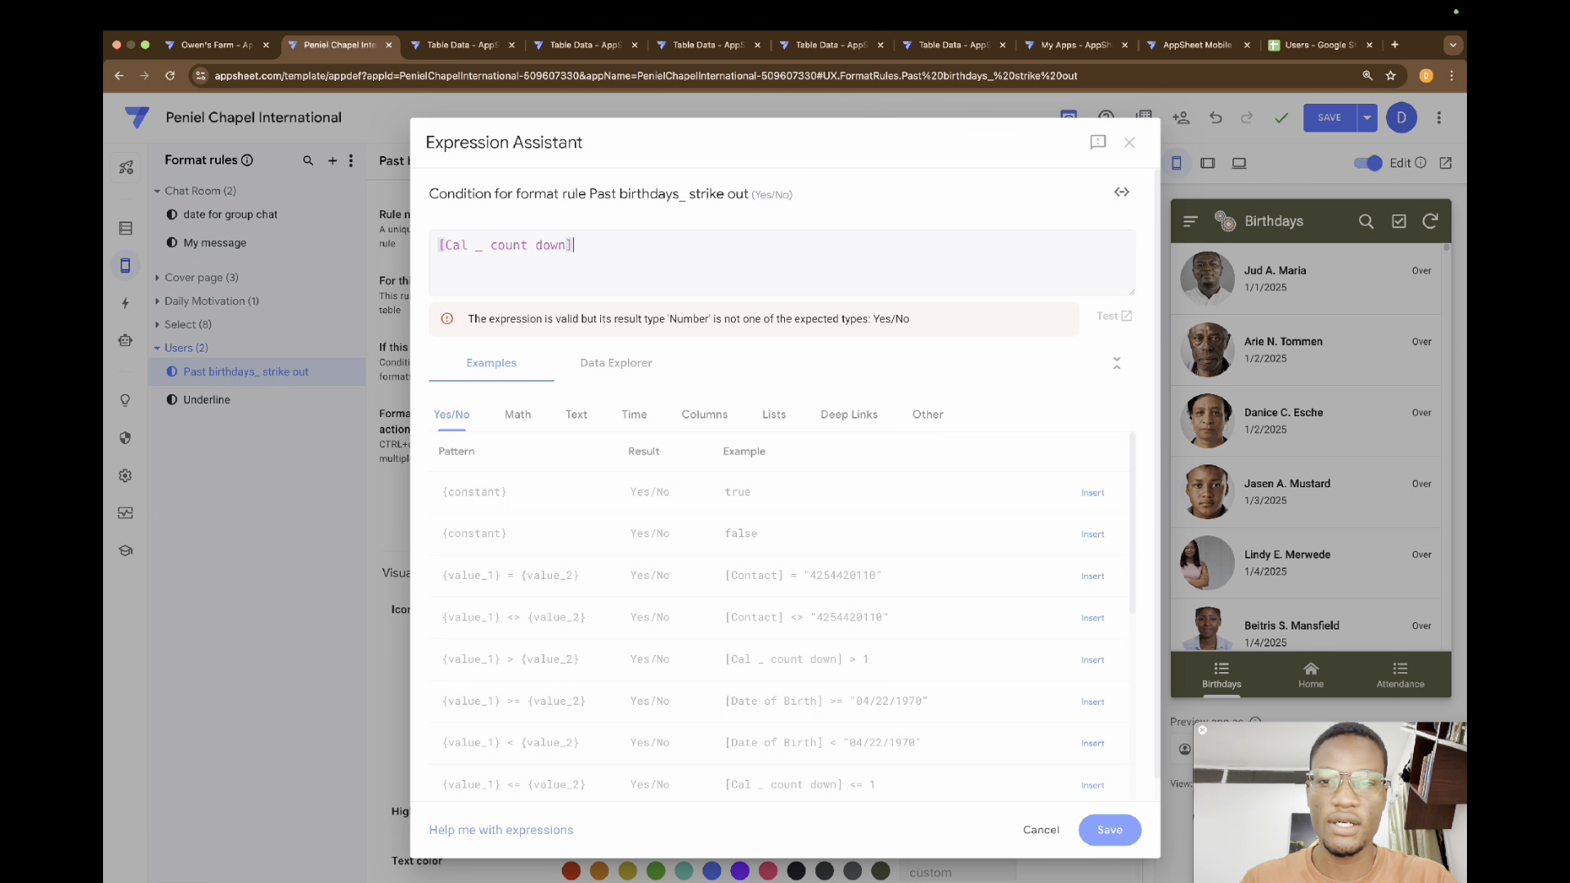
text(<)
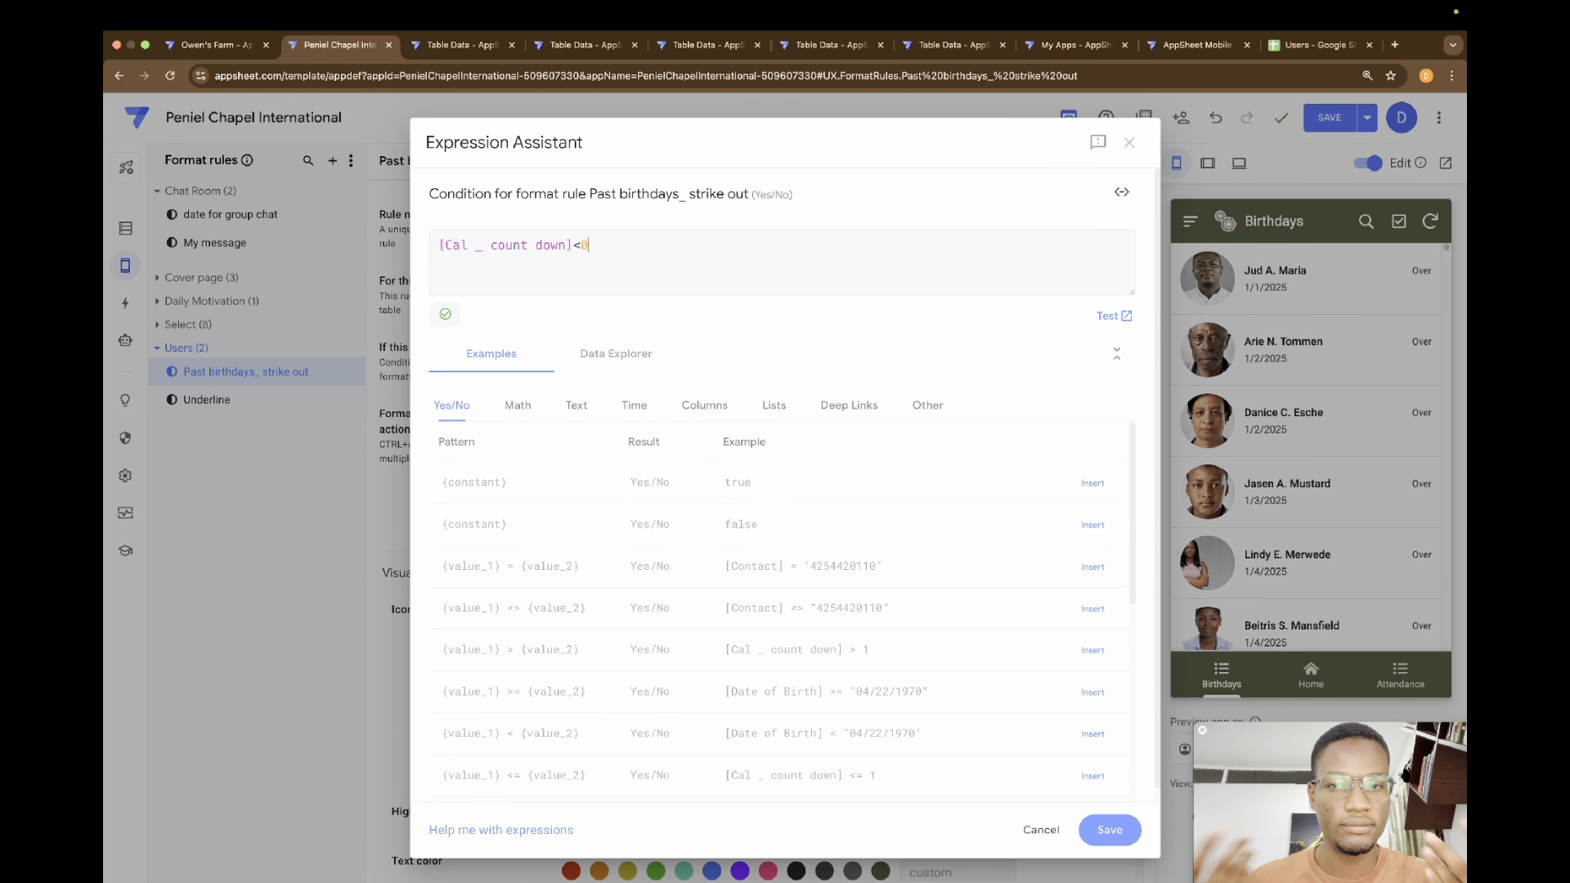
text(0)
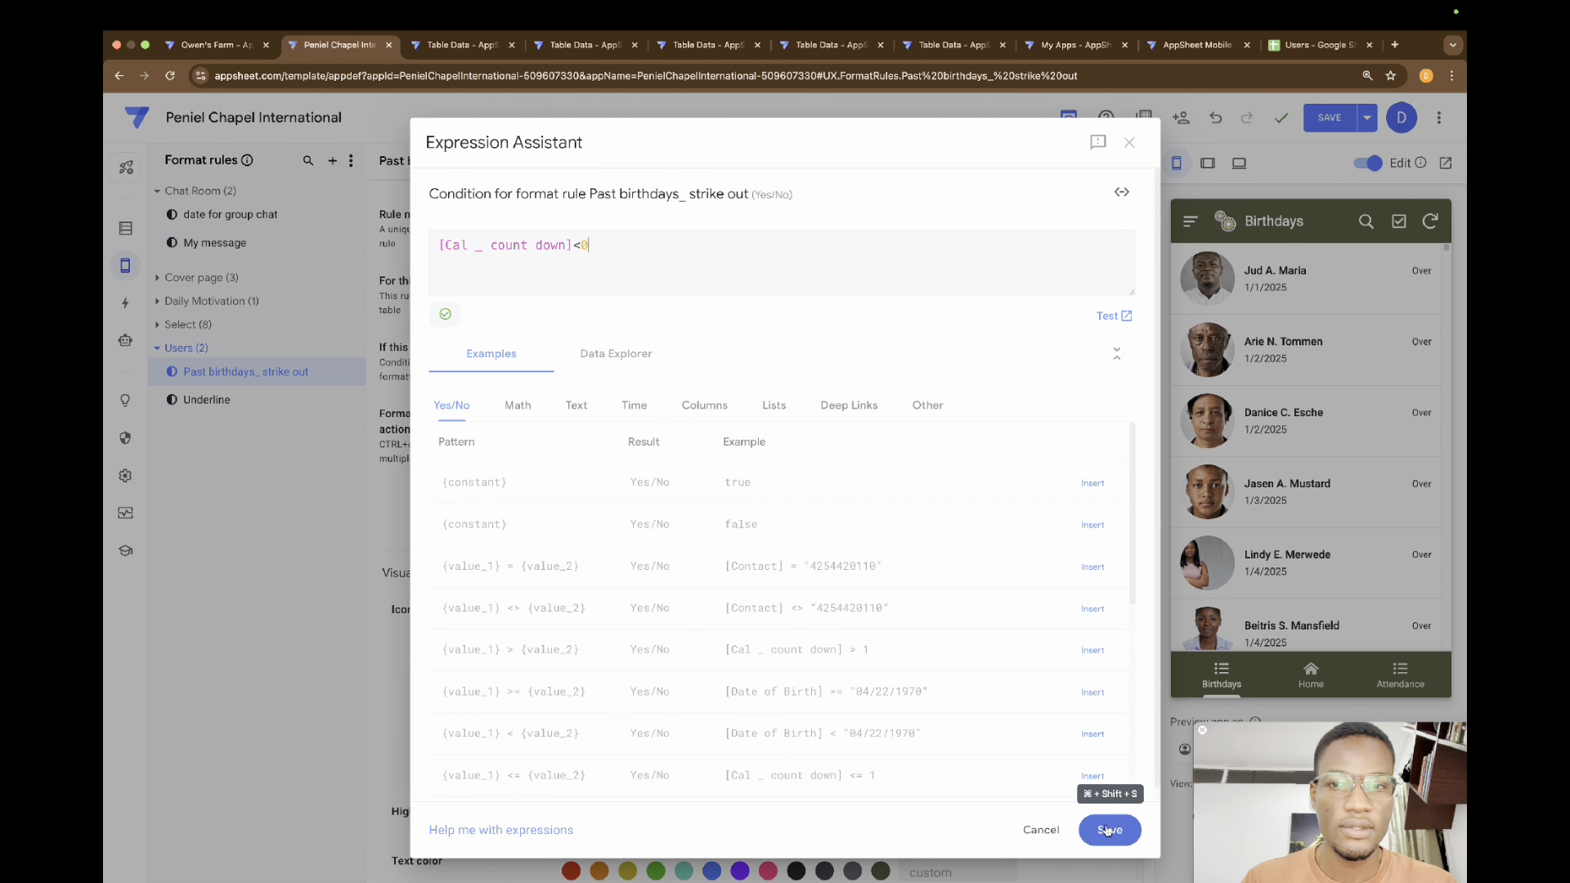
click(1106, 830)
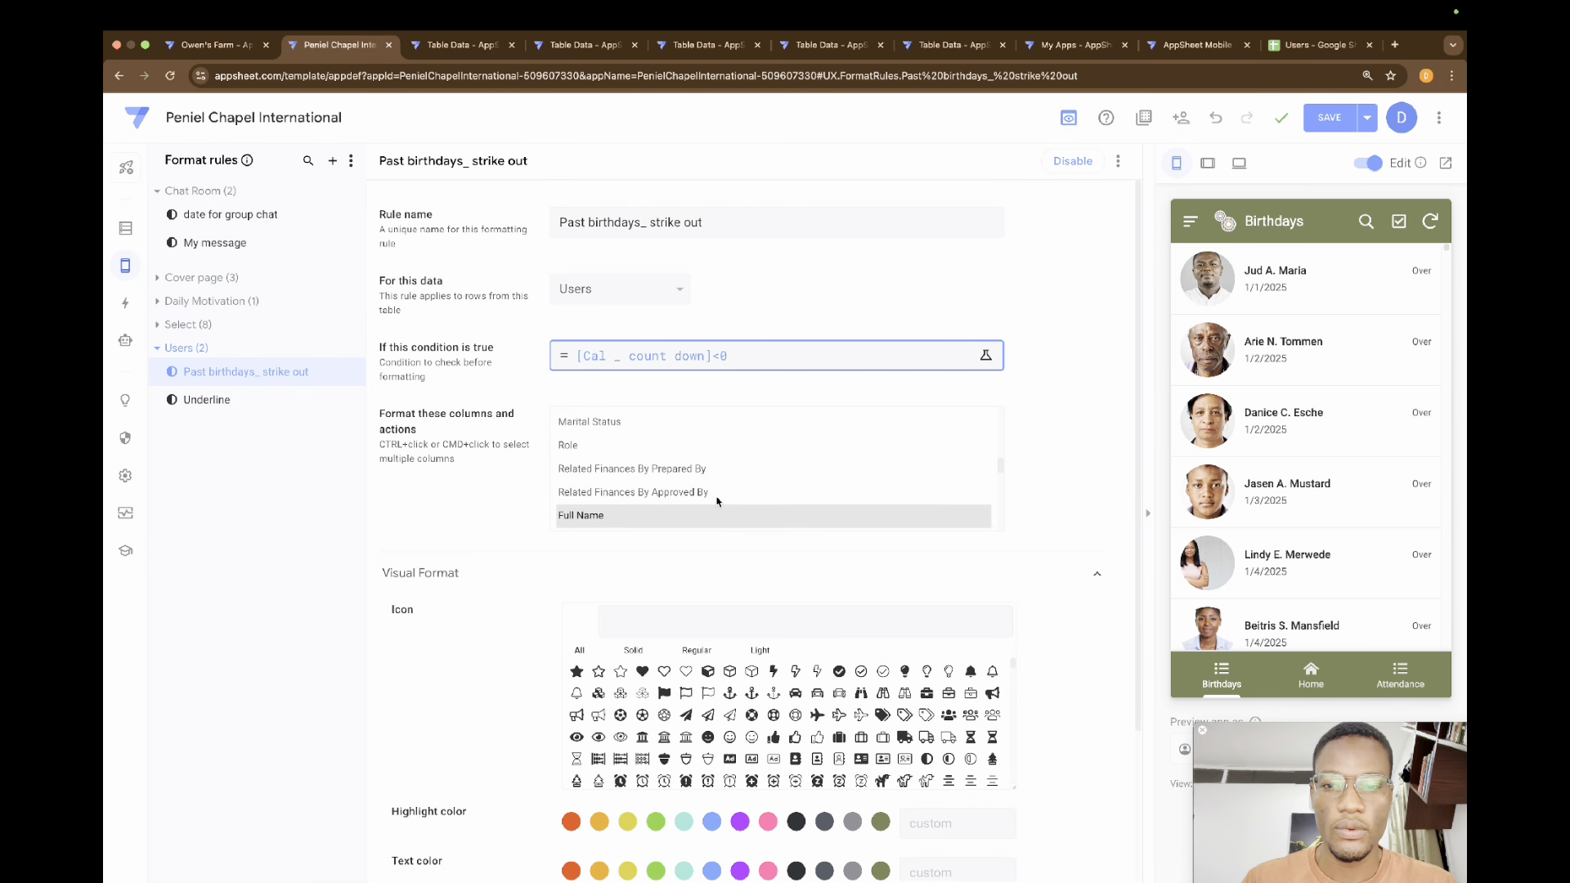
Step: Turn on Strikethrough in the rule's text format and check the struck-out names in the Birthdays preview
scroll(717, 502, down, 1)
scroll(691, 553, down, 3)
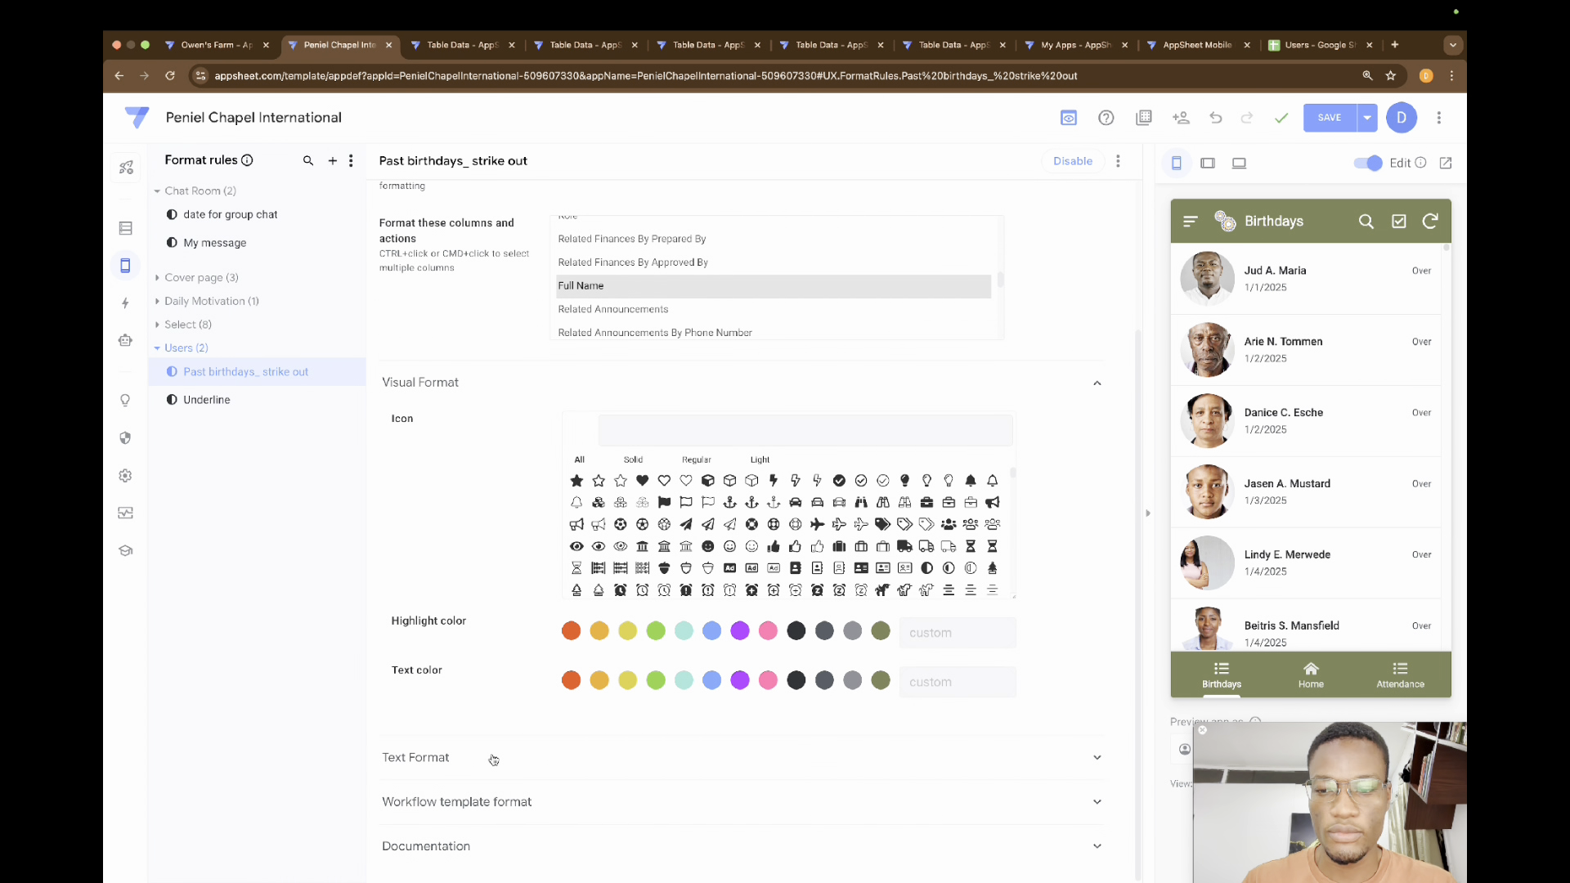
click(493, 759)
scroll(493, 759, down, 3)
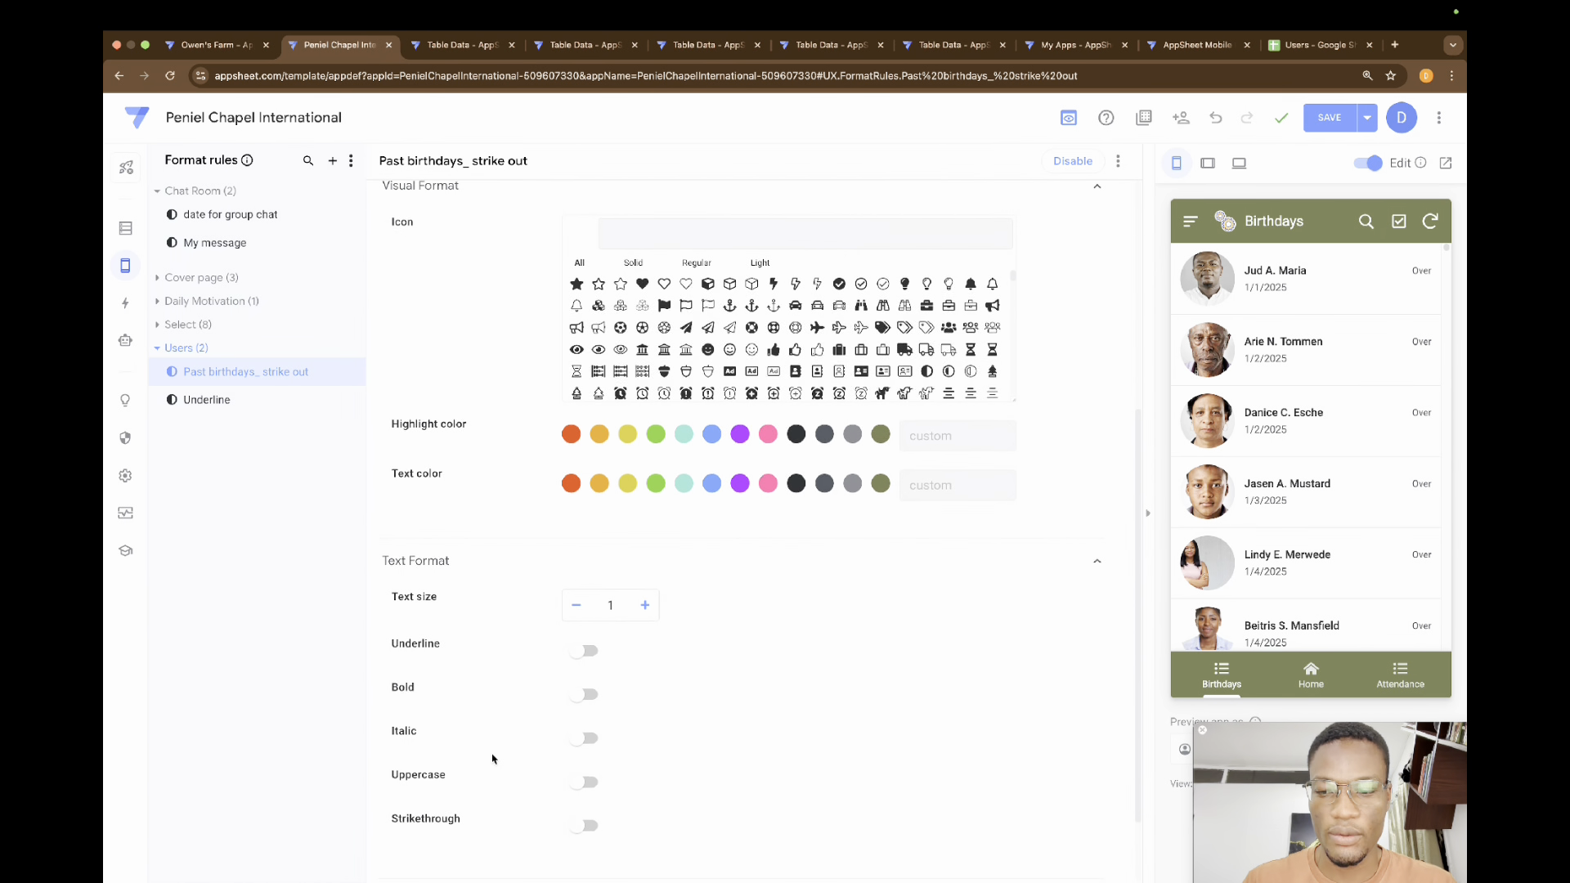
click(584, 826)
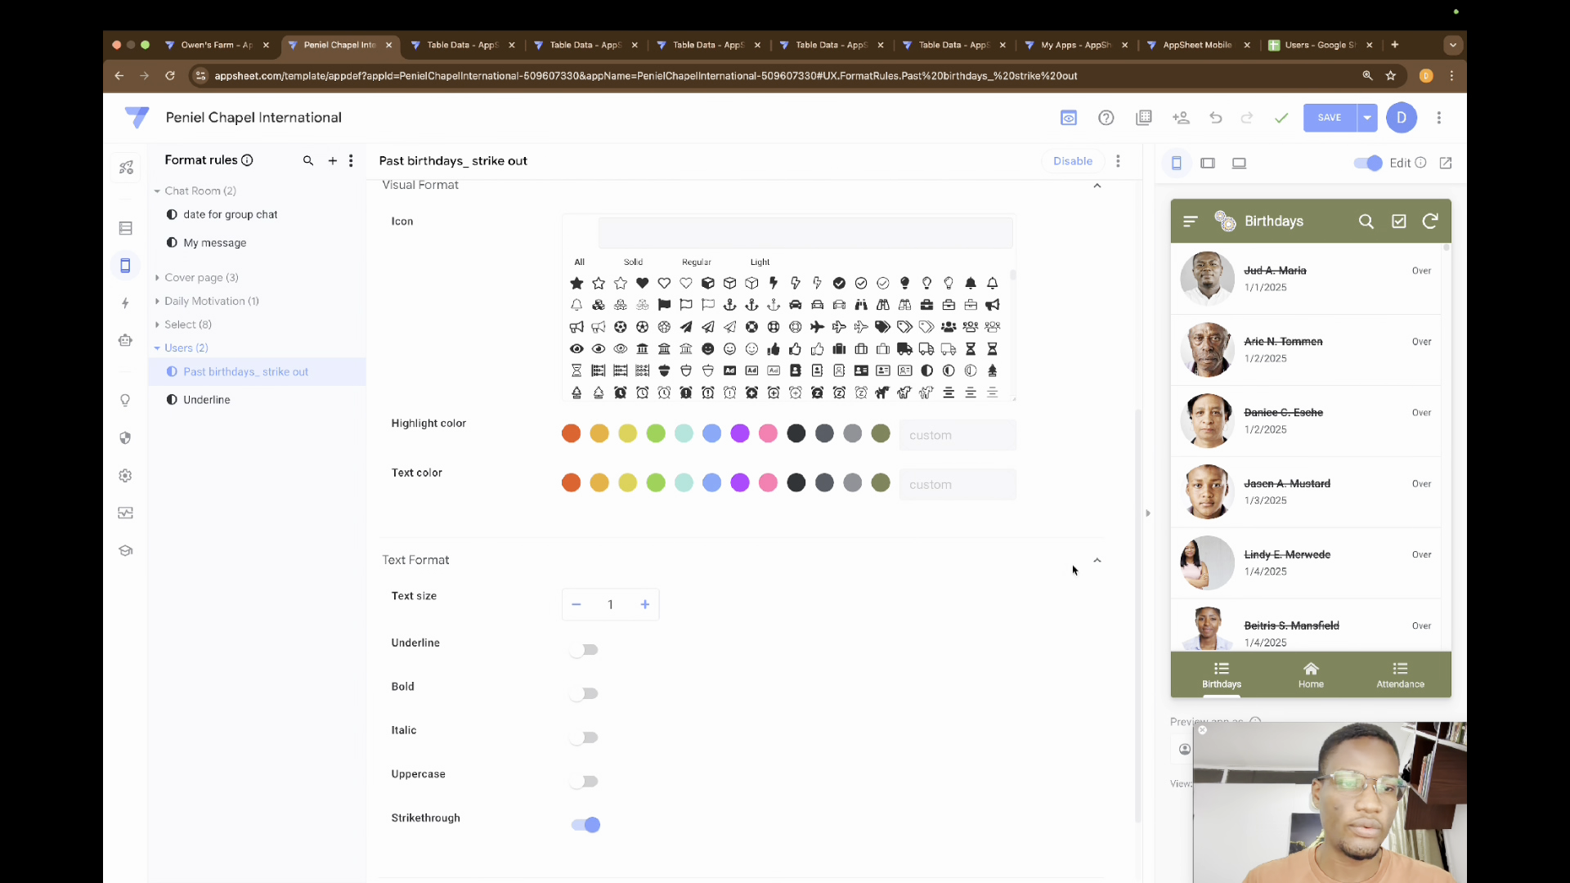
scroll(1285, 524, down, 5)
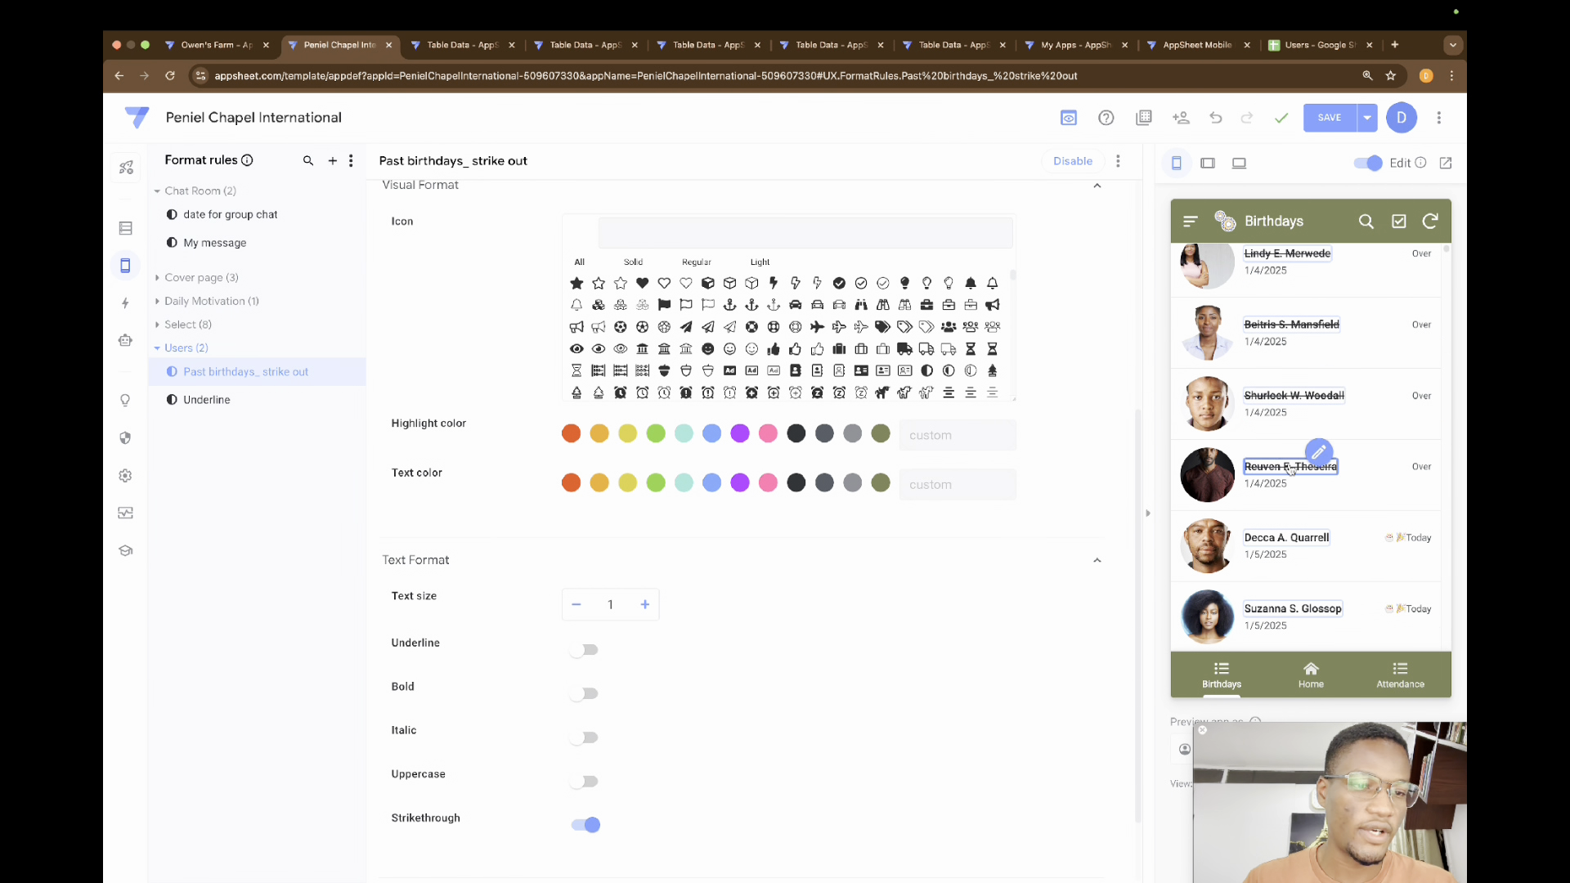
scroll(1261, 304, up, 5)
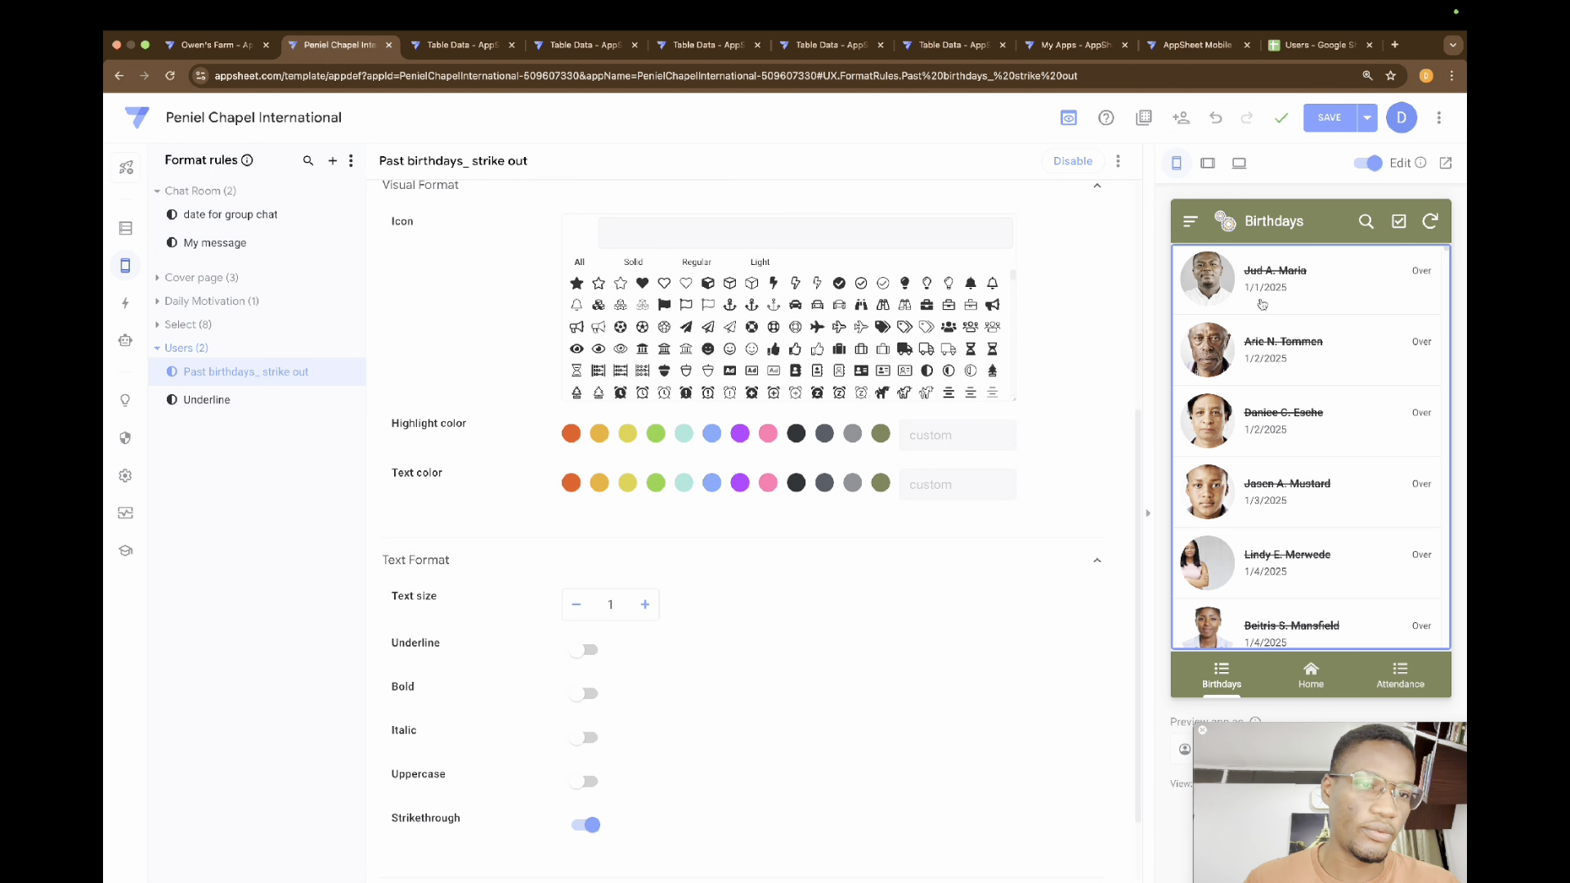
Step: Duplicate the strike-out format rule and name the copy "Past birthdays_ red font"
scroll(642, 456, up, 5)
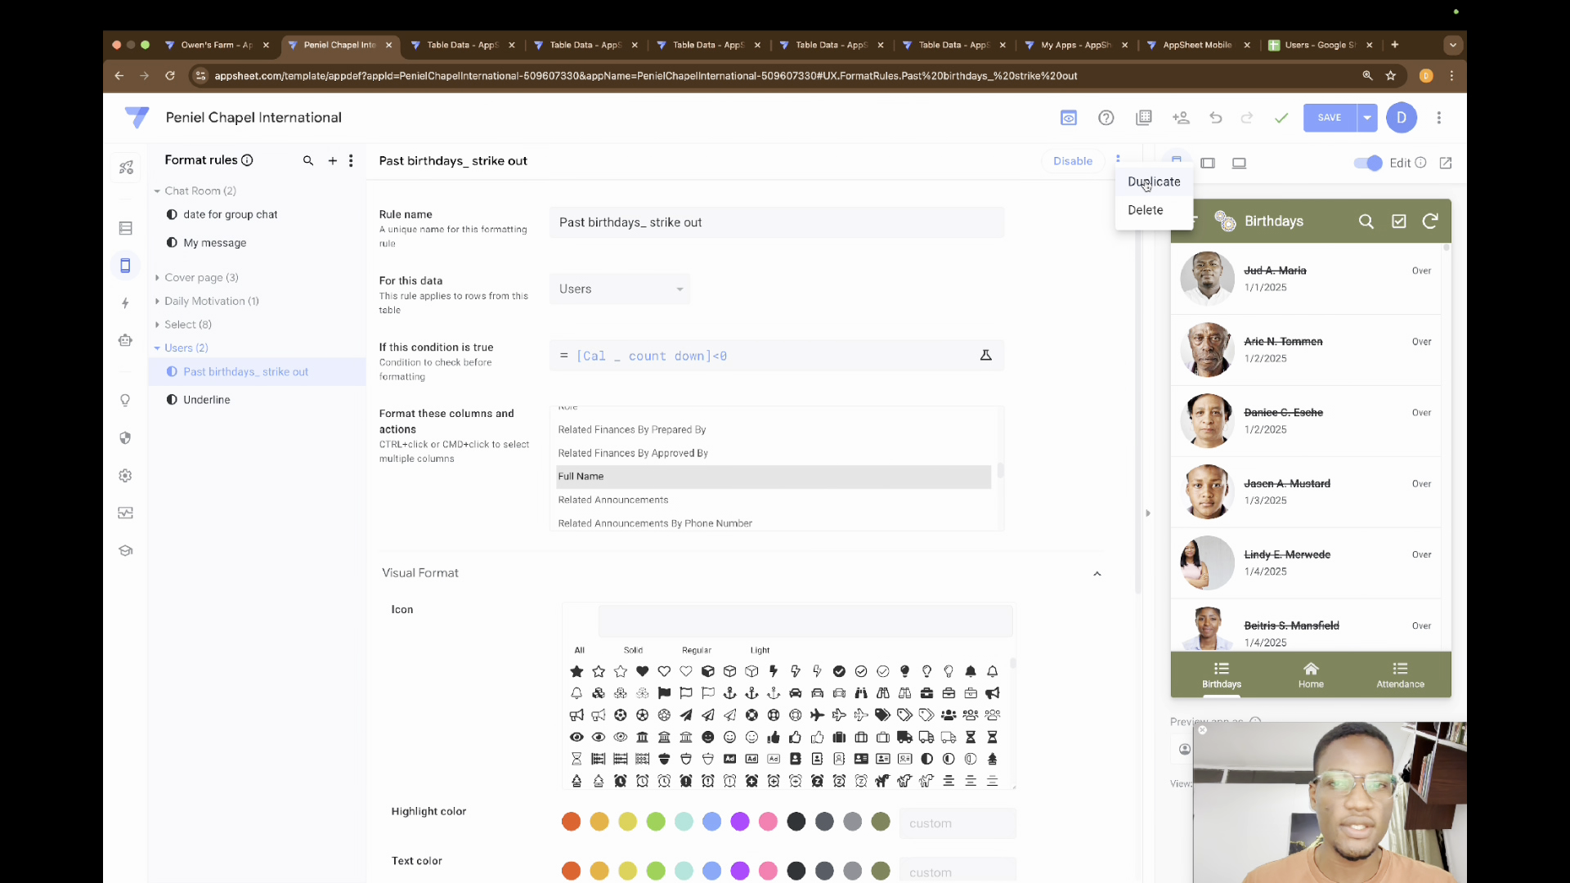
click(1148, 181)
drag(718, 227, 649, 226)
key(BackSpace)
text(r)
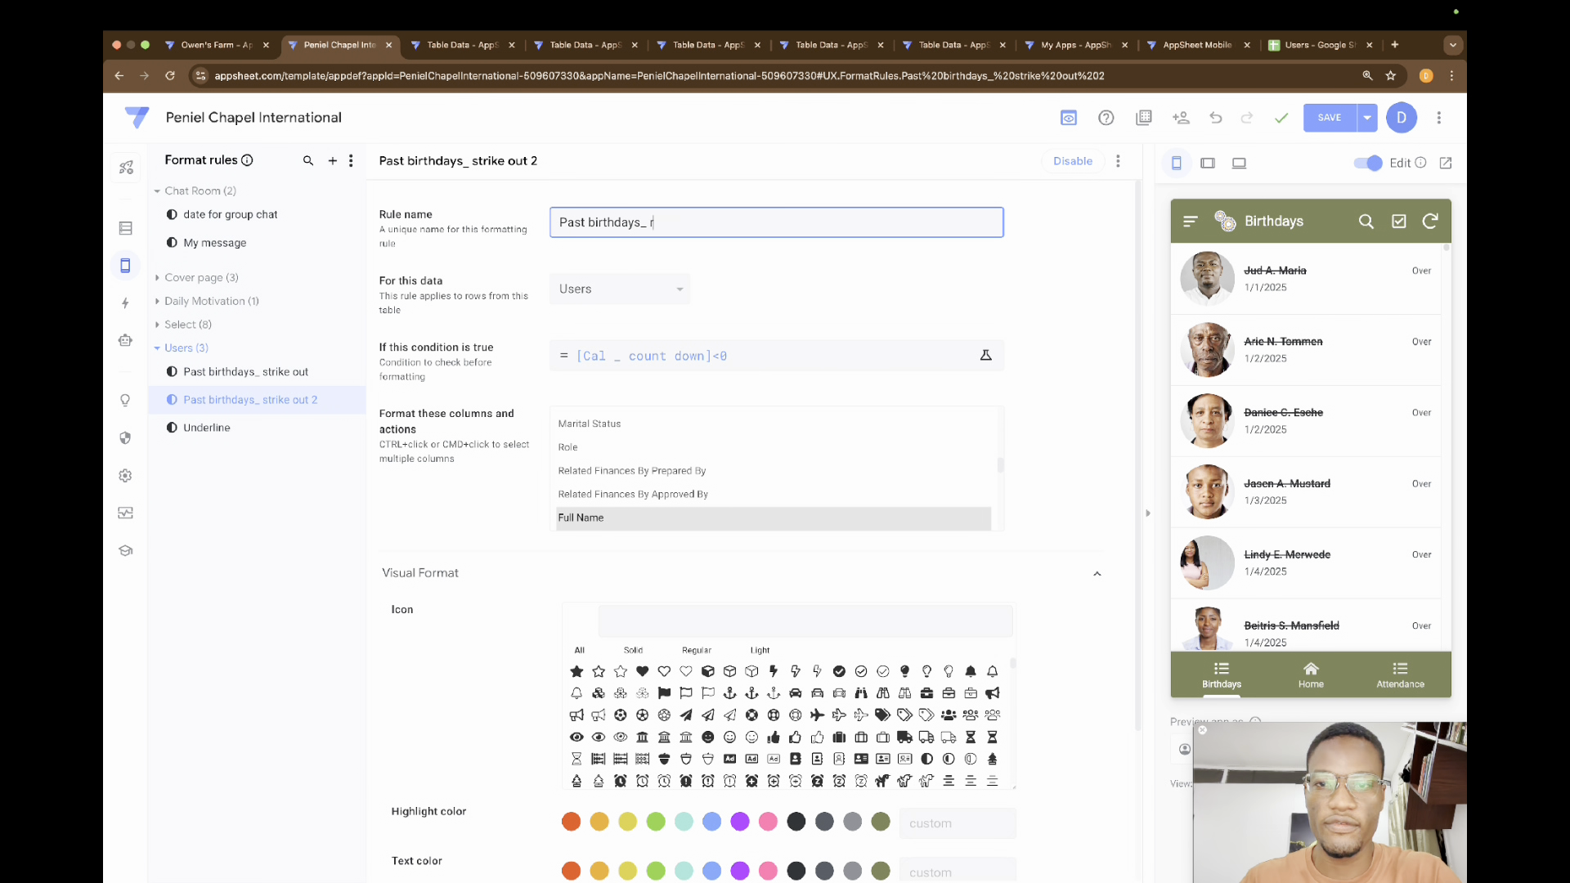
text(ed fong)
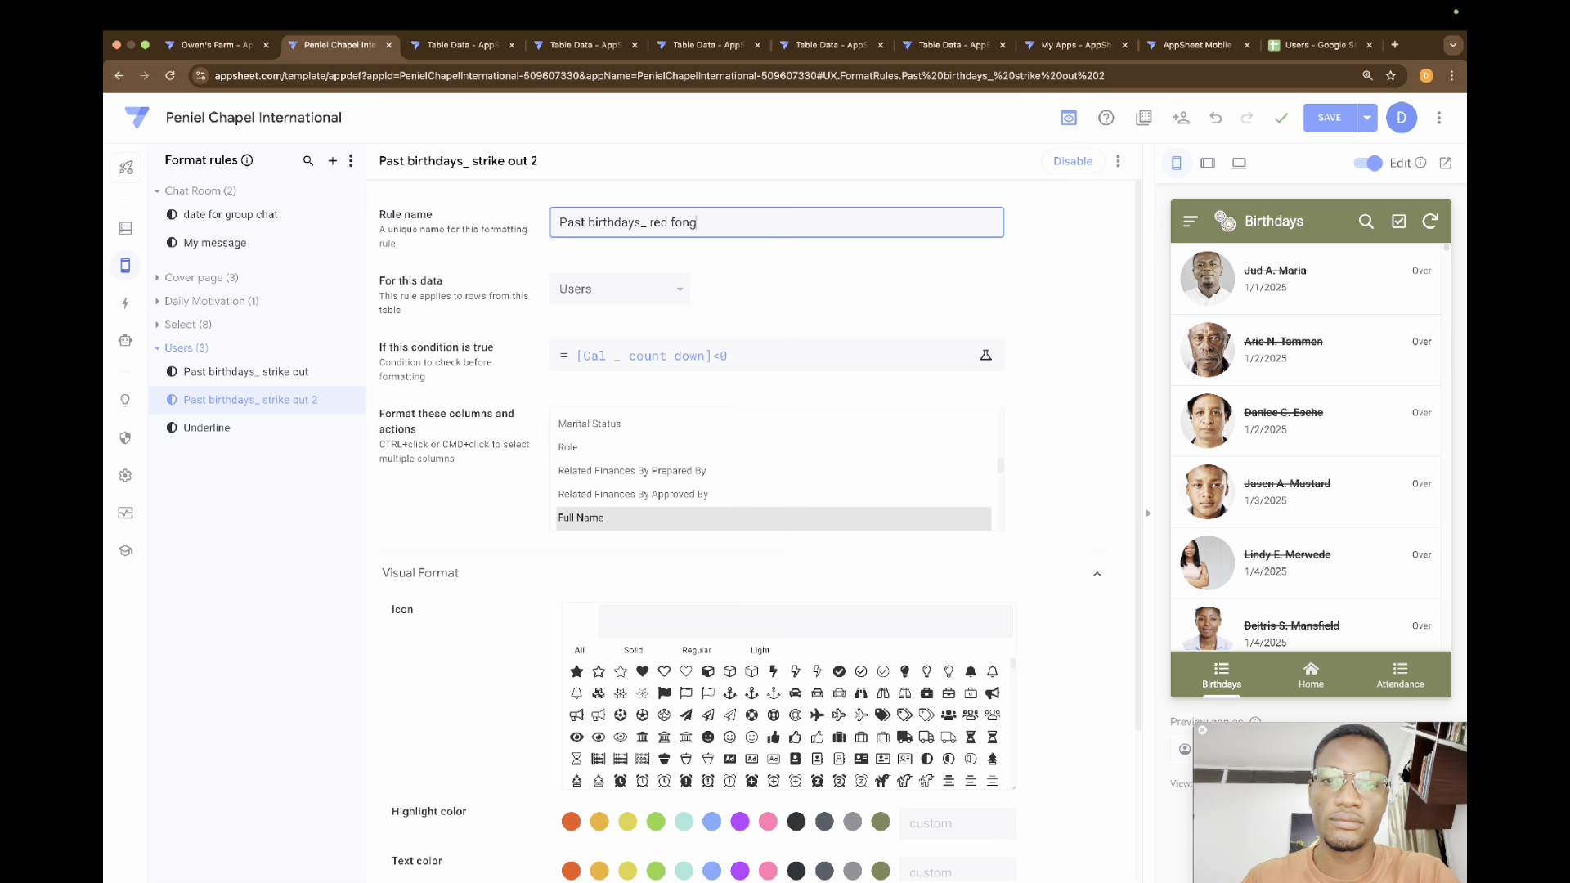
key(BackSpace)
text(t)
Step: Make the red font rule format only the Count Down column in place of Full Name
scroll(652, 467, down, 3)
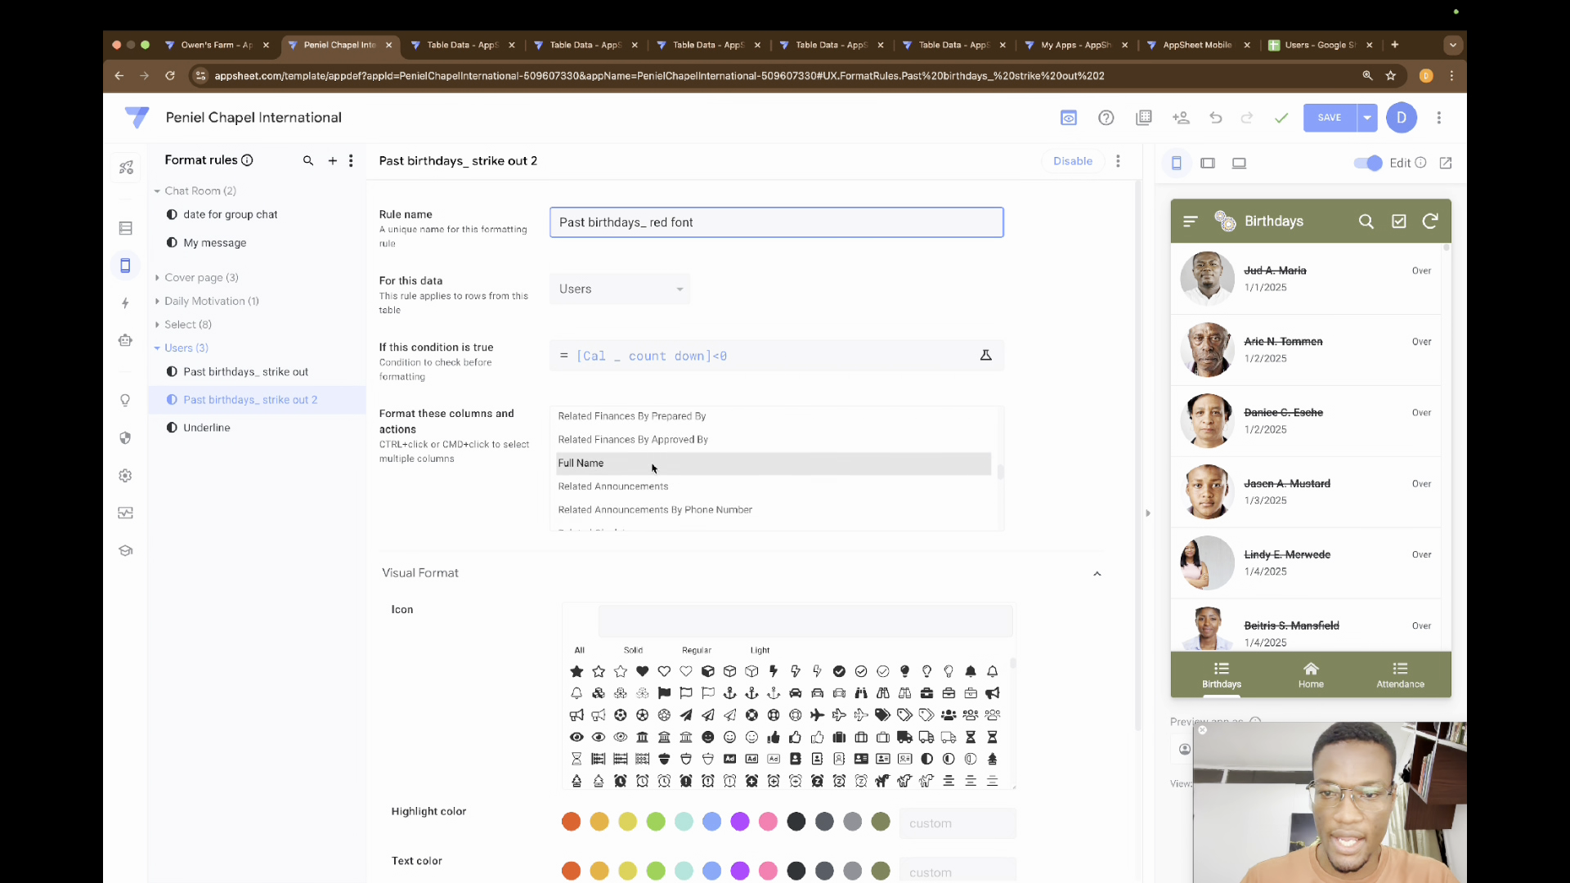
scroll(652, 468, down, 1)
scroll(652, 468, up, 1)
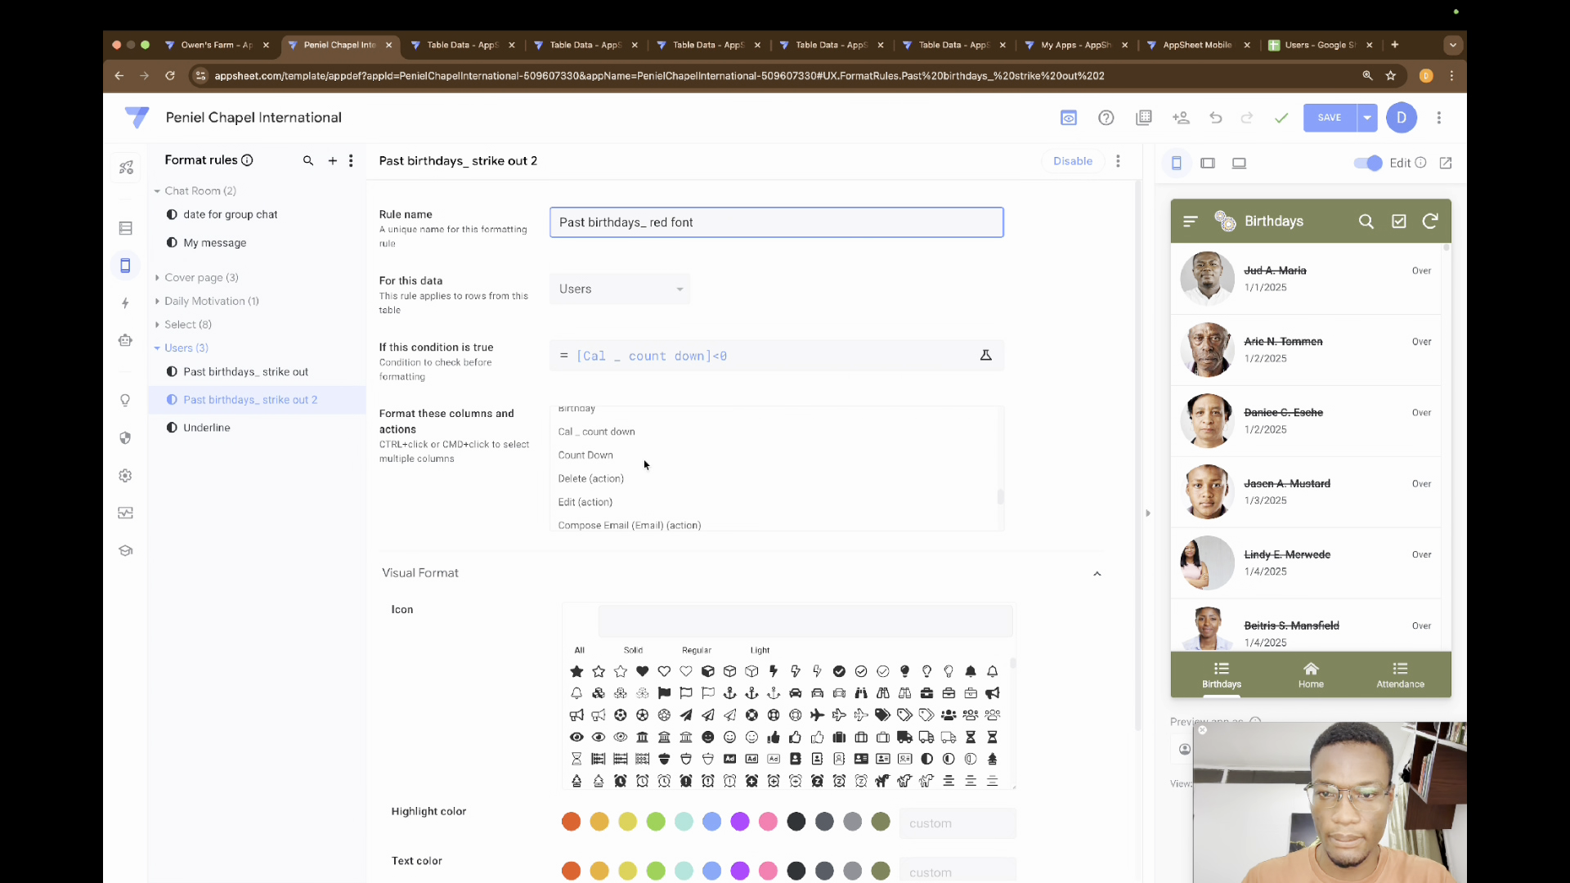
click(603, 460)
click(609, 455)
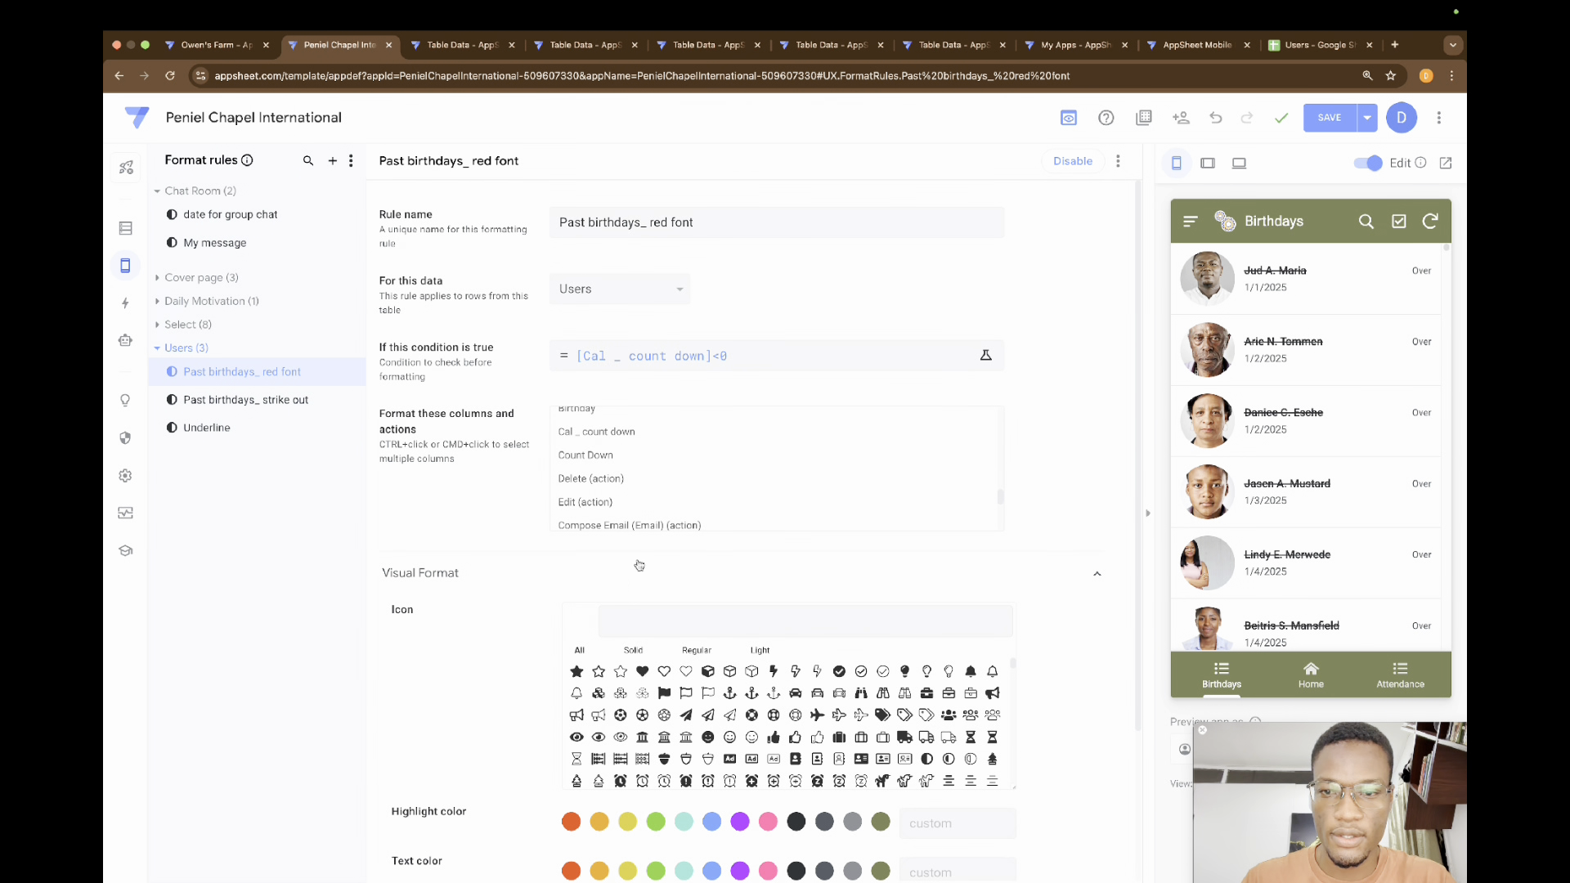
click(596, 463)
Step: Set the red font rule's text color to red and turn off its Strikethrough
scroll(540, 571, down, 3)
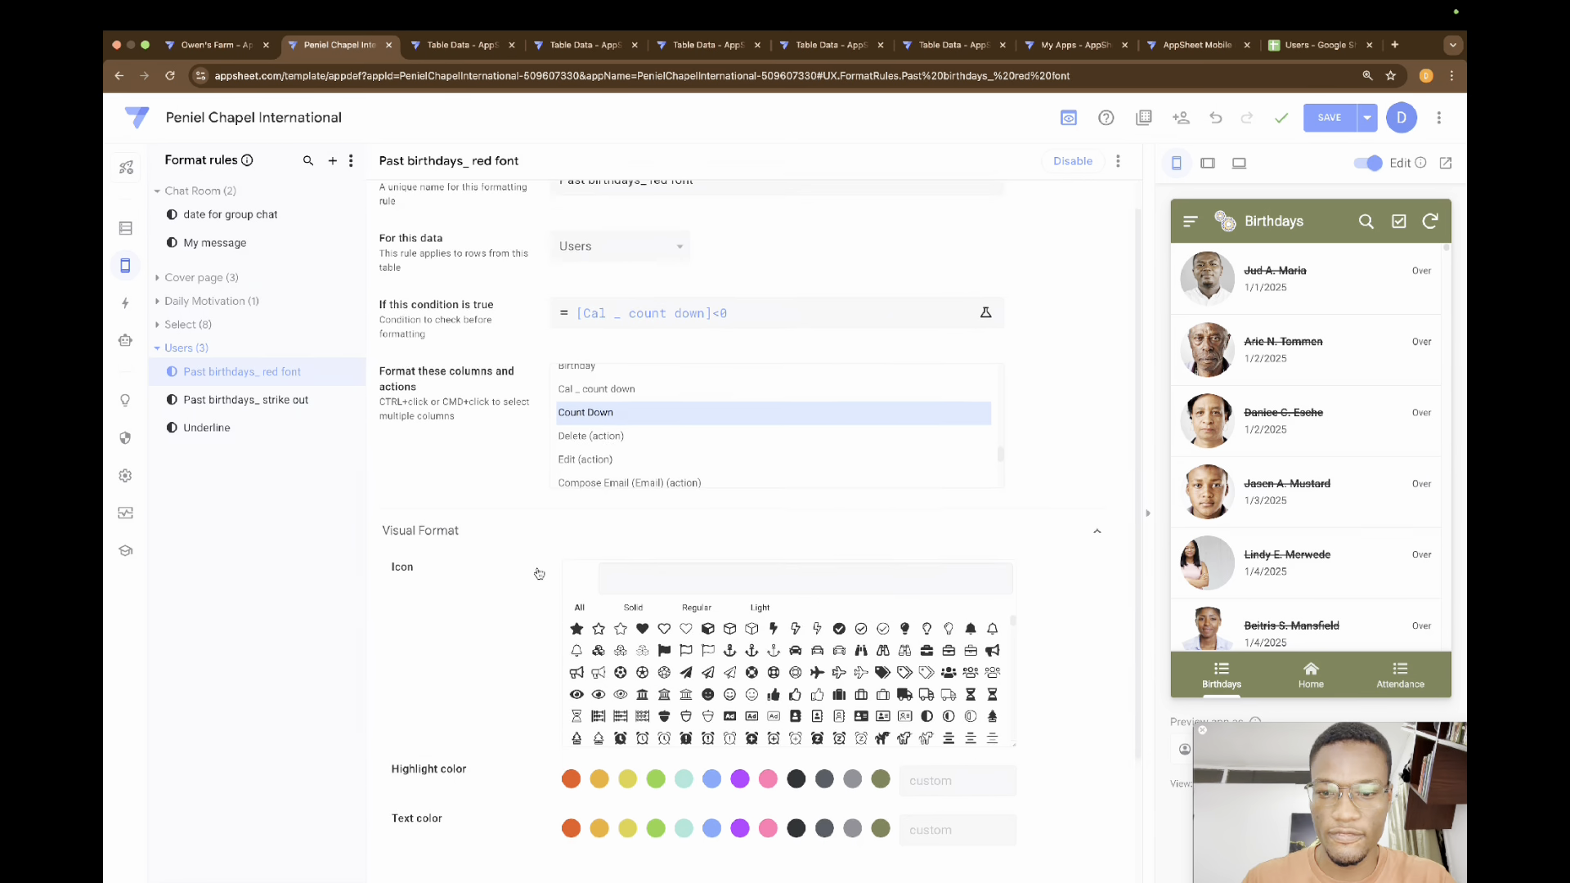
click(571, 680)
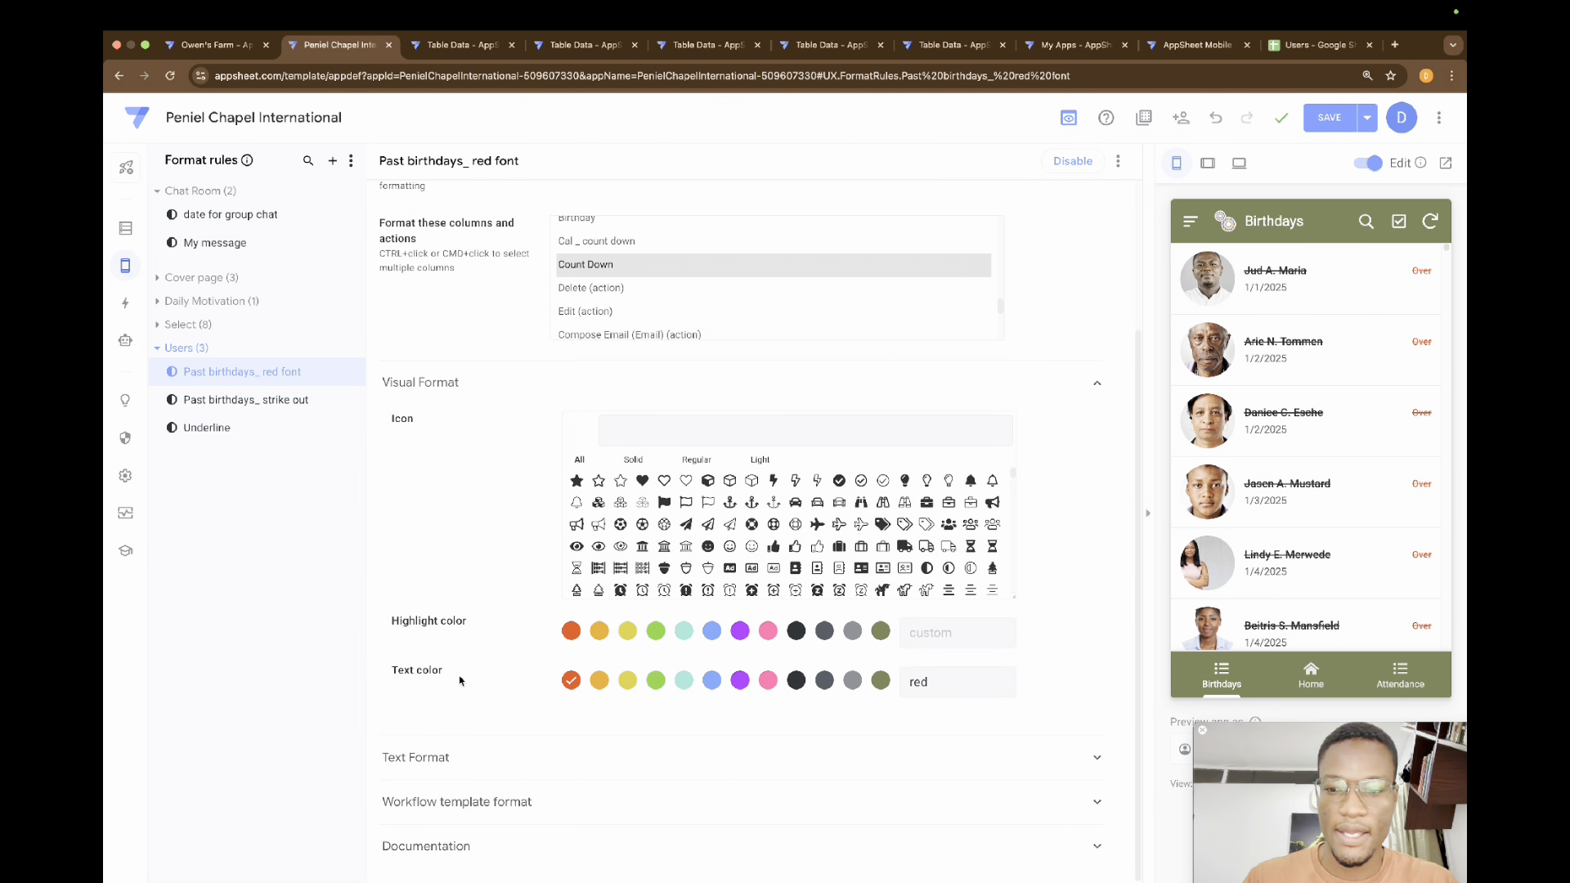
click(496, 775)
scroll(496, 776, down, 3)
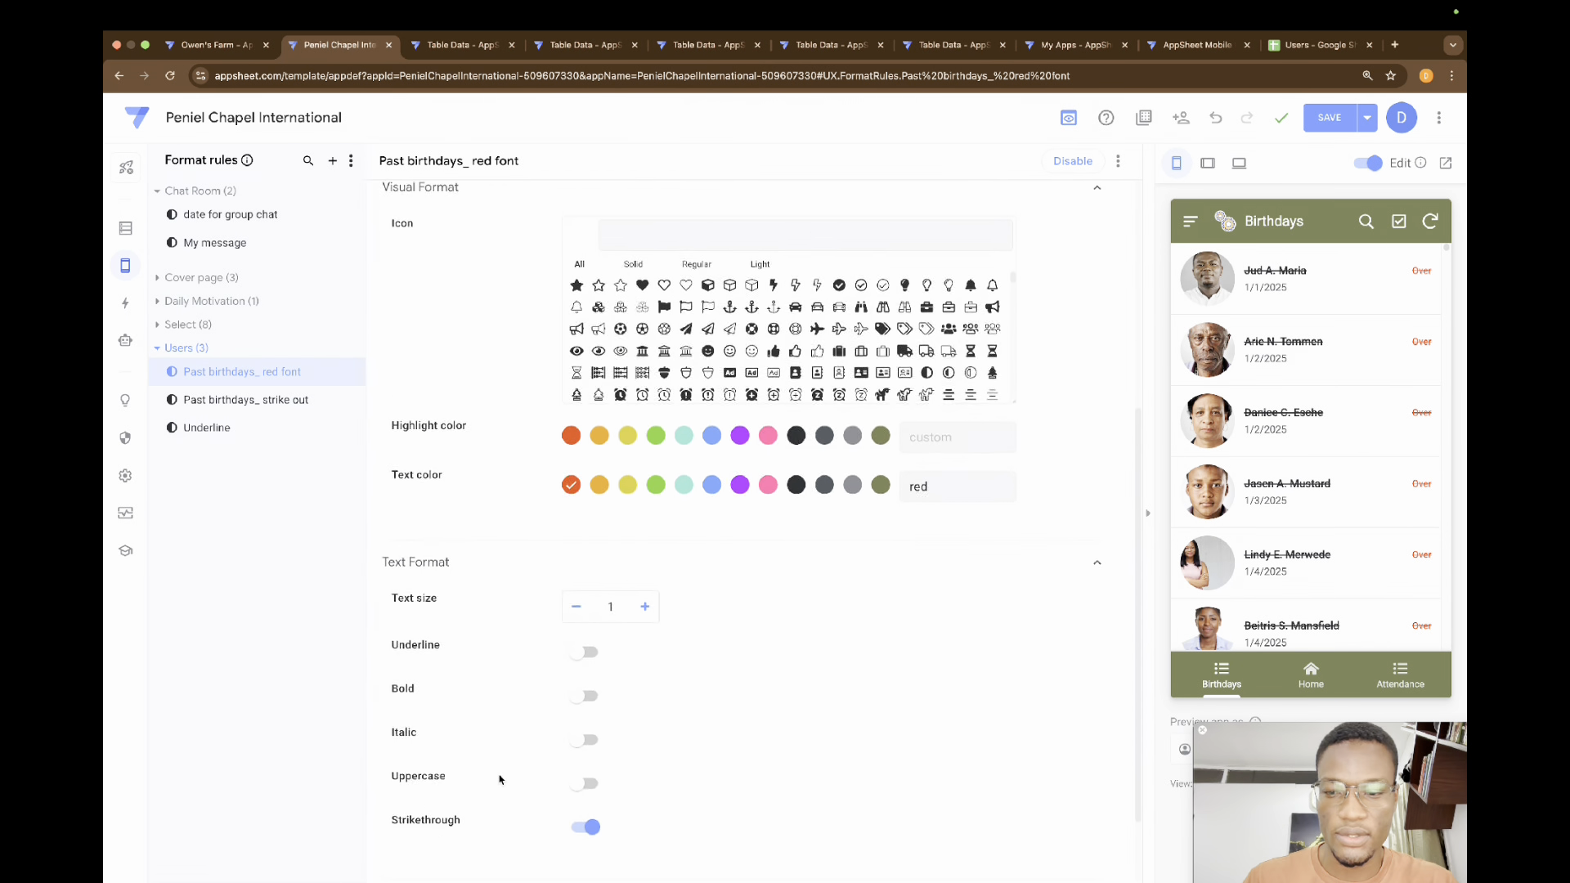
scroll(499, 778, down, 2)
click(585, 728)
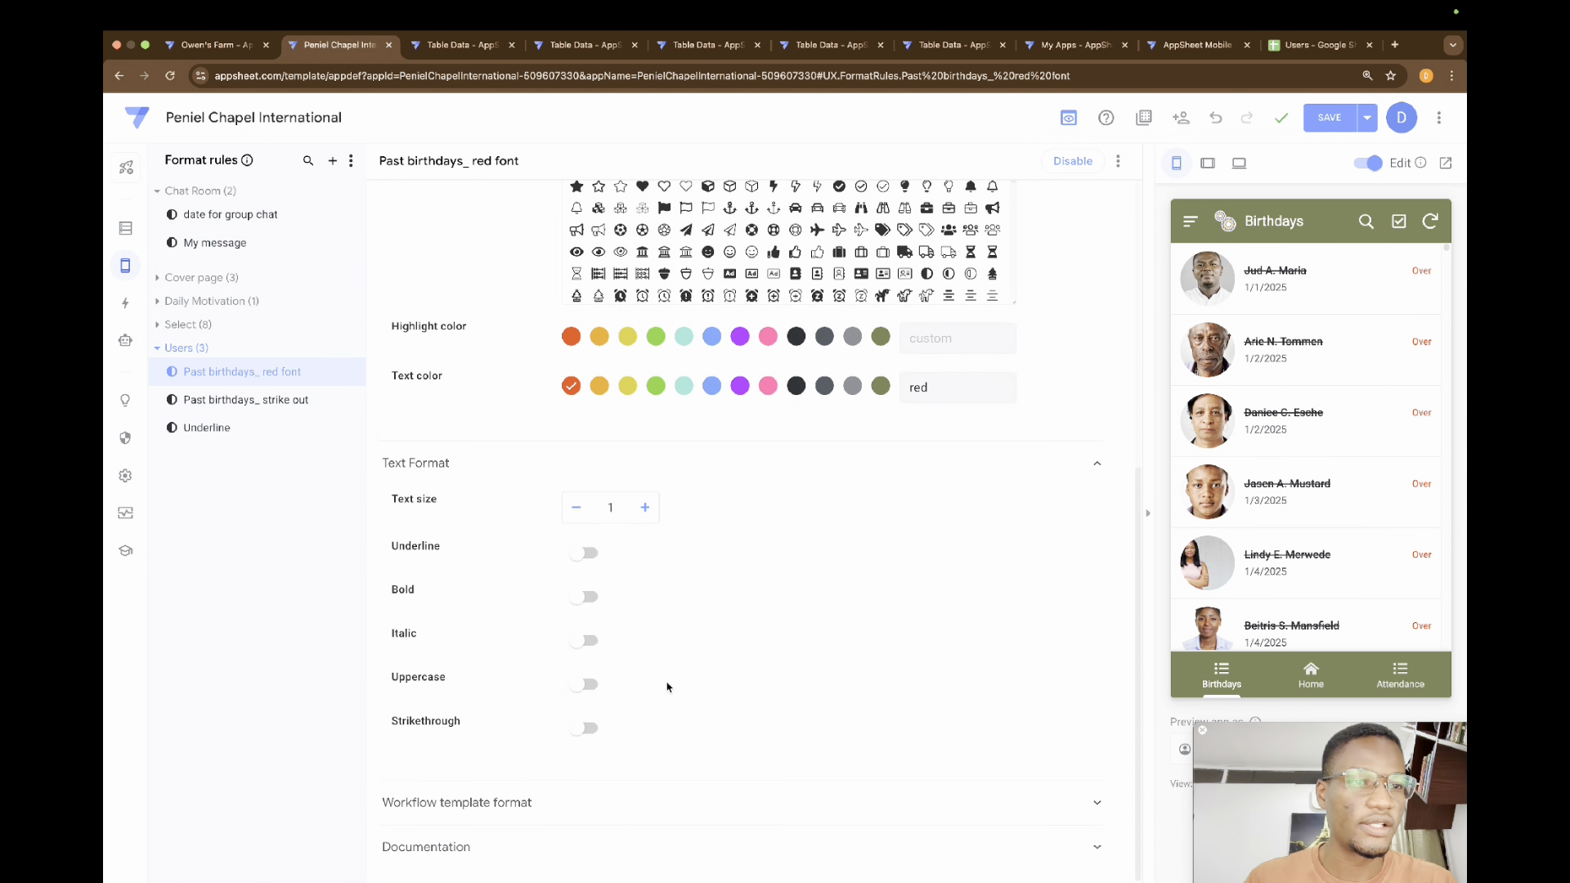
Step: Examine the Birthdays preview for the formatting of past entries and the countdown labels of today's and upcoming birthdays
scroll(666, 687, up, 8)
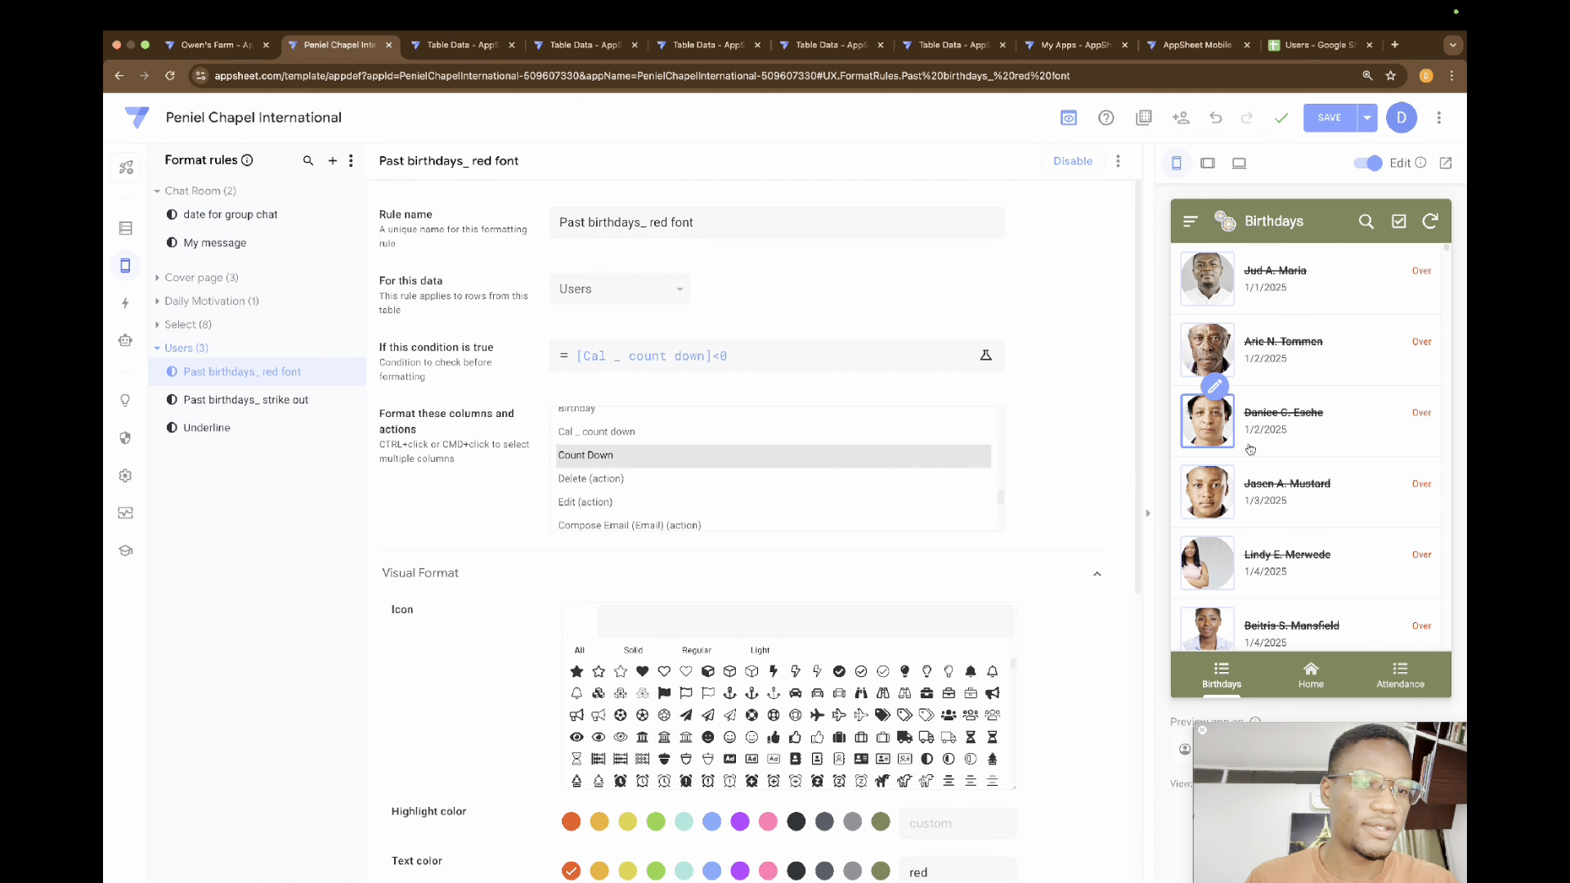
scroll(1250, 449, down, 5)
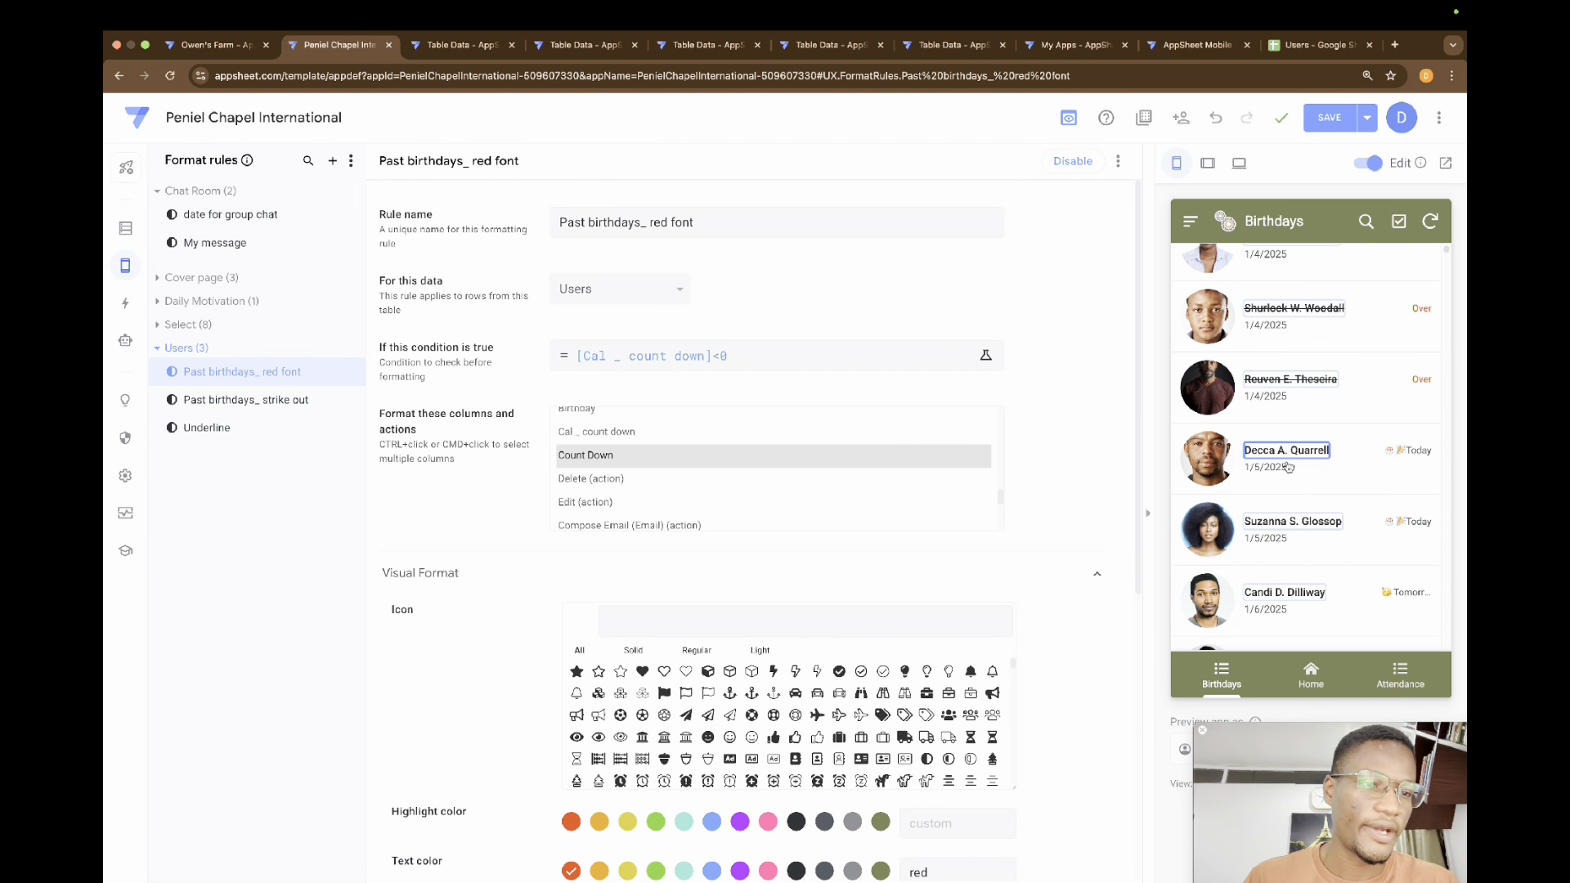
scroll(1288, 466, down, 1)
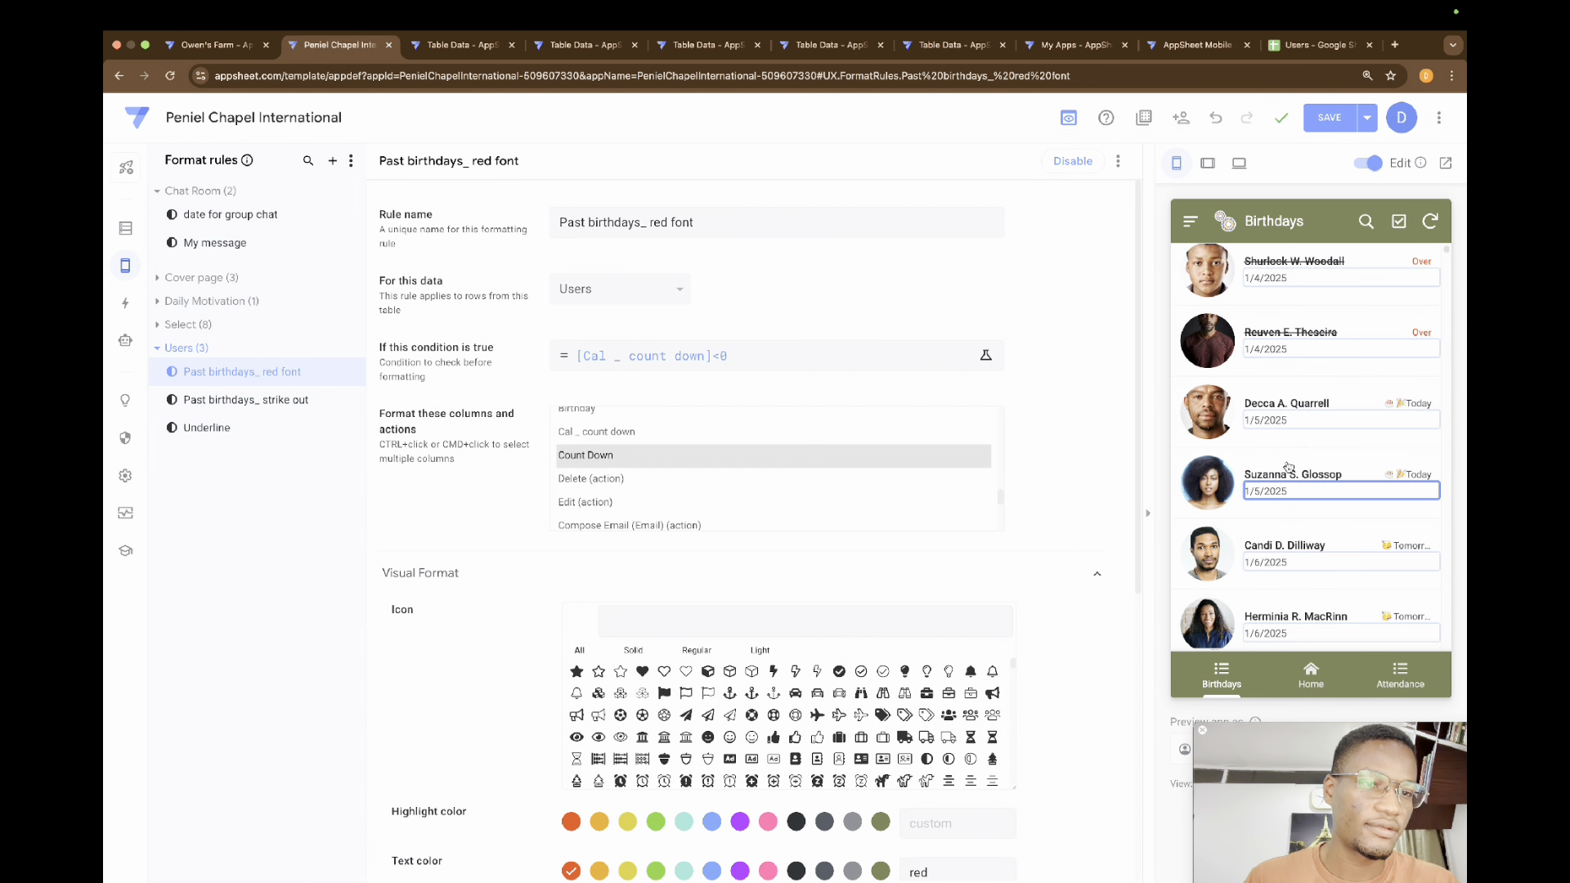
scroll(1288, 467, up, 6)
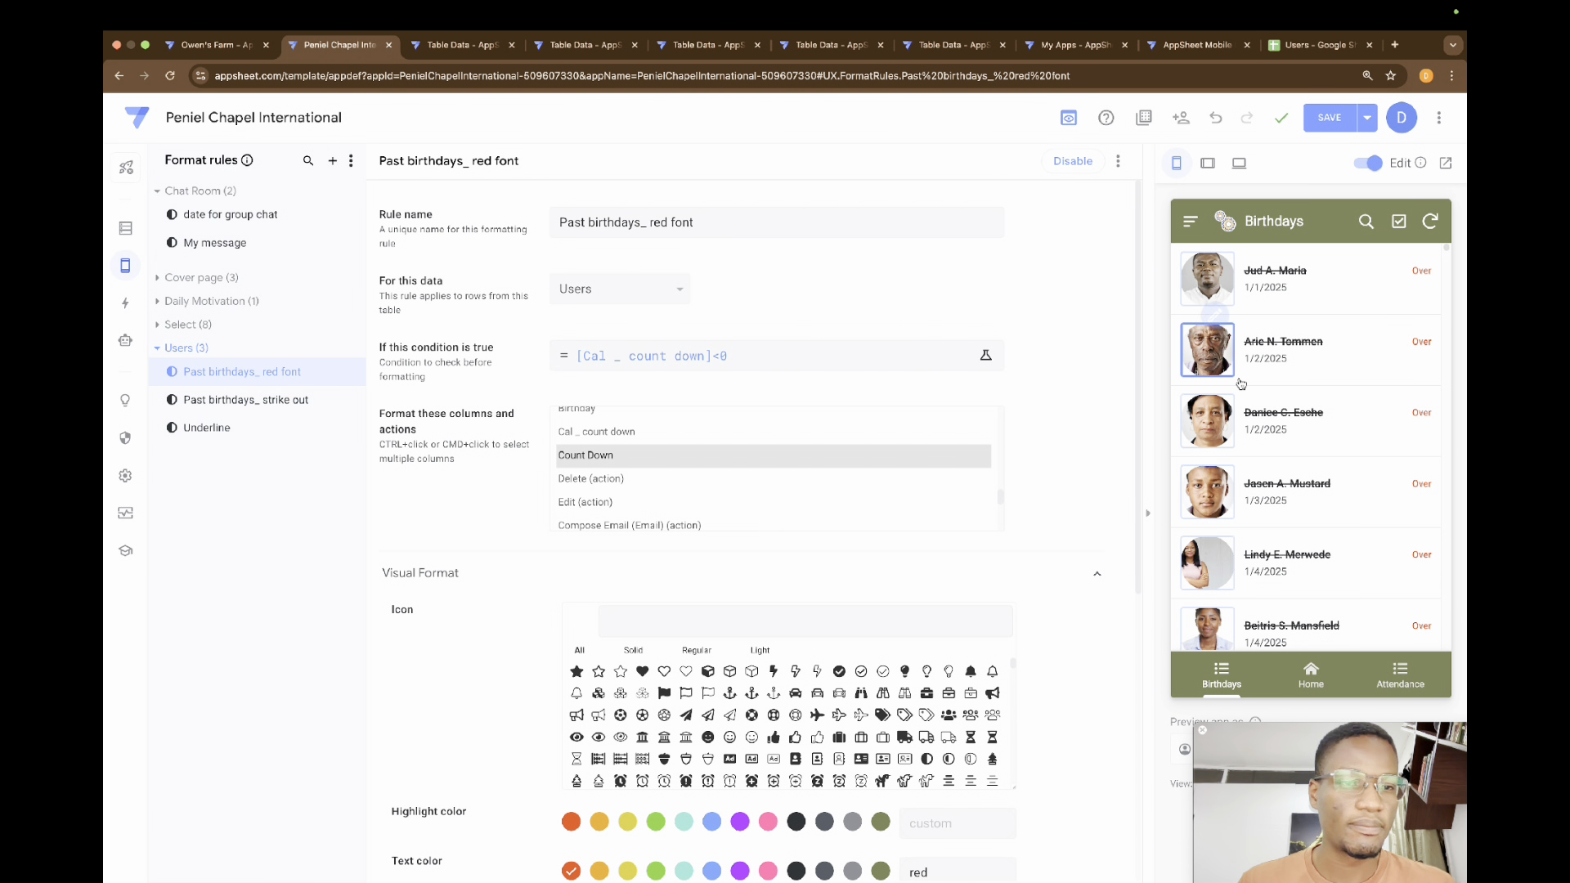
scroll(1249, 387, down, 6)
scroll(1249, 386, down, 10)
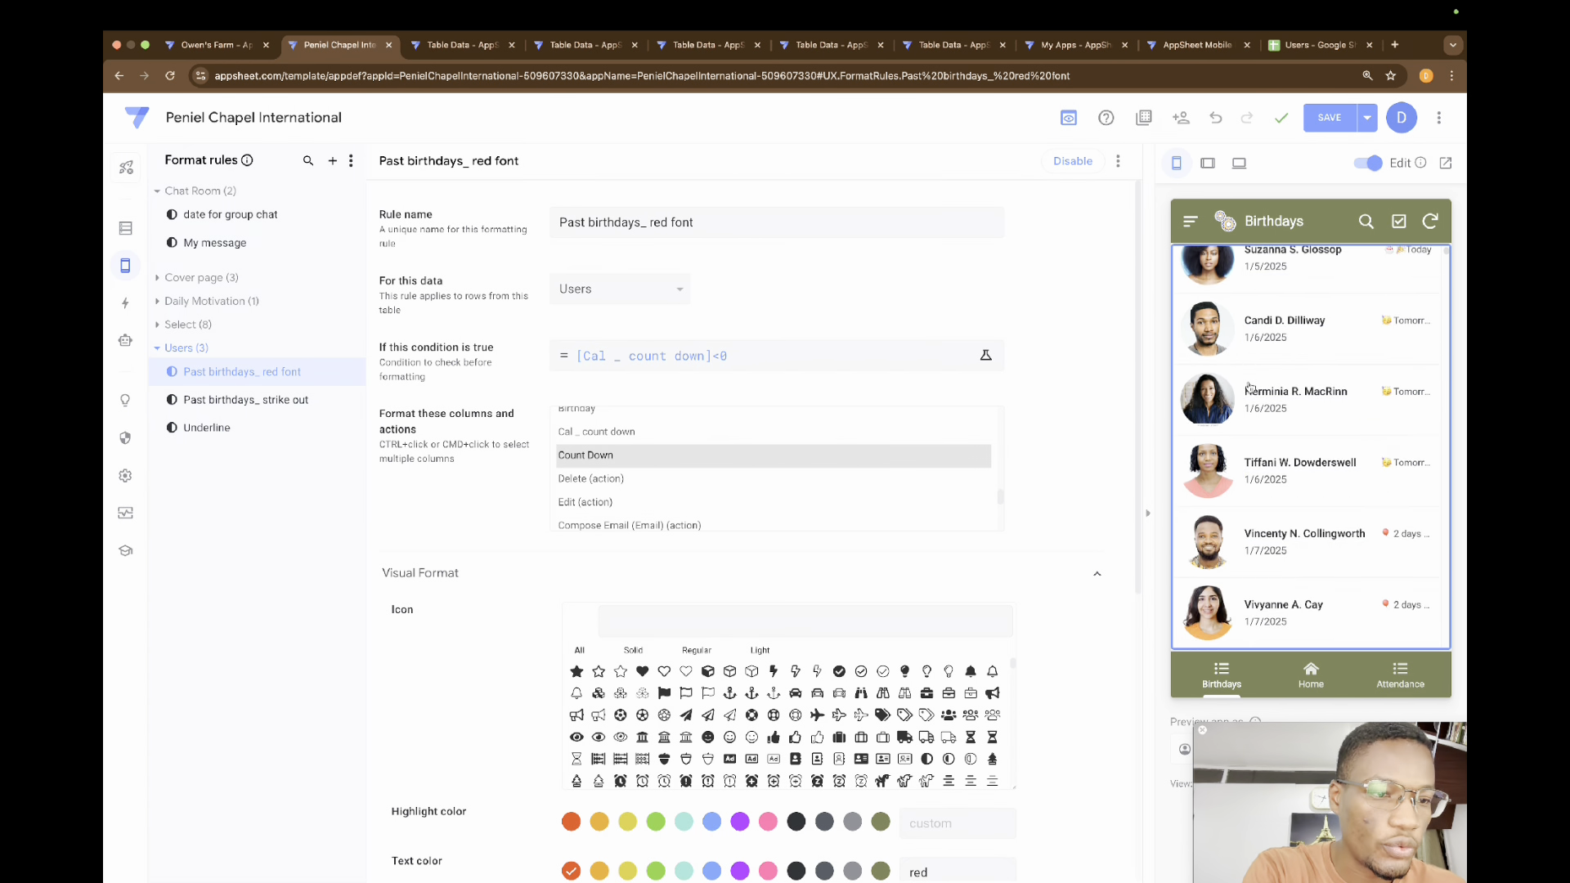
scroll(1249, 388, down, 10)
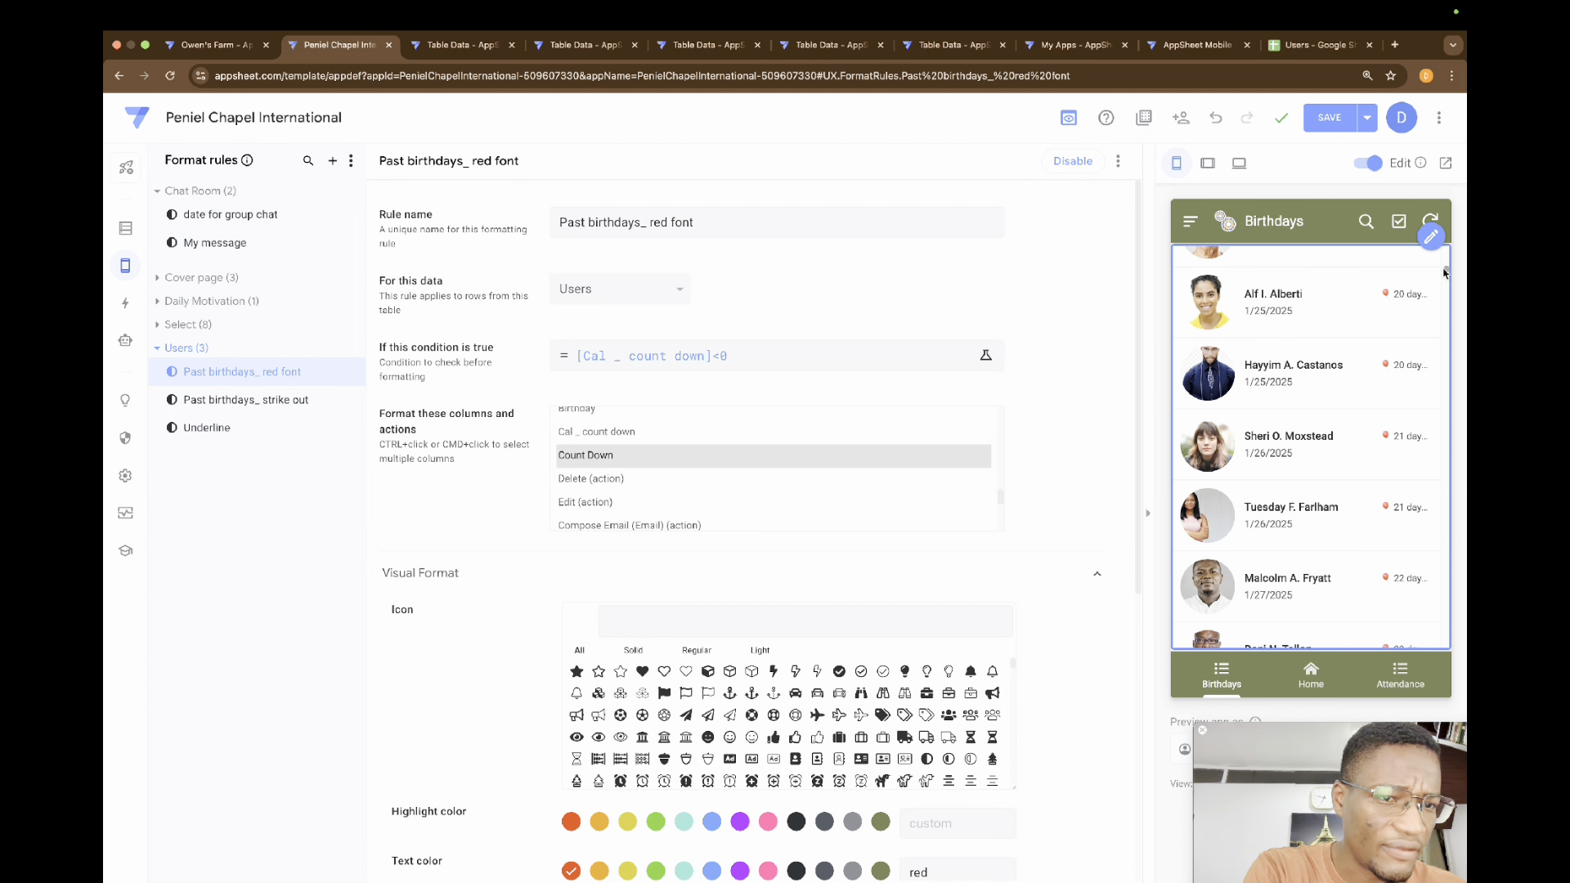
scroll(1371, 443, down, 5)
scroll(1372, 443, down, 15)
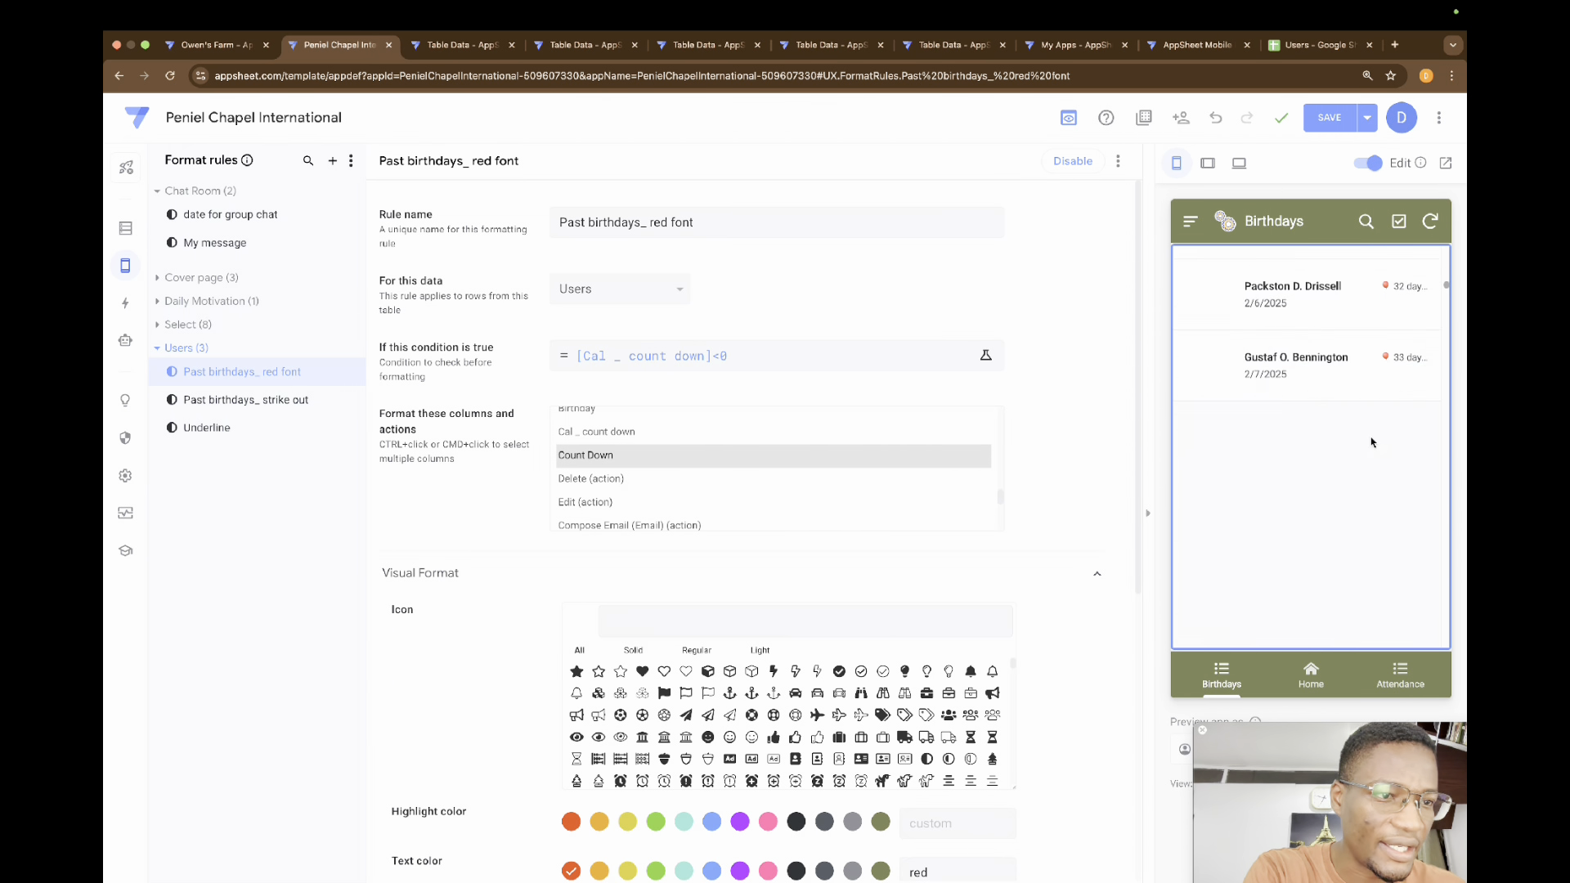
scroll(1372, 443, down, 10)
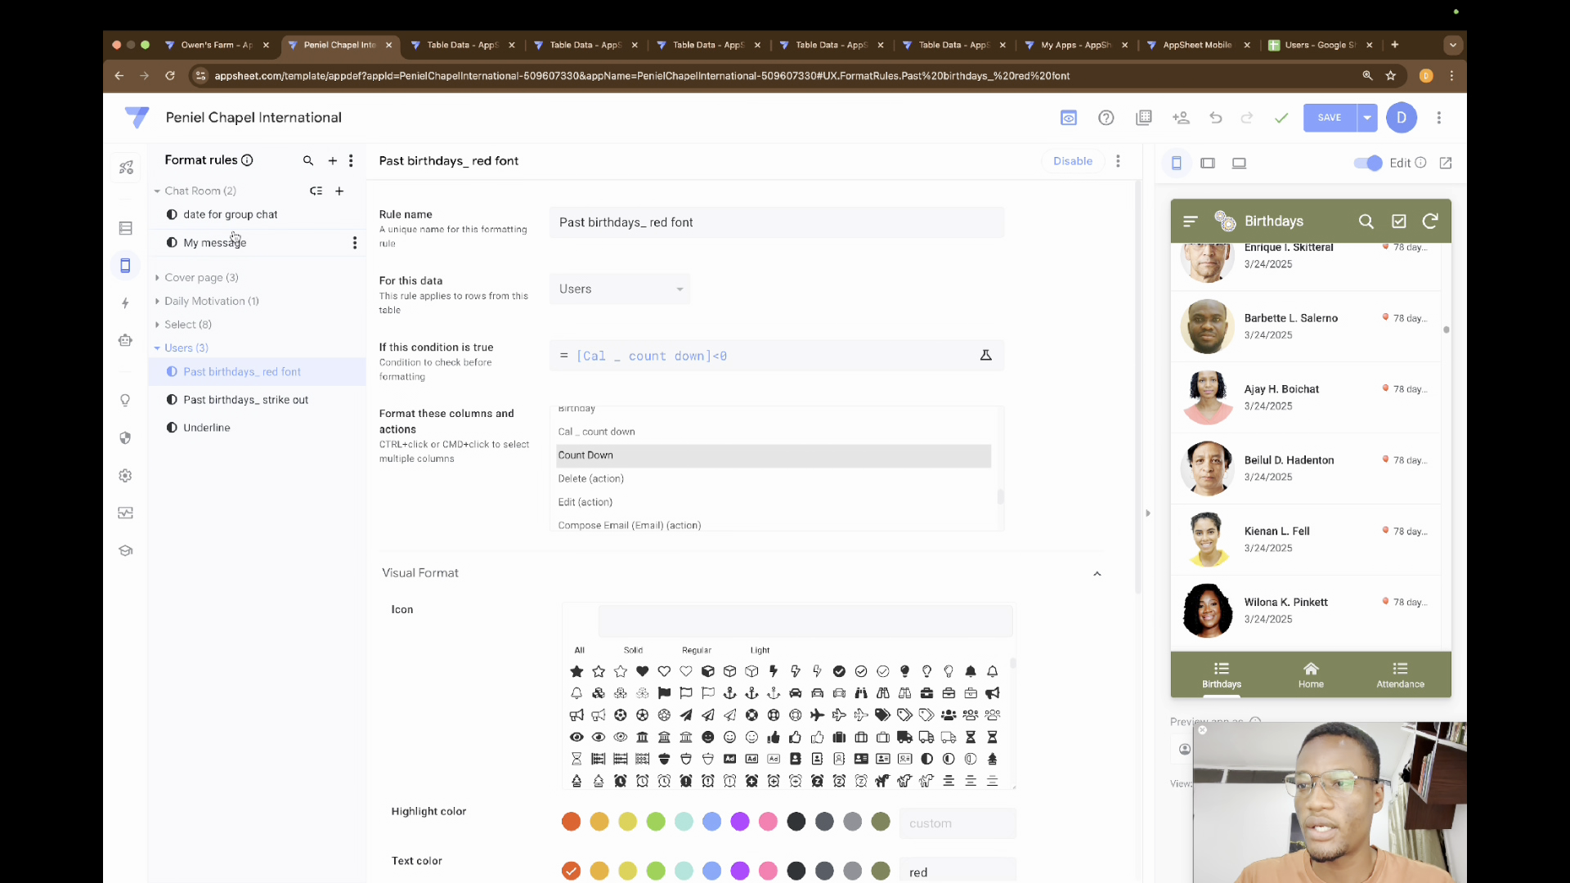
Step: Create a new blank slice for the Users table
click(128, 235)
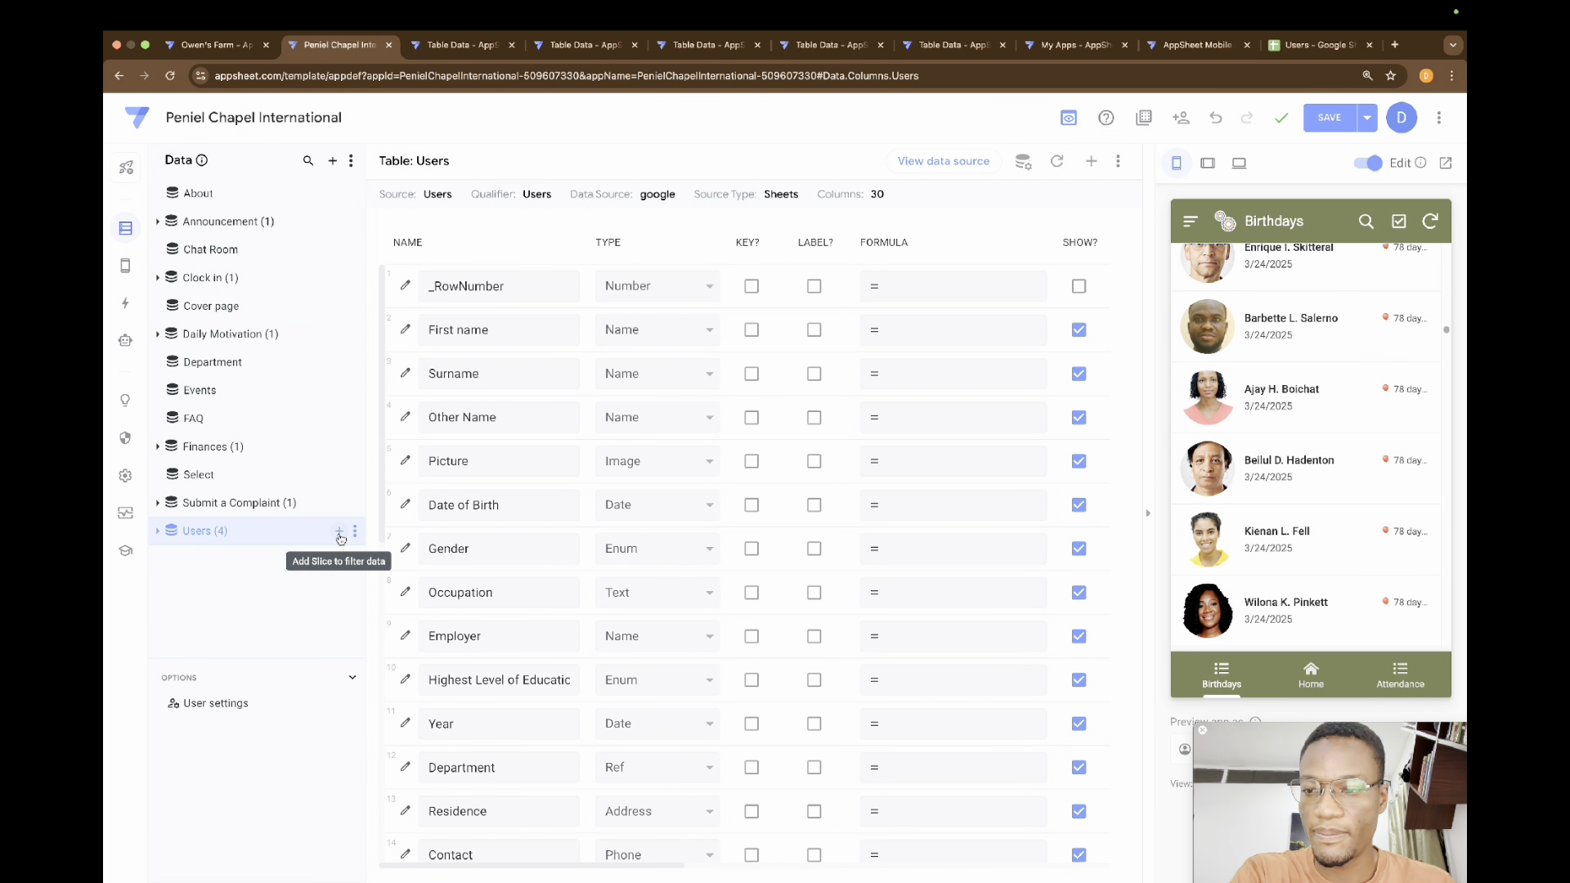
click(340, 538)
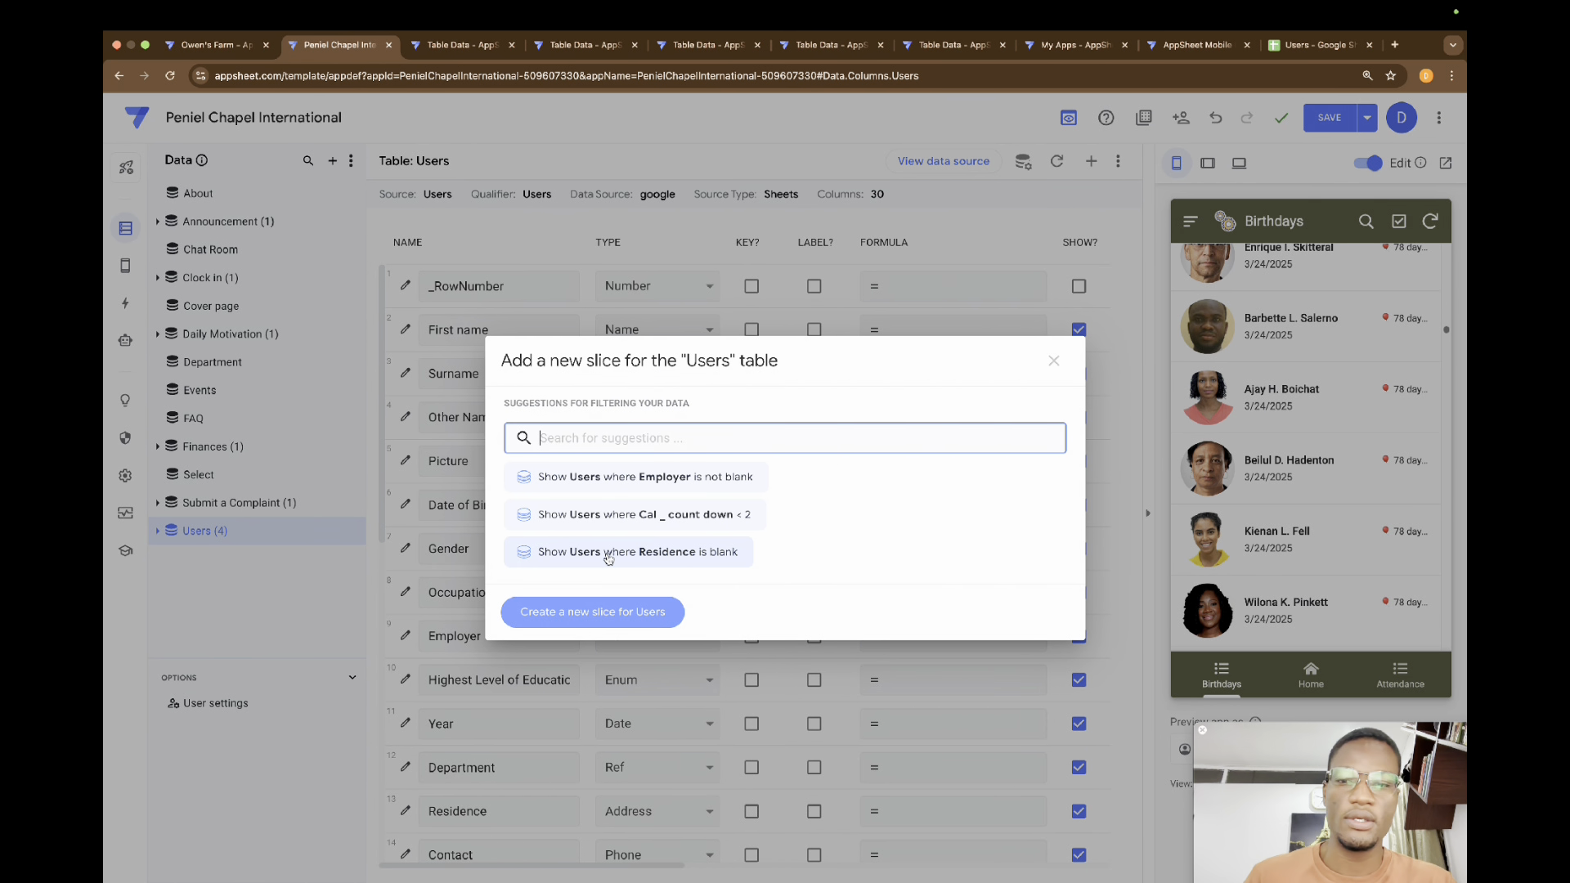
click(601, 611)
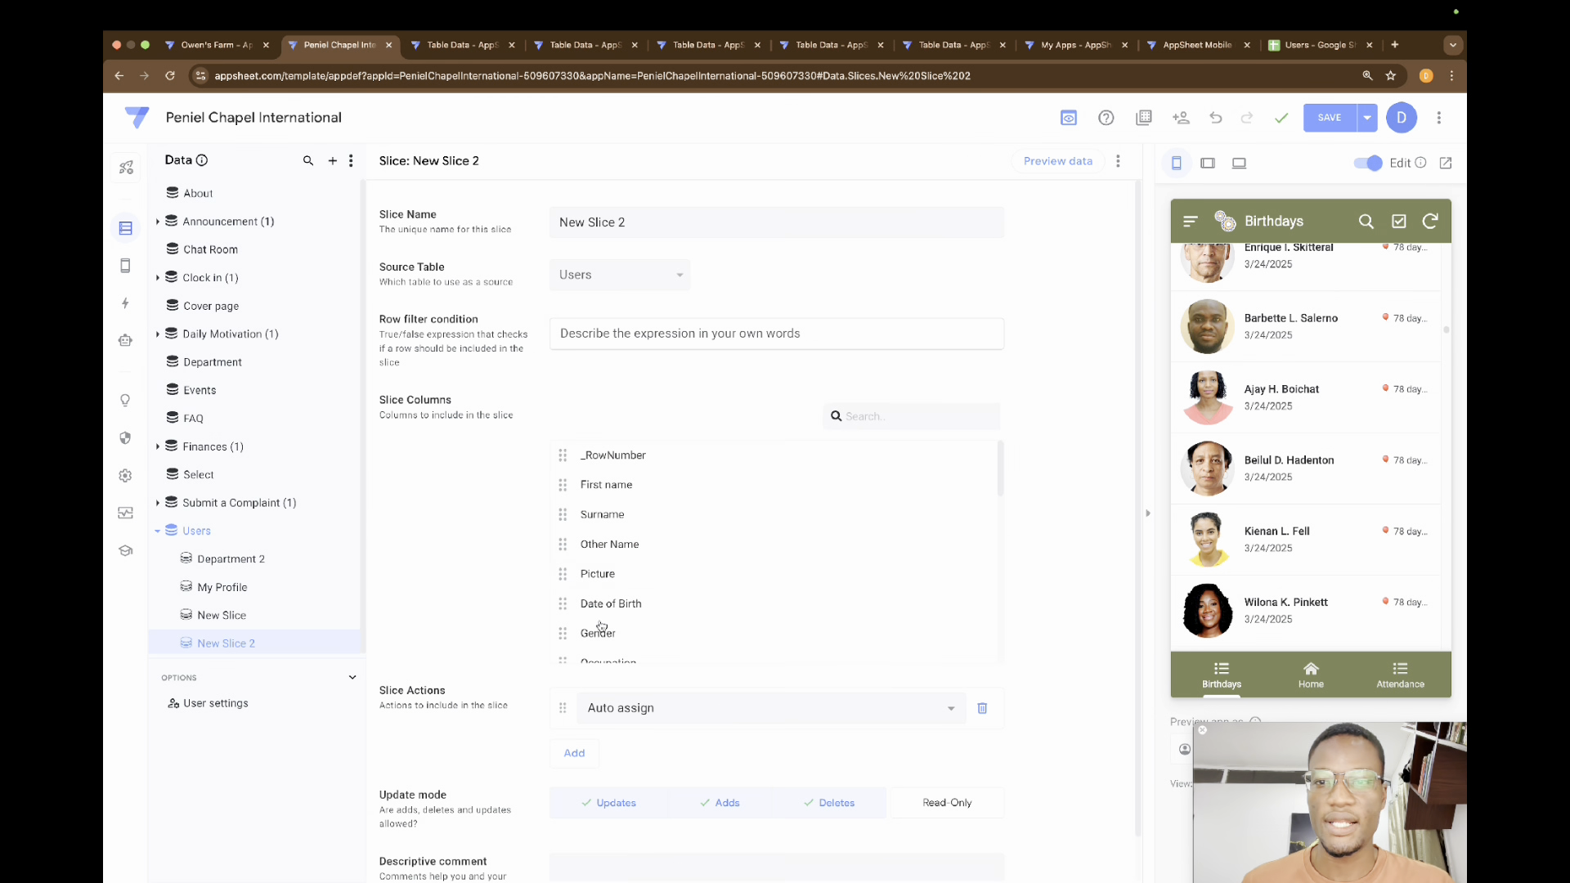
Step: Rename the new Users slice to "Upcoming Birthday"
triple_click(655, 218)
key(BackSpace)
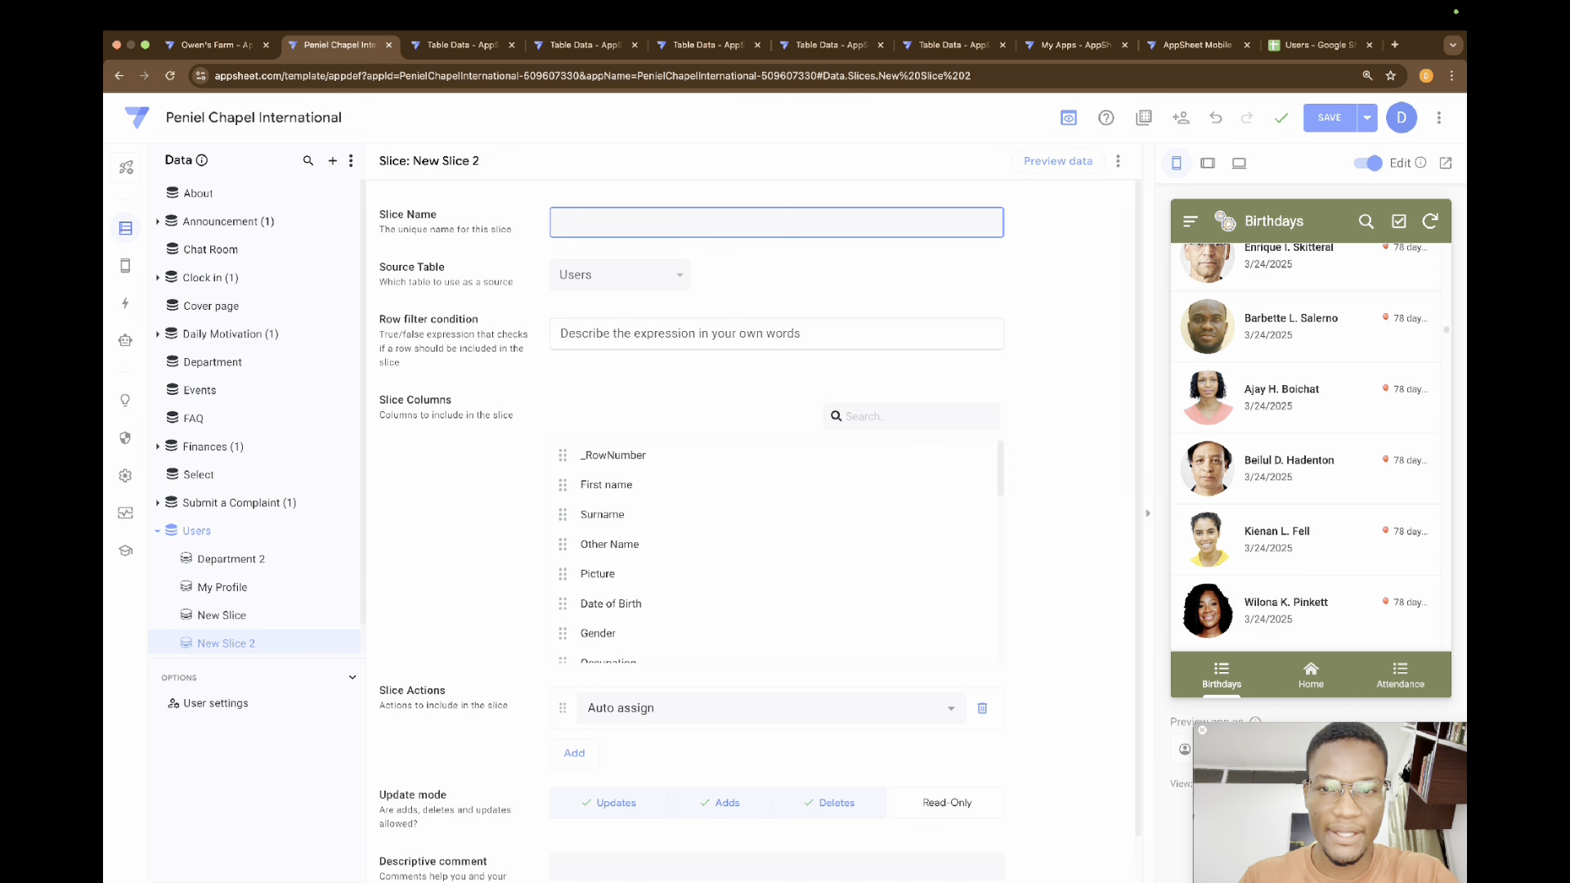
text(Birthday)
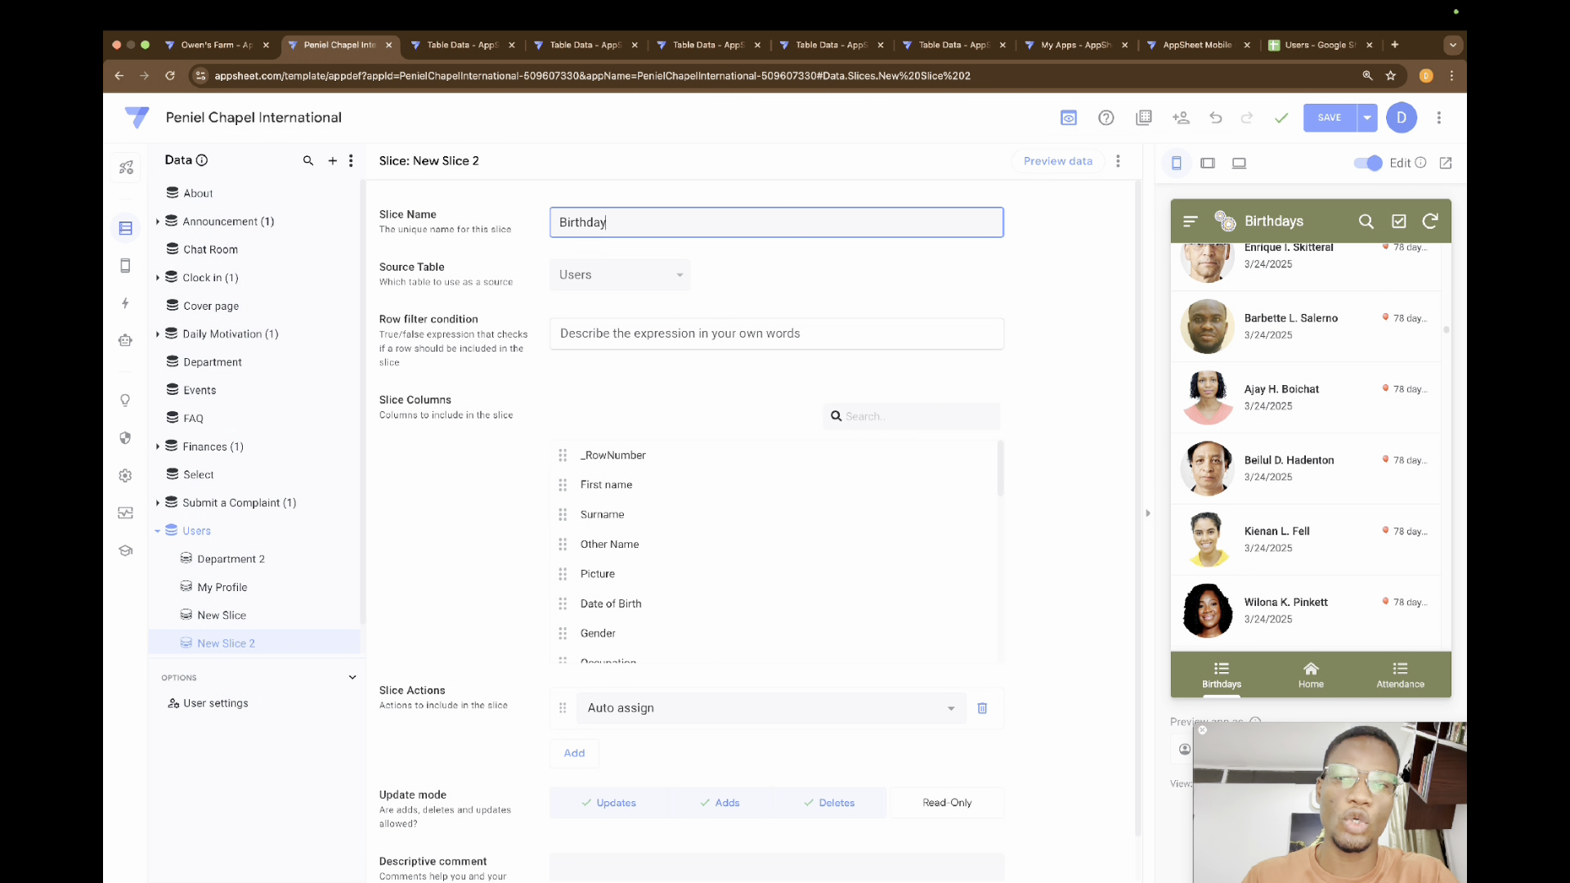
key(BackSpace)
key(BackSpace)
key(BackSpace)
key(BackSpace)
key(BackSpace)
key(BackSpace)
key(BackSpace)
key(BackSpace)
text(UP)
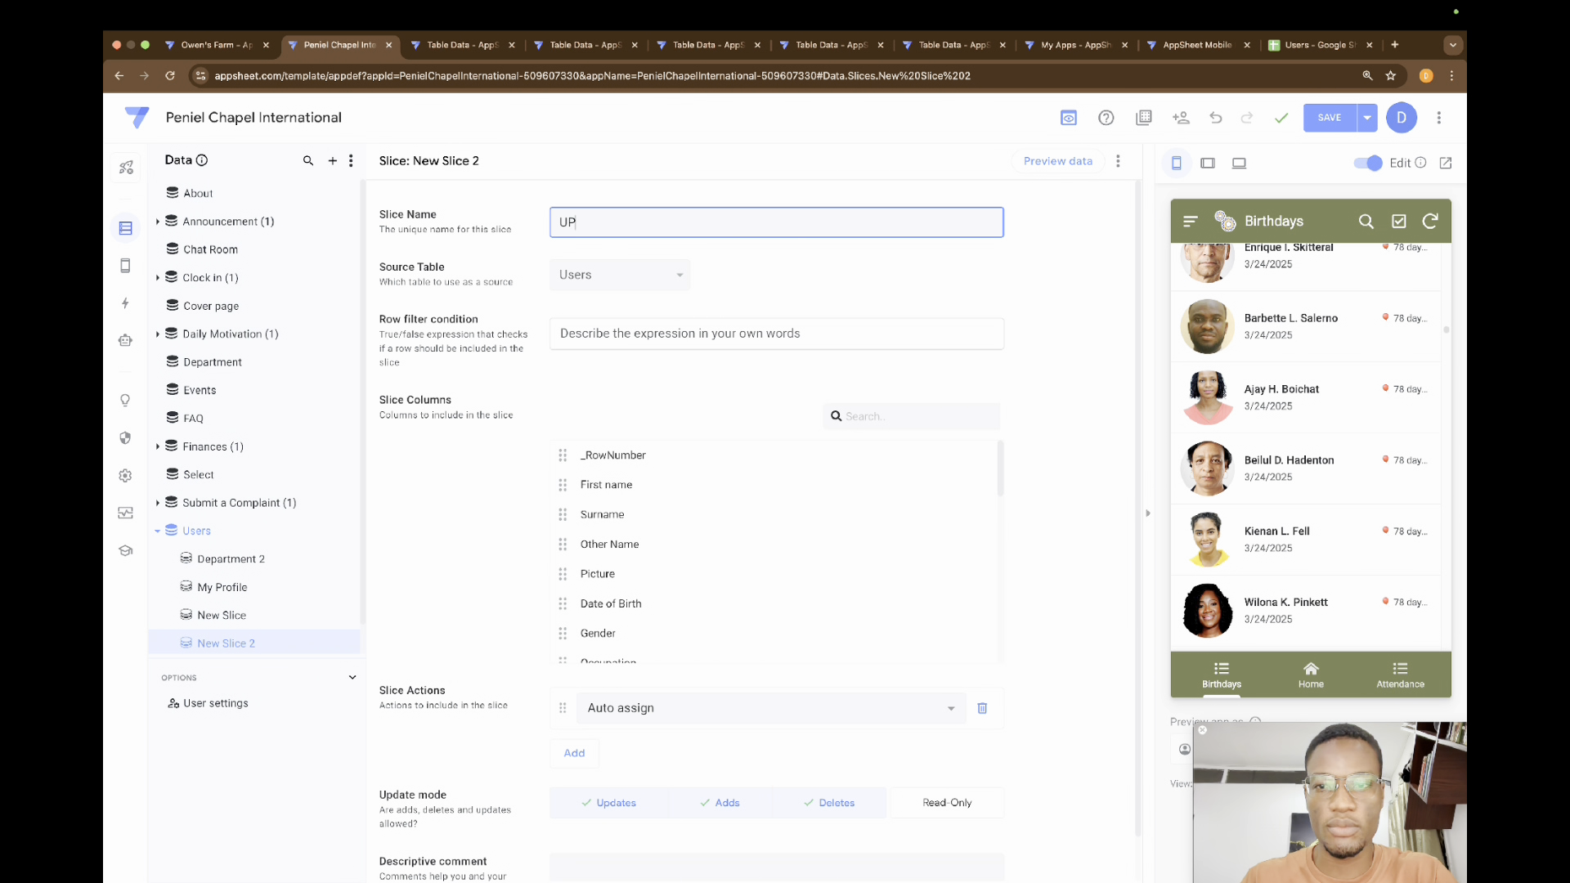
text(pcoming )
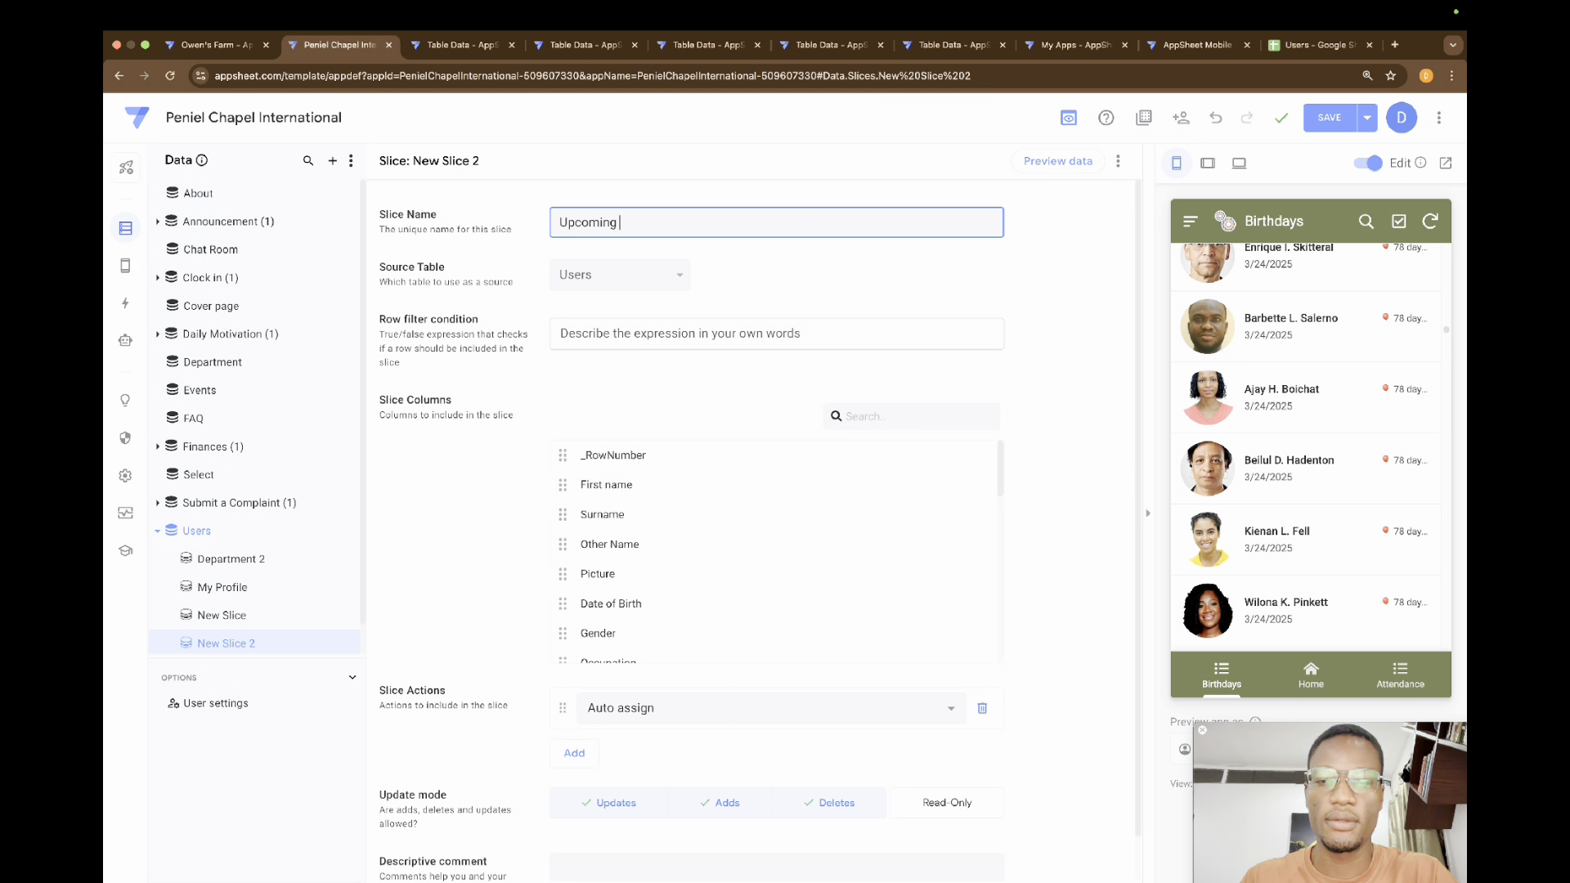
text(Birthday)
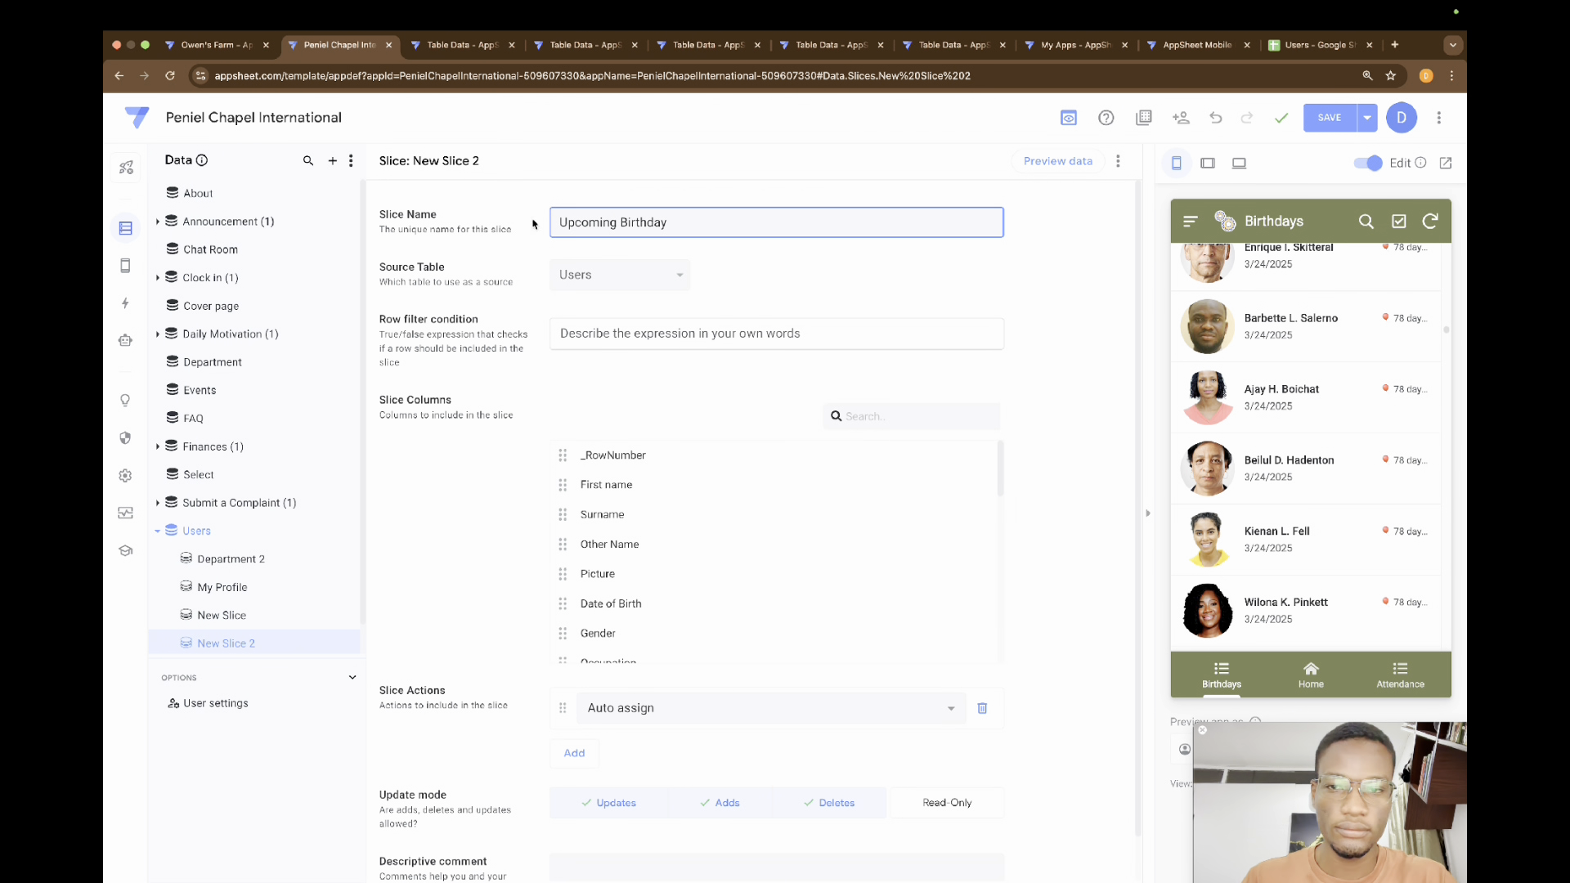
Step: Start the slice's row filter expression with an AND whose first condition is [Birthday]>EOMONTH(TODAY(),-1)
click(584, 327)
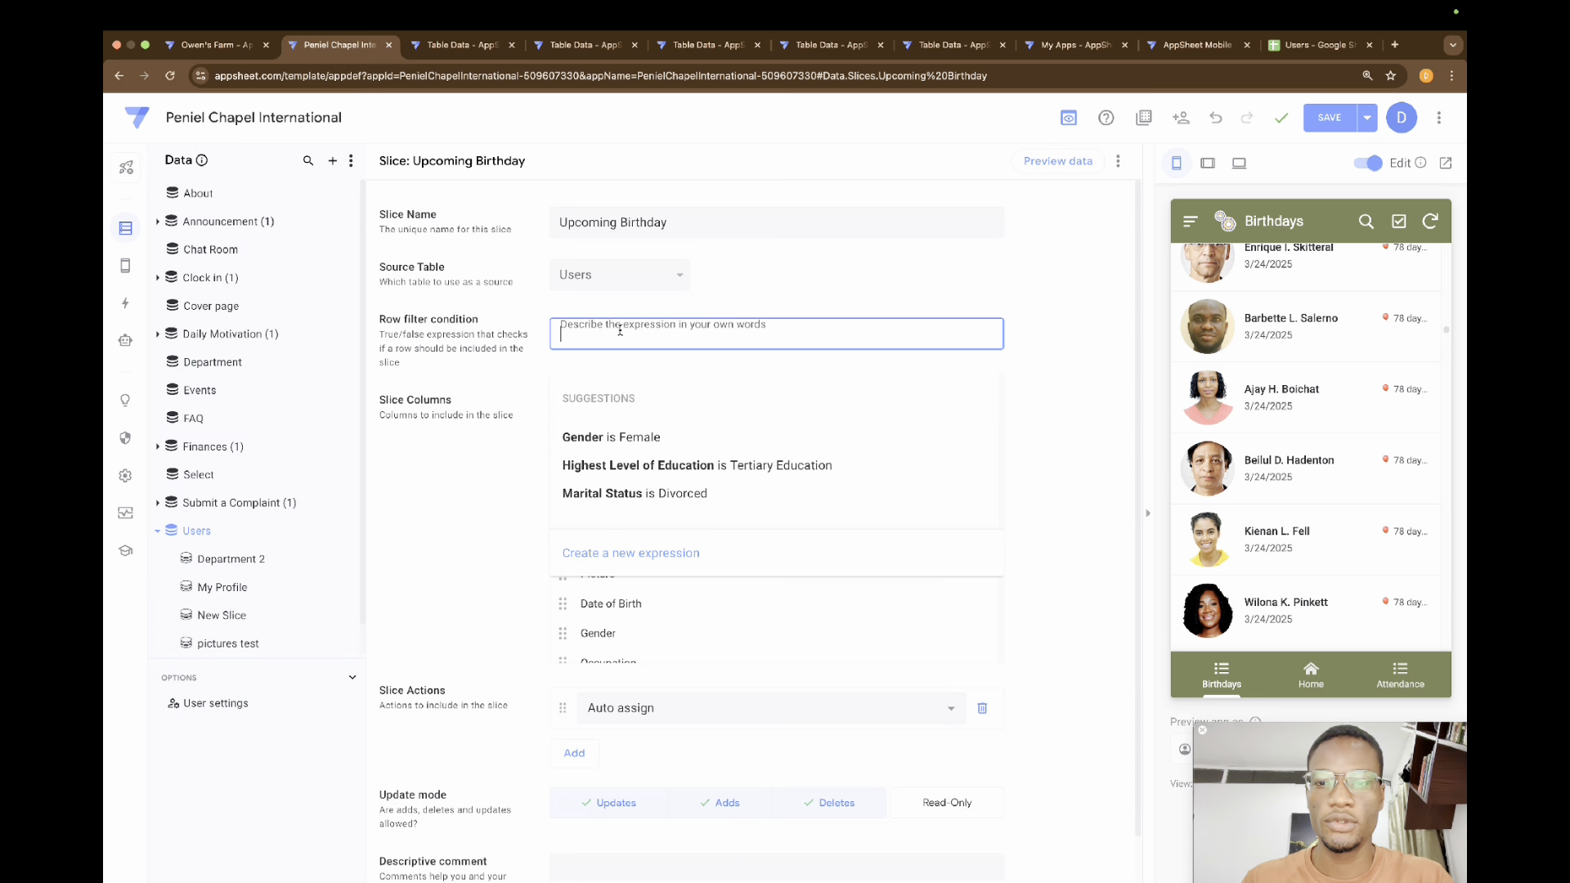
click(605, 552)
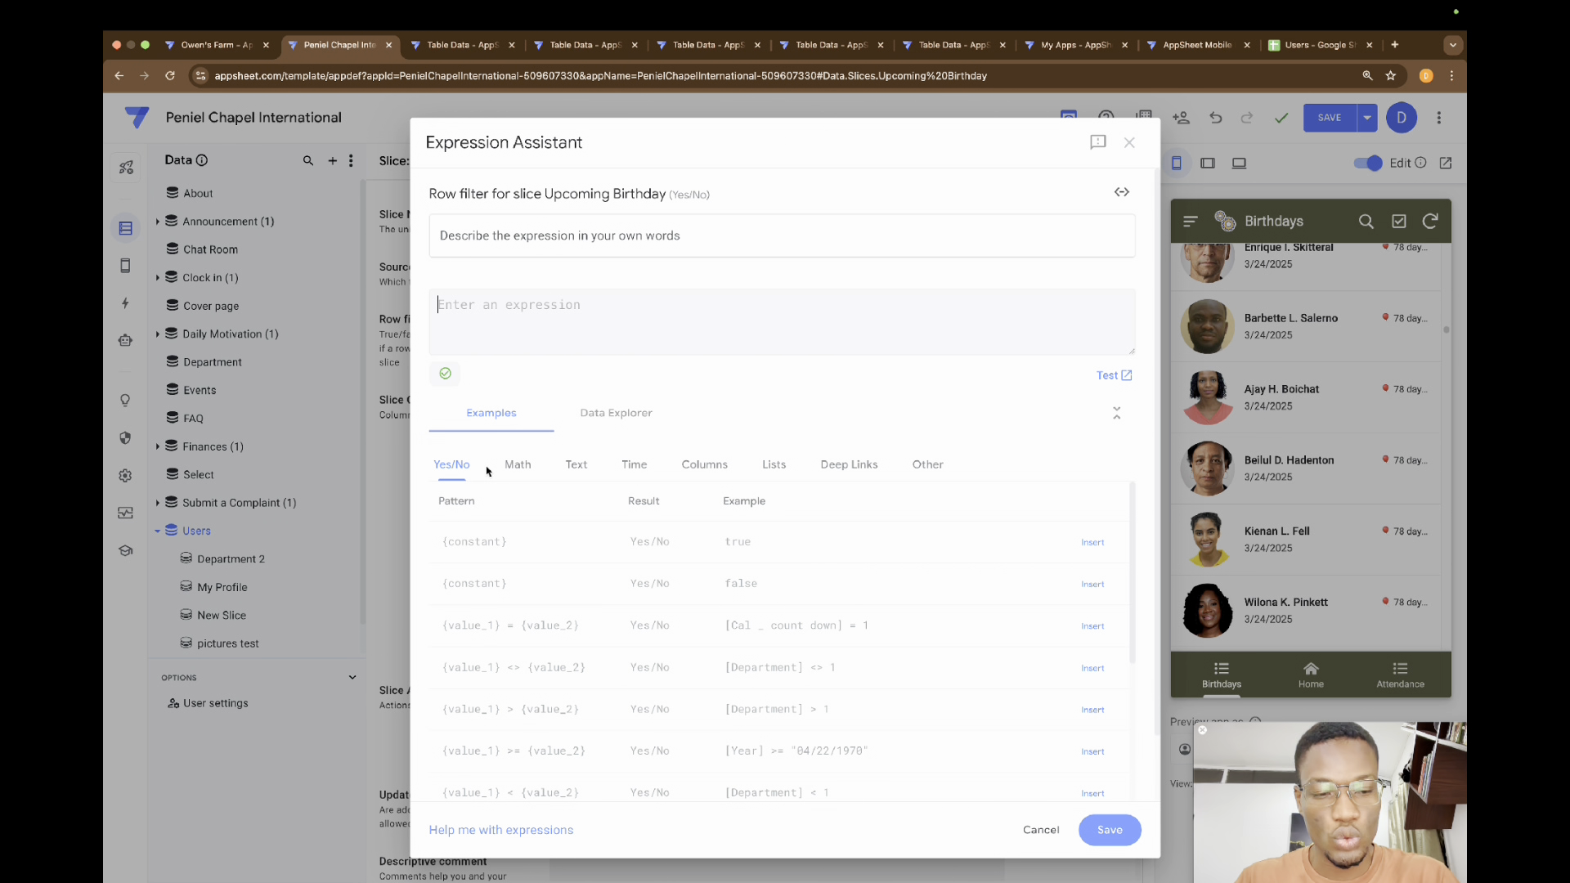
text(and()
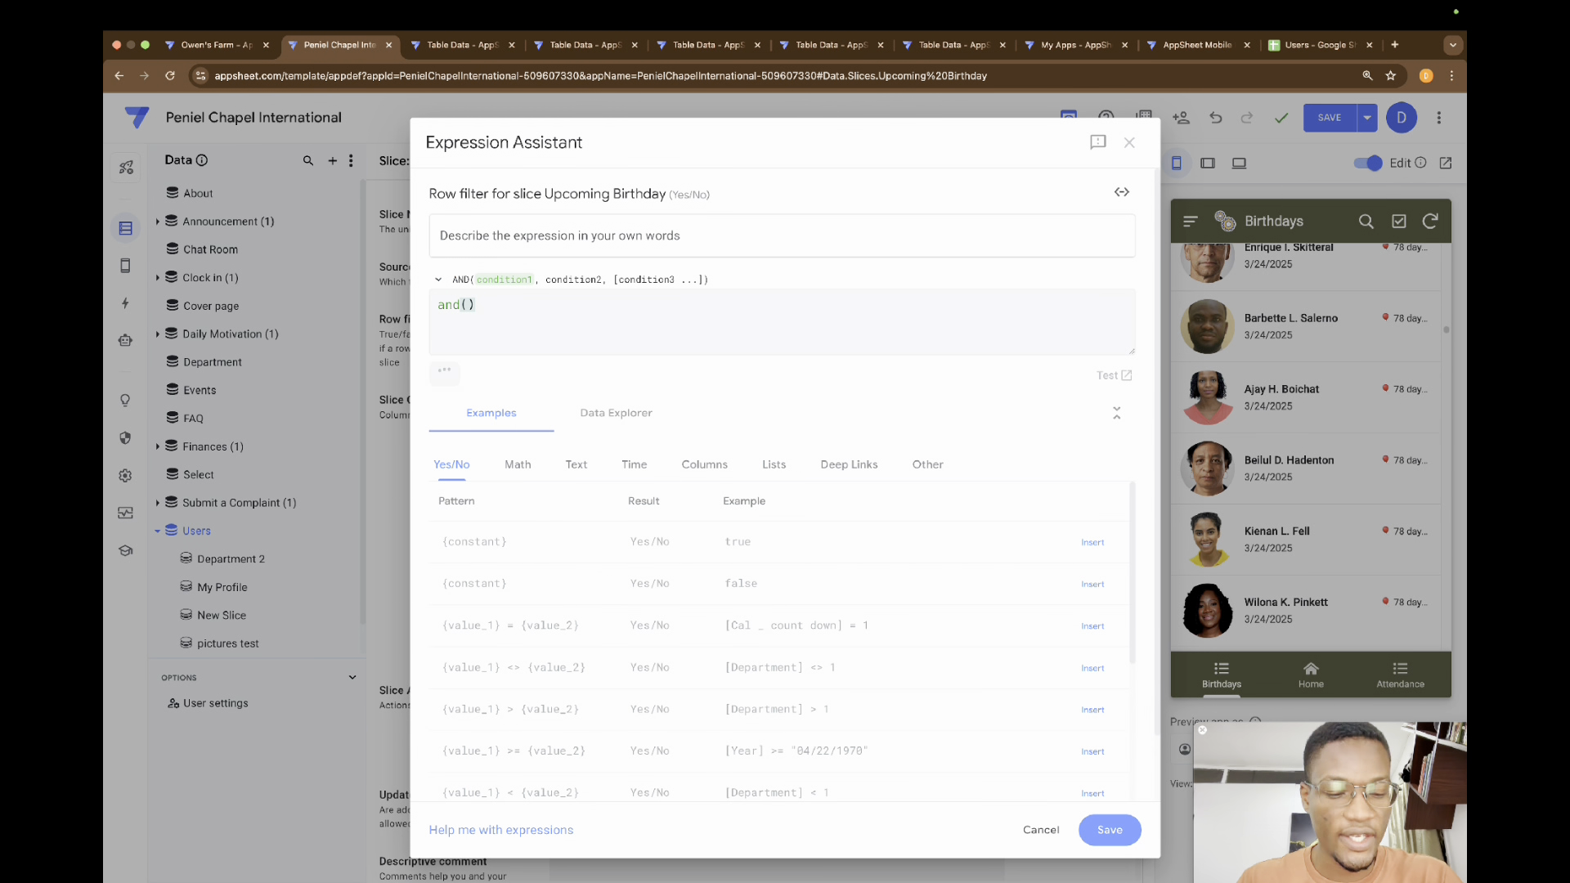
text([bi)
key(Return)
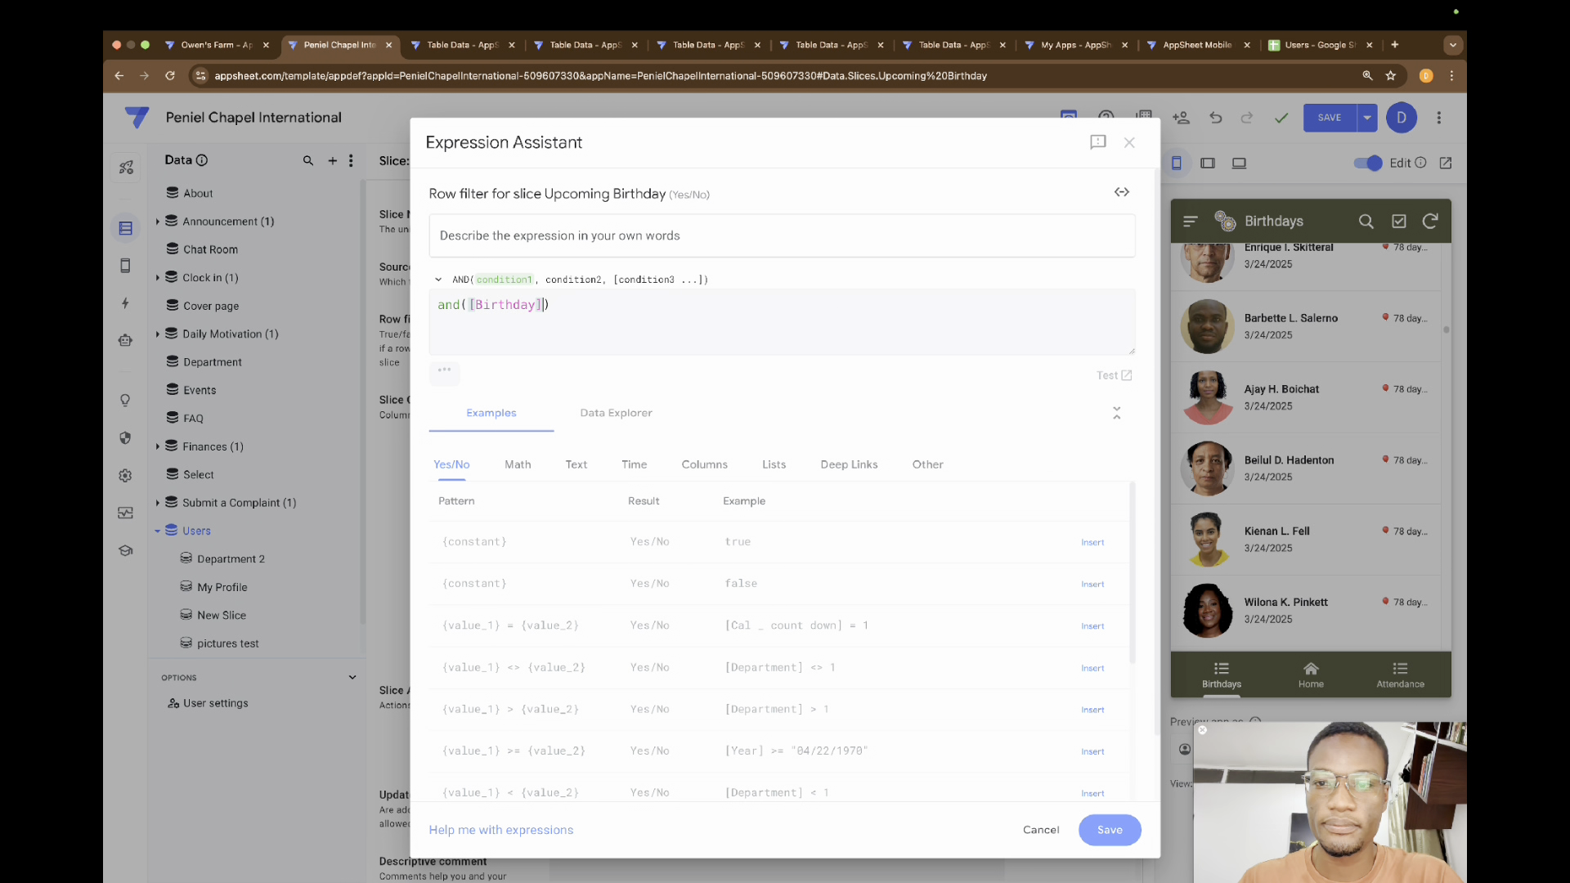
text(>)
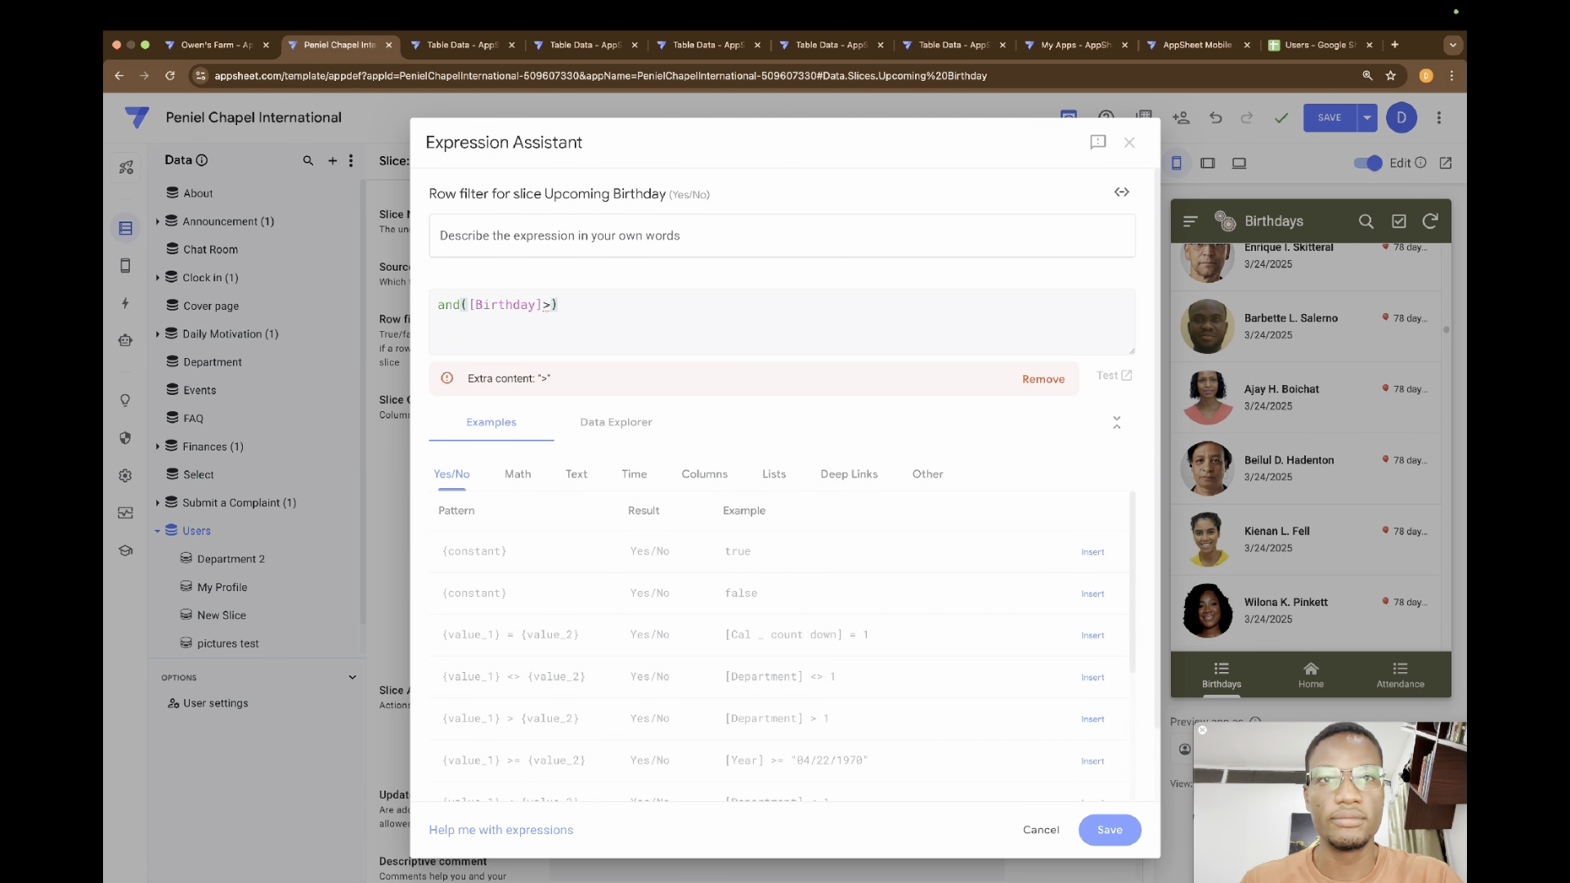
text(eom)
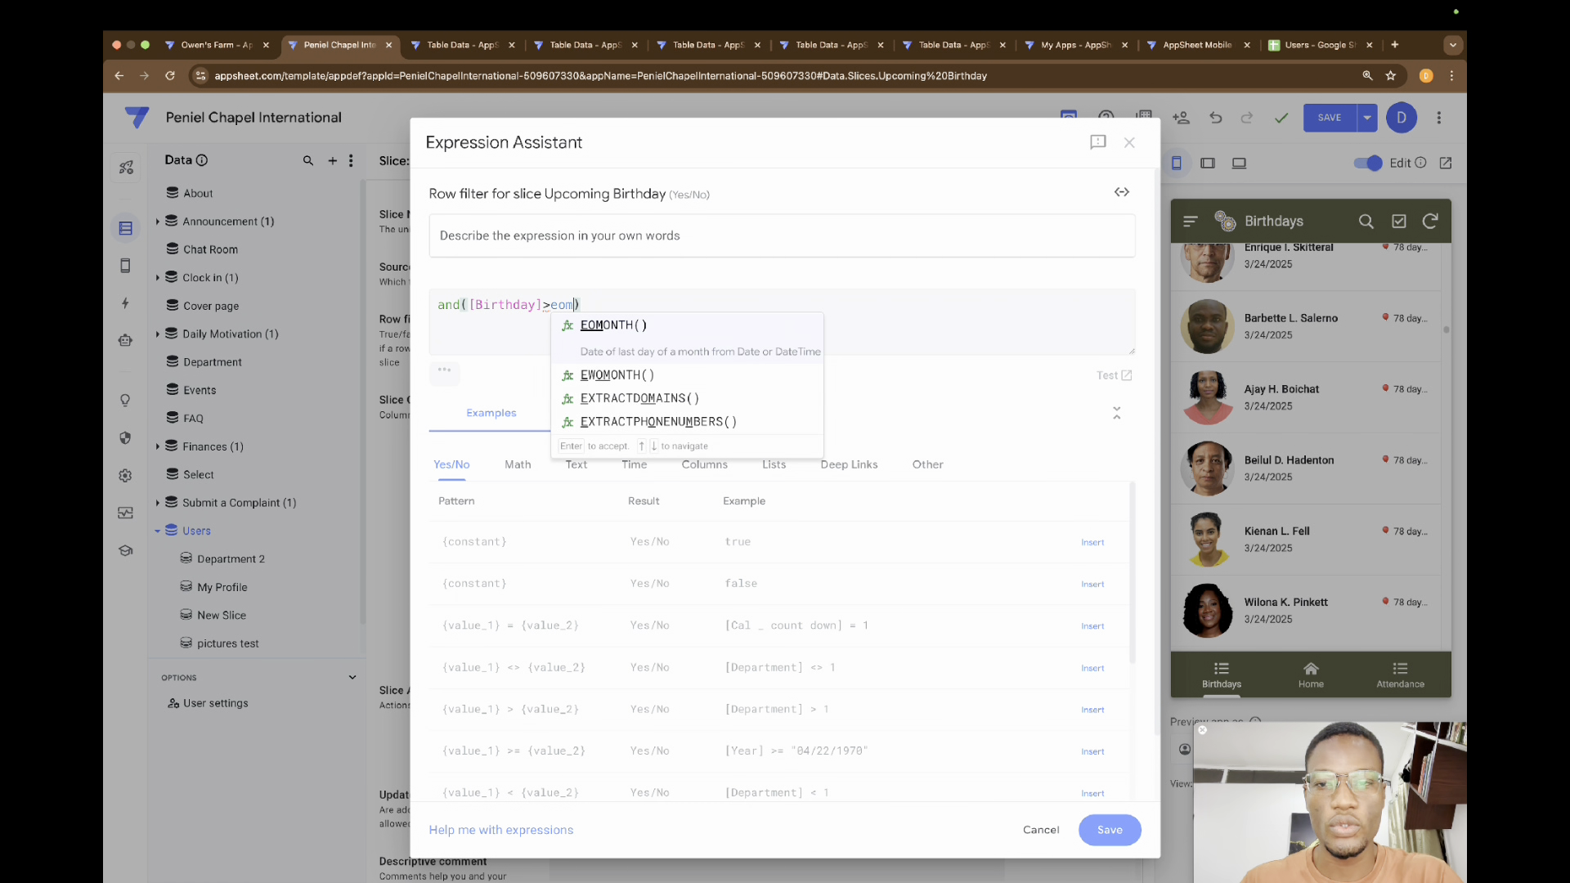
key(Return)
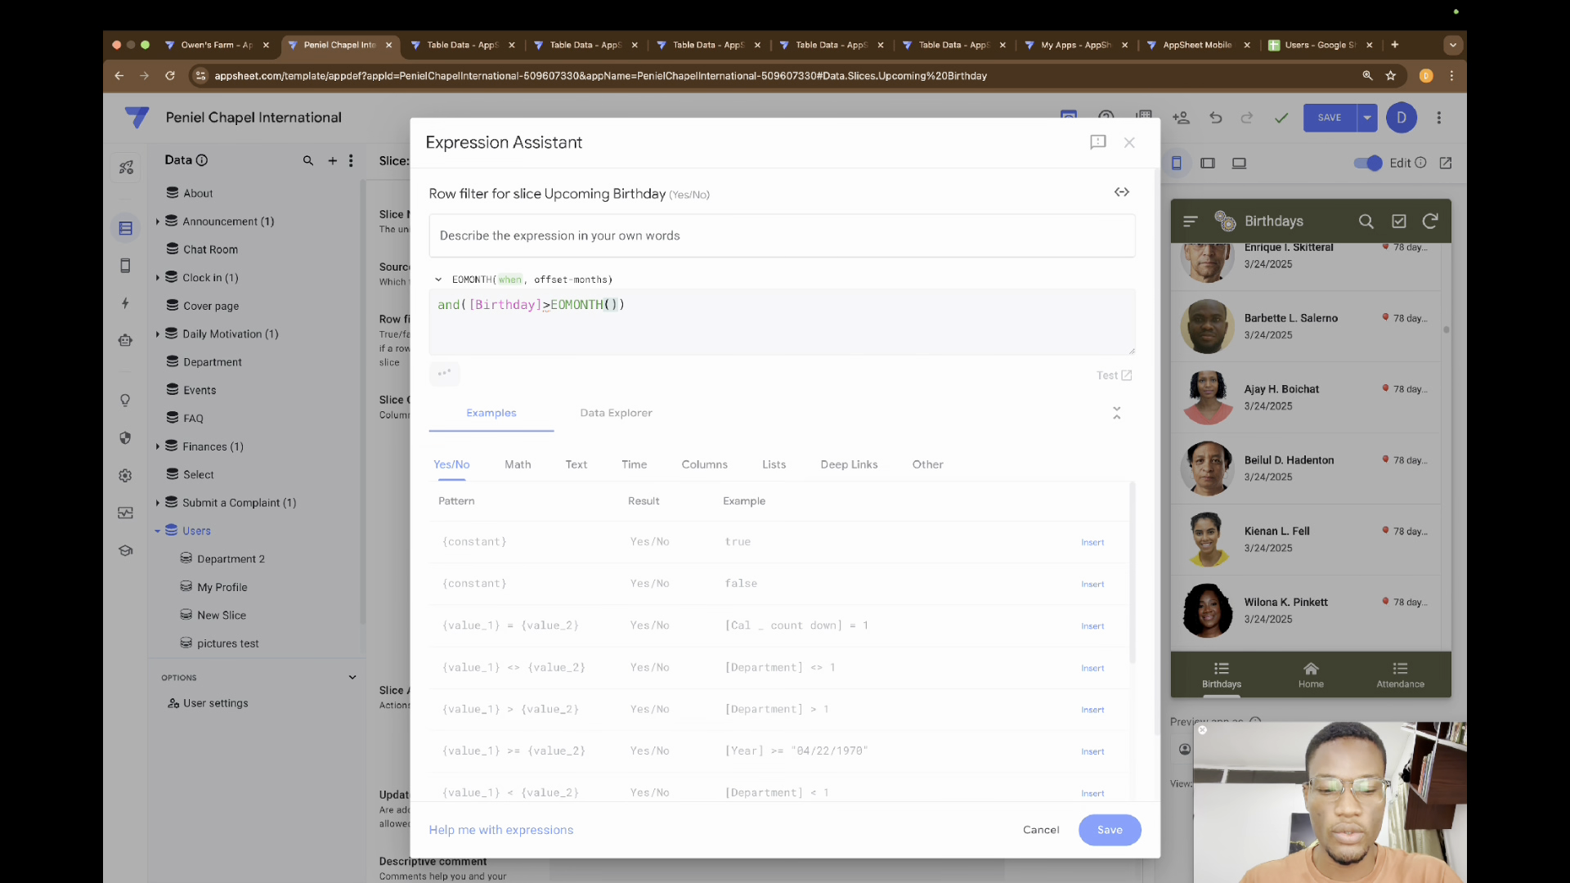
text(tod)
key(Return)
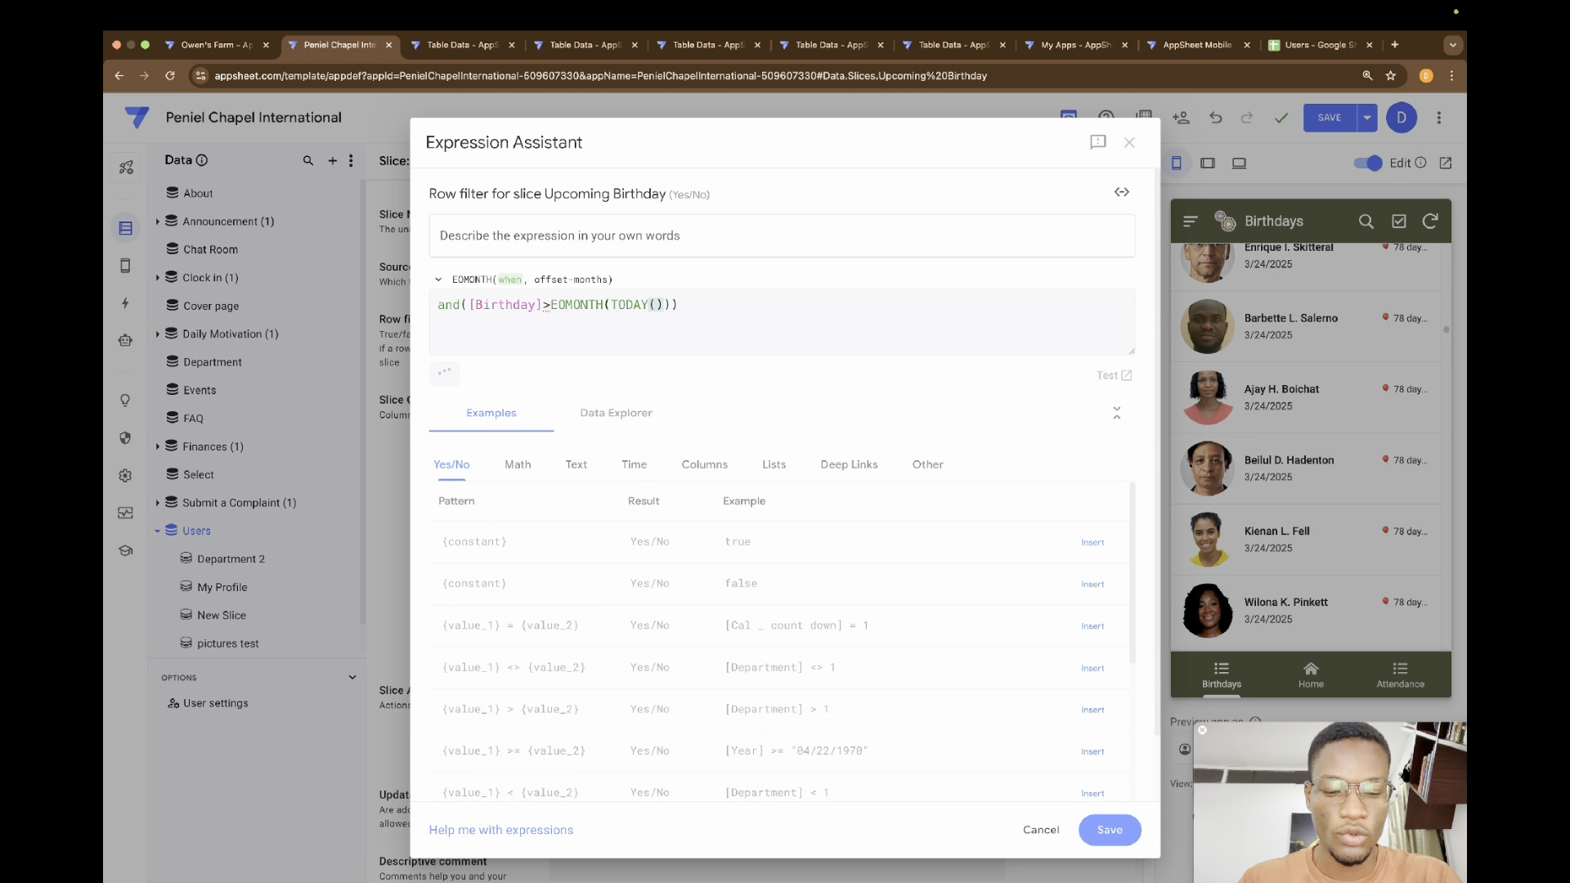
text(,-1)
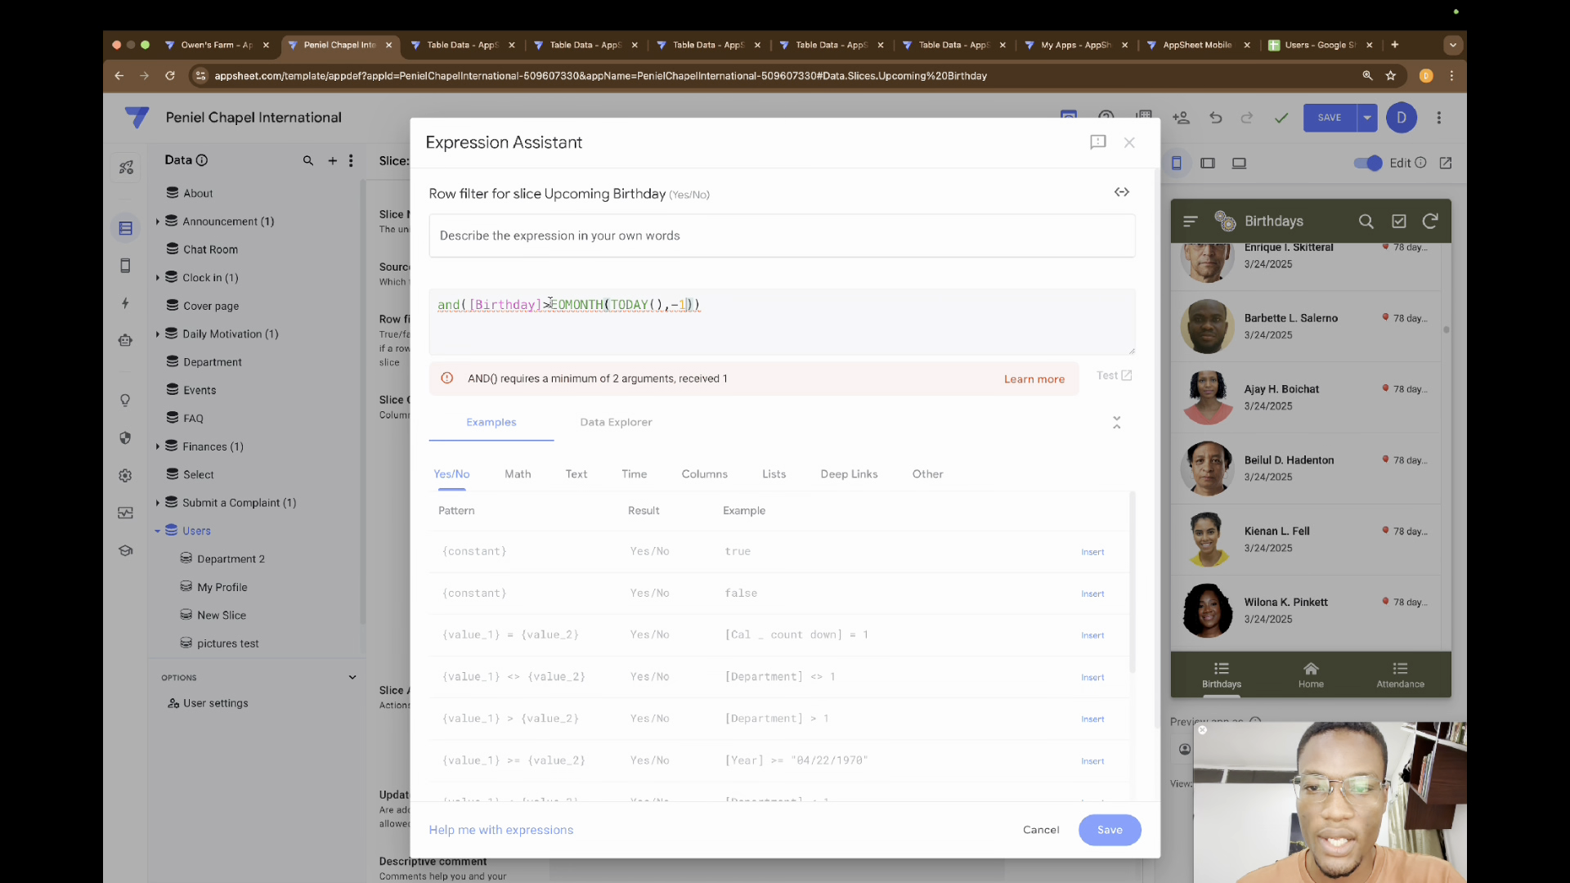
Step: Add [Birthday]<=EOMONTH(TODAY(),0) as the second condition of the AND in the row filter
drag(550, 304, 690, 303)
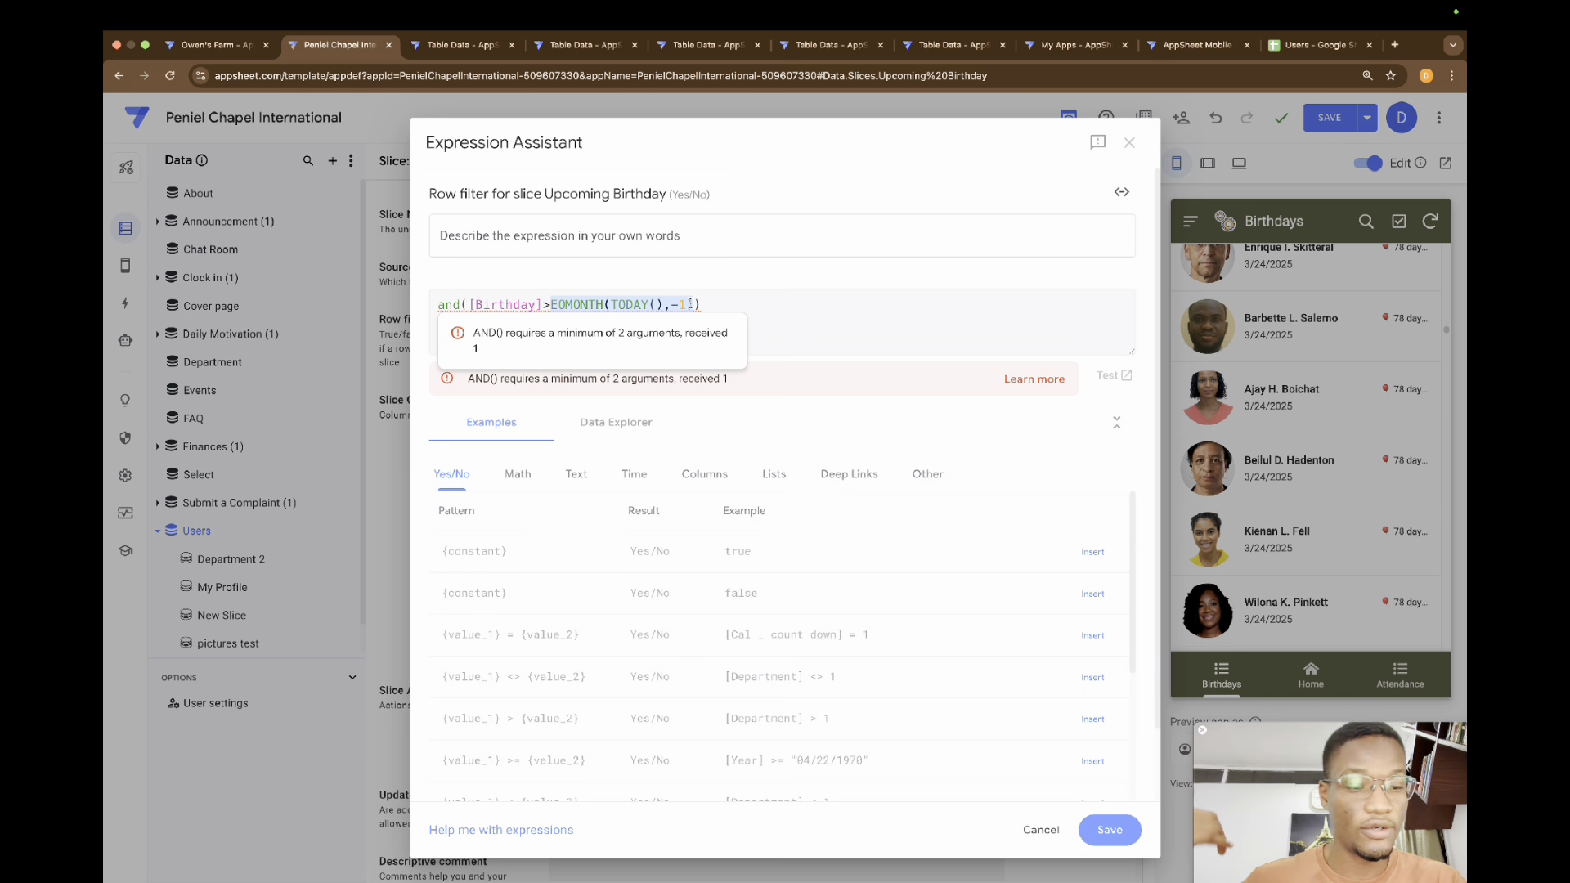
click(694, 304)
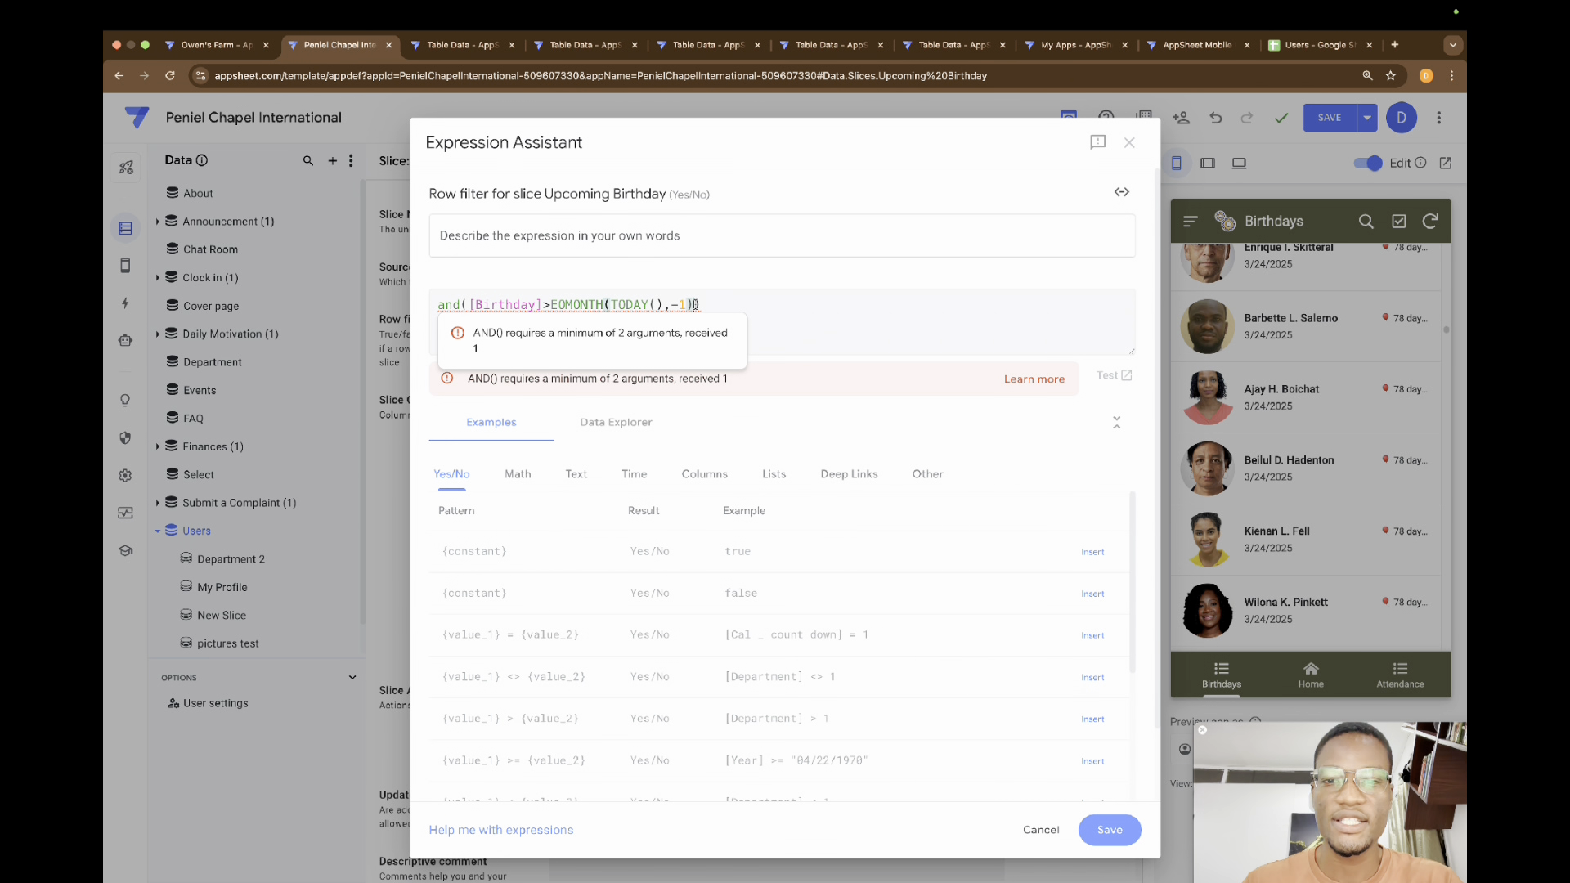
text(,)
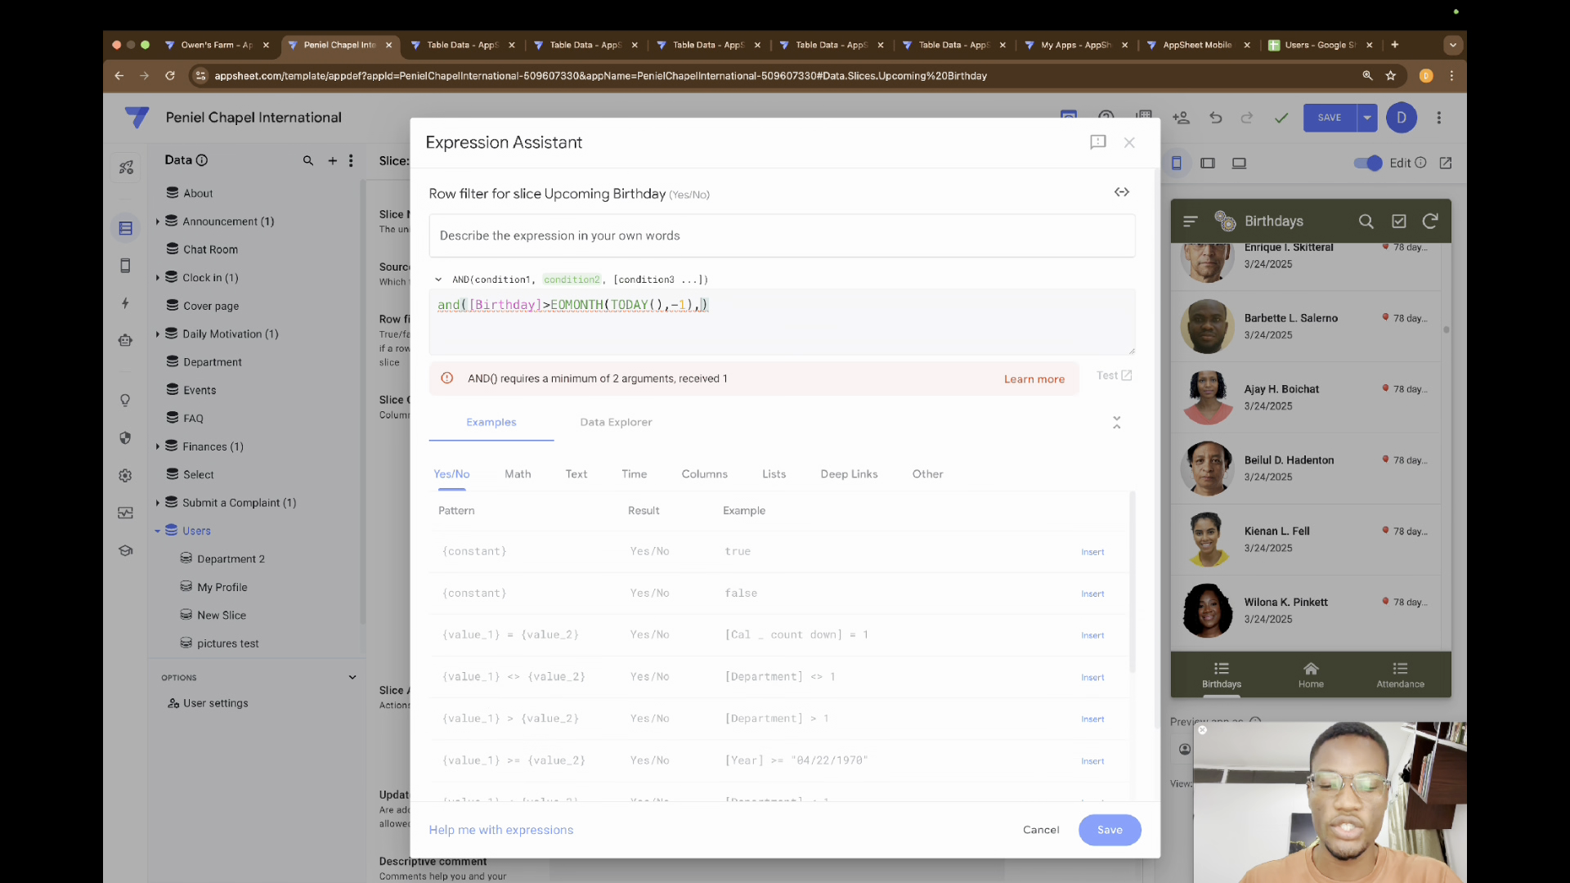
text([Birthday])
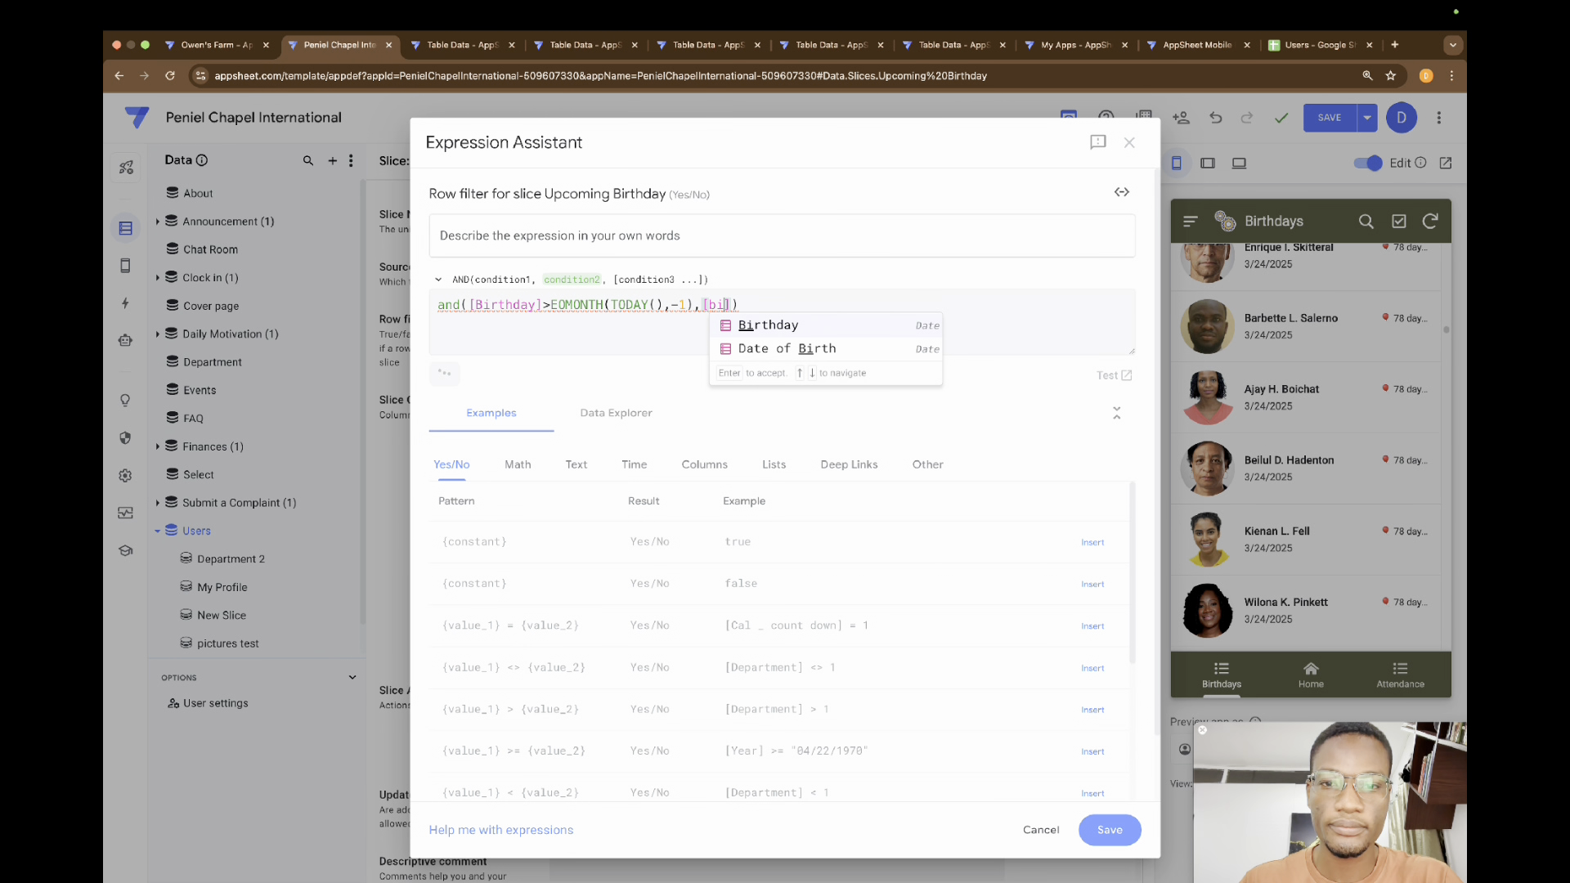
text(<)
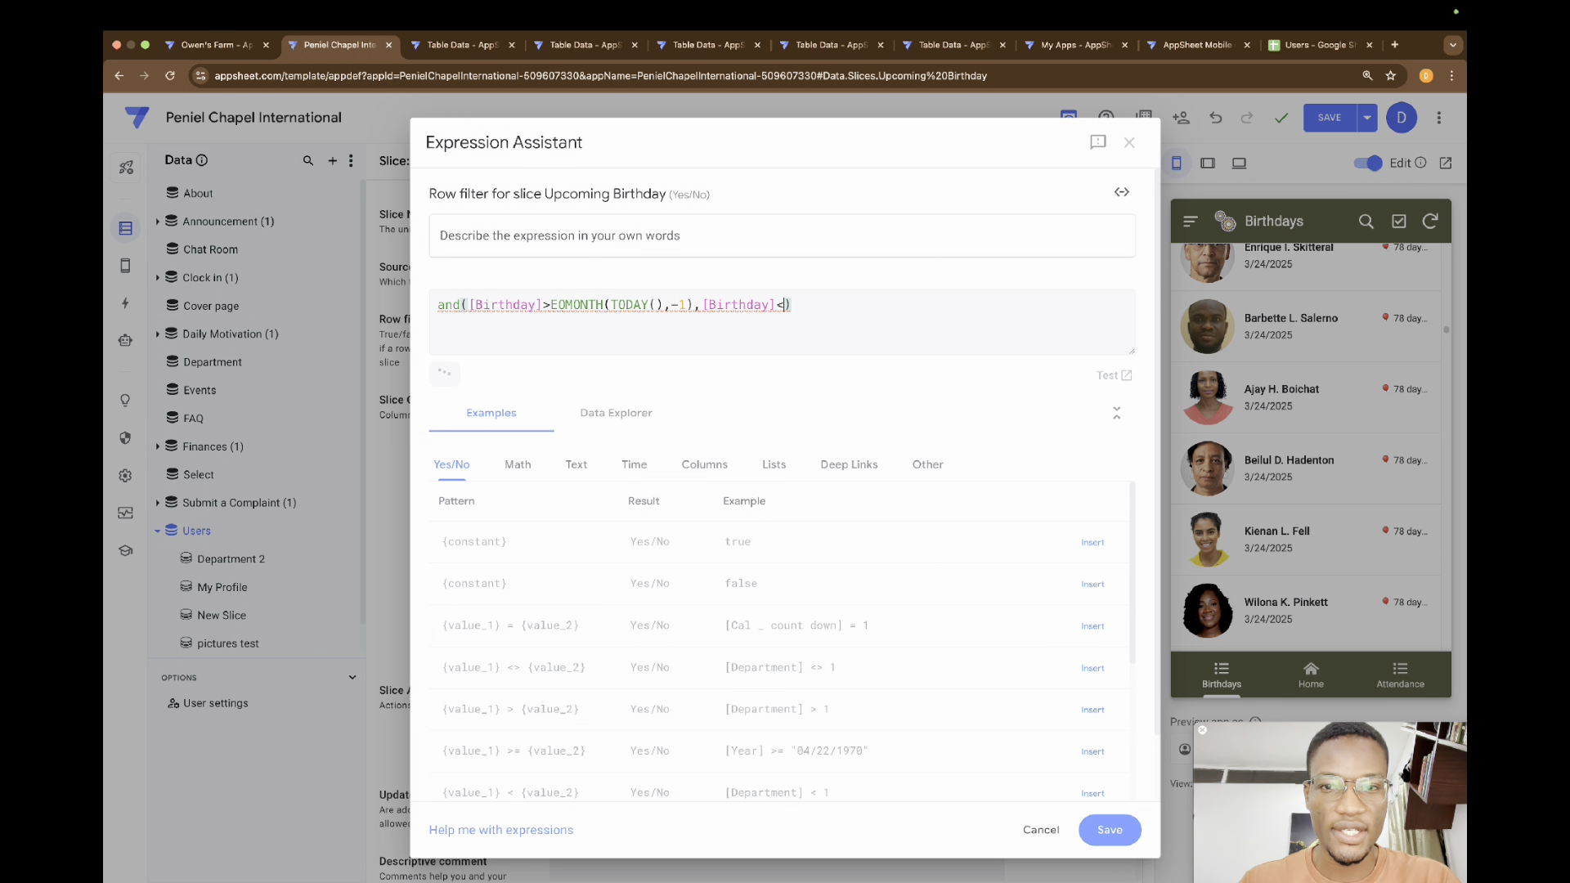
text(=[)
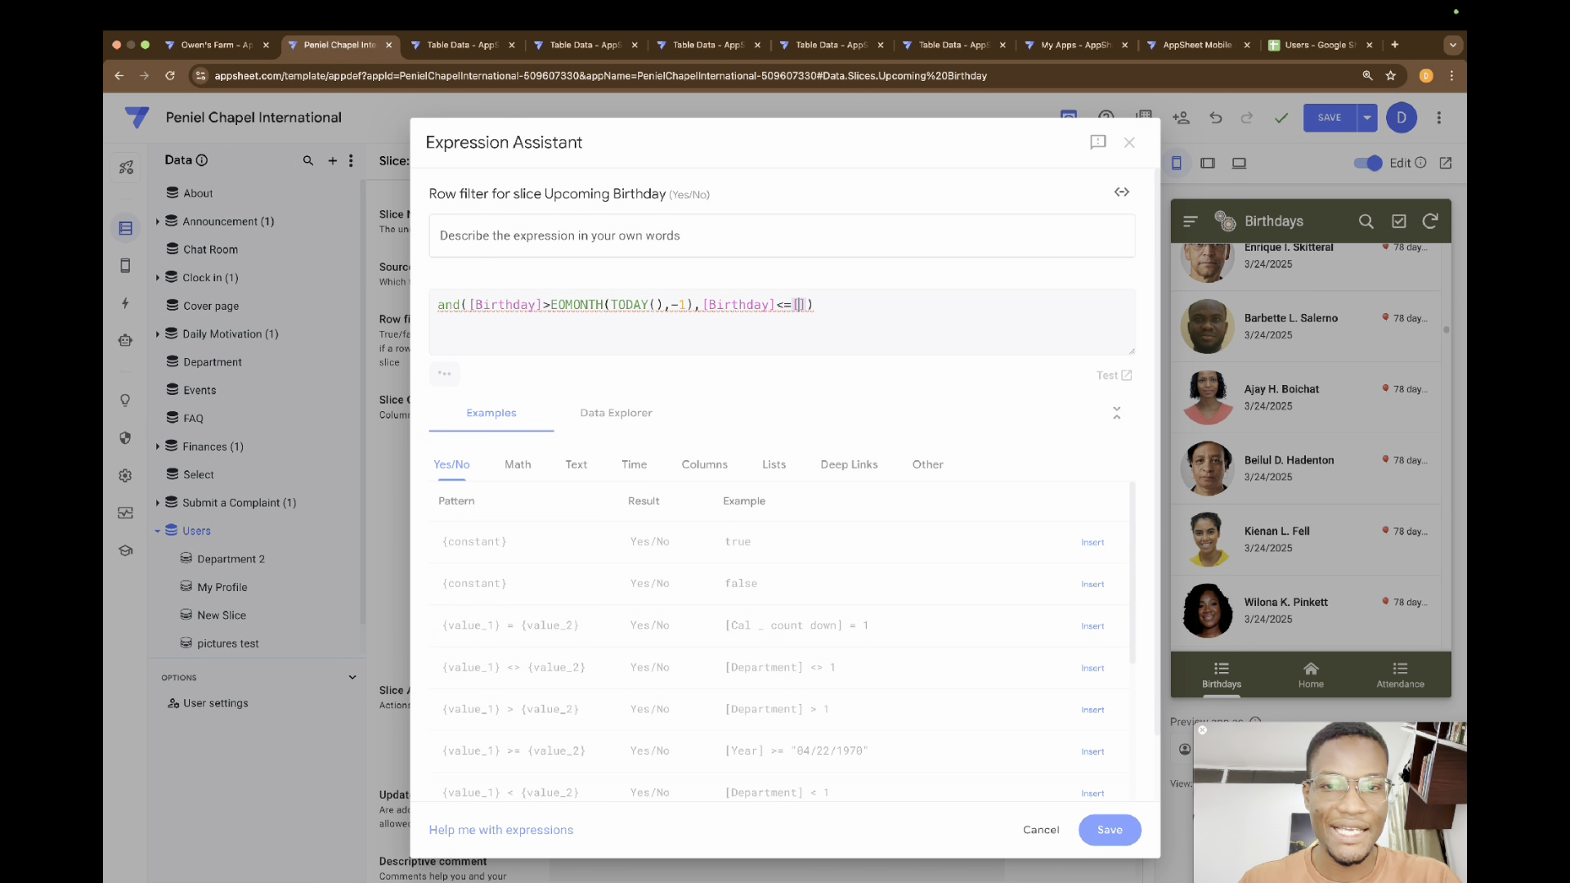
key(BackSpace)
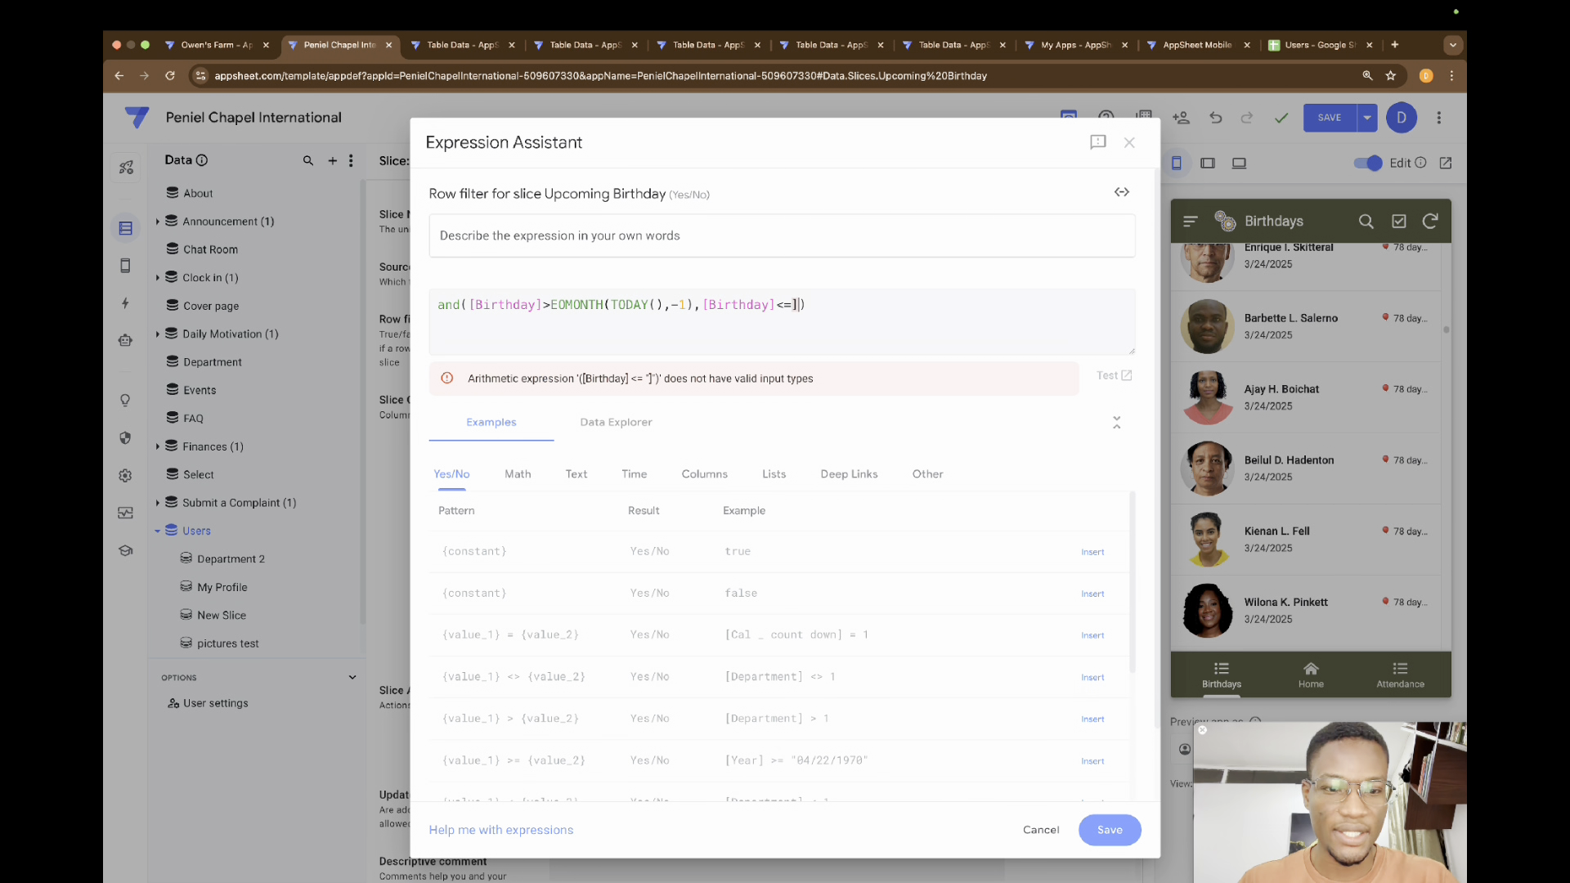
text(eom)
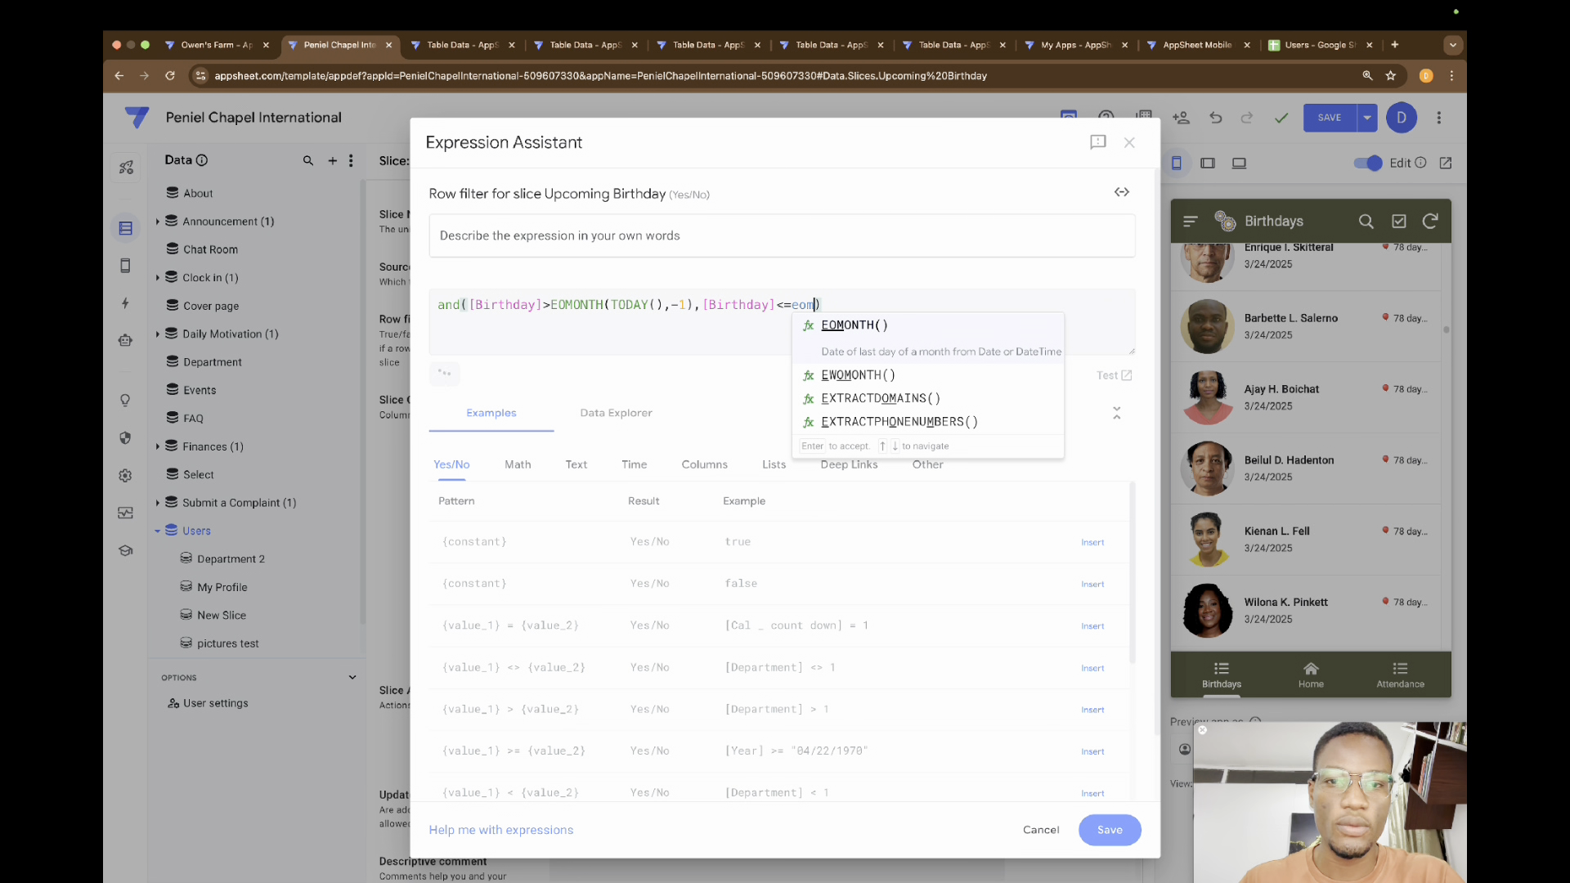
key(Return)
text(tod)
key(Return)
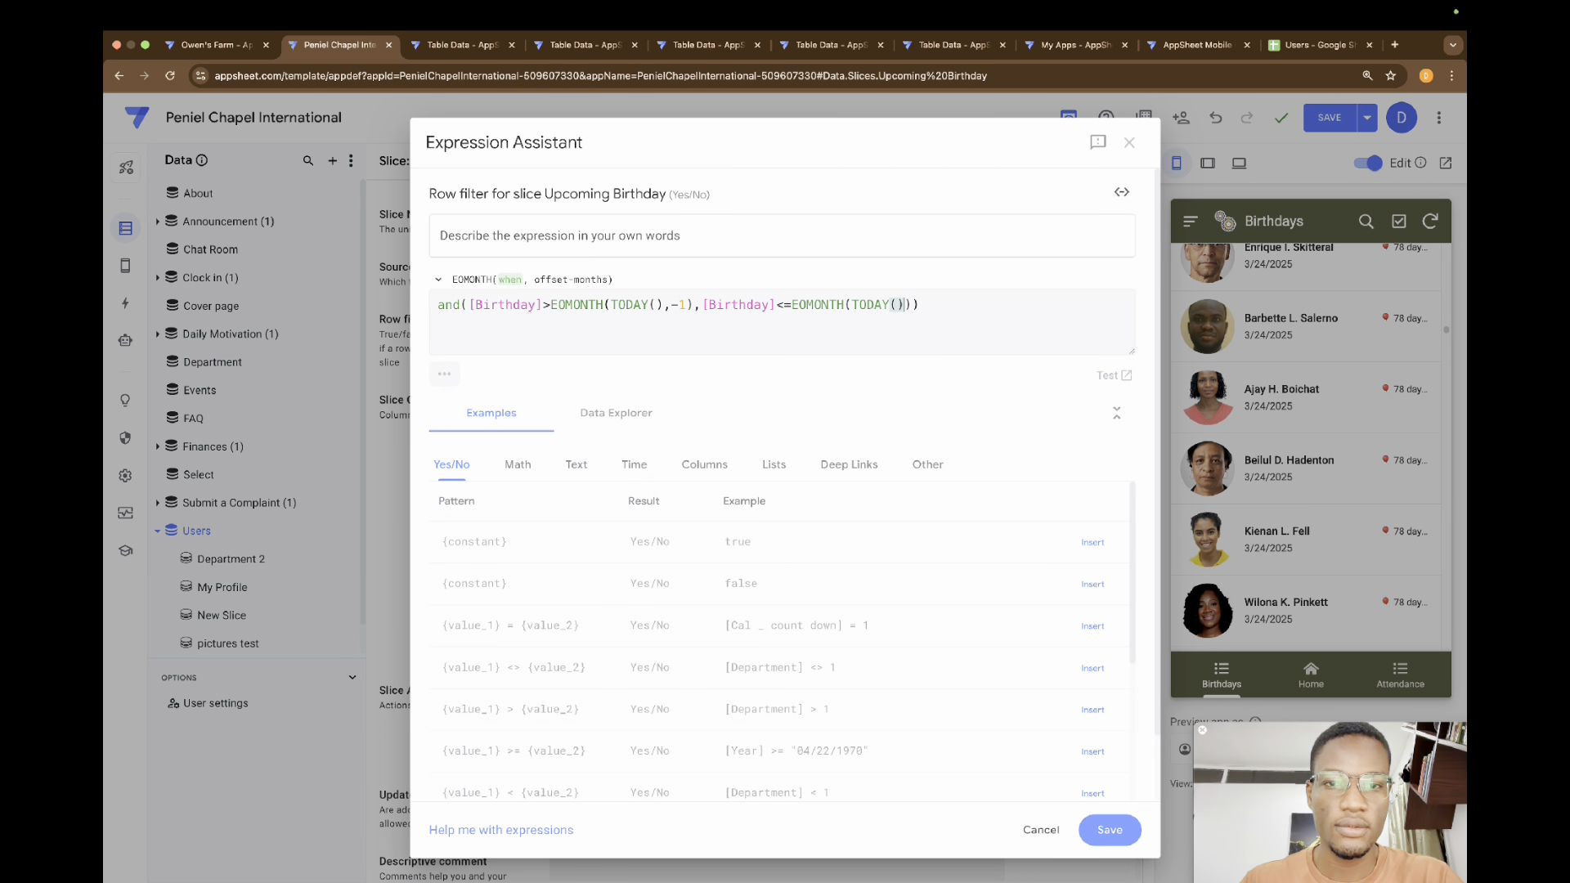
text(,0)
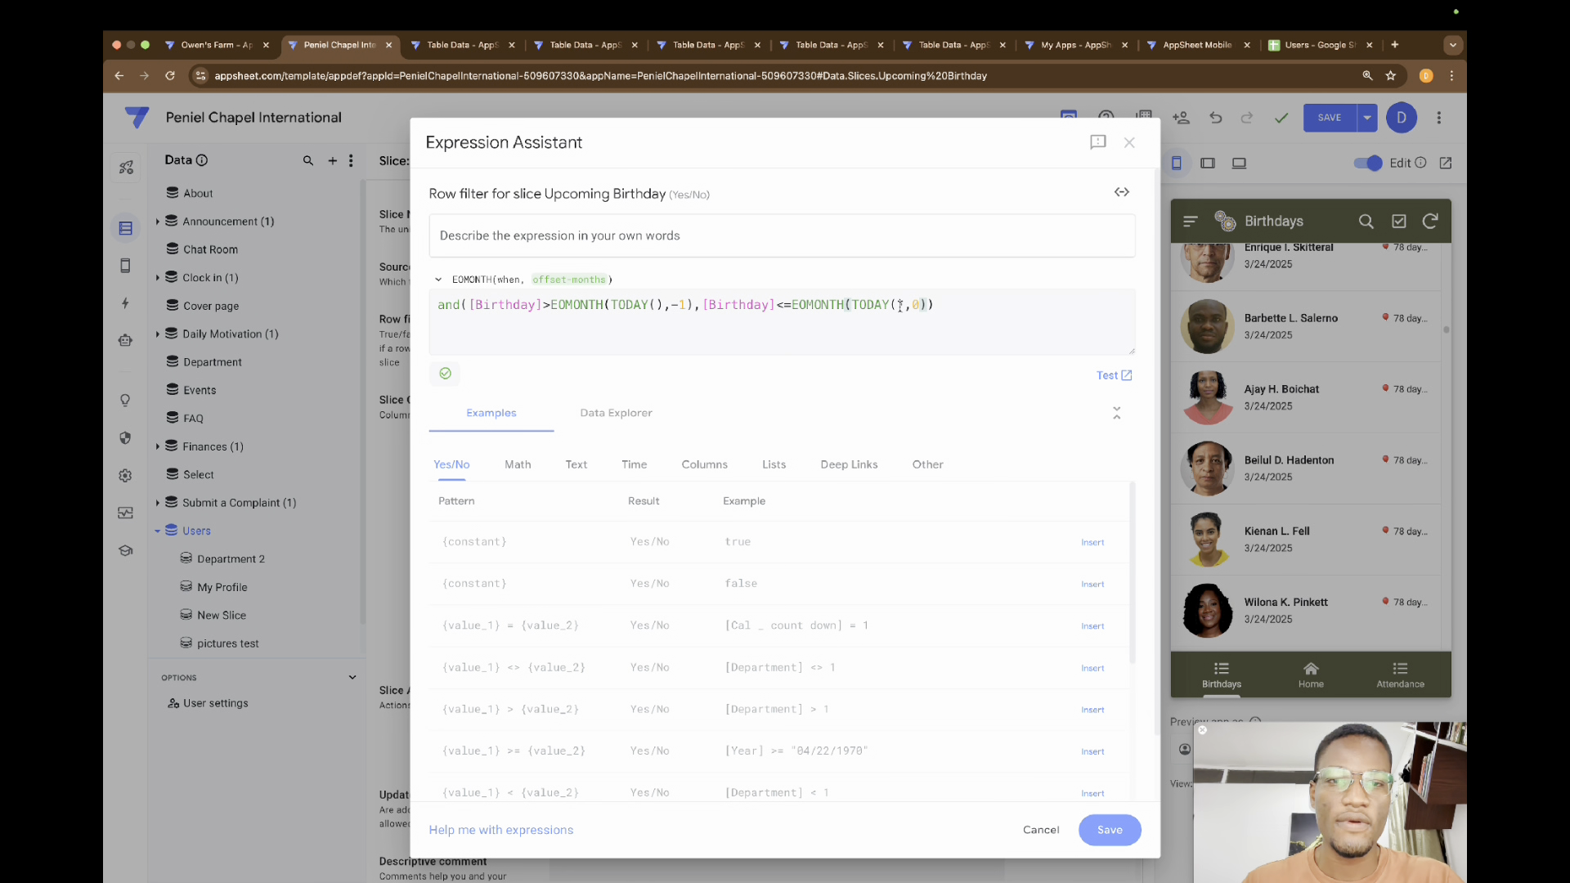
Step: Extend the second condition's end date by 7 days with +7 after EOMONTH(TODAY(),0) and save the row filter
click(929, 303)
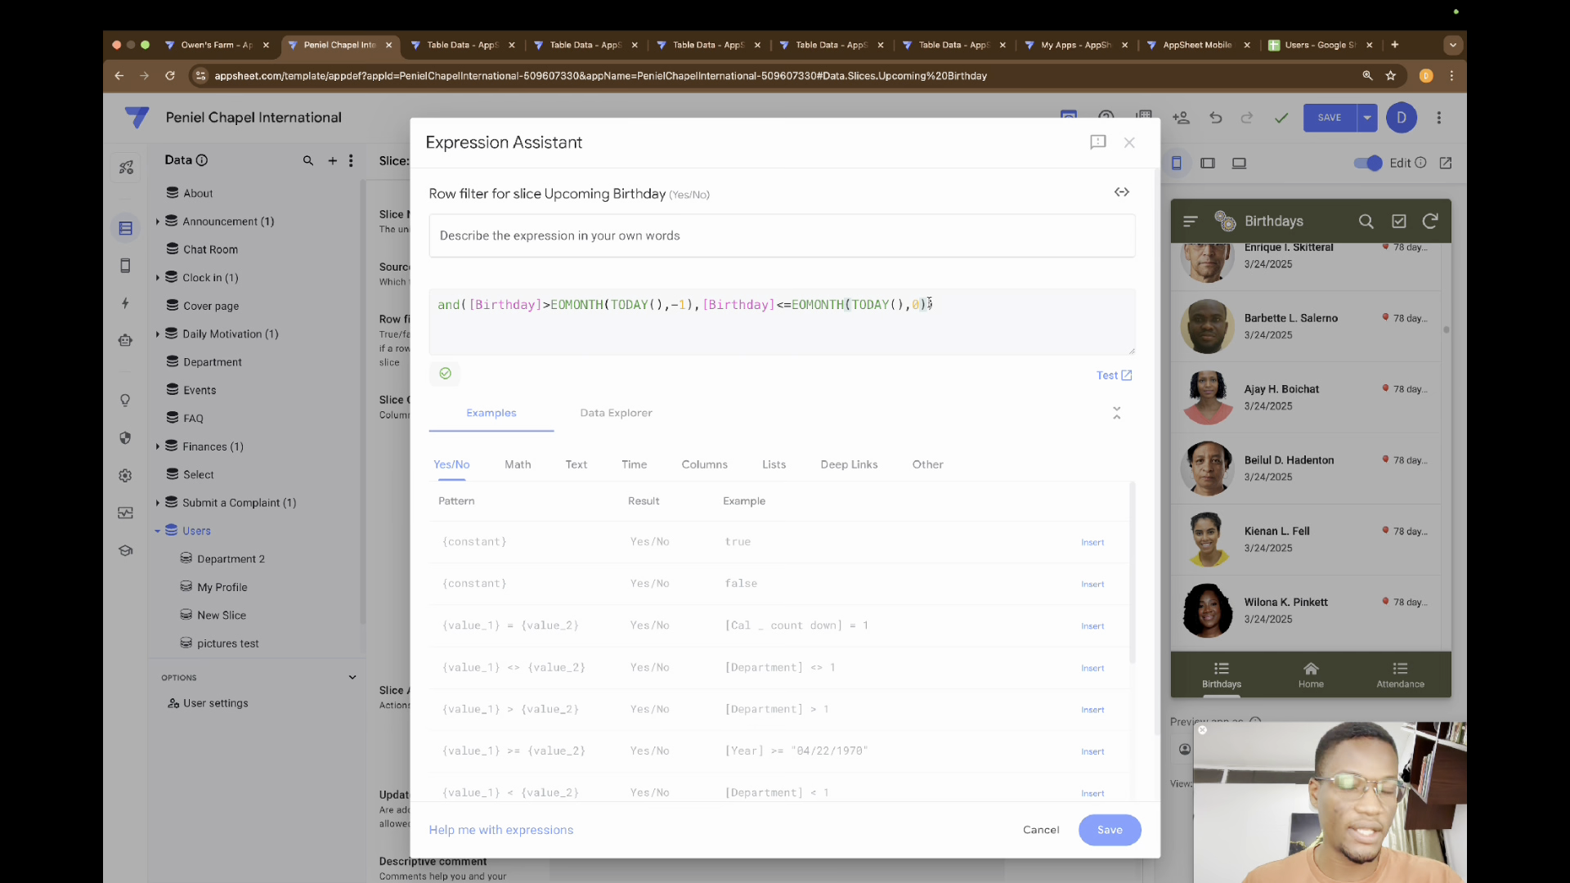
text(+7)
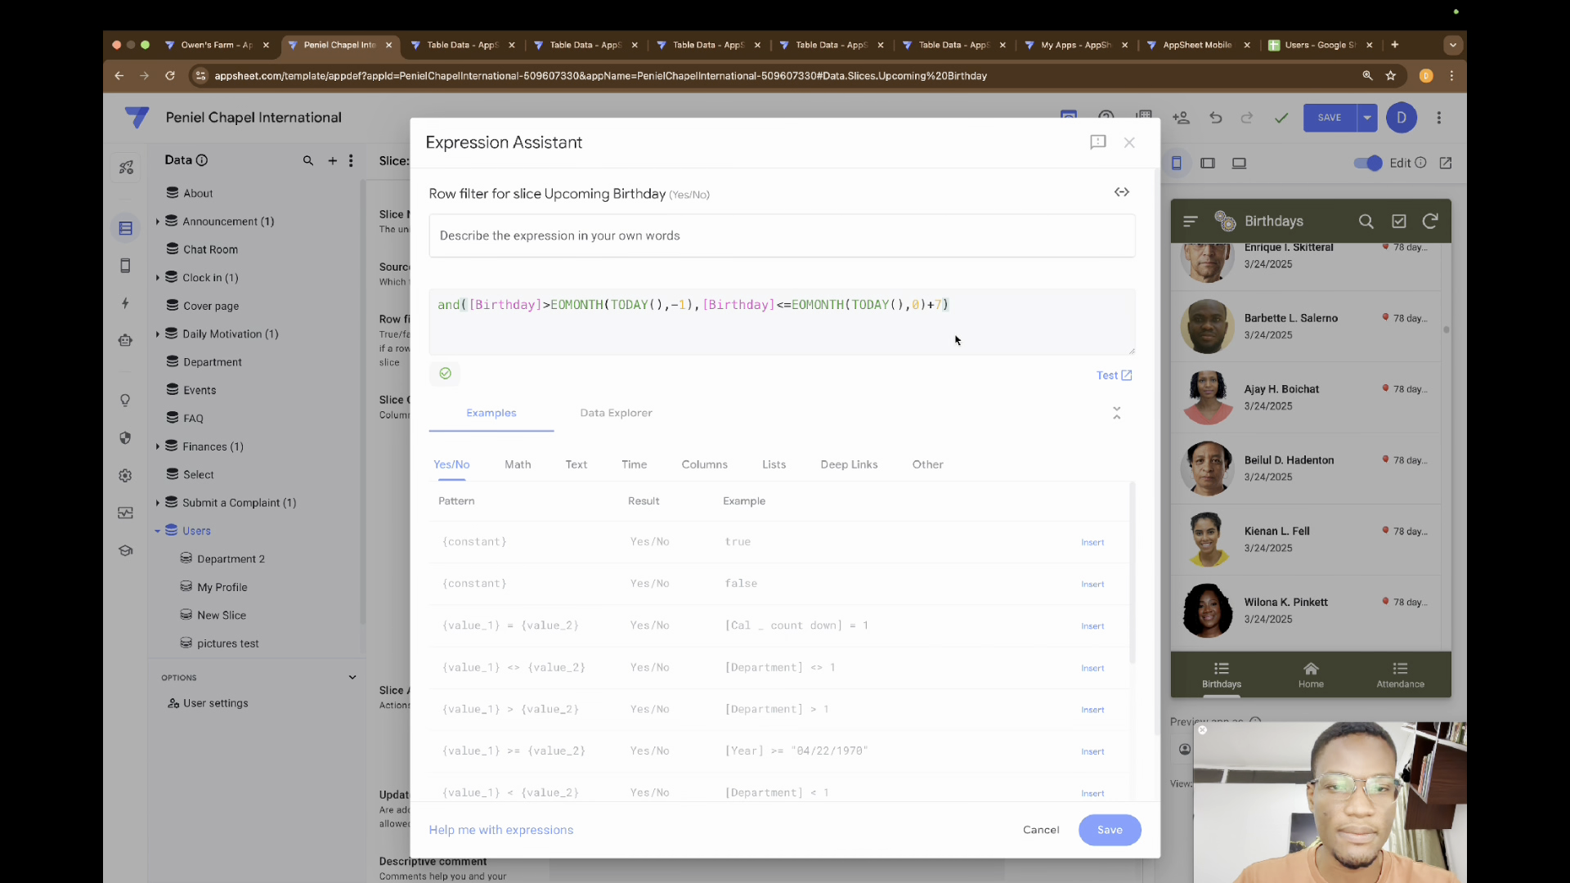
click(1114, 827)
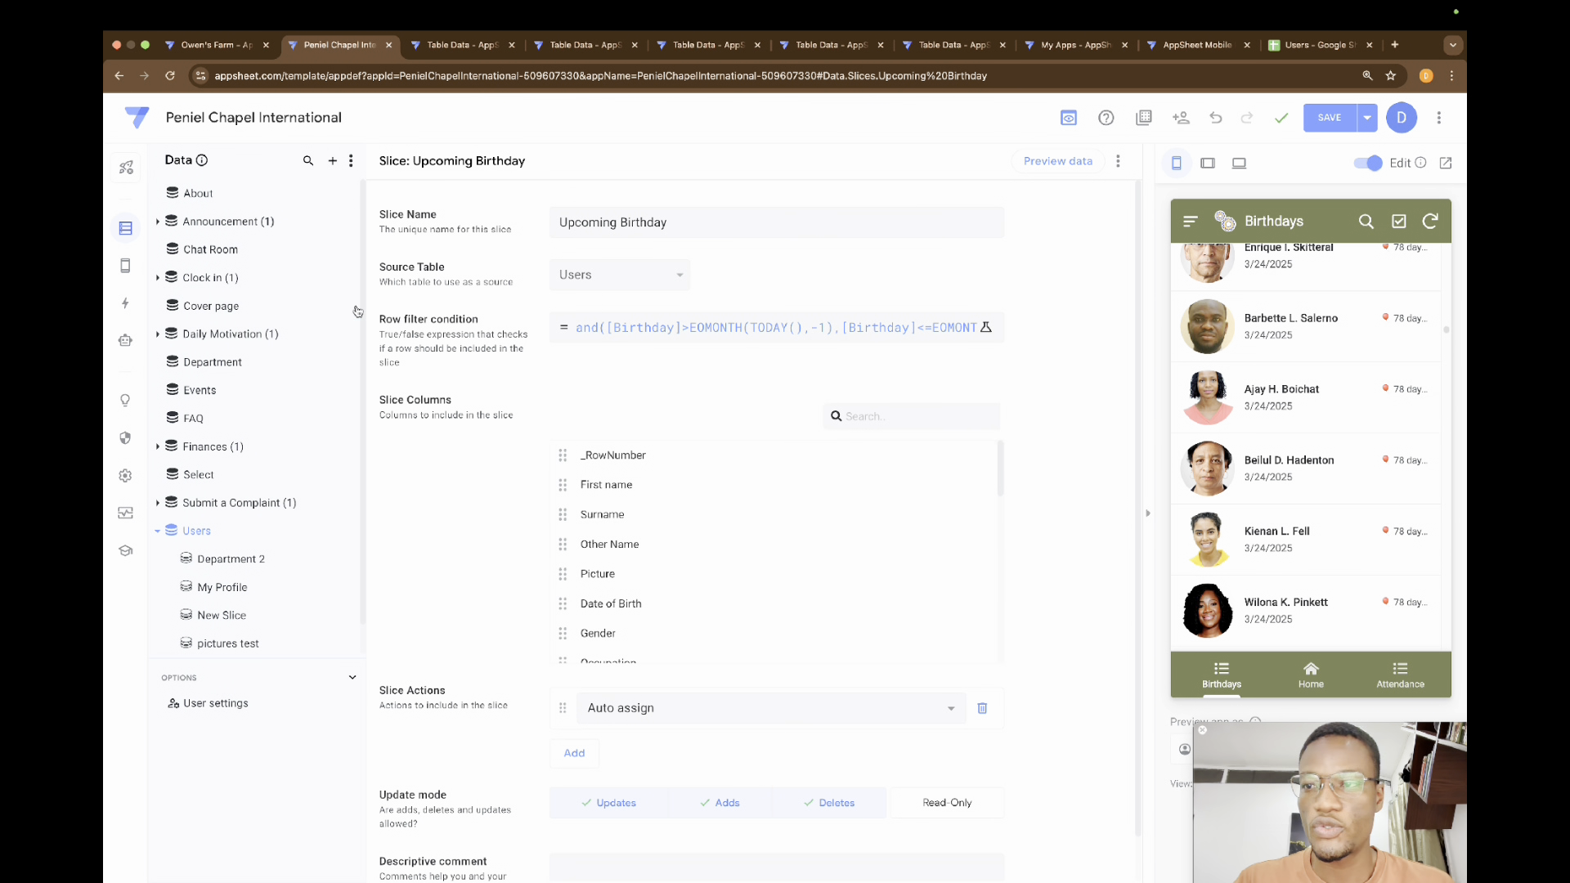
Step: Set the Birthdays view's data source to the Upcoming Birthday slice and check the range of birthdays in the preview
mouse_move(127, 269)
click(195, 263)
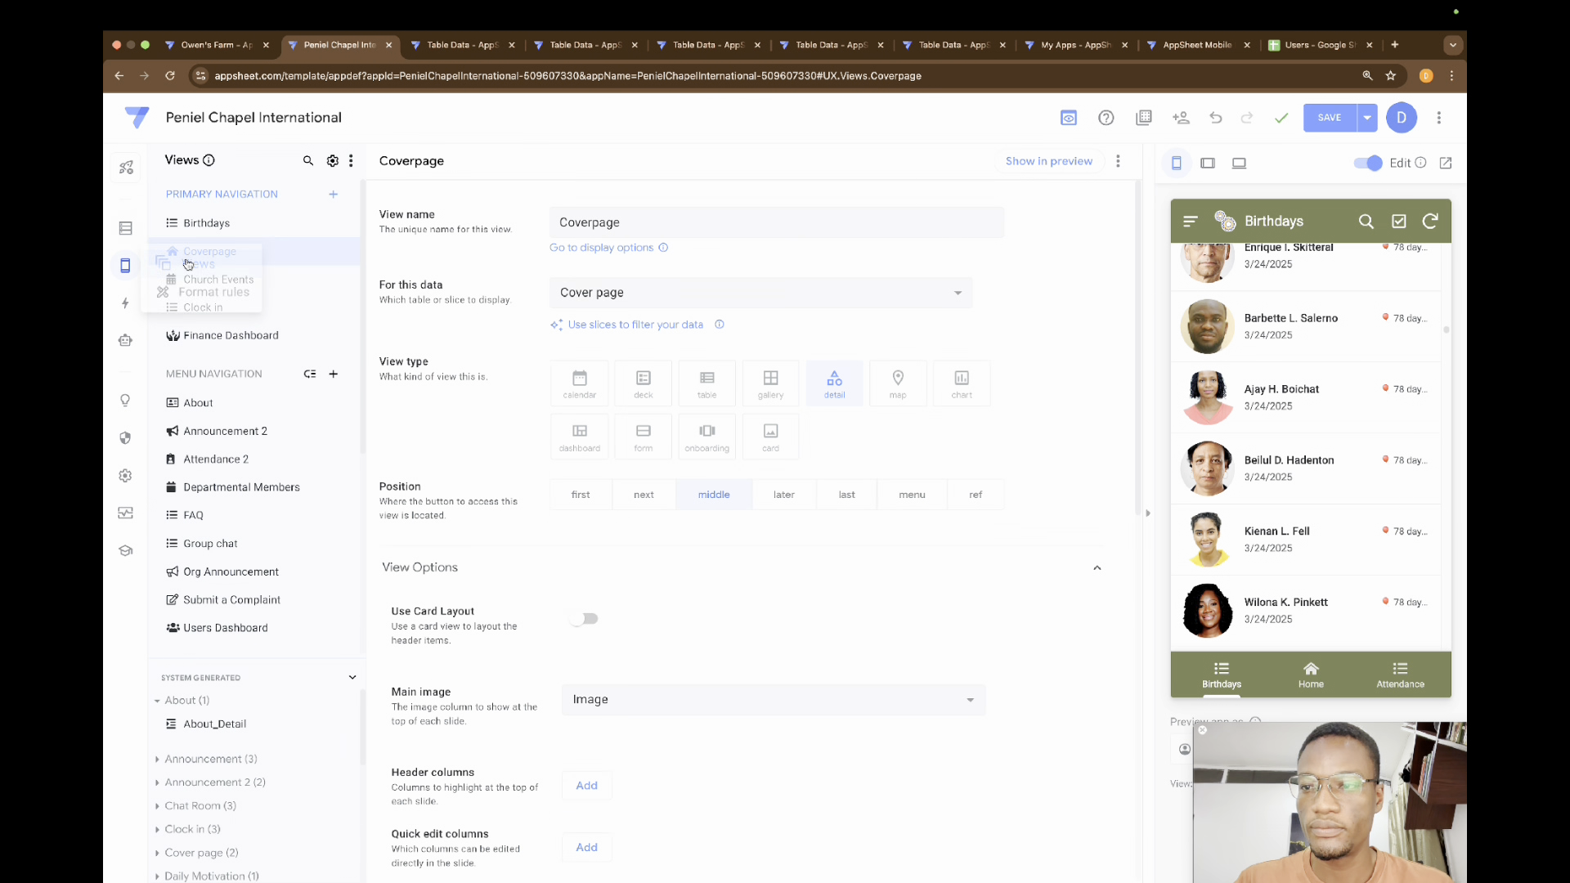
click(206, 223)
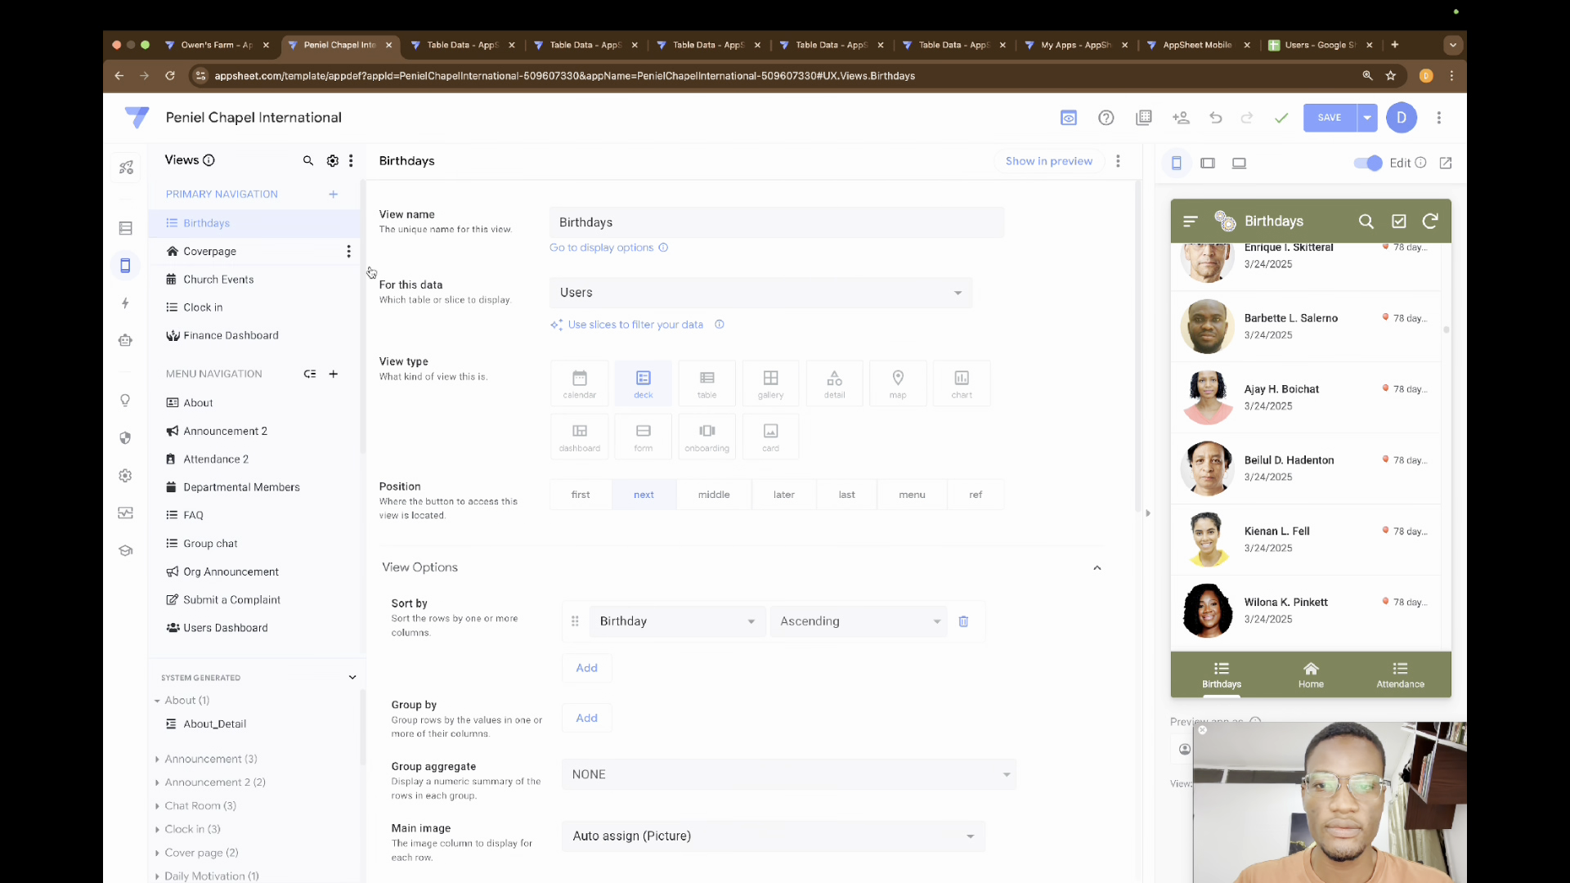
click(954, 304)
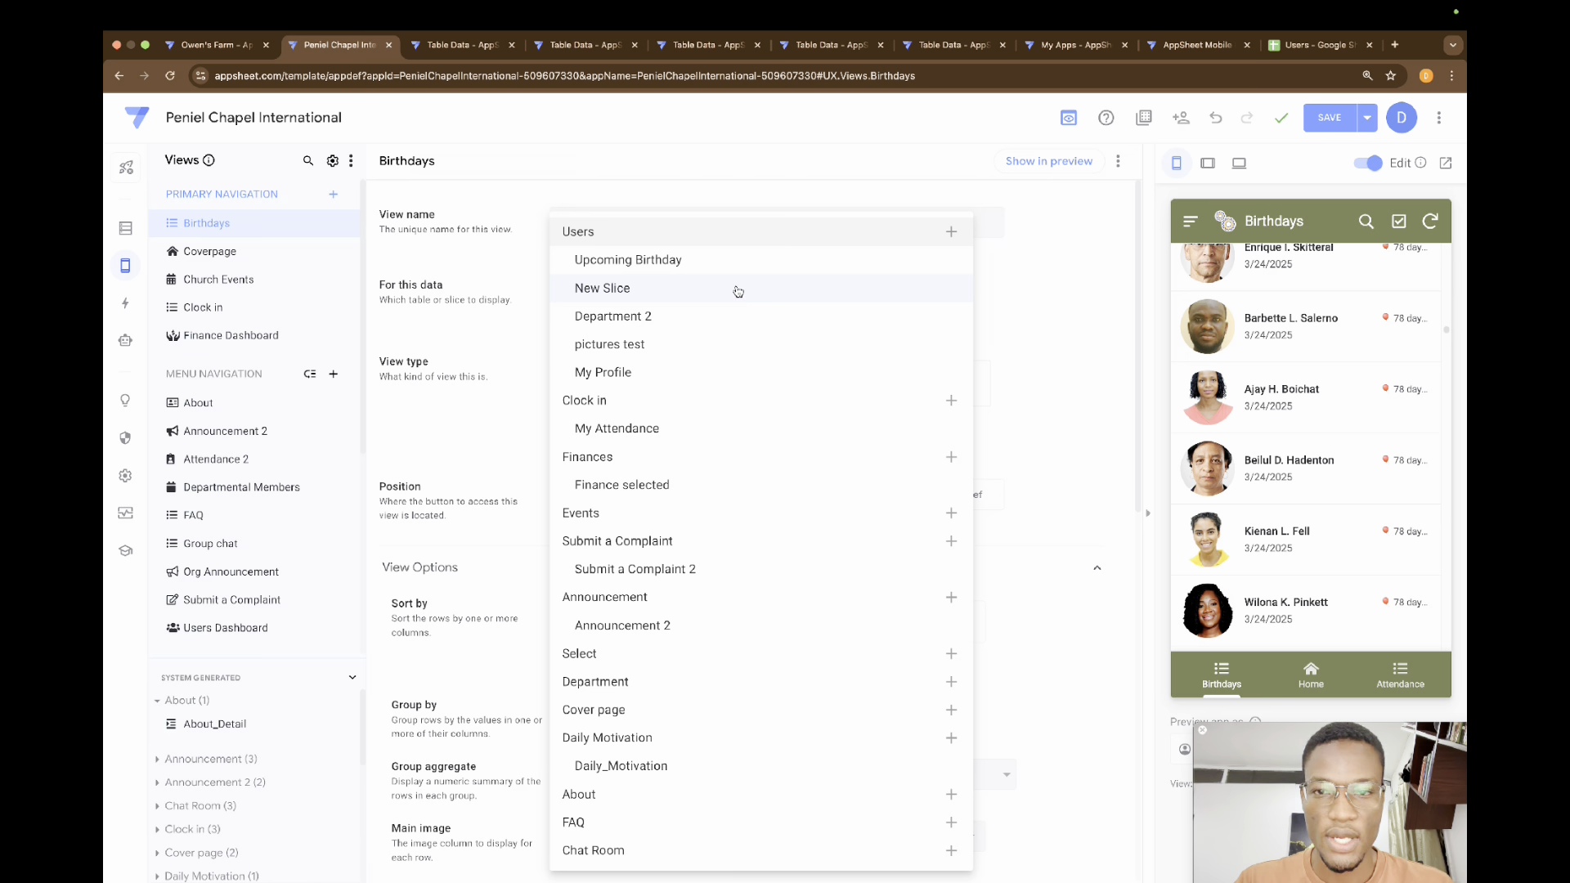
click(700, 266)
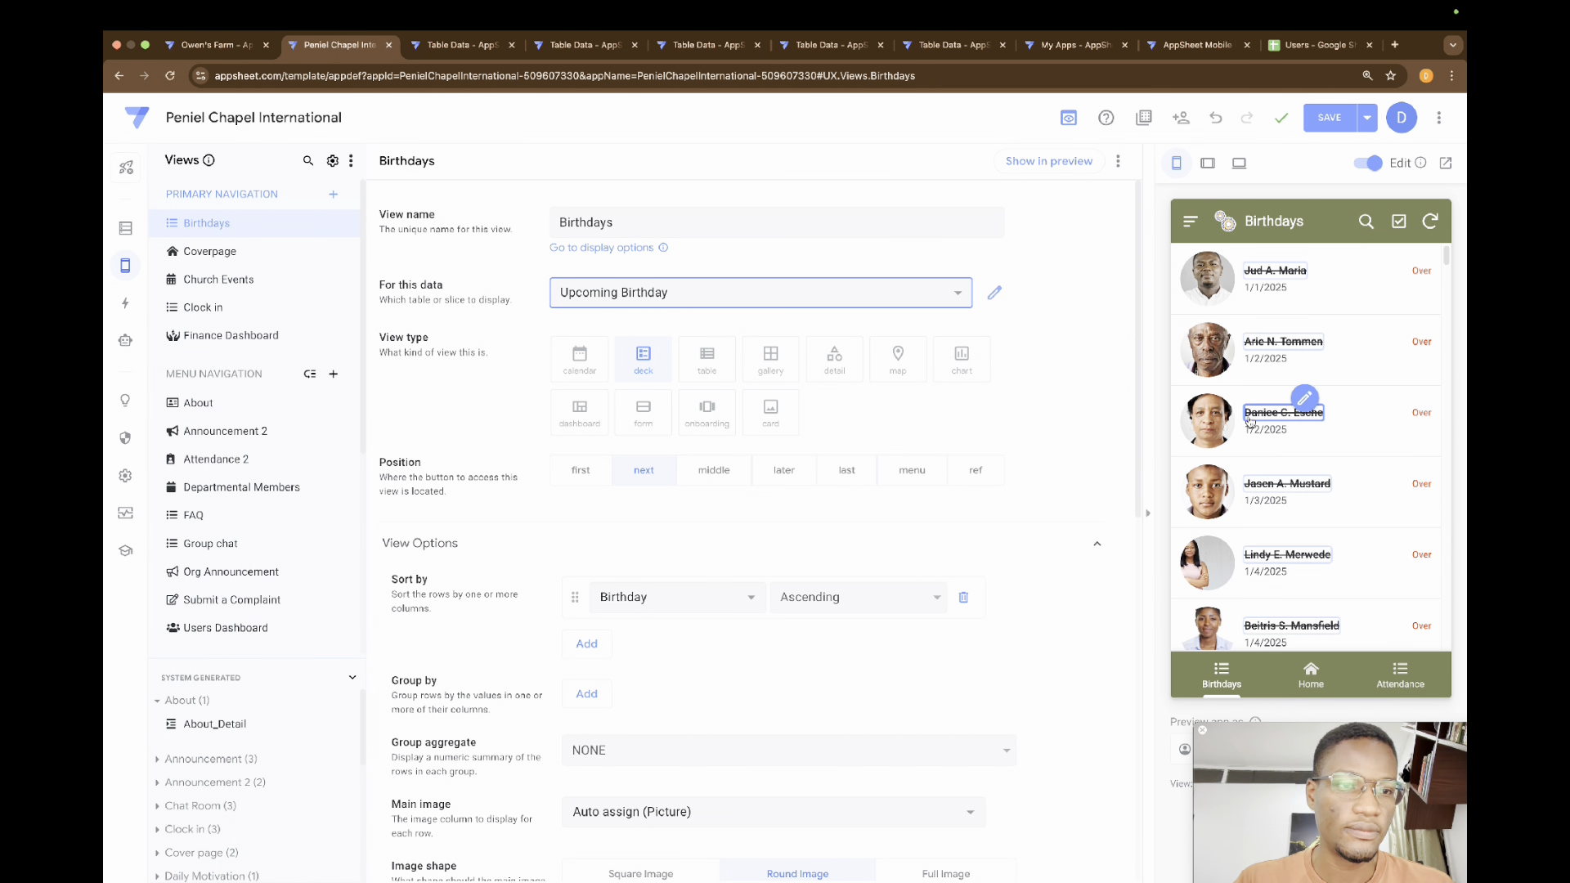
scroll(1304, 515, down, 15)
scroll(1305, 516, down, 20)
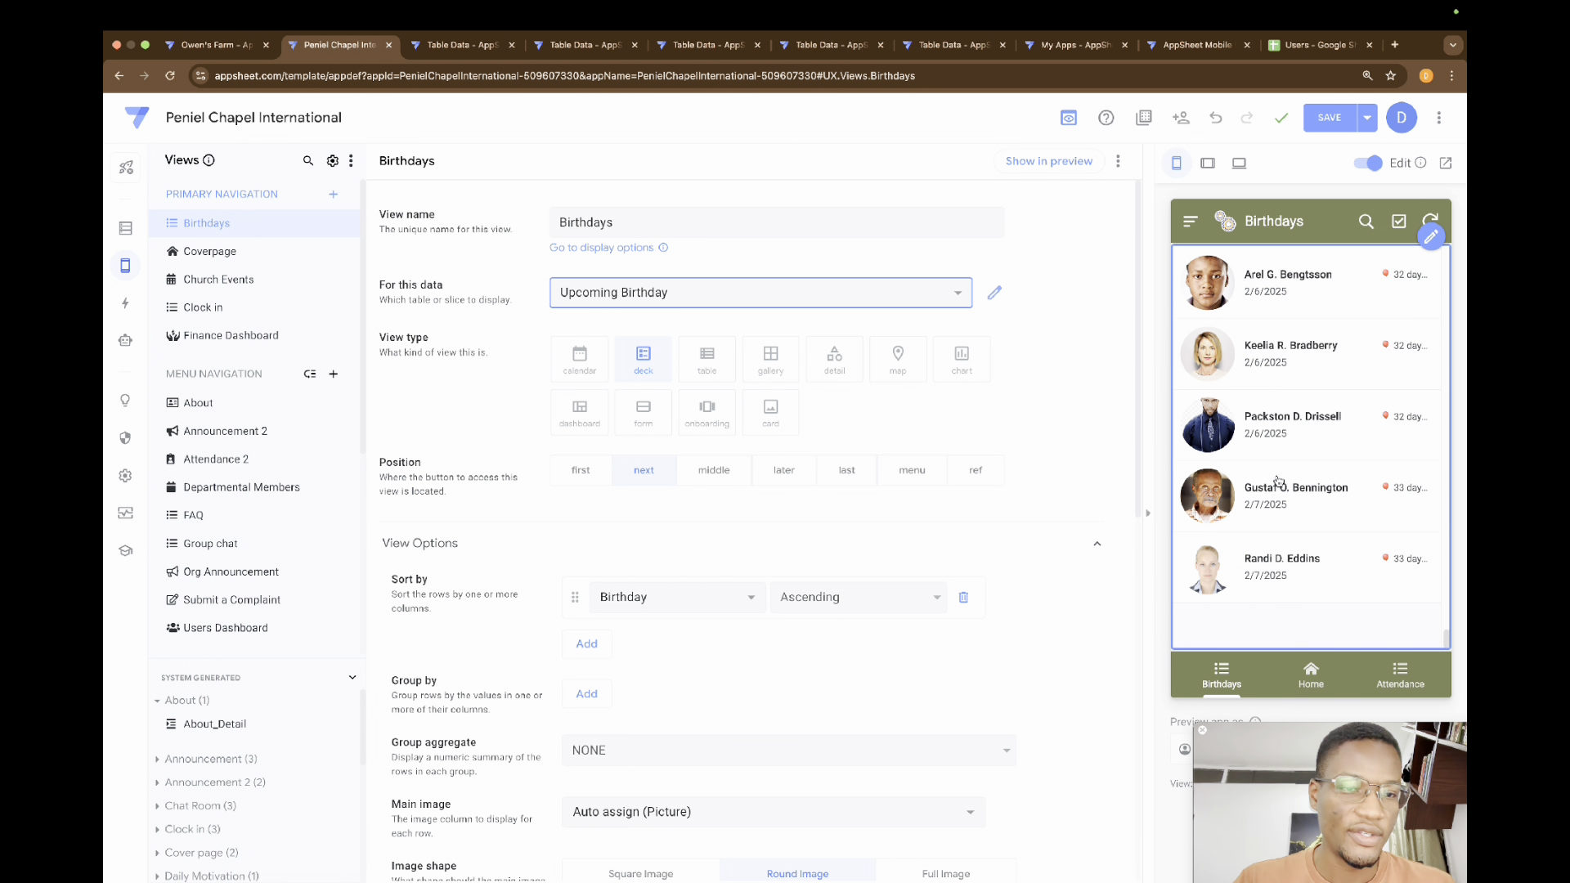
scroll(1275, 507, up, 10)
scroll(1278, 481, up, 10)
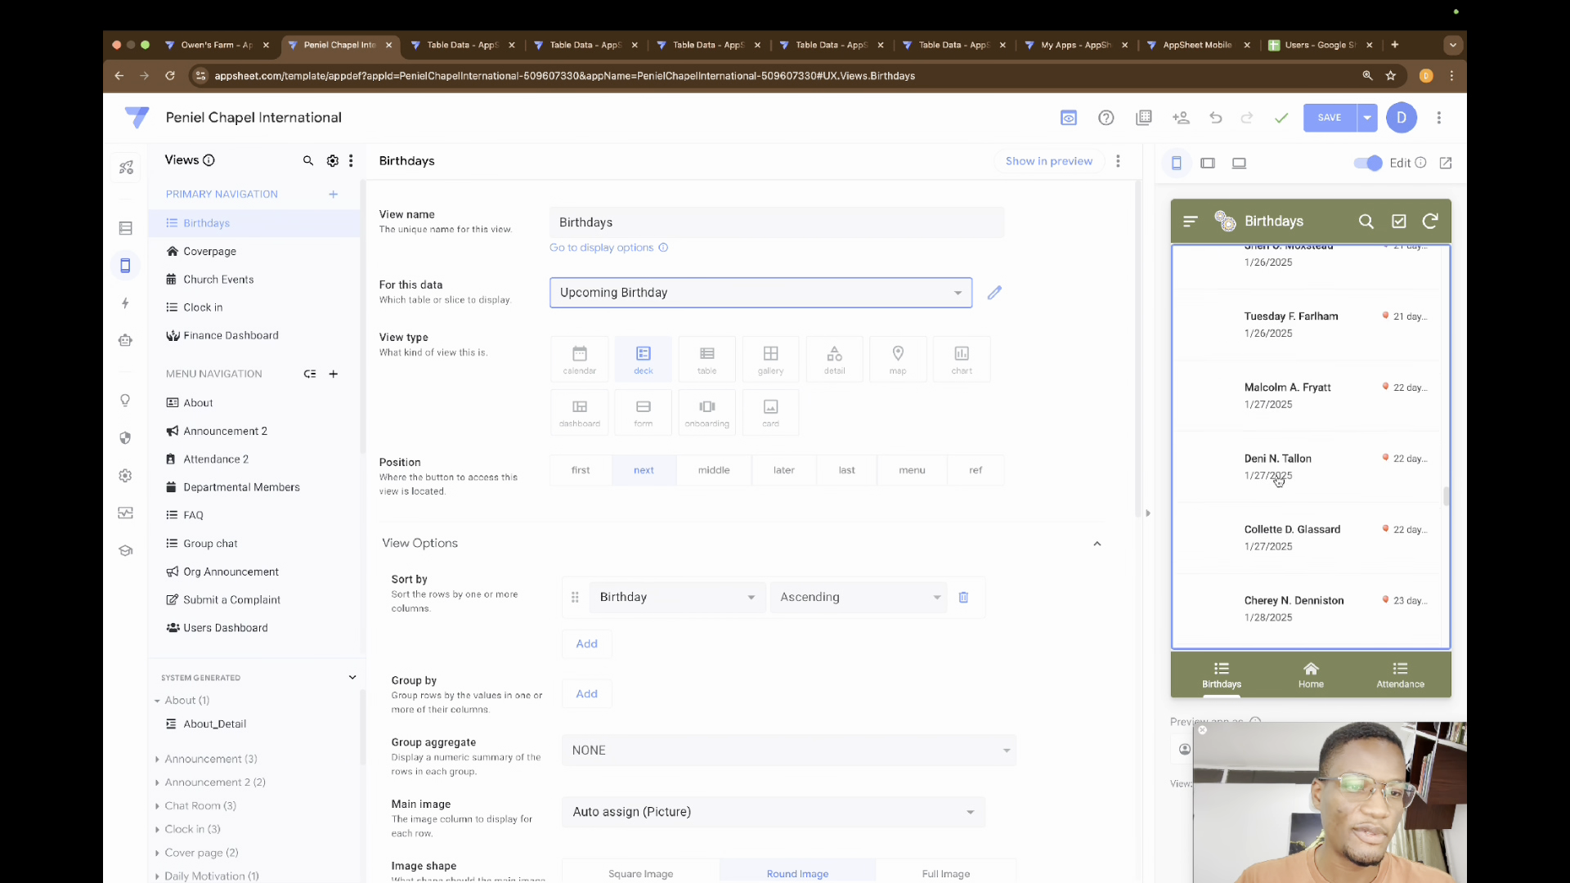